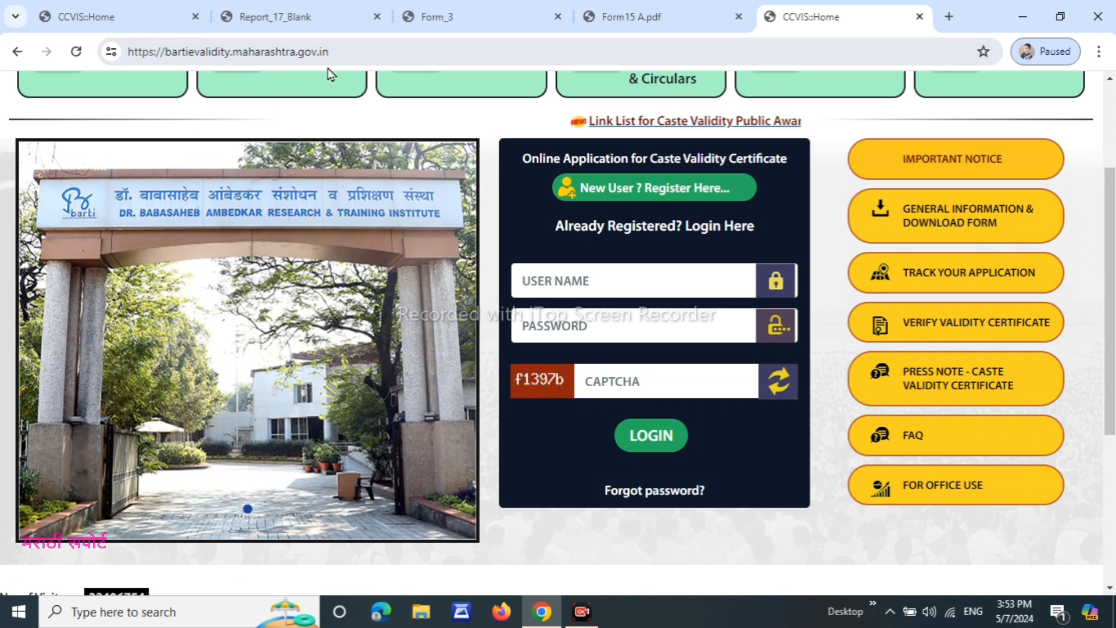
Open the General Information & Download Form page and review the forms listed under Education, Election, Service and Others.
click(976, 222)
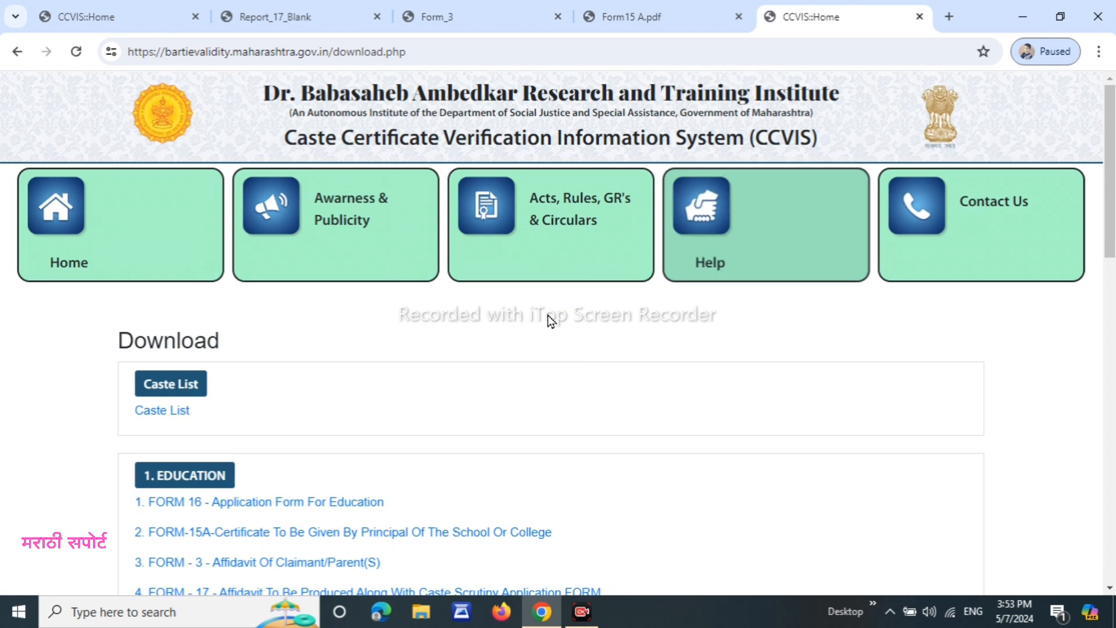
scroll(238, 341, down, 1)
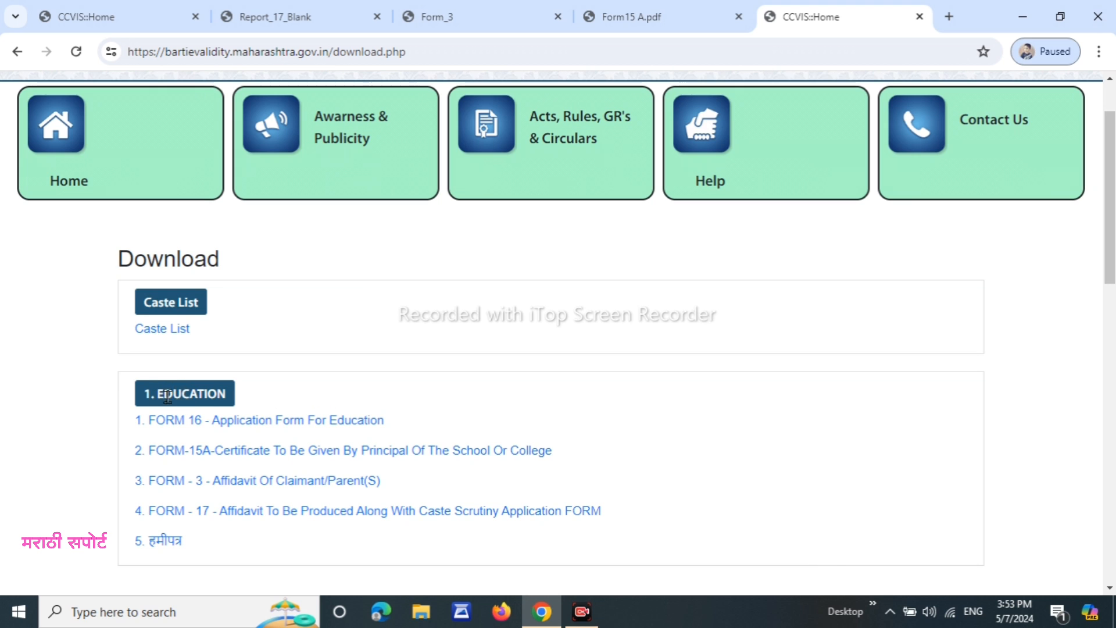
scroll(182, 397, down, 2)
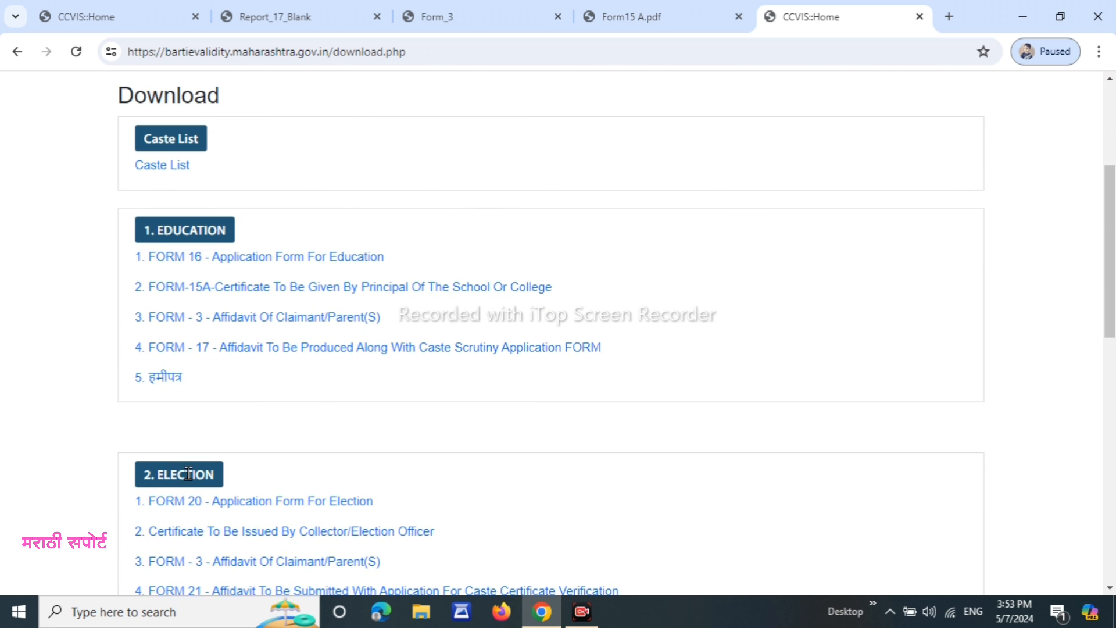
scroll(185, 473, down, 3)
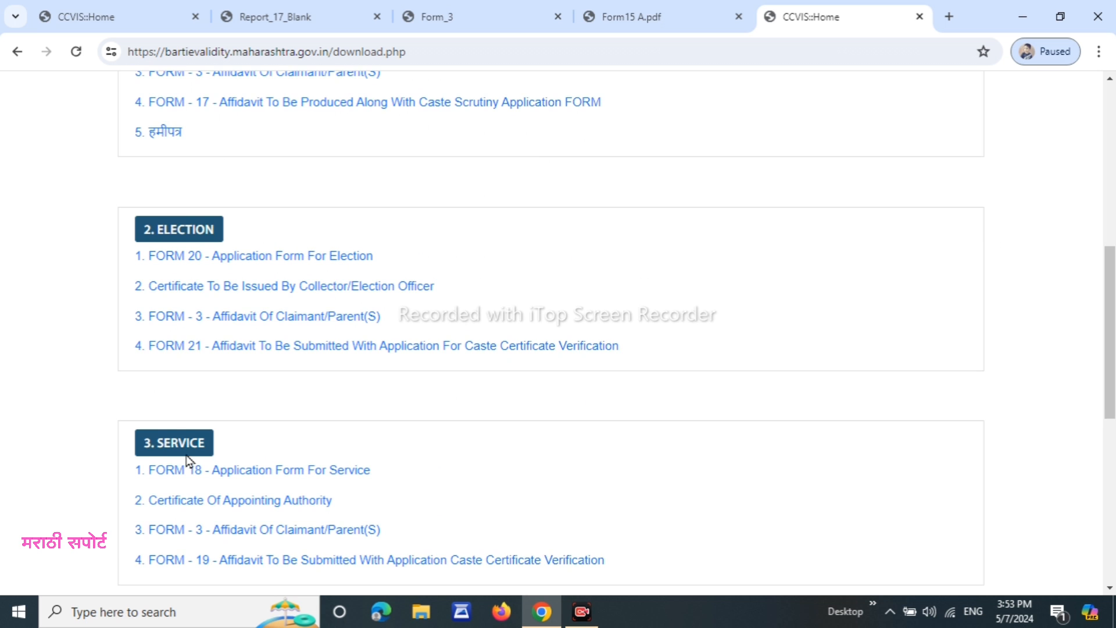
scroll(187, 461, down, 2)
scroll(170, 486, down, 1)
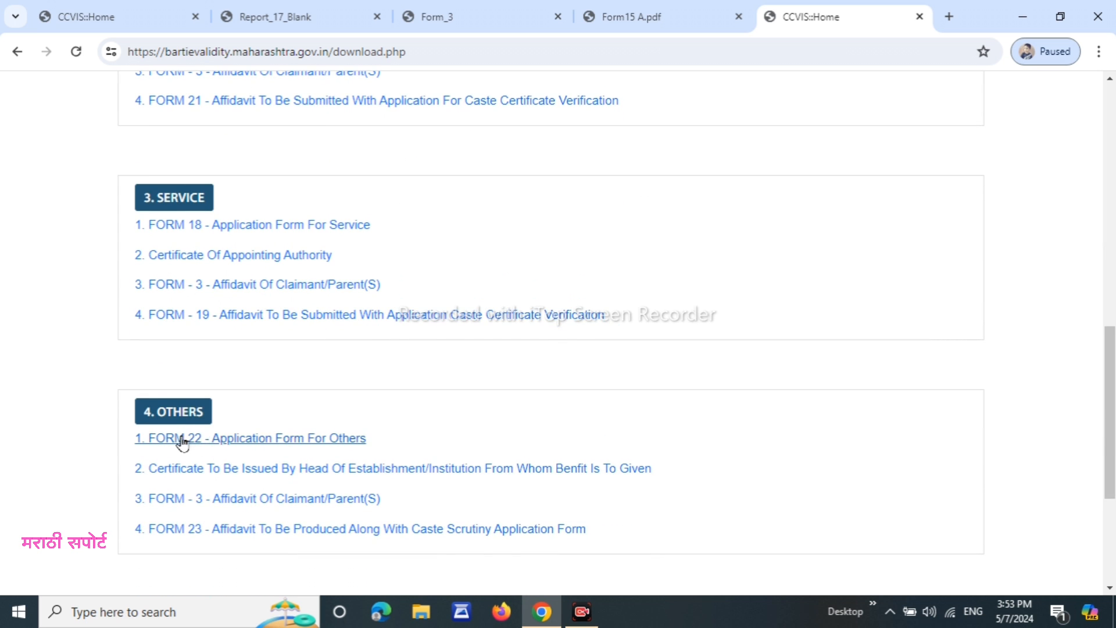
scroll(285, 489, down, 1)
scroll(292, 491, up, 8)
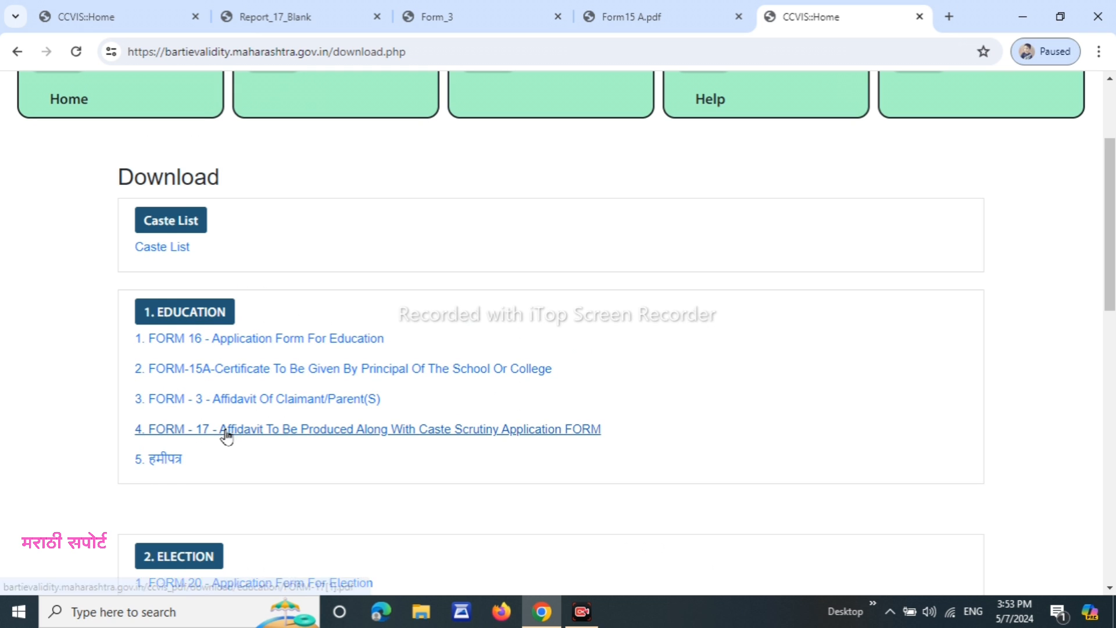
Review the blank FORM-17 affidavit that accompanies the caste scrutiny application, down to the declarant's signature.
click(249, 10)
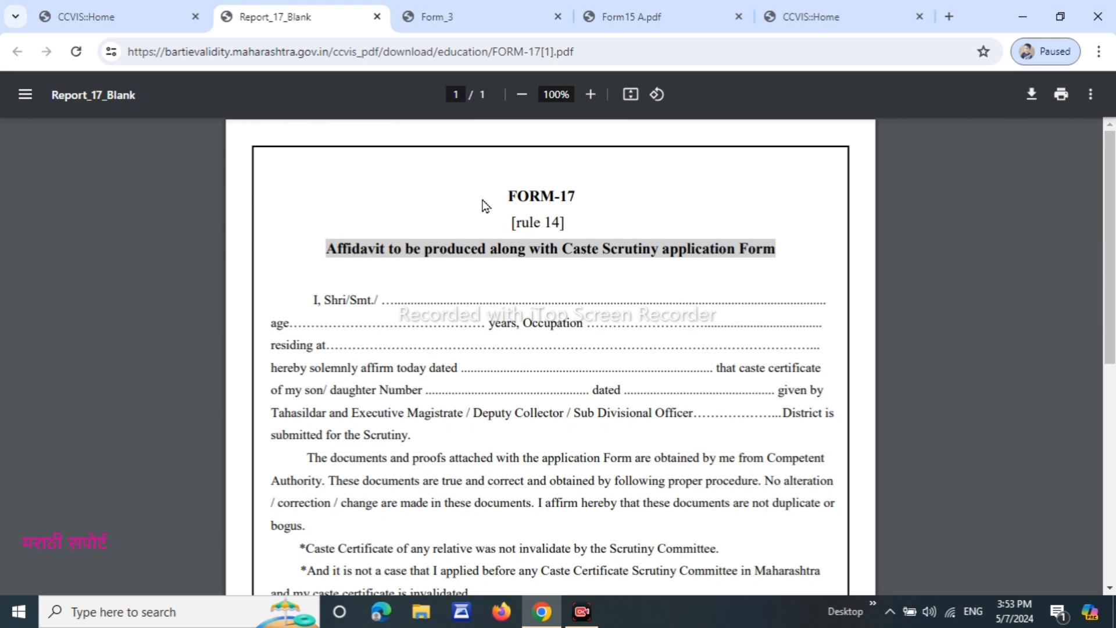
scroll(551, 385, down, 3)
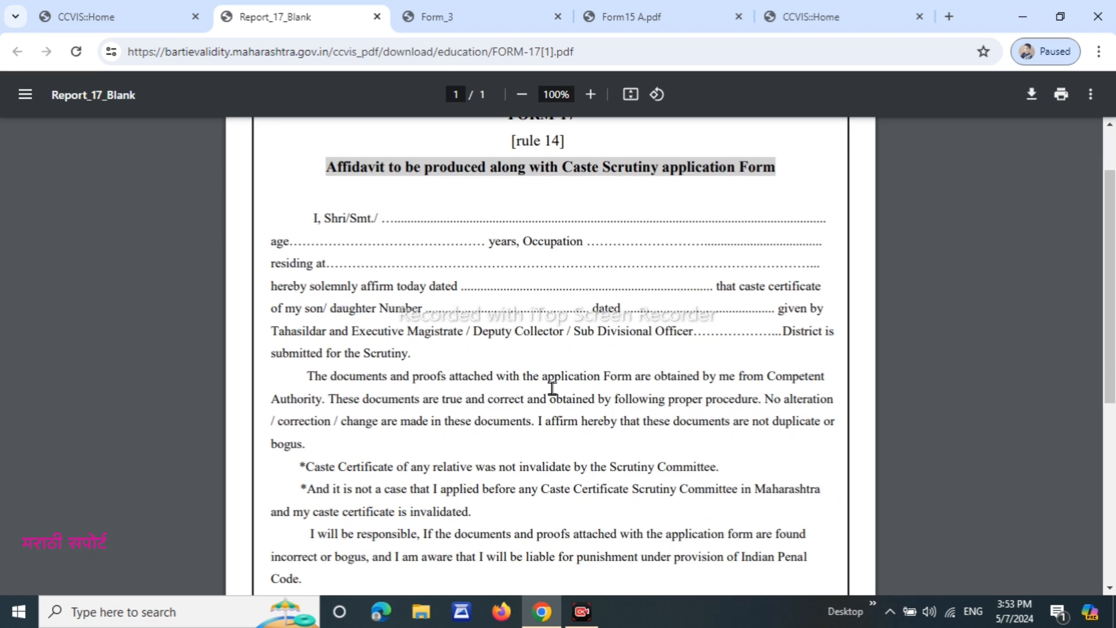
scroll(559, 440, down, 3)
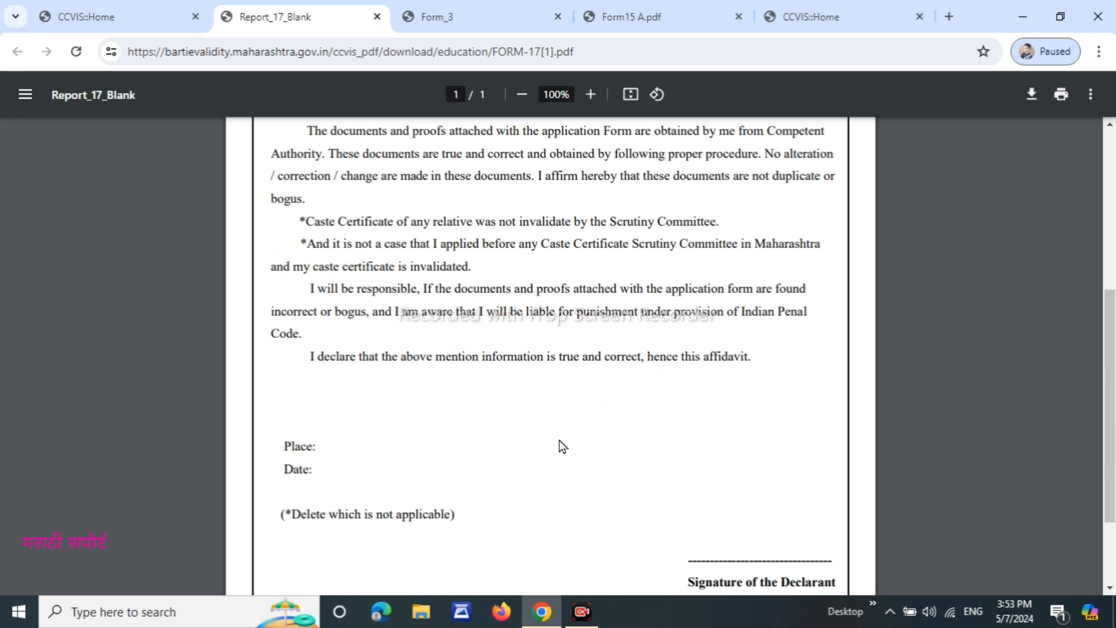
Return to the Education download list, then review the FORM-3 Affidavit of Claimant/Parent(s) through to its signature section.
click(39, 8)
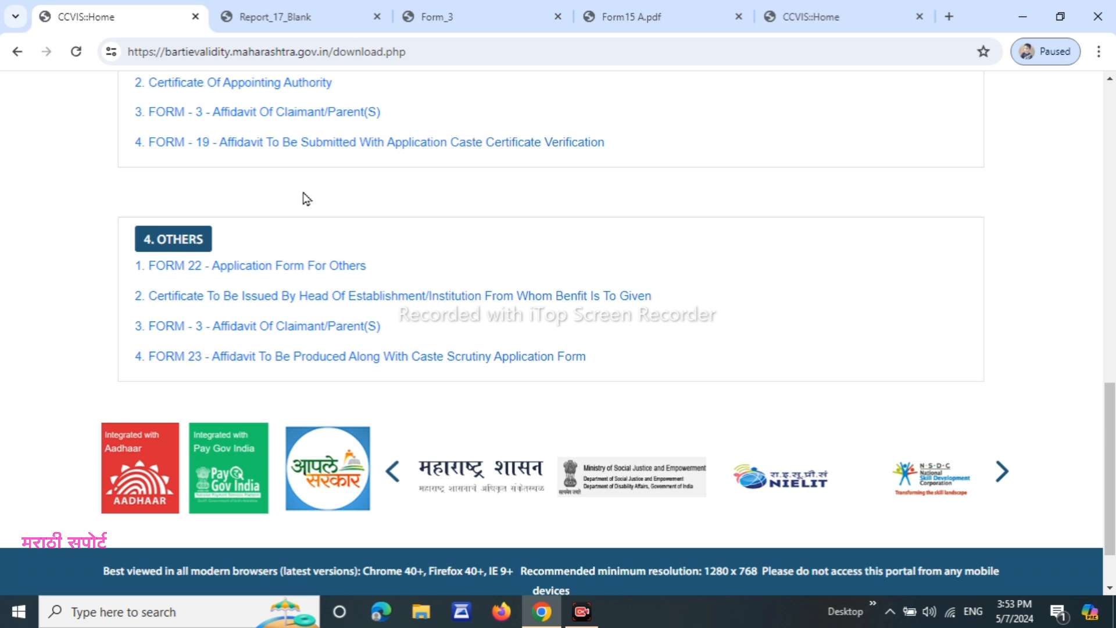
scroll(307, 191, up, 10)
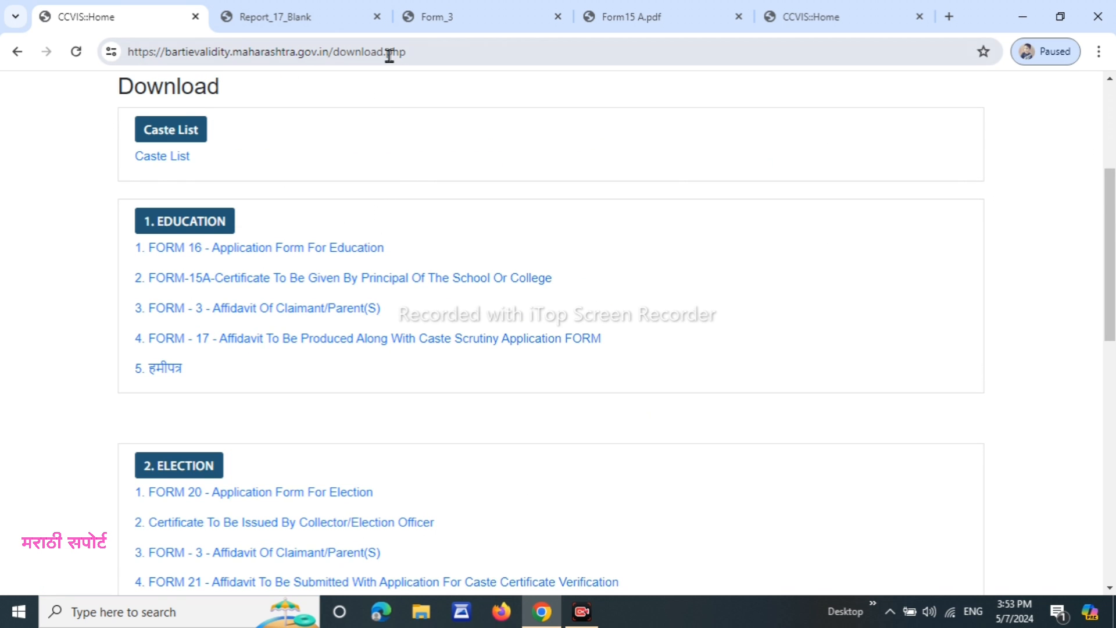
click(508, 9)
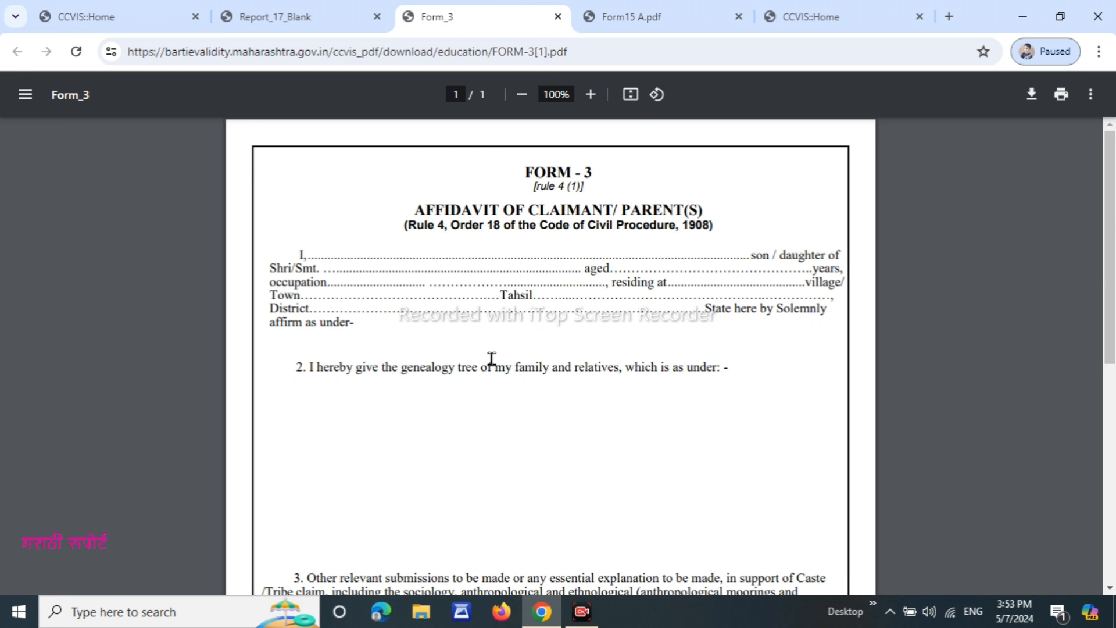
scroll(486, 305, down, 8)
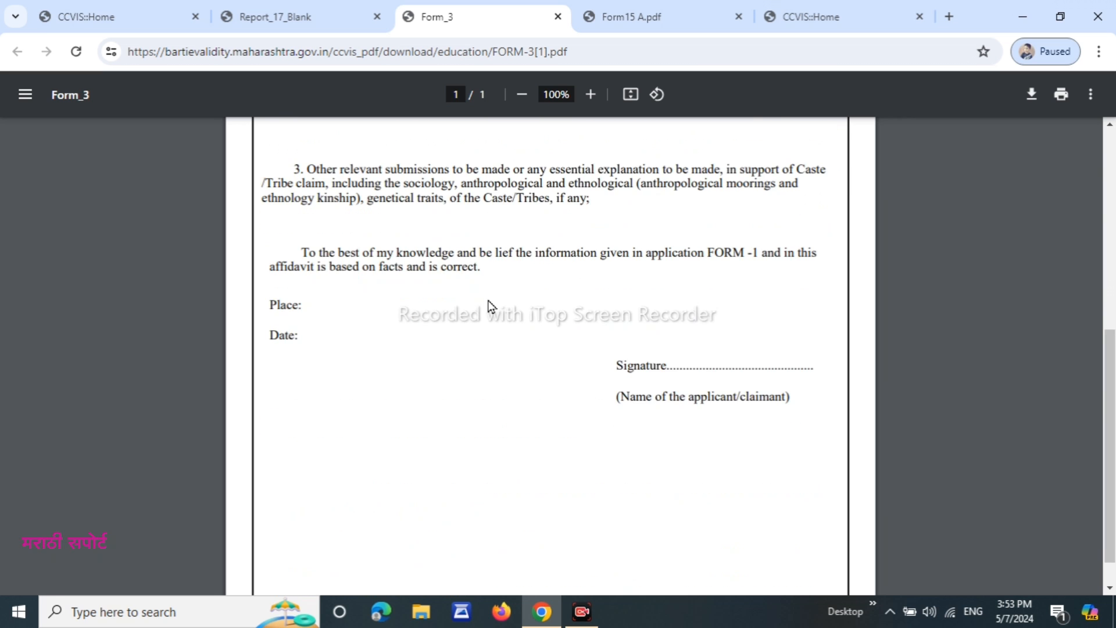
scroll(503, 319, up, 7)
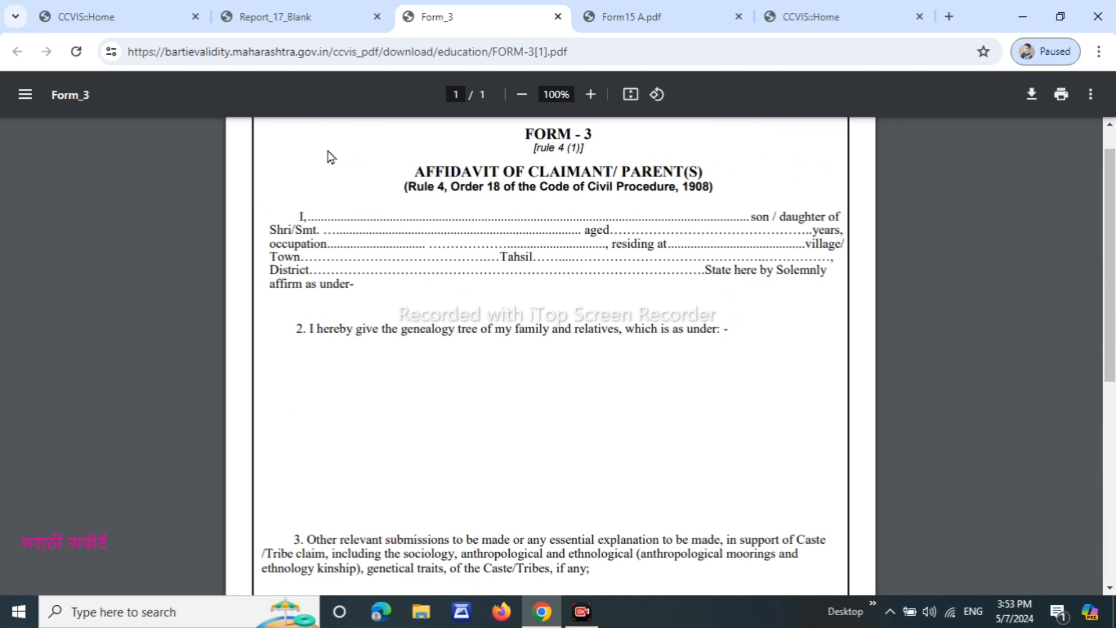
Find FORM-15A in the Education download list and review the certificate to be given by the school or college principal.
click(107, 15)
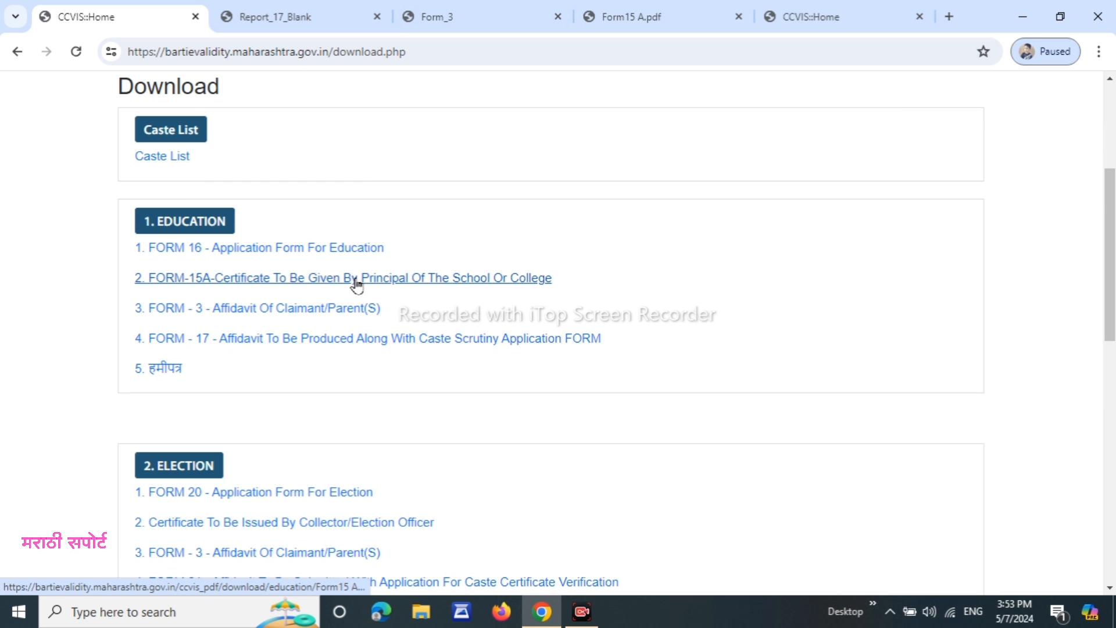
click(643, 8)
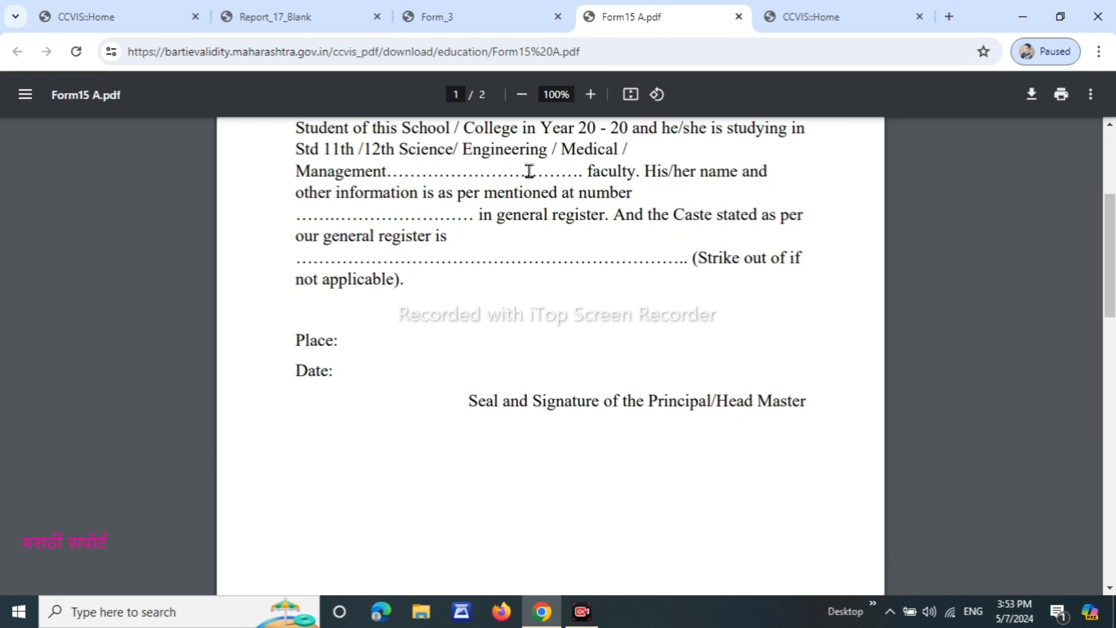
scroll(560, 335, up, 4)
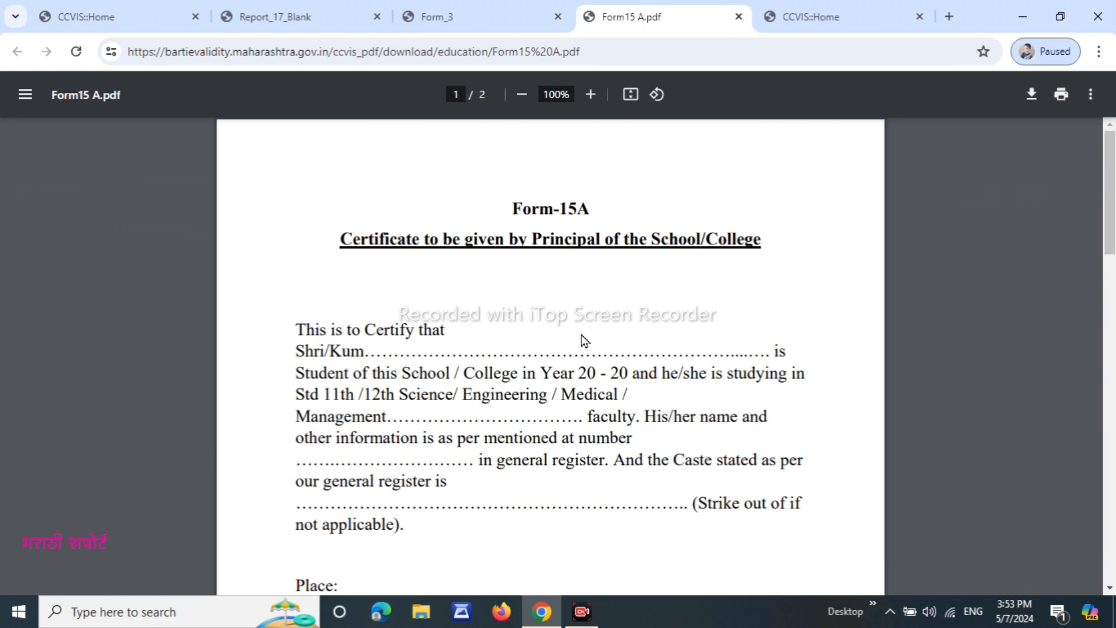
scroll(567, 273, down, 5)
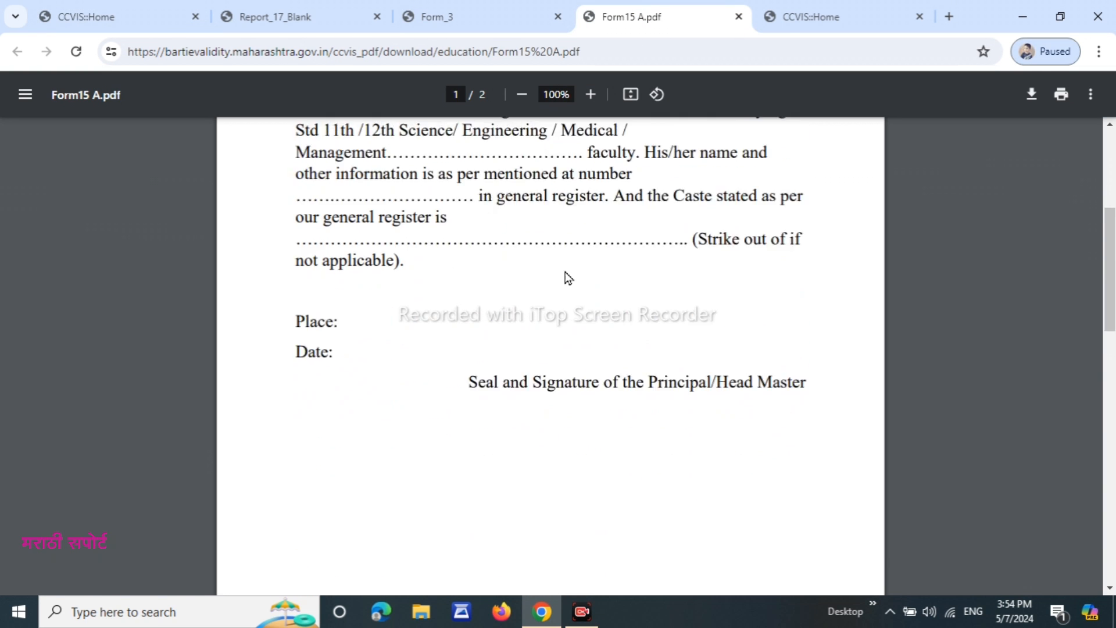
Go back from the download list to the portal's home page and open the new user registration form.
click(112, 8)
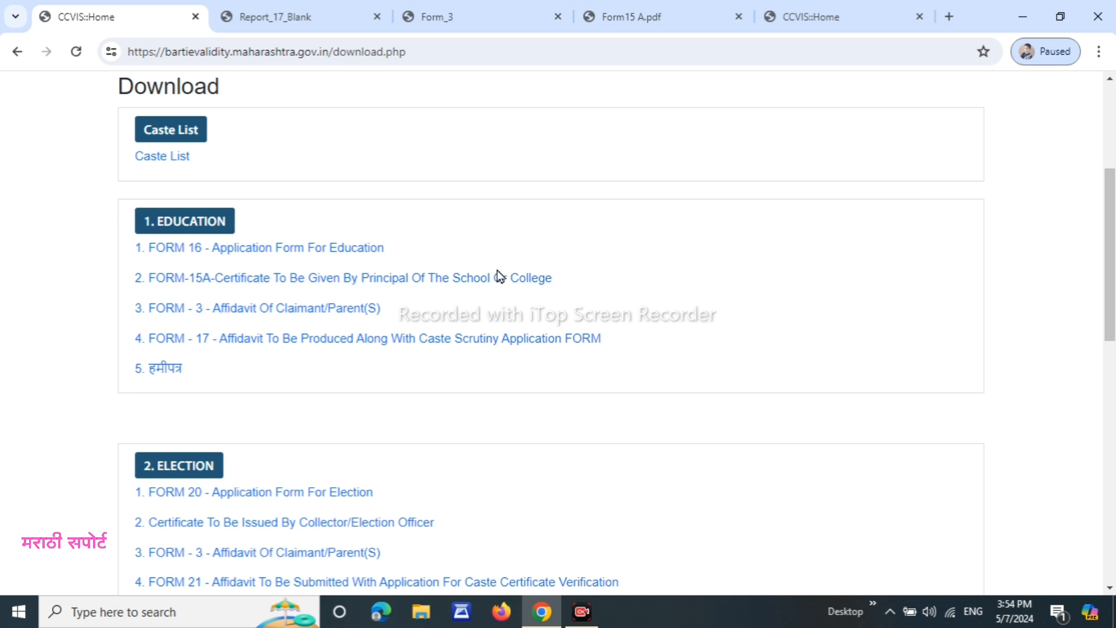
scroll(353, 154, up, 4)
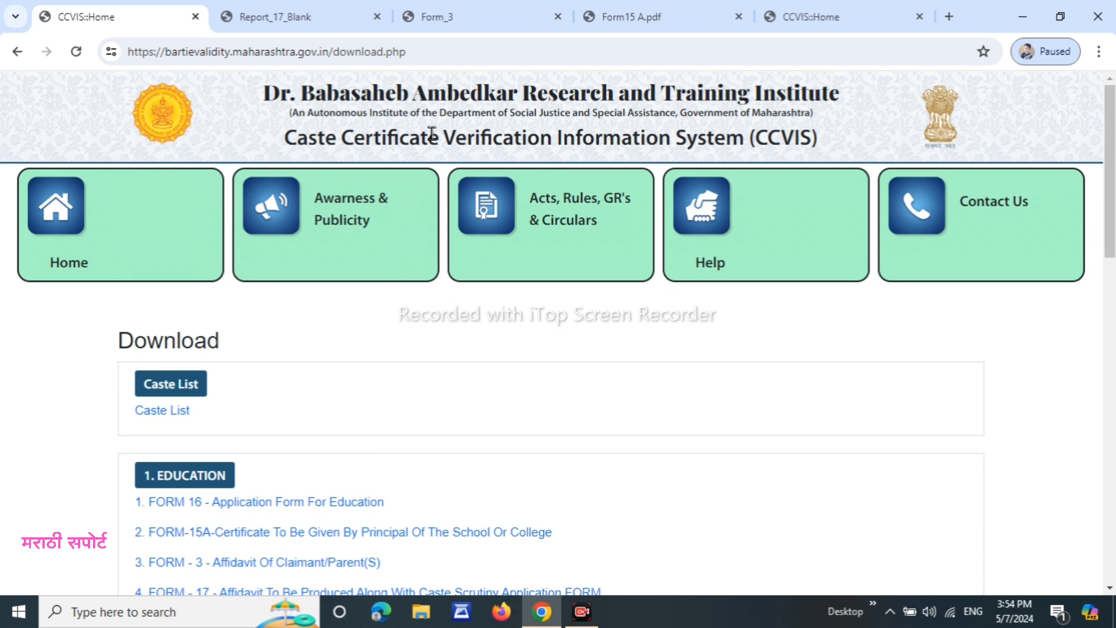
click(105, 214)
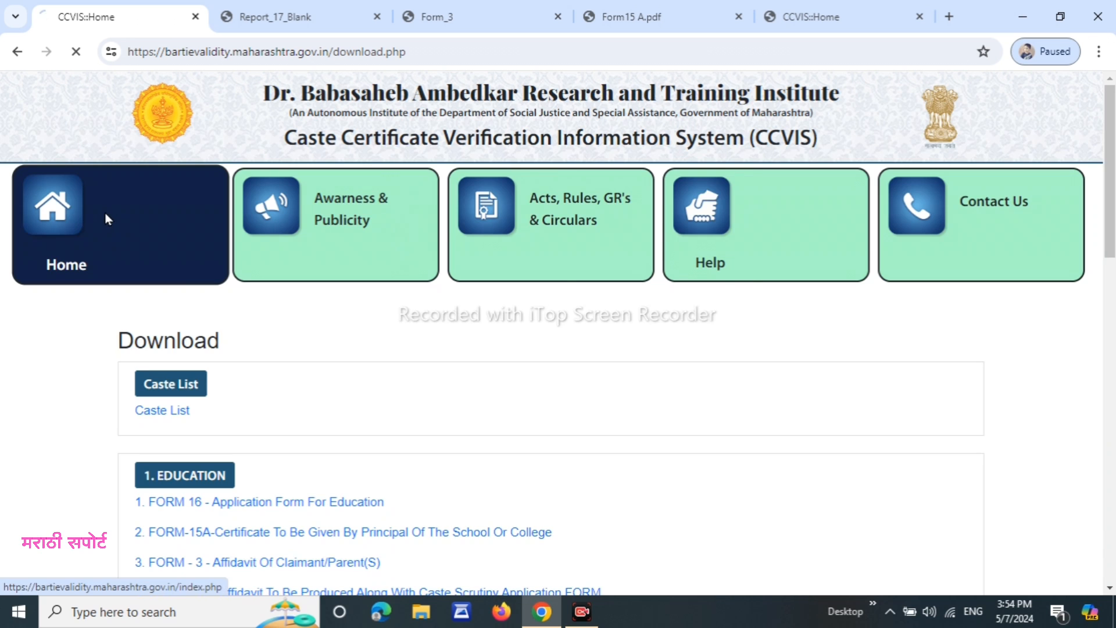
scroll(472, 316, down, 3)
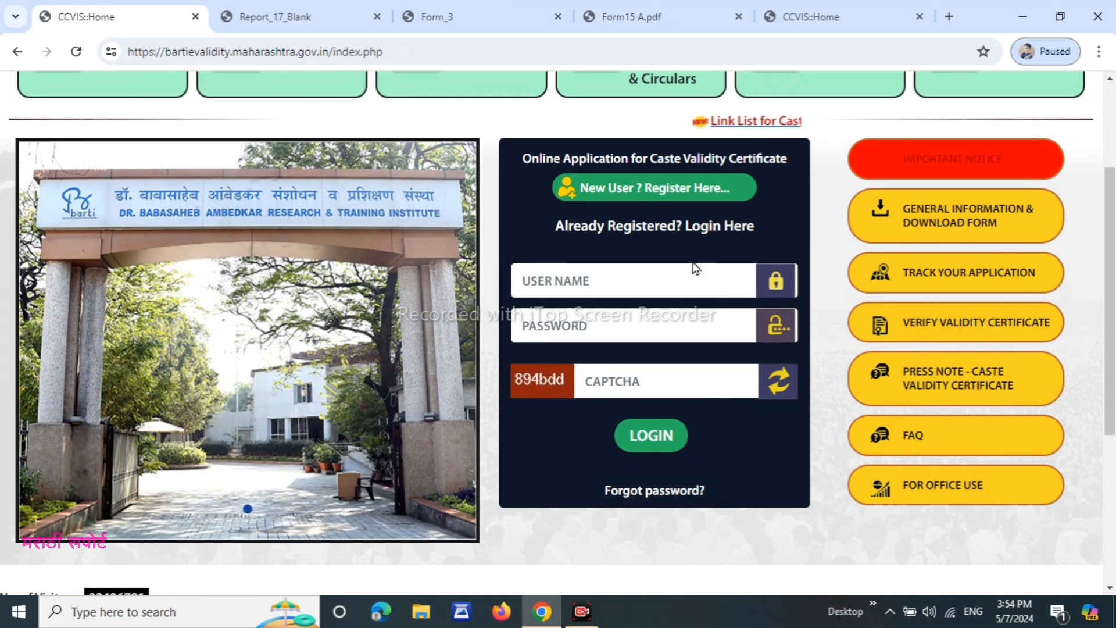
click(671, 195)
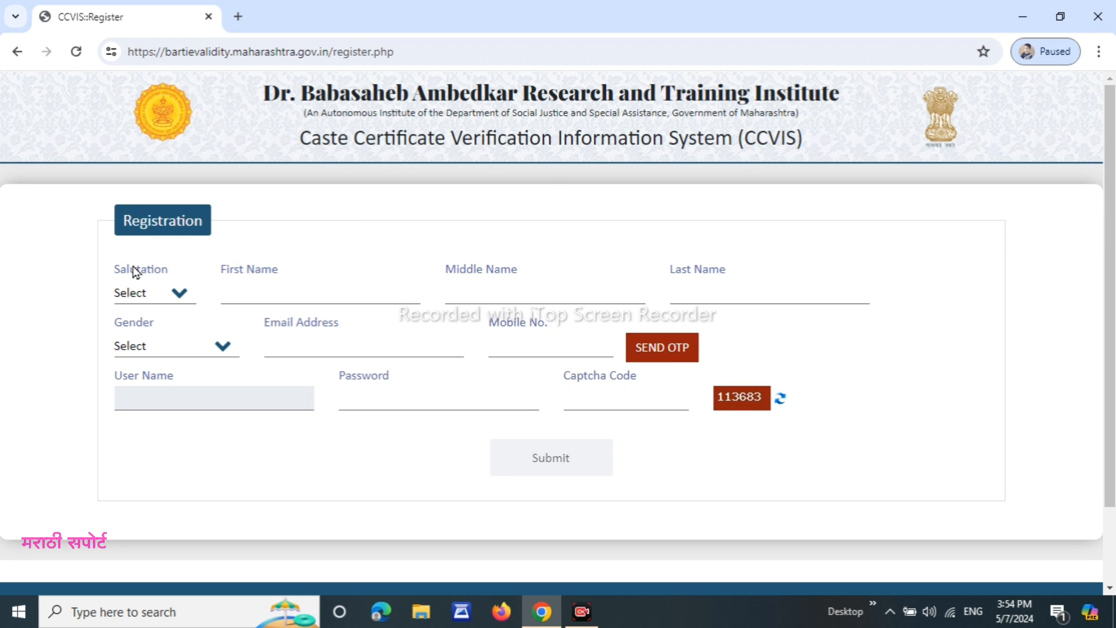
Set the salutation to Mr. and the gender to Male in the registration form.
click(166, 298)
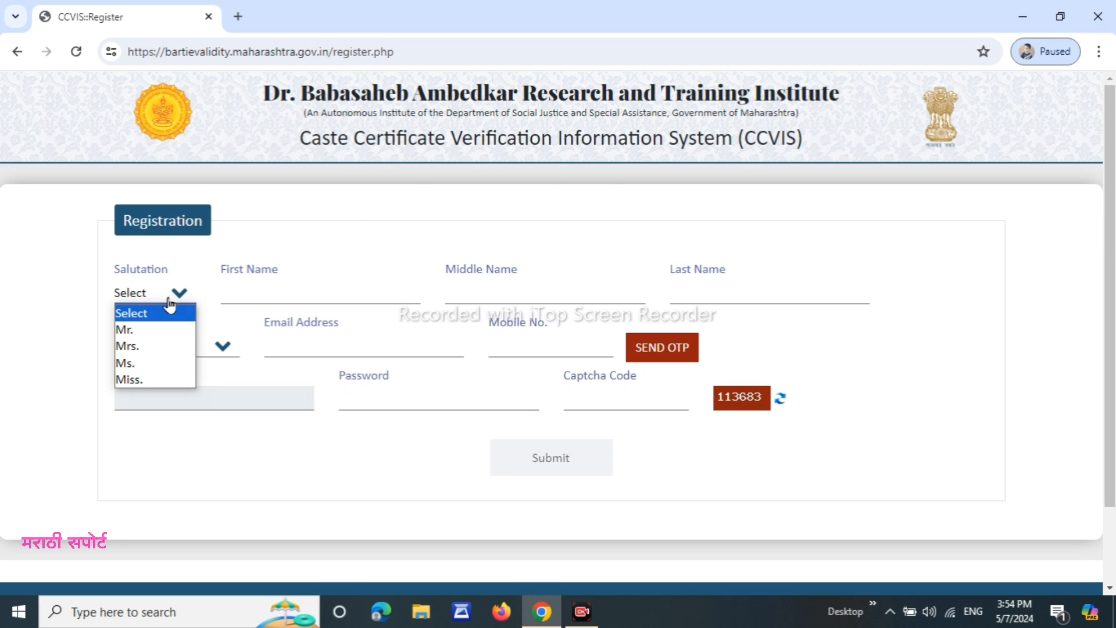
click(155, 330)
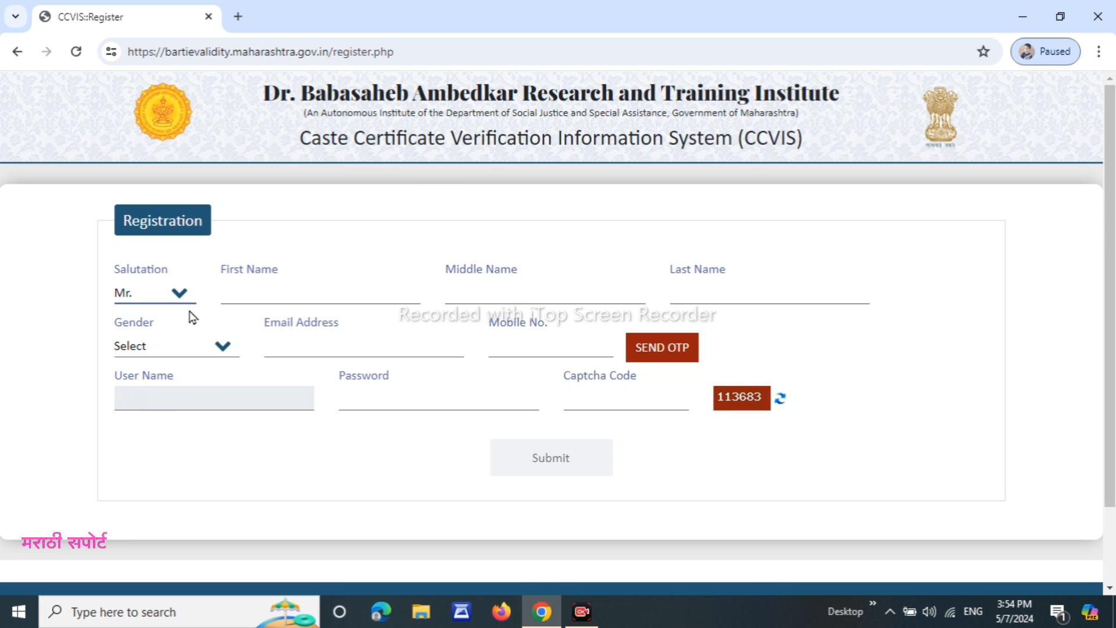
double_click(284, 282)
click(151, 349)
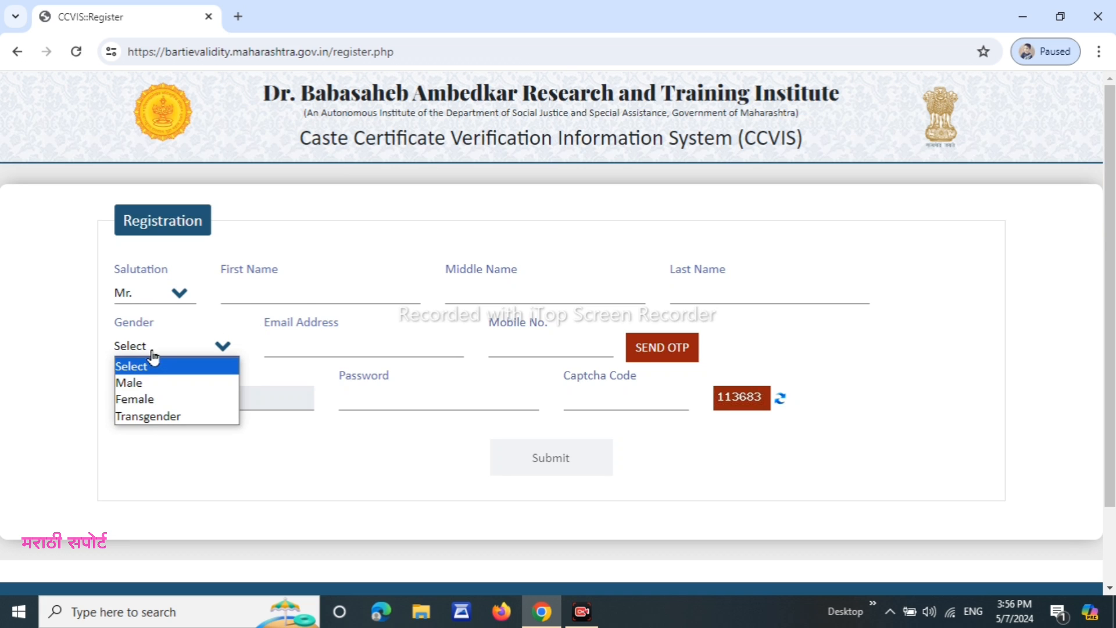
click(156, 387)
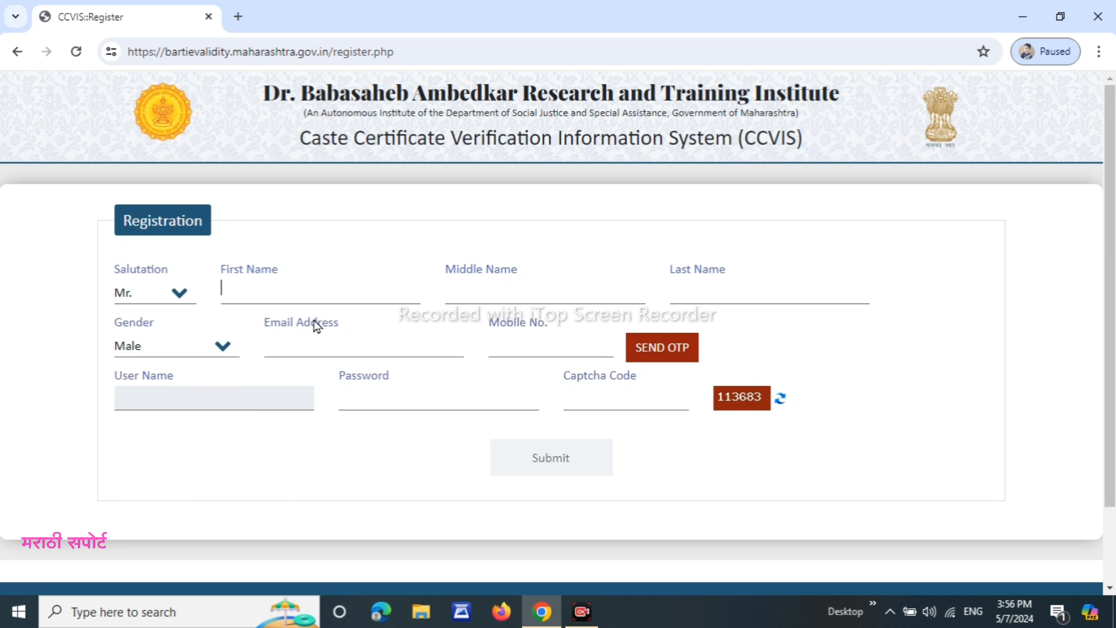
Go over the remaining registration fields, fill in the displayed captcha code and submit the registration.
click(526, 331)
drag(117, 377, 178, 377)
click(343, 374)
drag(584, 382, 615, 386)
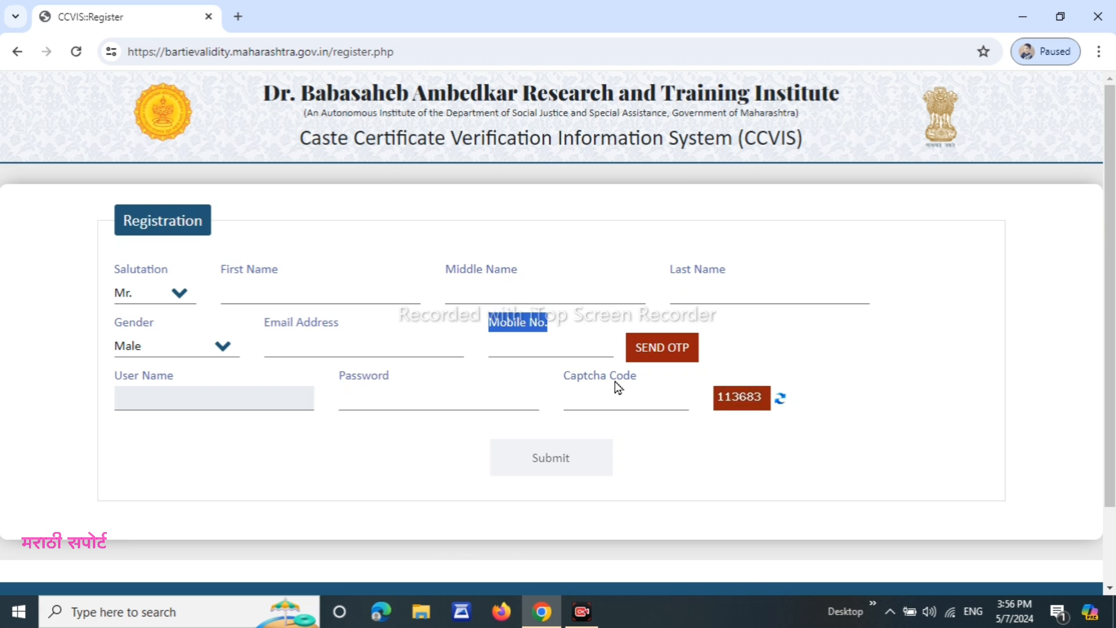
click(608, 399)
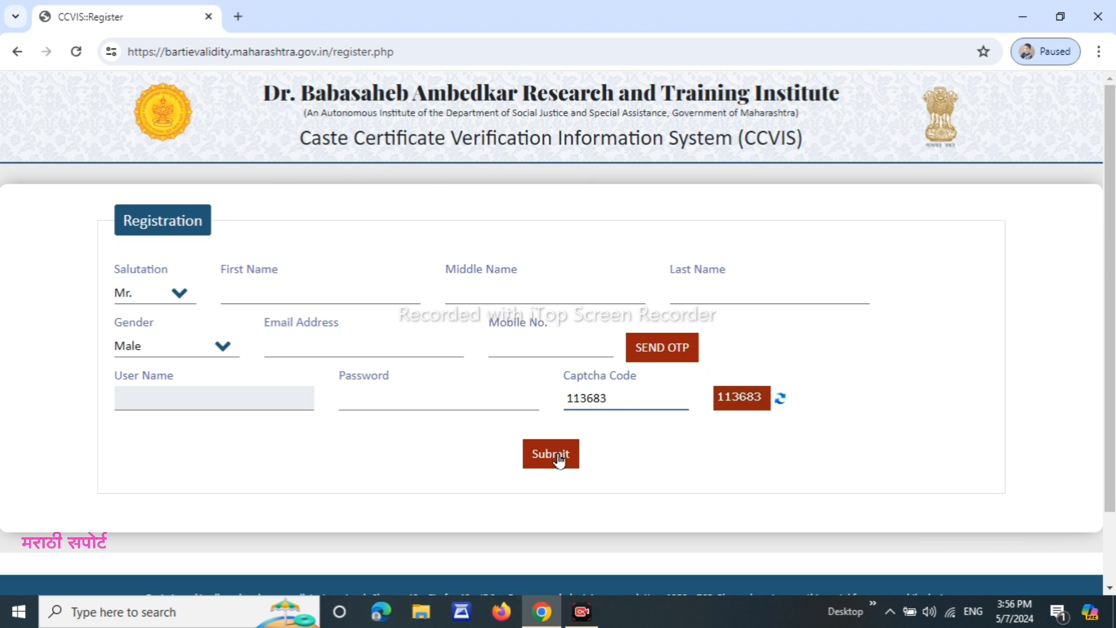
click(552, 455)
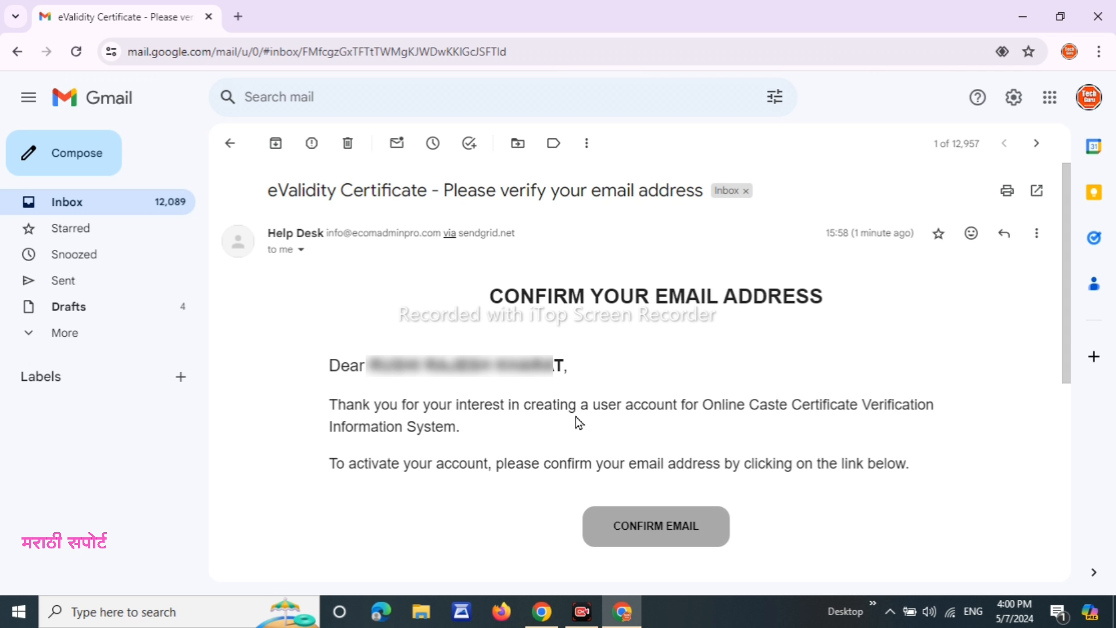
Confirm the e-mail address from the eValidity Certificate verification message in Gmail and continue to the portal's login.
click(661, 527)
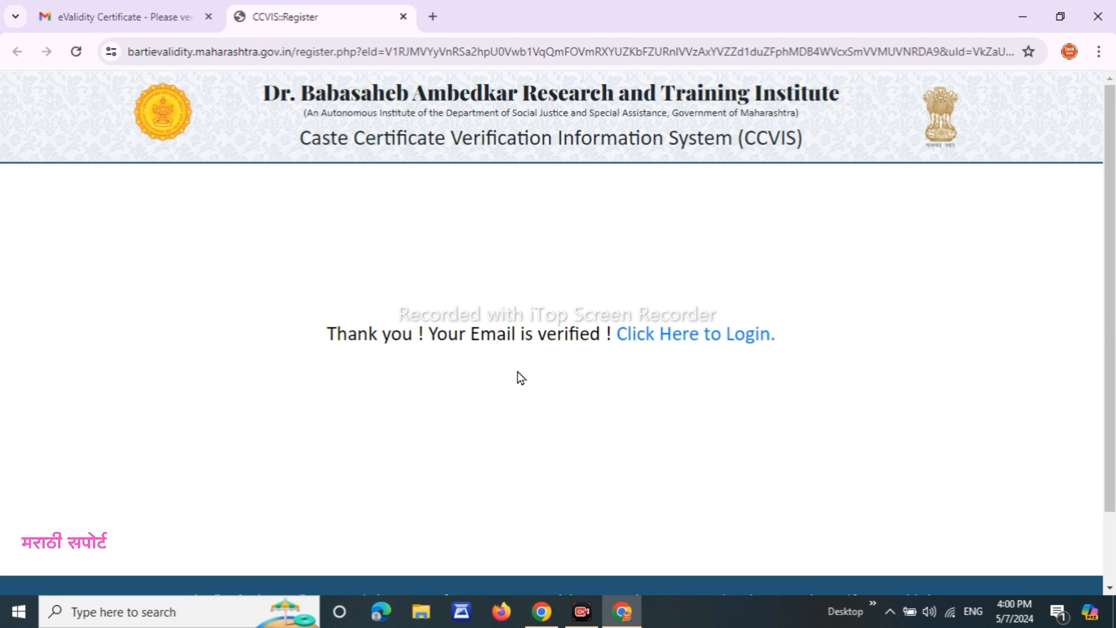
click(718, 337)
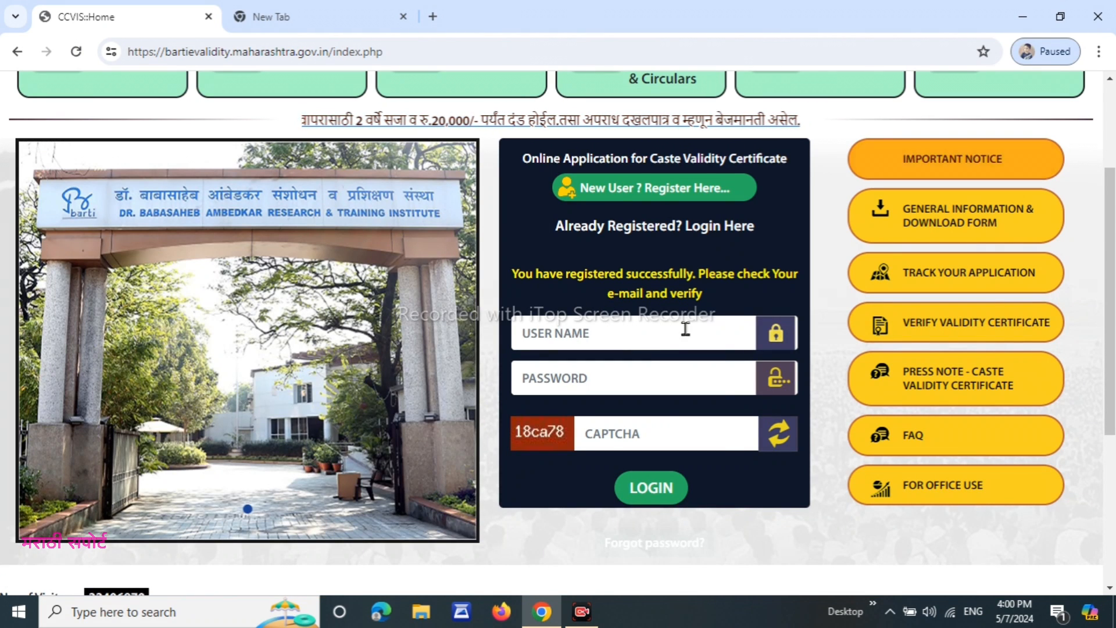
Fill in the displayed captcha code and log in to the portal with the registered account.
click(660, 436)
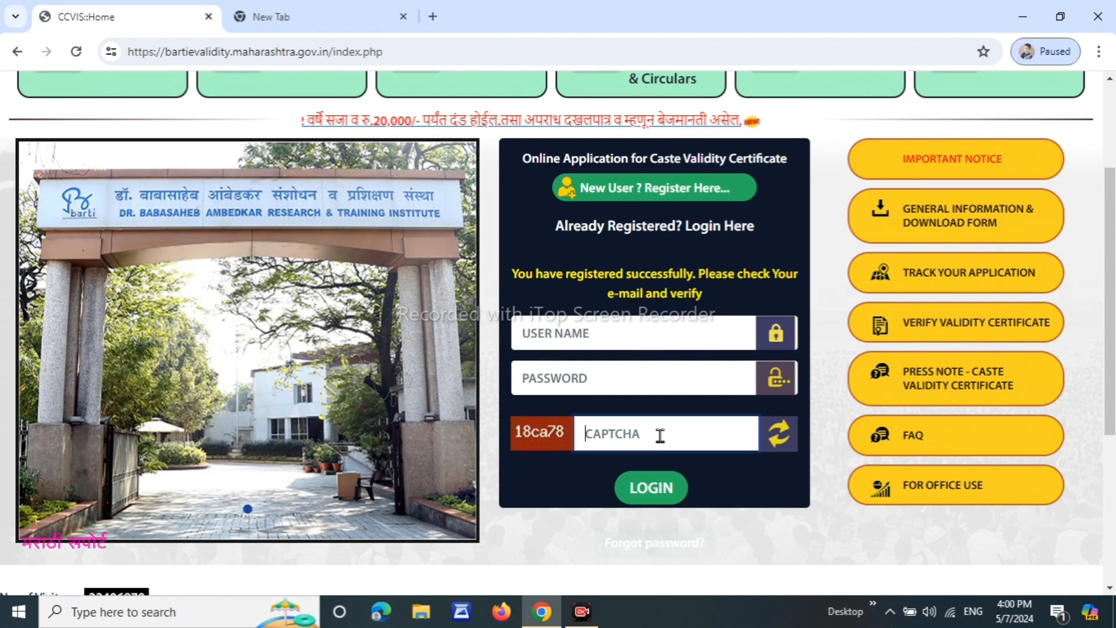
text(18ca)
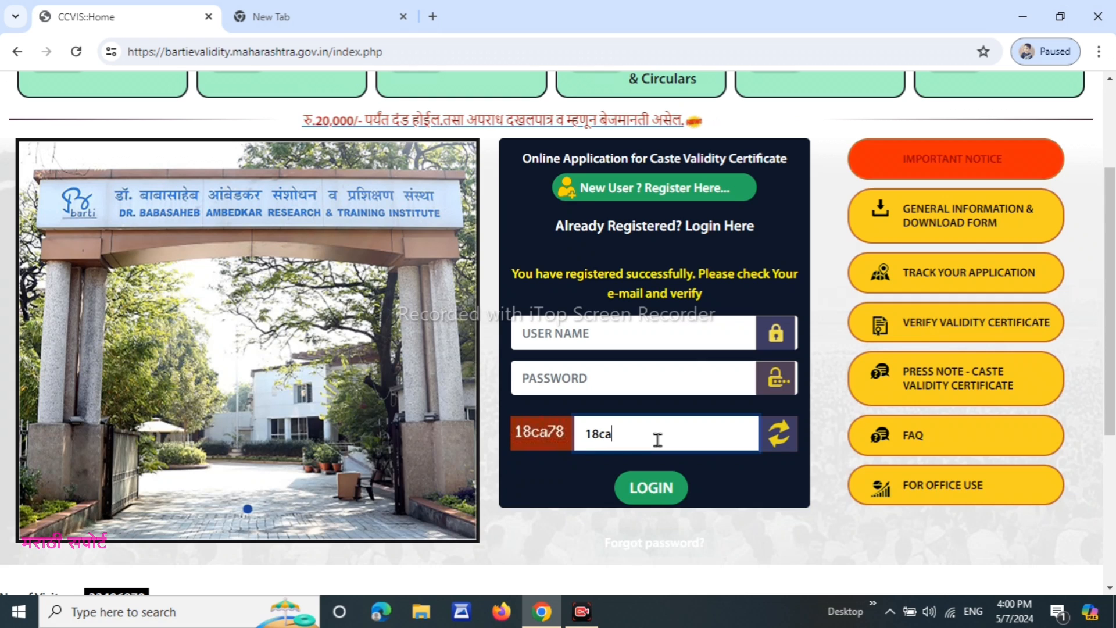
text(78)
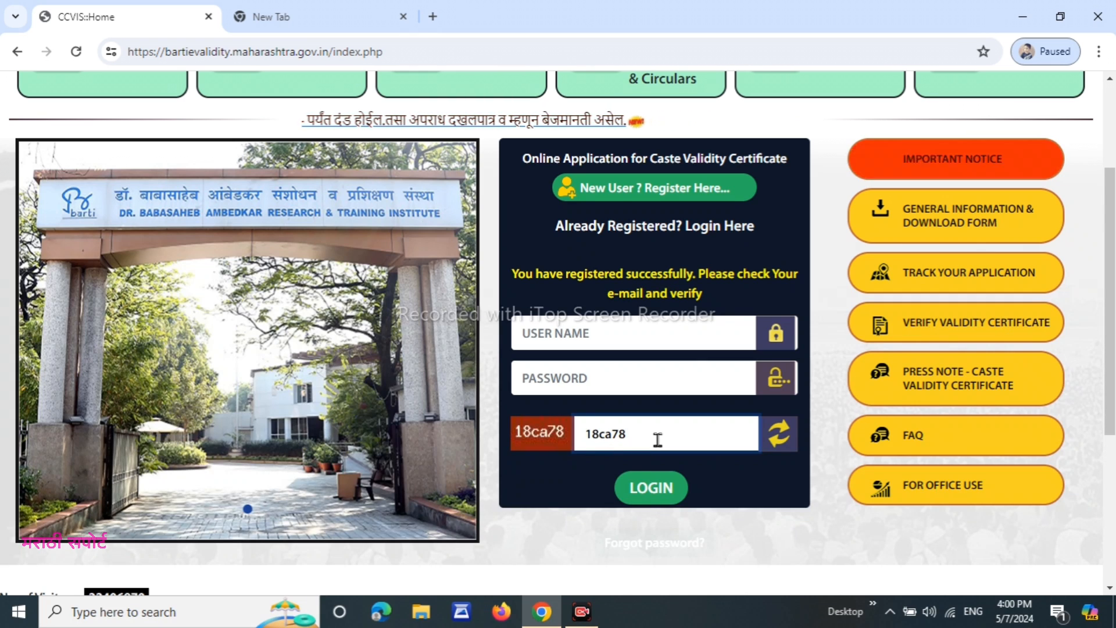
click(654, 497)
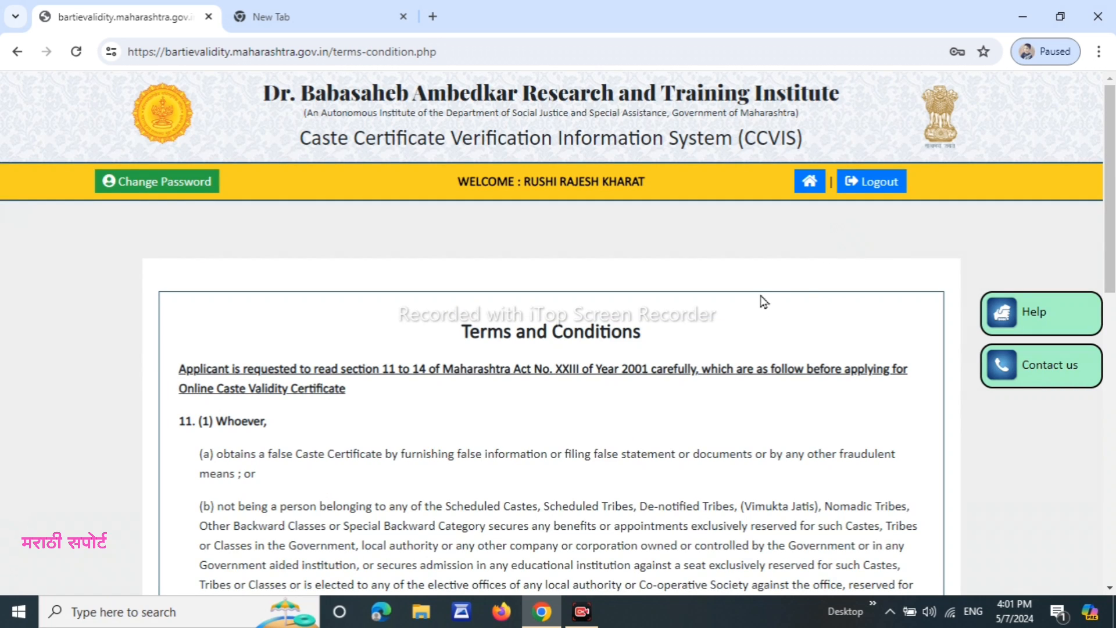
Agree to the terms and conditions for the online caste validity application and proceed.
scroll(688, 347, down, 10)
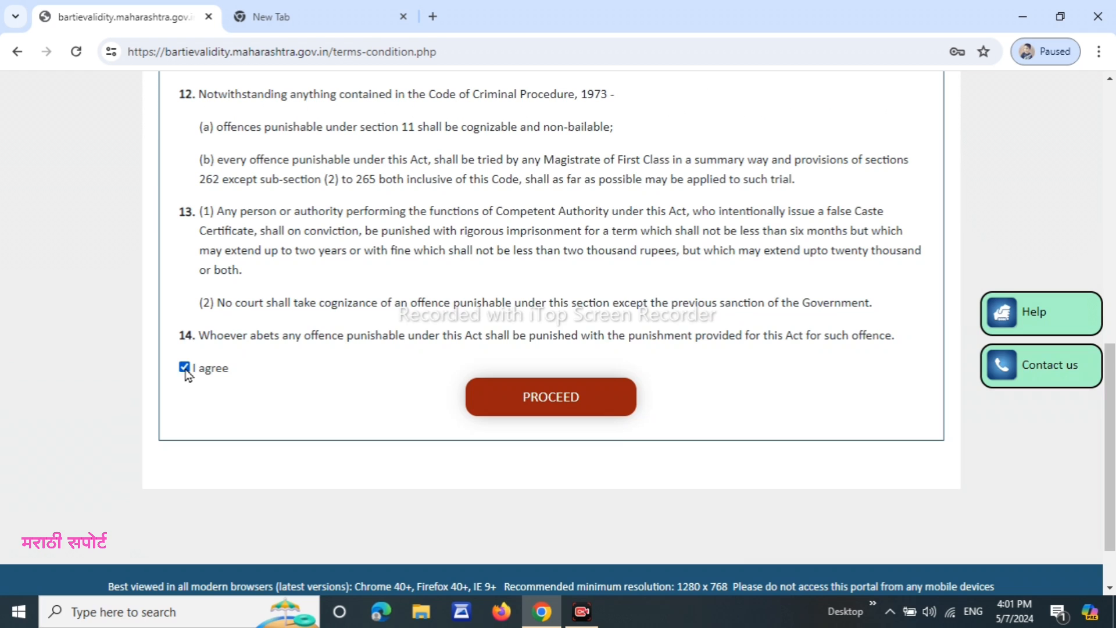
click(592, 405)
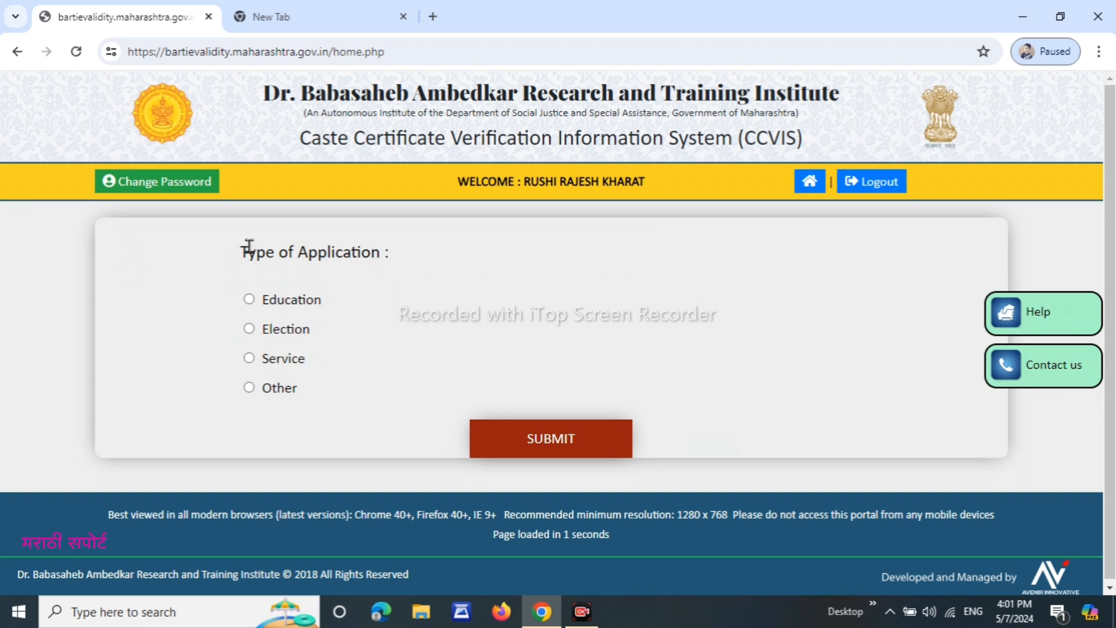
Go over the application types Education, Election, Service and Other, and select Education.
drag(242, 251, 393, 253)
drag(260, 299, 369, 289)
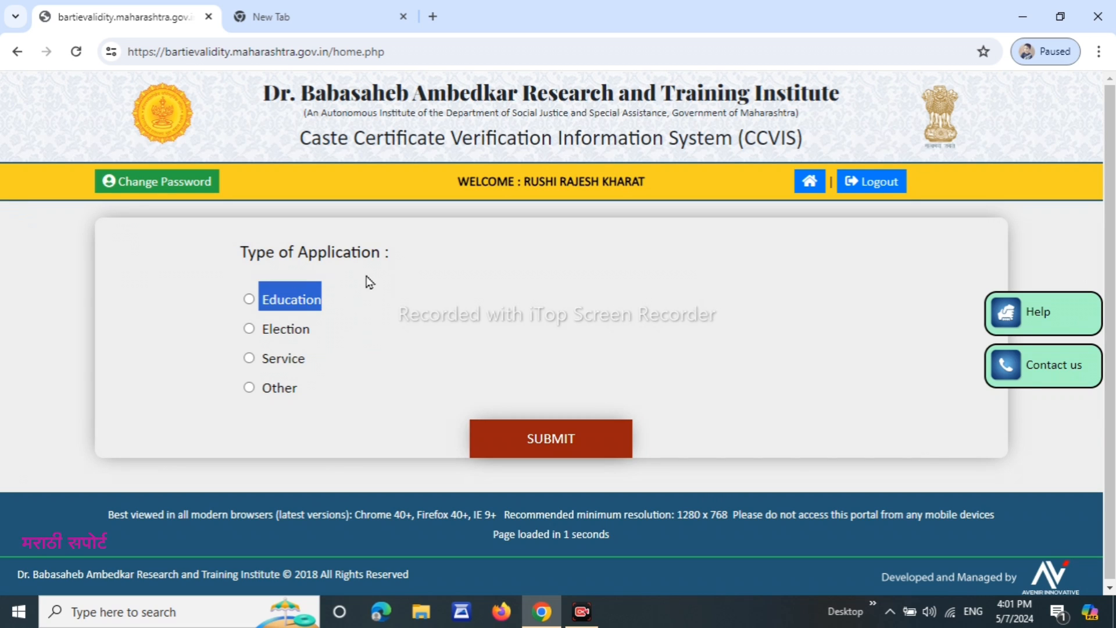
click(383, 288)
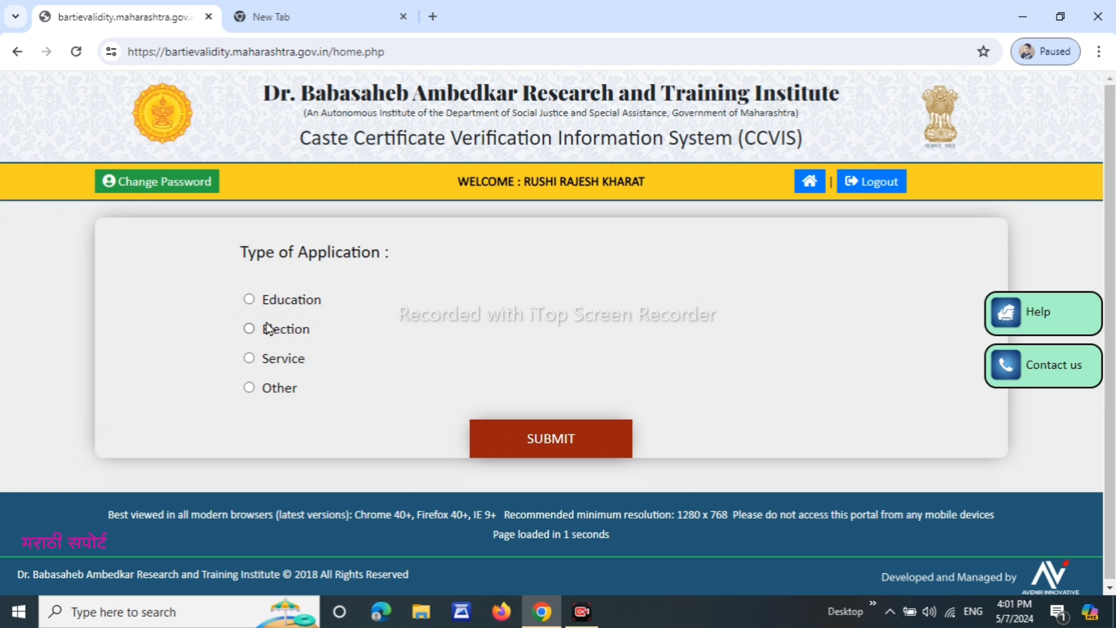
drag(269, 327, 327, 339)
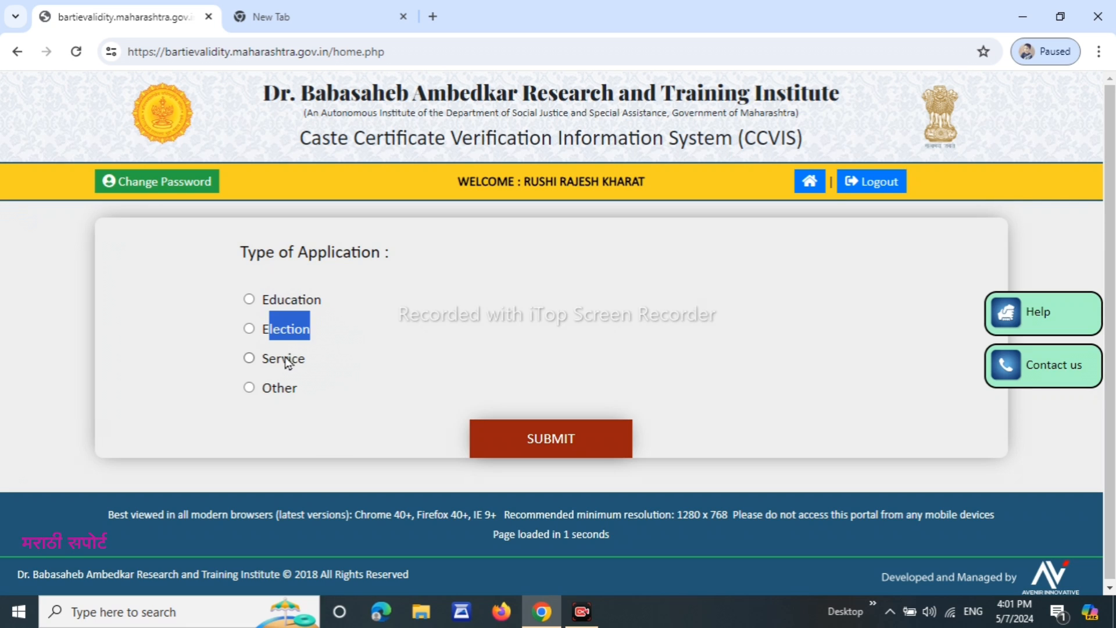
drag(267, 362, 294, 367)
drag(267, 401, 297, 407)
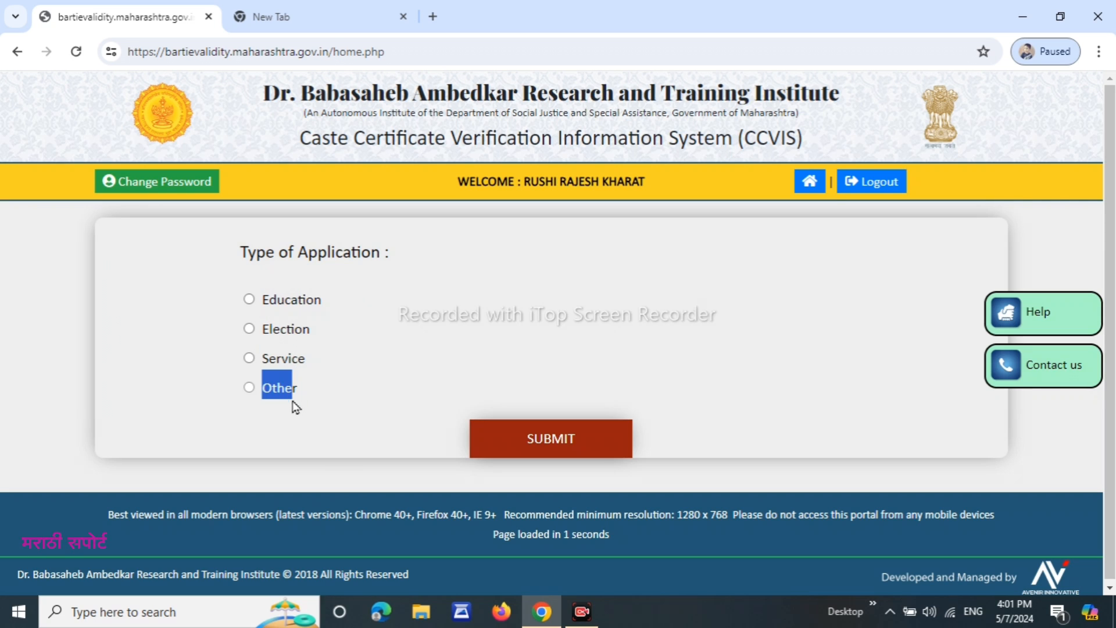
click(352, 397)
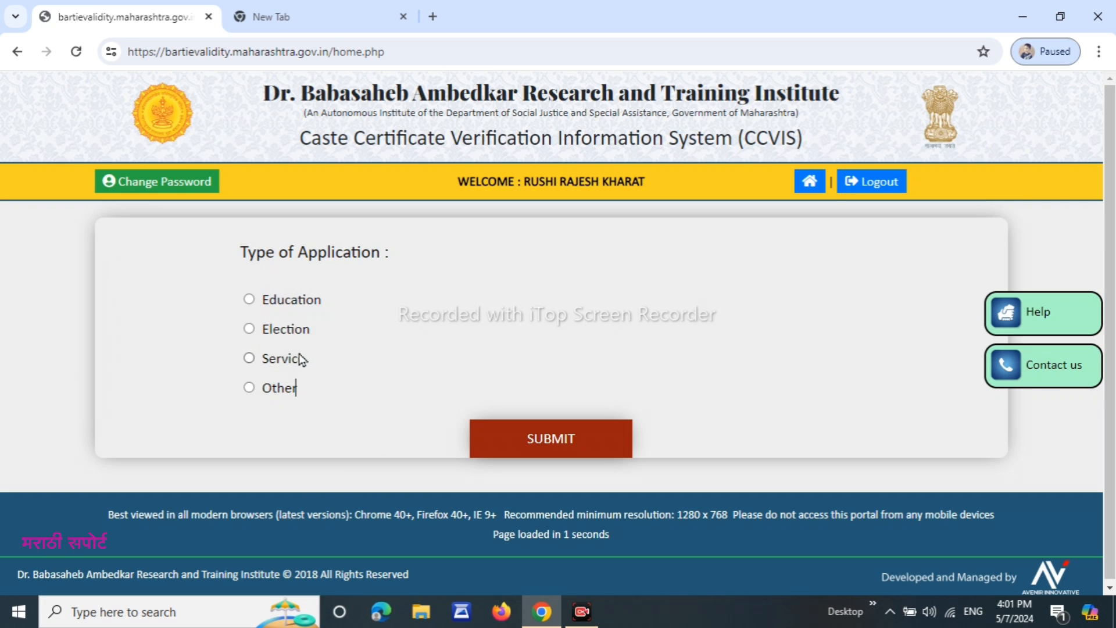
click(250, 300)
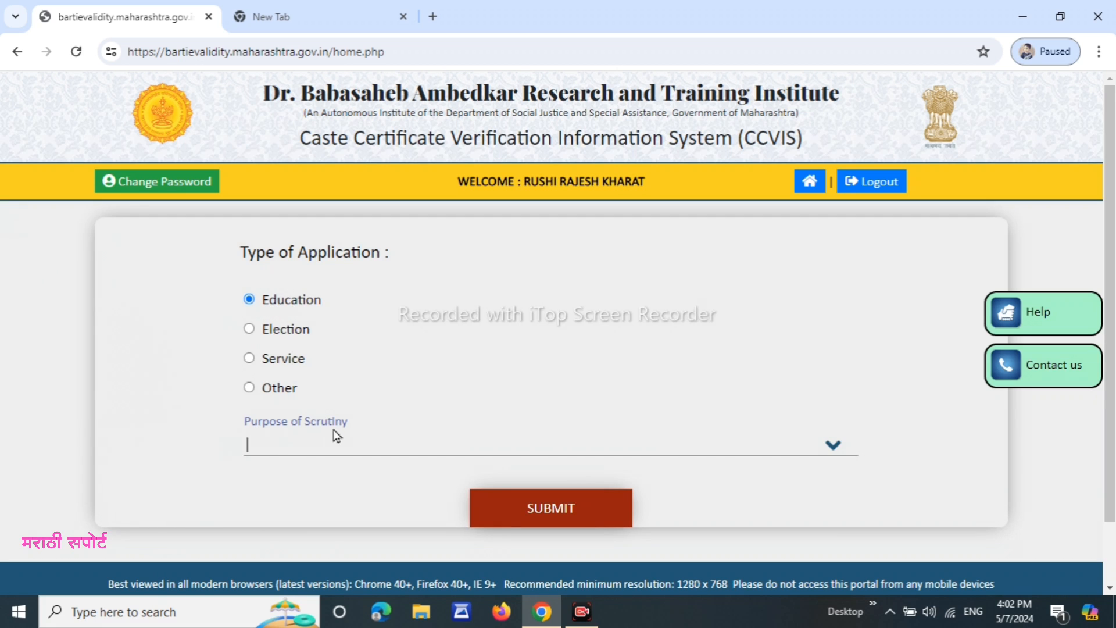
Set the purpose of scrutiny to For Professional Education after Std. X / XII and the qualification to Below XII, and submit the selection.
click(354, 452)
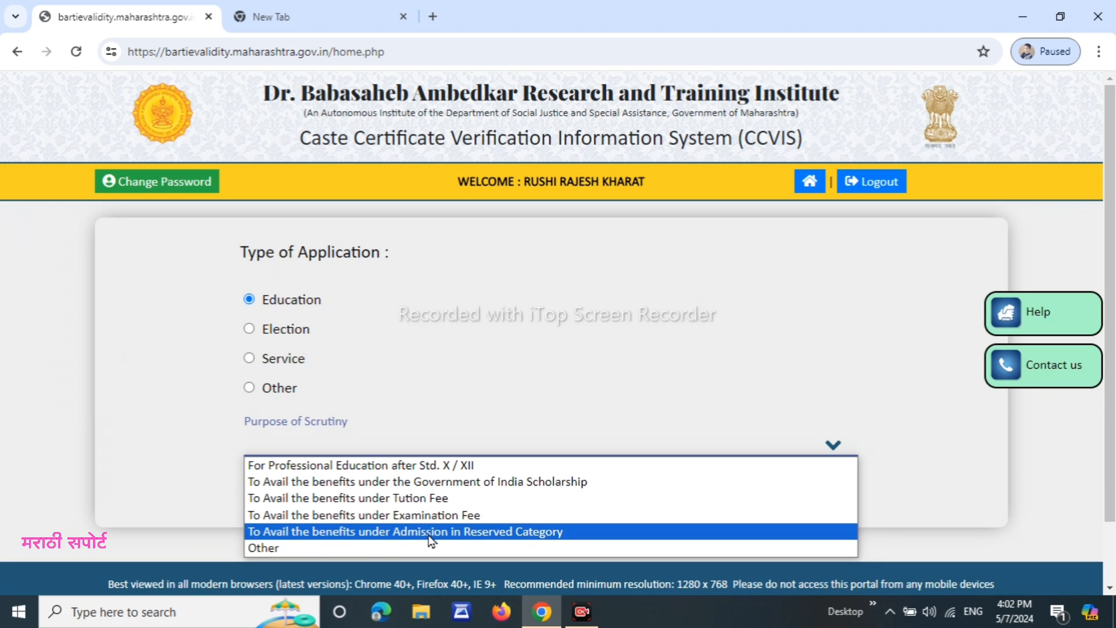
click(449, 467)
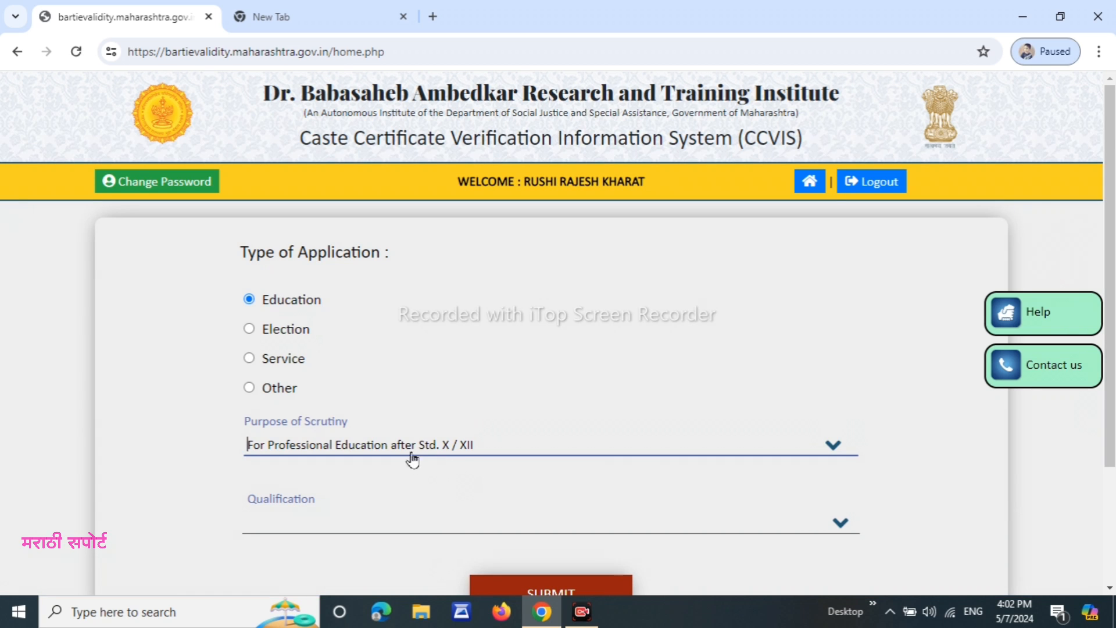
click(279, 498)
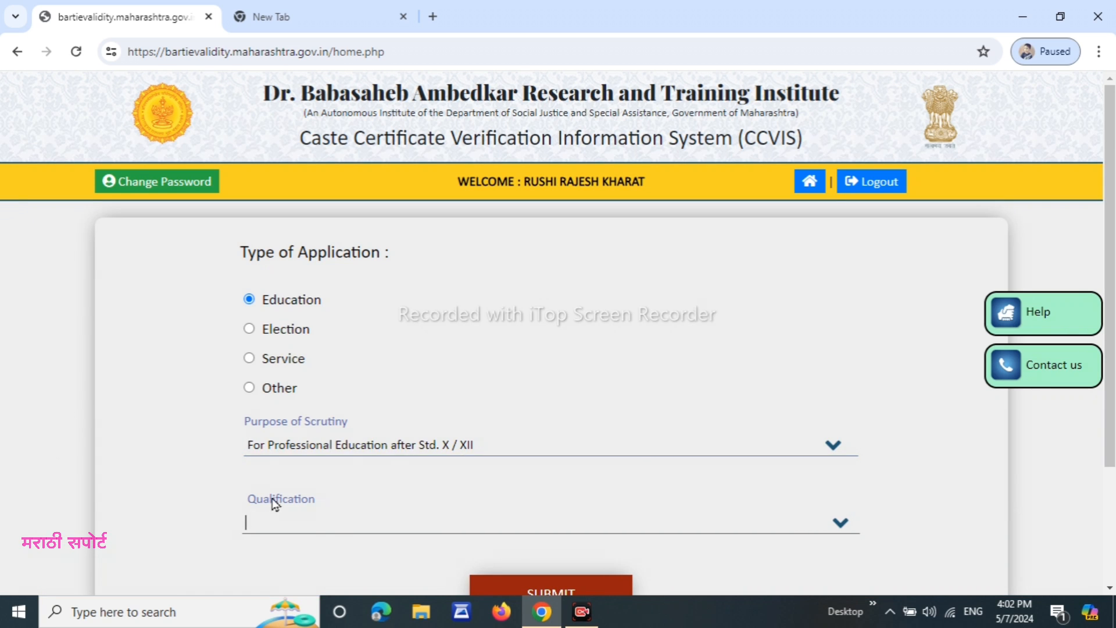
click(336, 528)
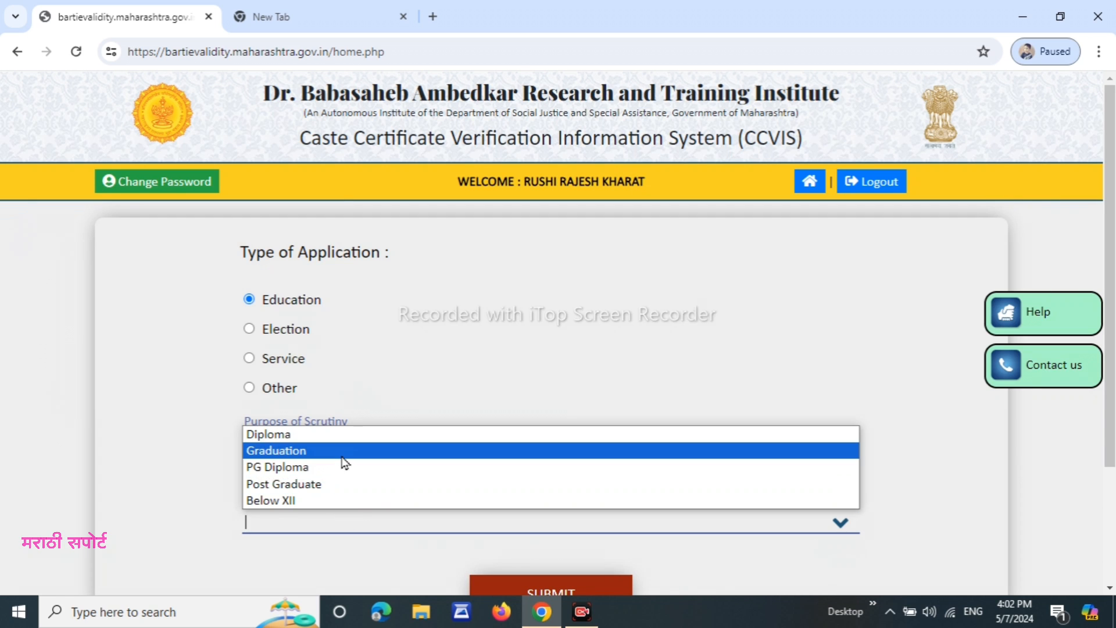
click(365, 501)
scroll(401, 511, down, 2)
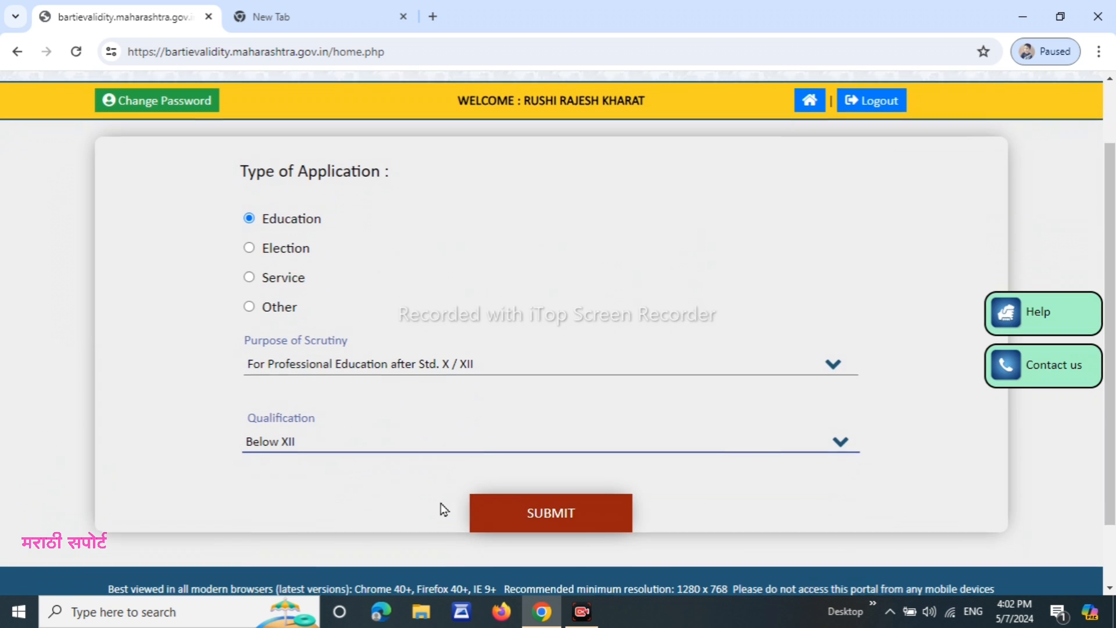
click(551, 513)
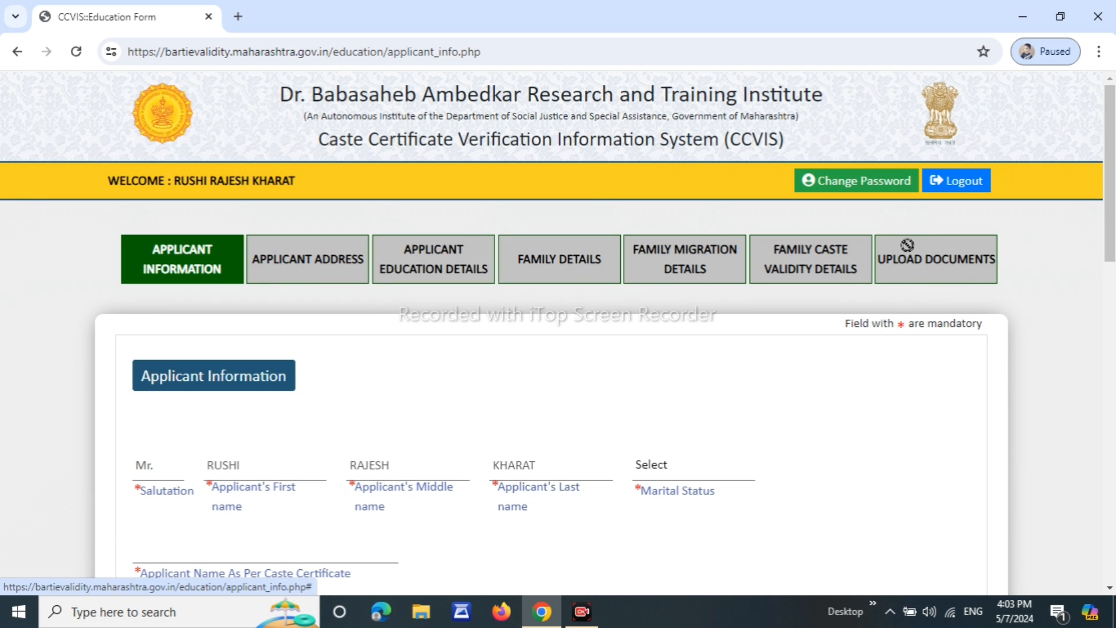
Check the mandatory-field note in the Applicant Information form and set the marital status to Single.
scroll(907, 244, down, 2)
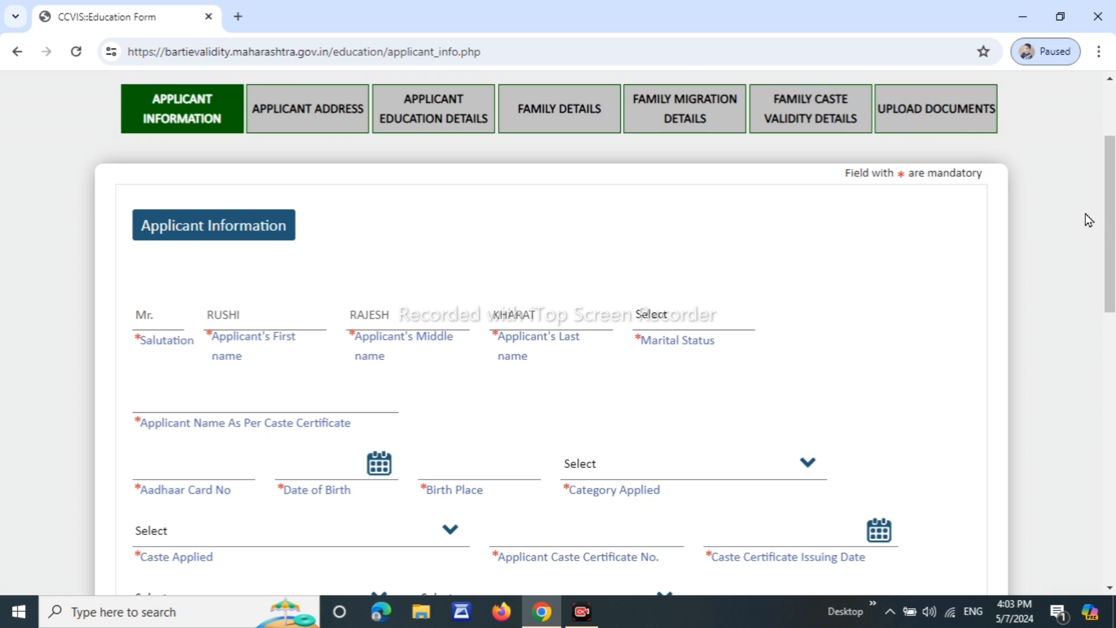
drag(847, 176, 973, 179)
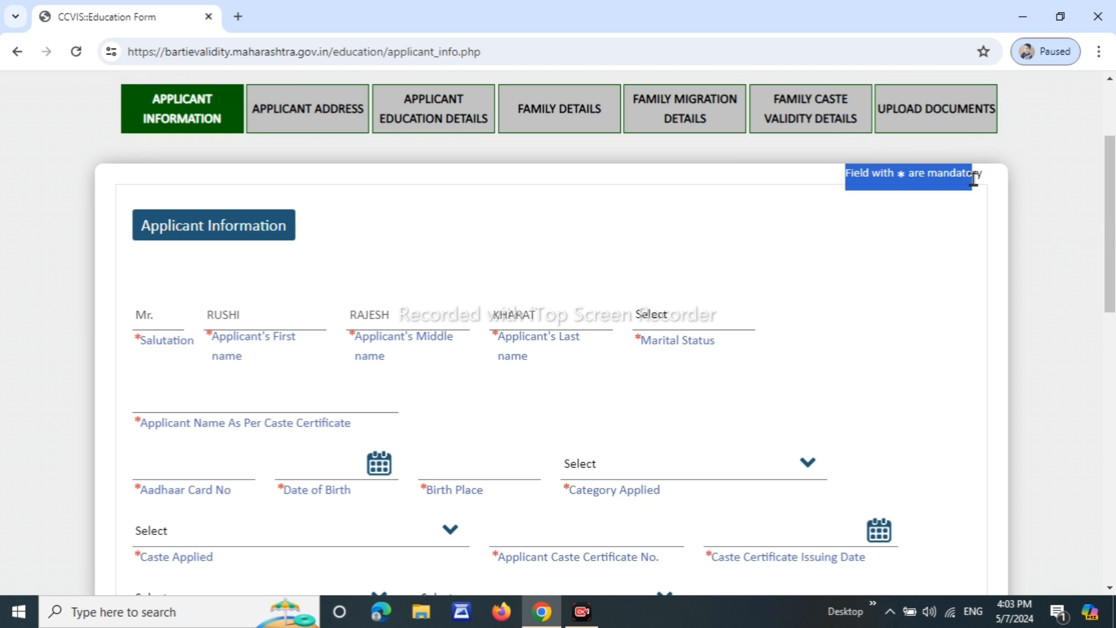
click(902, 202)
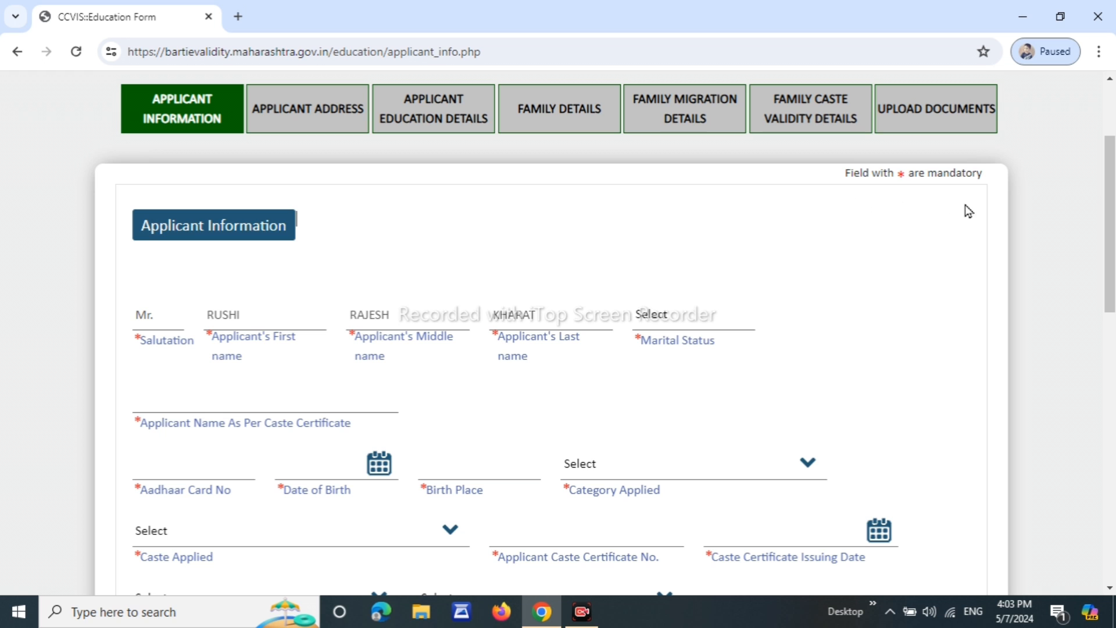
drag(1113, 218, 1114, 288)
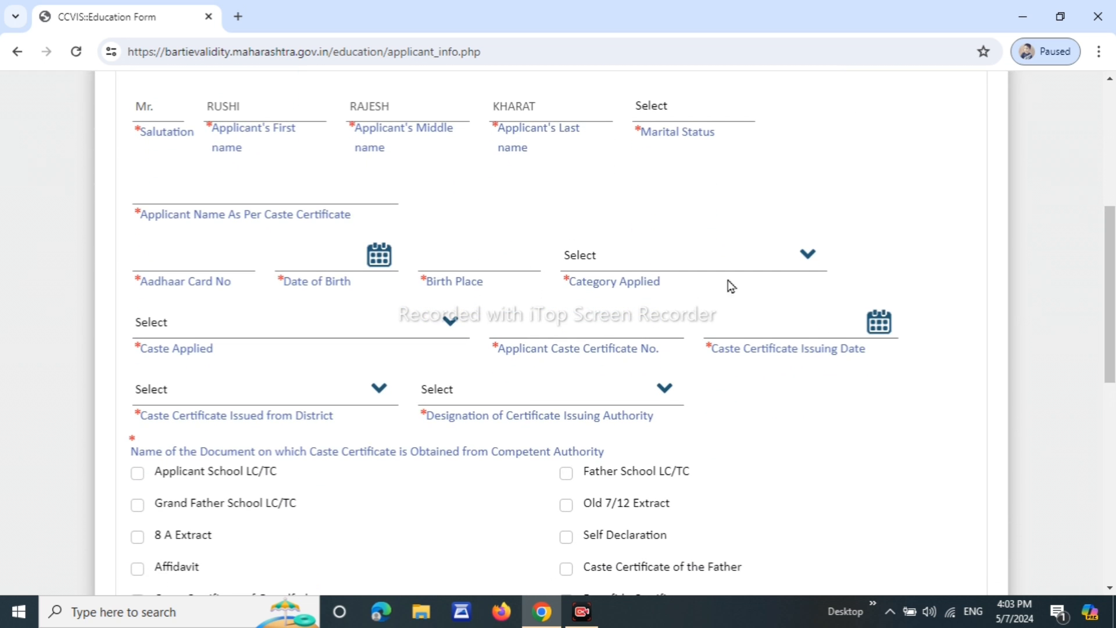
click(665, 110)
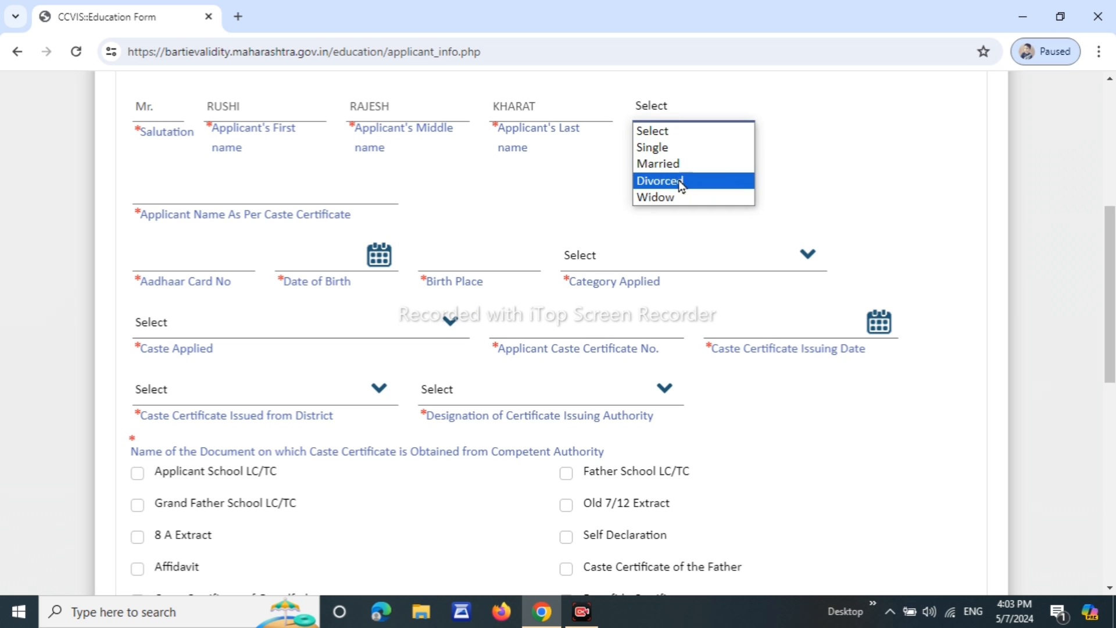
click(679, 149)
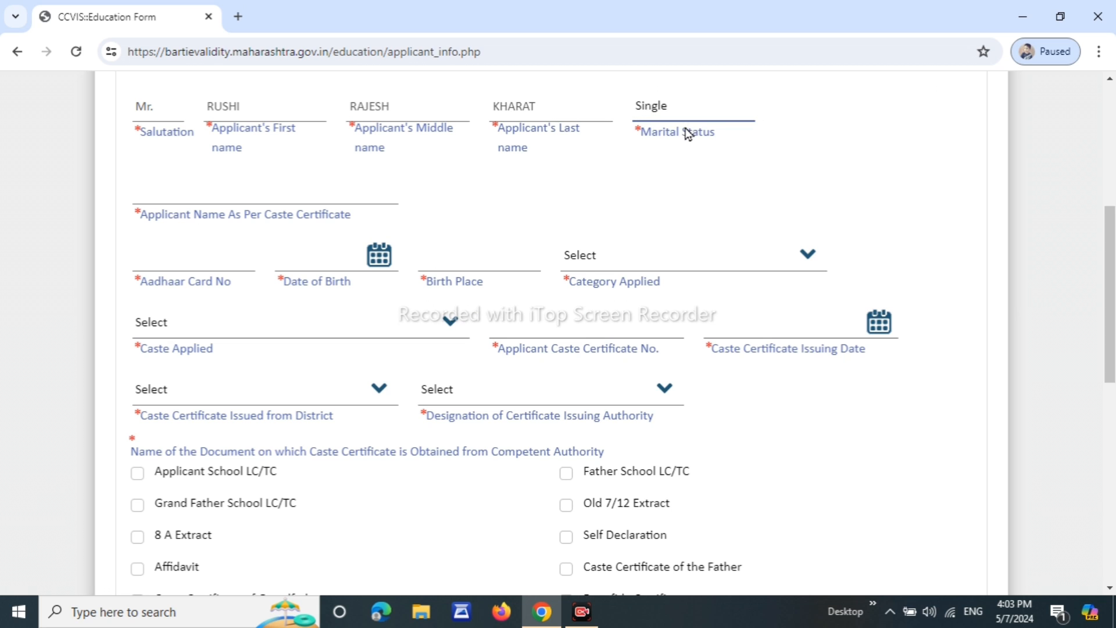
Examine the mandatory fields for the name as per caste certificate, Aadhaar card number, date of birth and birth place.
drag(145, 215, 249, 236)
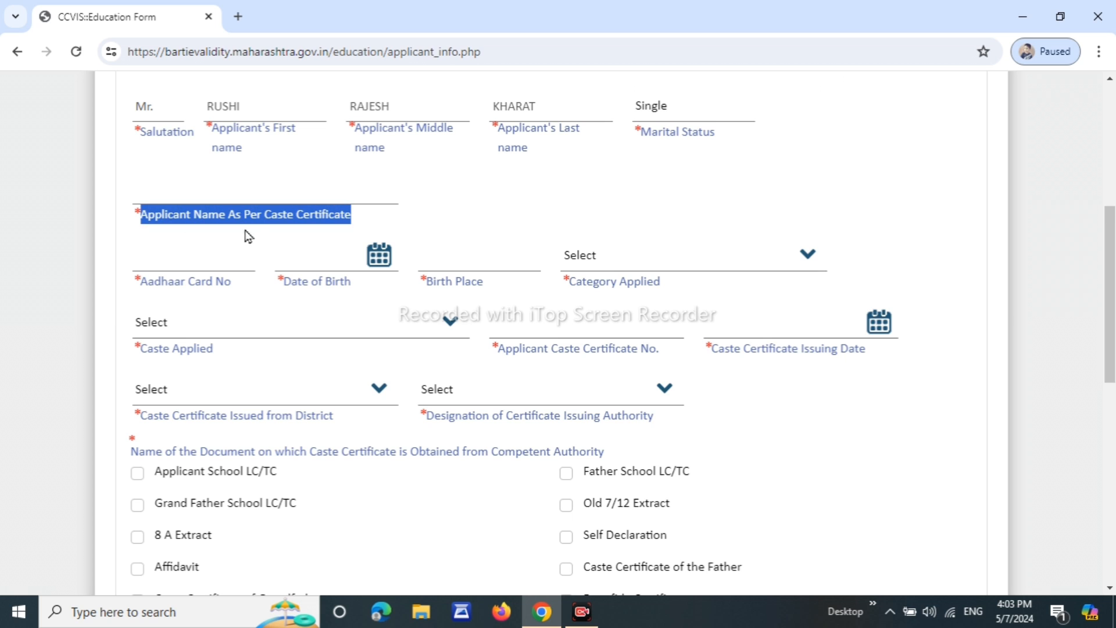
click(437, 234)
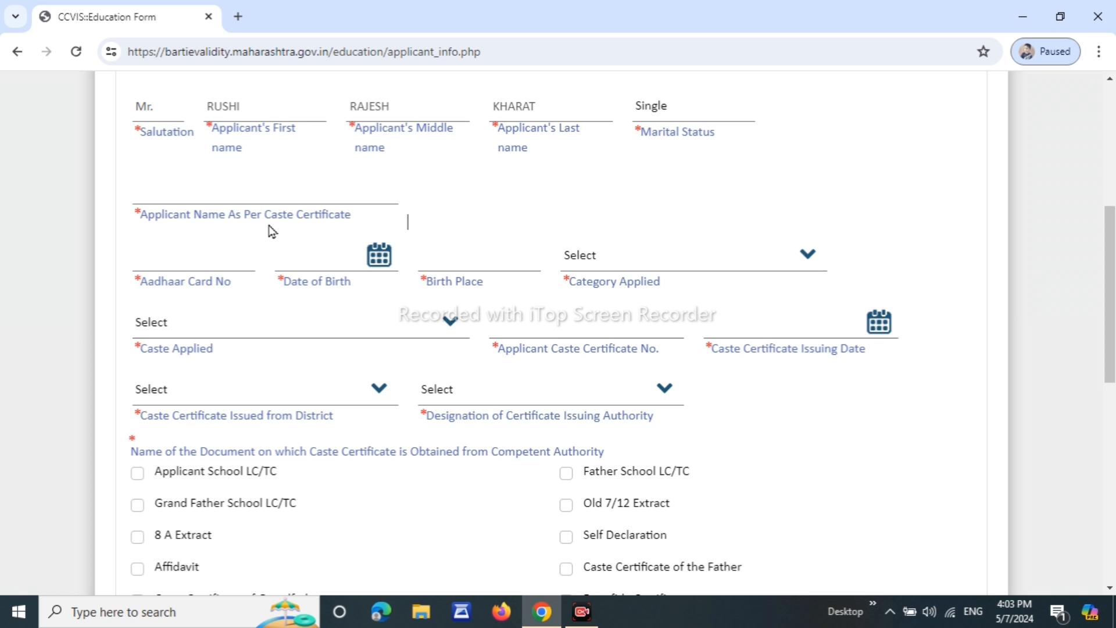
scroll(269, 232, down, 2)
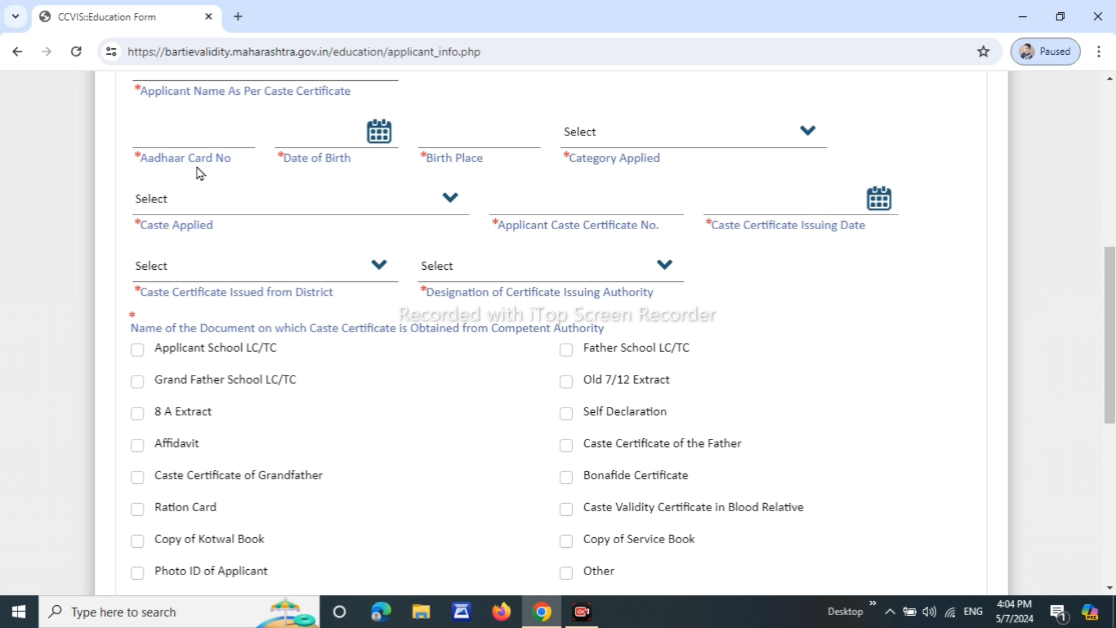
drag(150, 167, 194, 166)
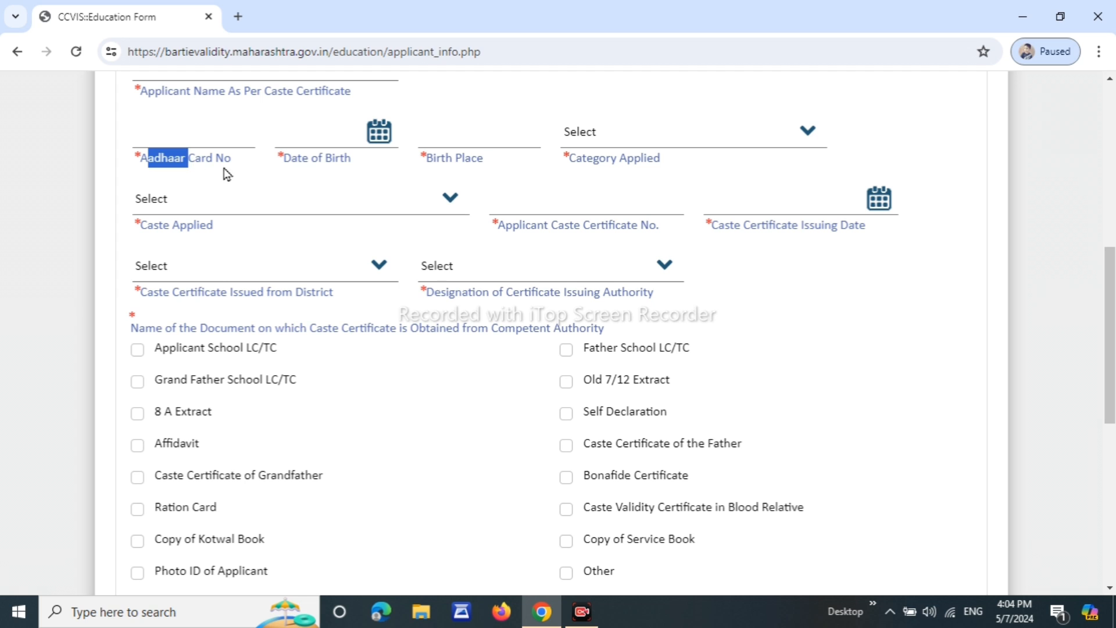
drag(275, 158, 343, 167)
click(344, 169)
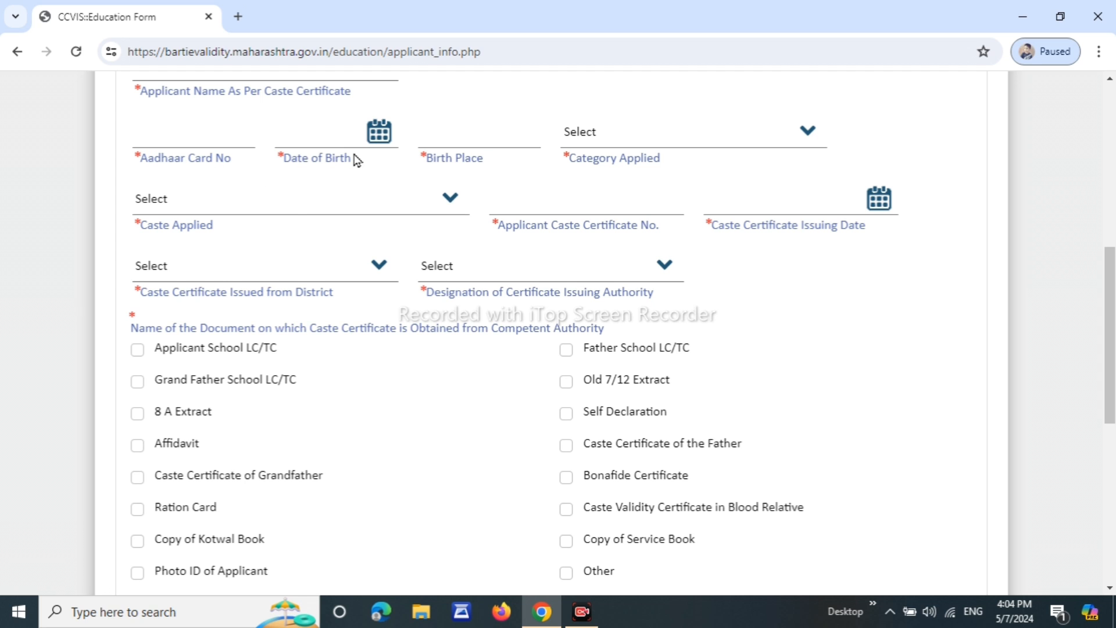
click(380, 135)
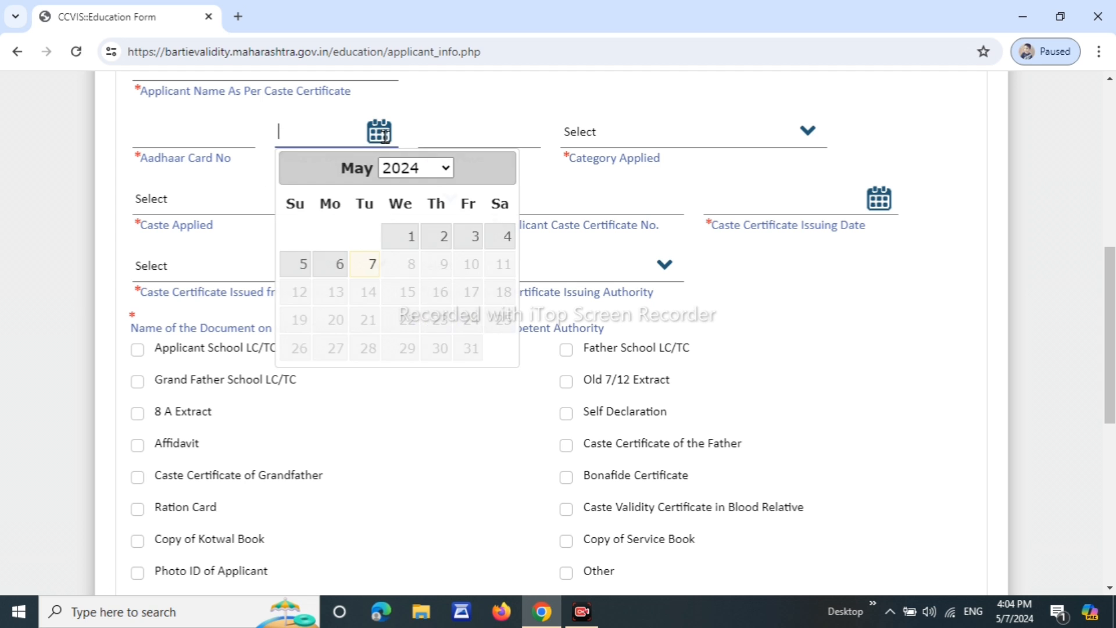
click(437, 119)
drag(420, 158, 479, 169)
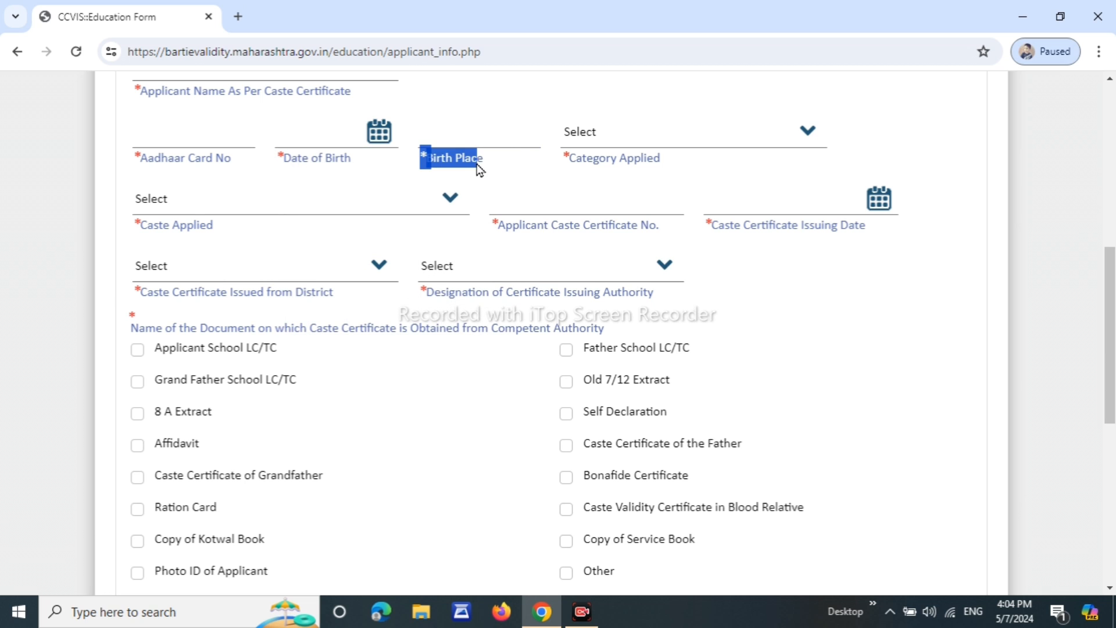
click(509, 172)
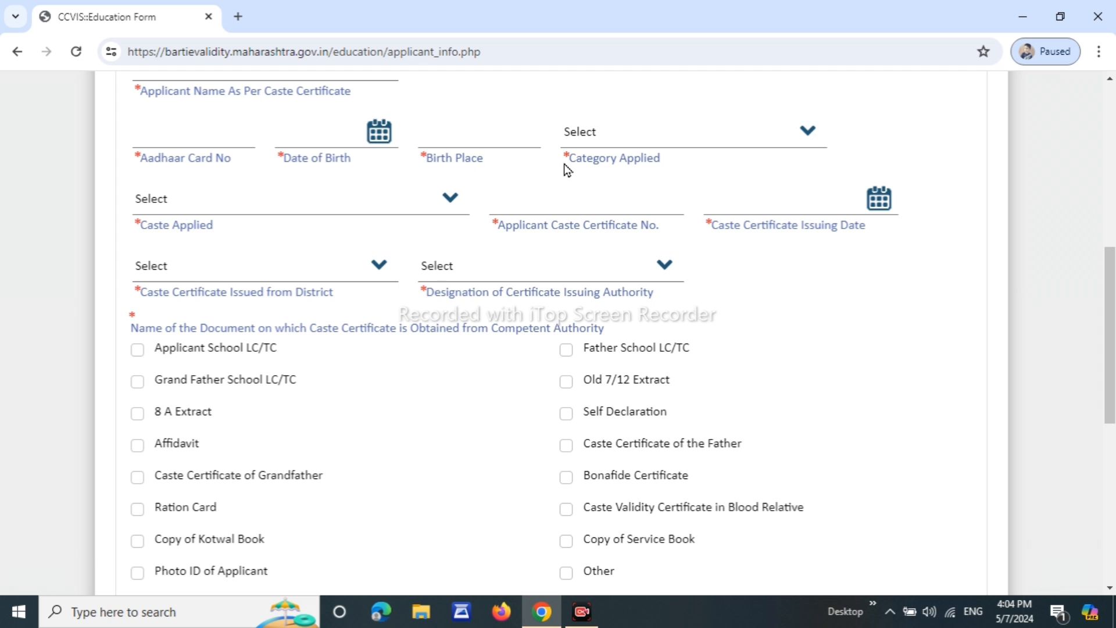
Set the category applied to Other Backward Class in the applicant information.
drag(564, 163, 652, 170)
click(680, 144)
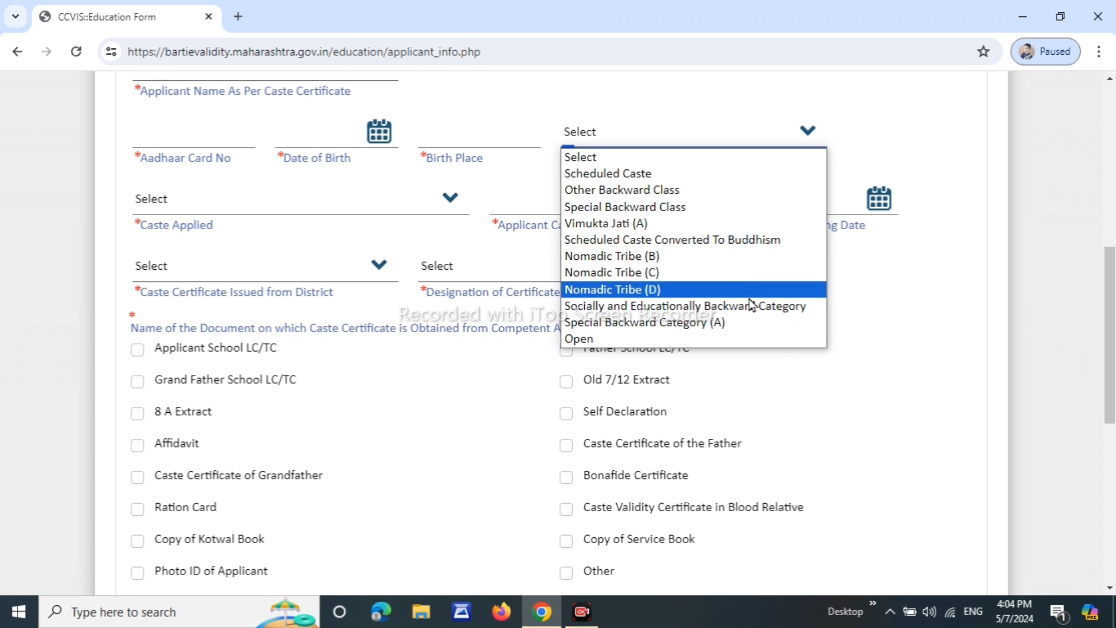
click(695, 195)
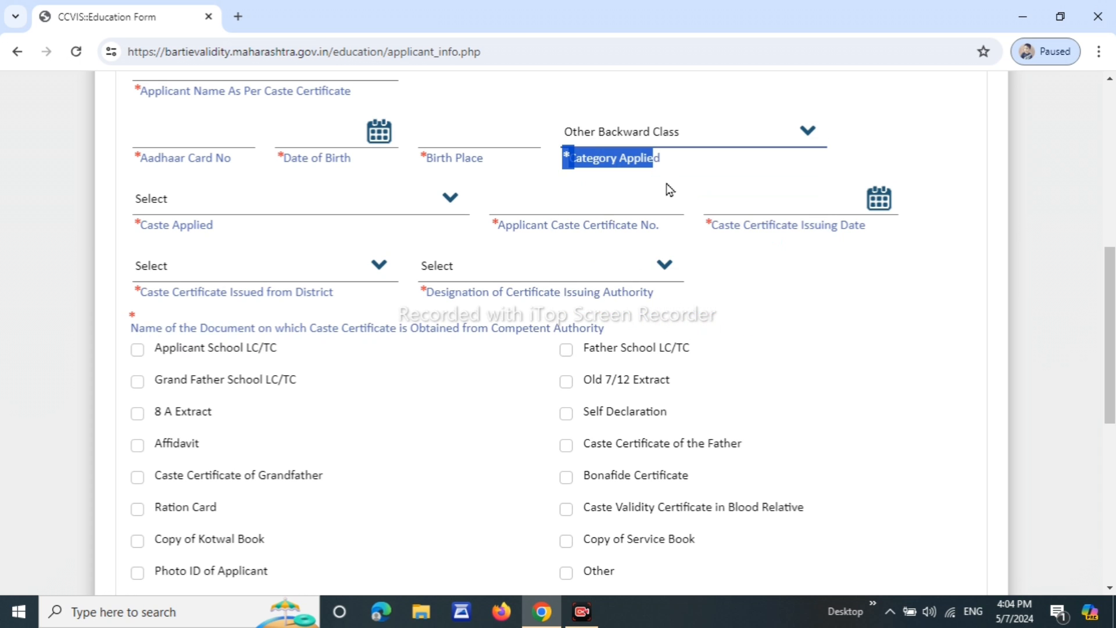
click(695, 173)
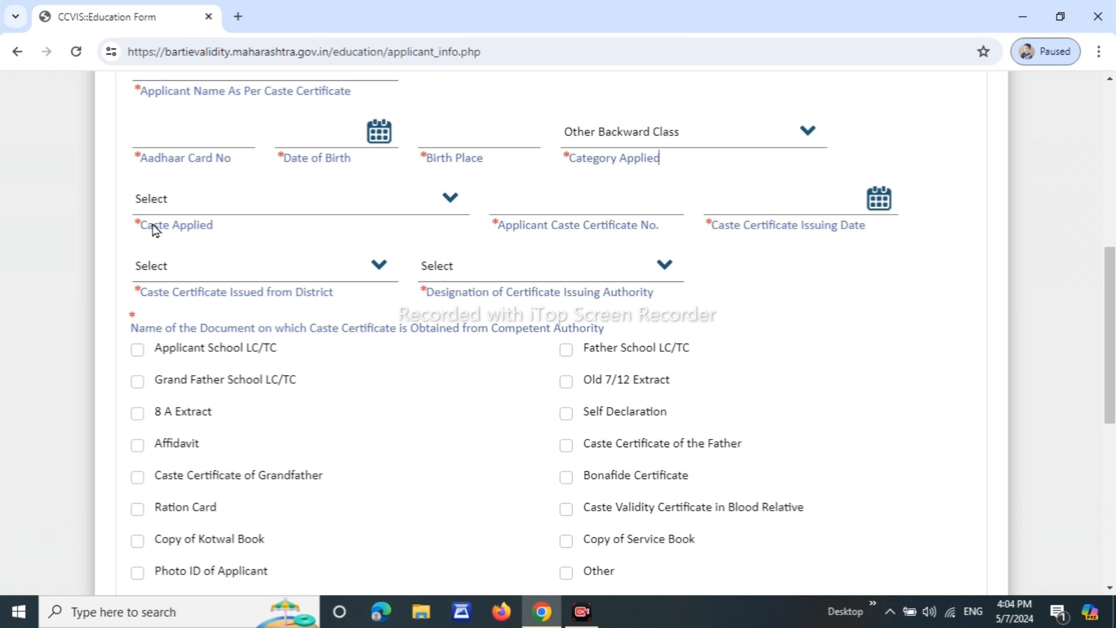
Set the caste applied to Mali (182) in the applicant information.
drag(145, 224, 208, 224)
click(259, 208)
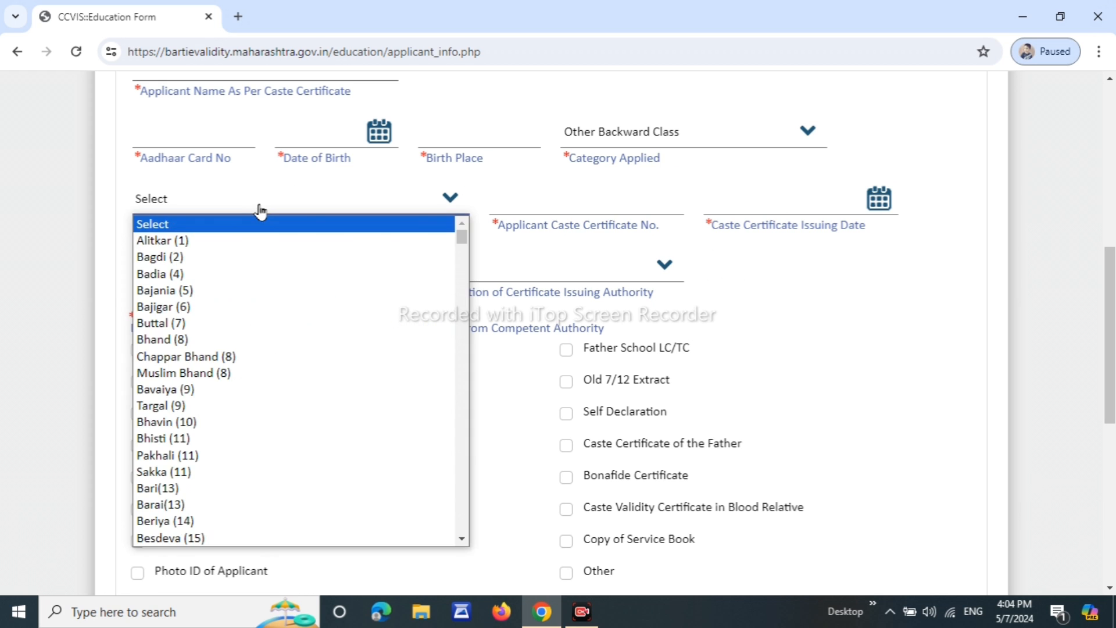
scroll(286, 341, down, 10)
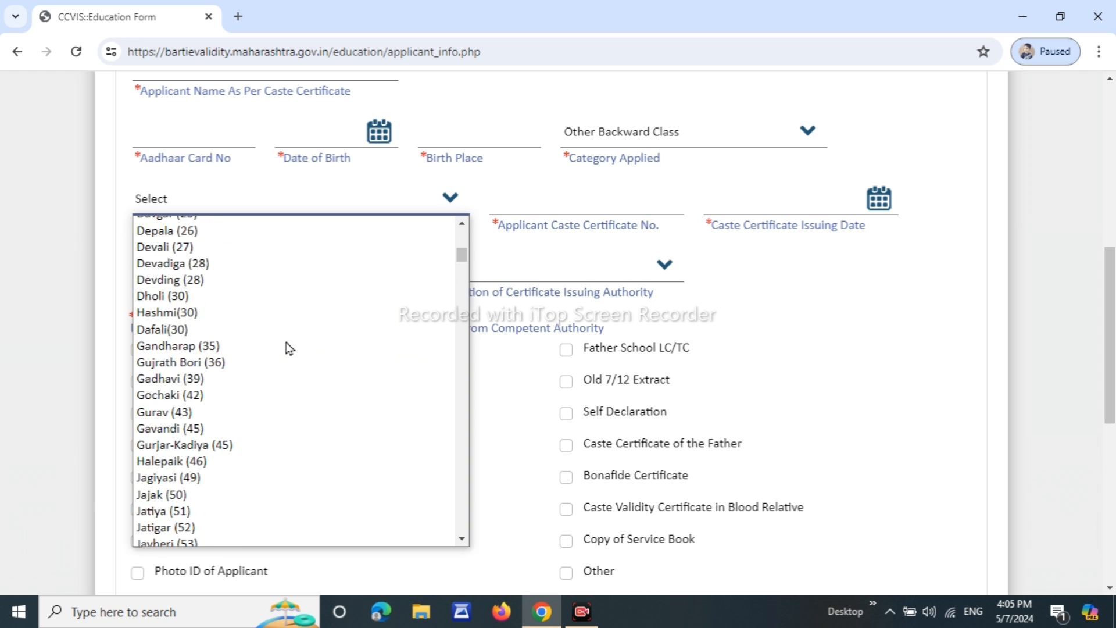
scroll(288, 349, down, 14)
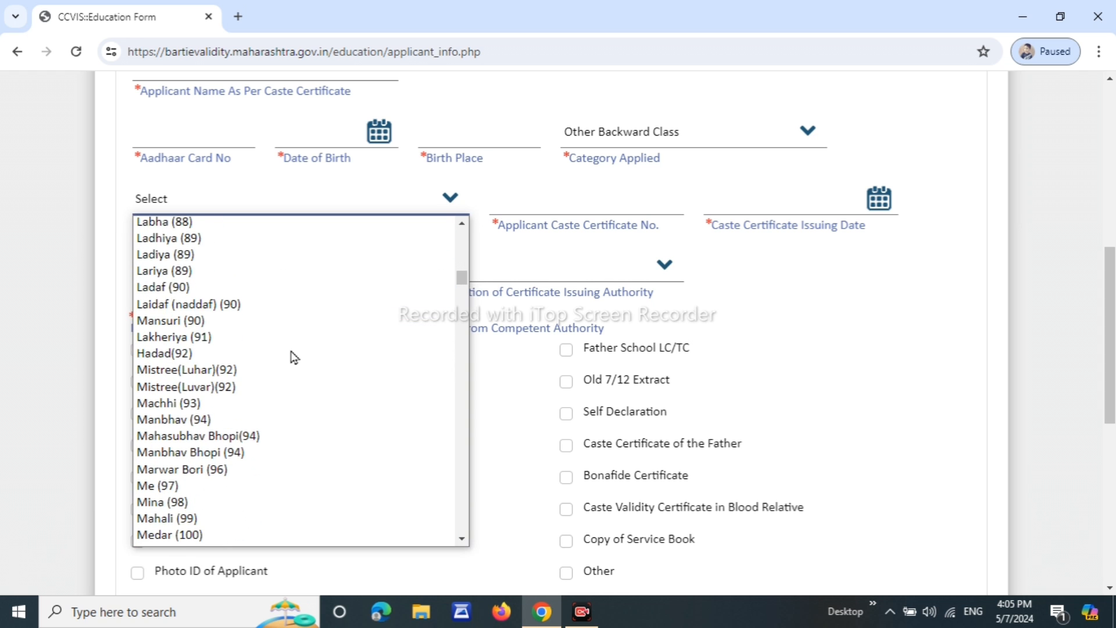
scroll(294, 355, down, 10)
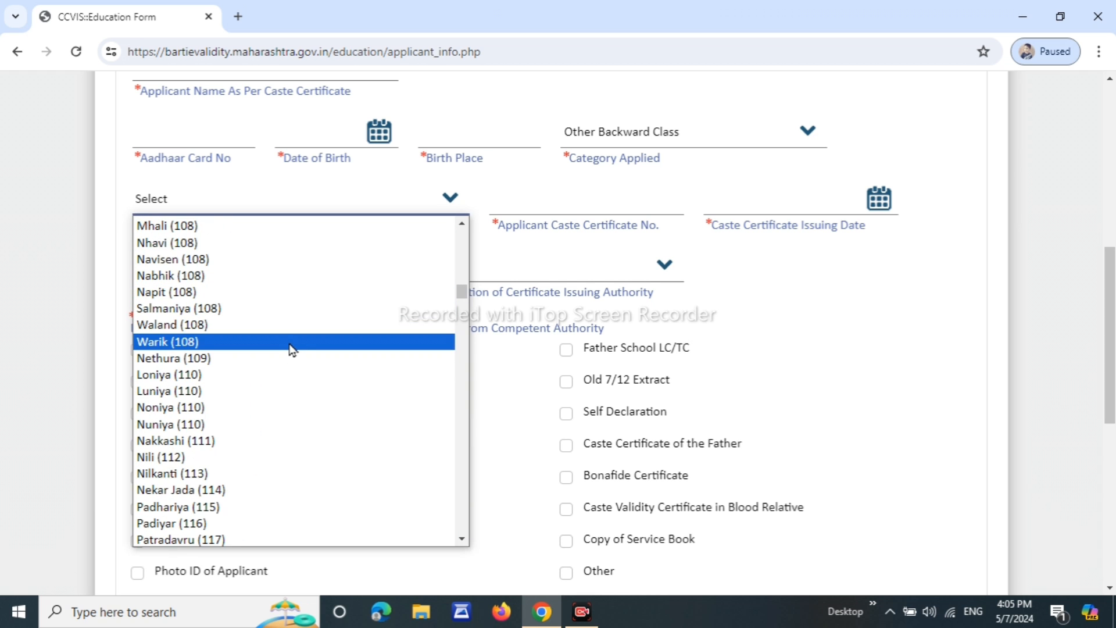
scroll(287, 360, down, 13)
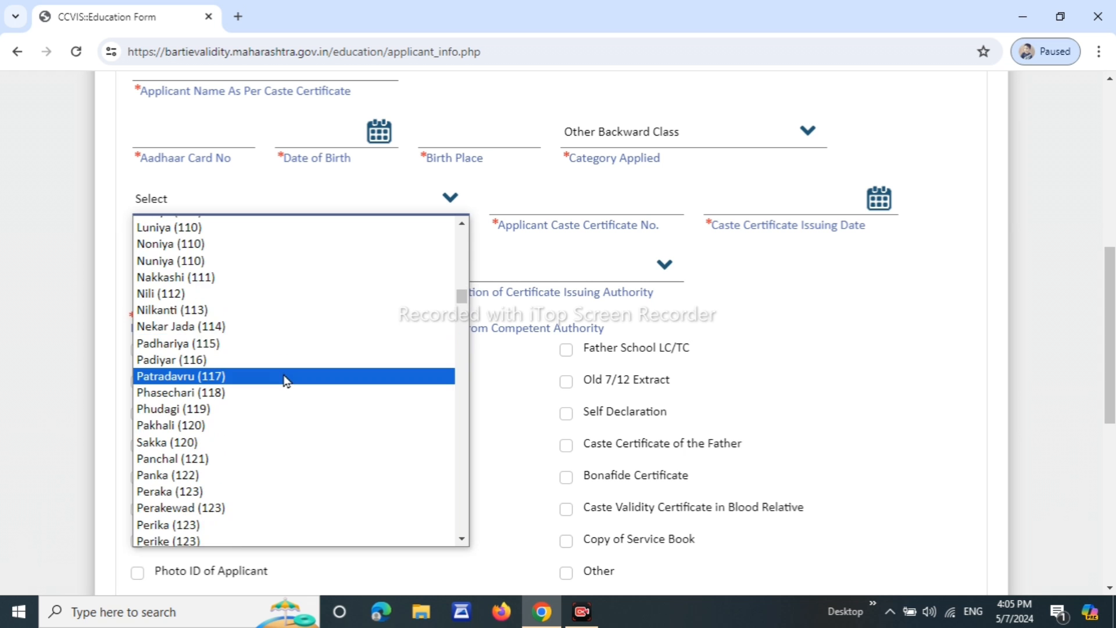
scroll(287, 383, down, 10)
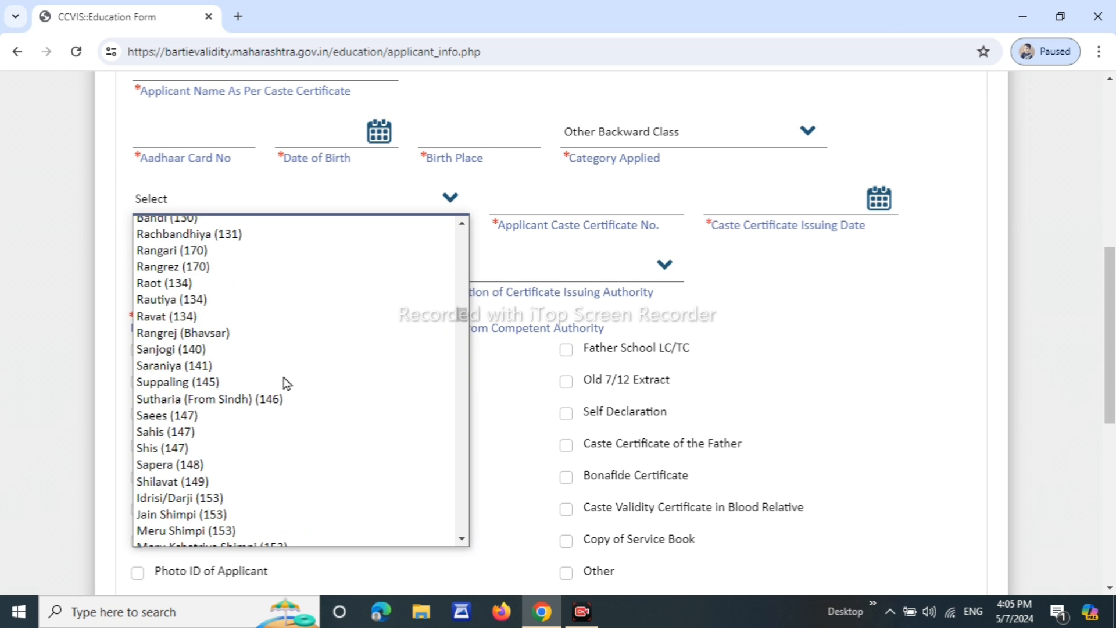
scroll(289, 389, up, 3)
scroll(289, 388, down, 20)
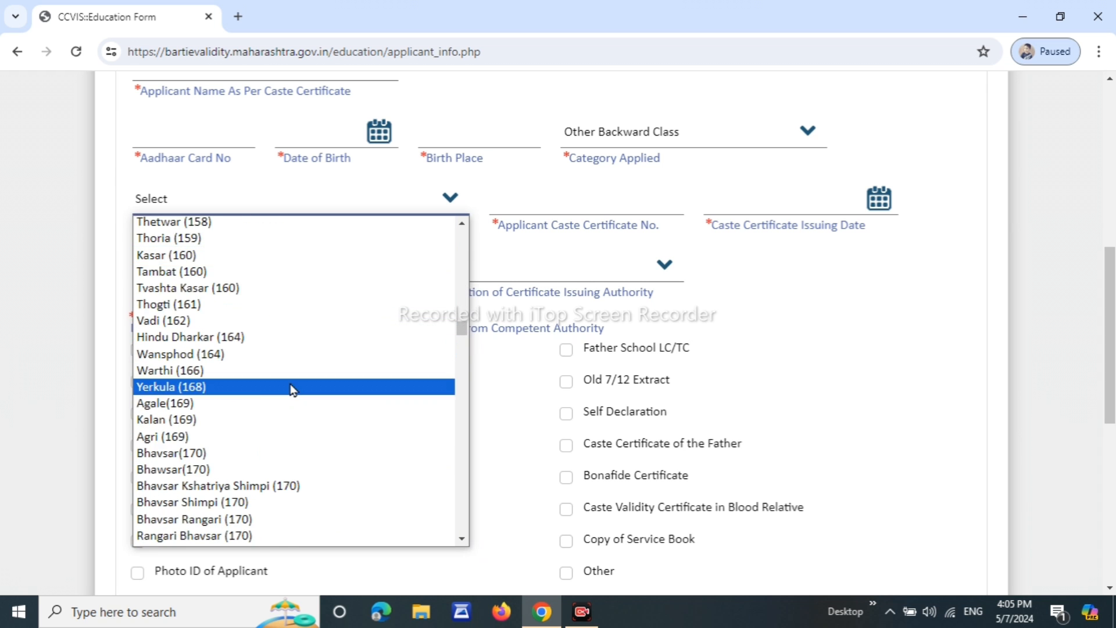
scroll(295, 391, down, 20)
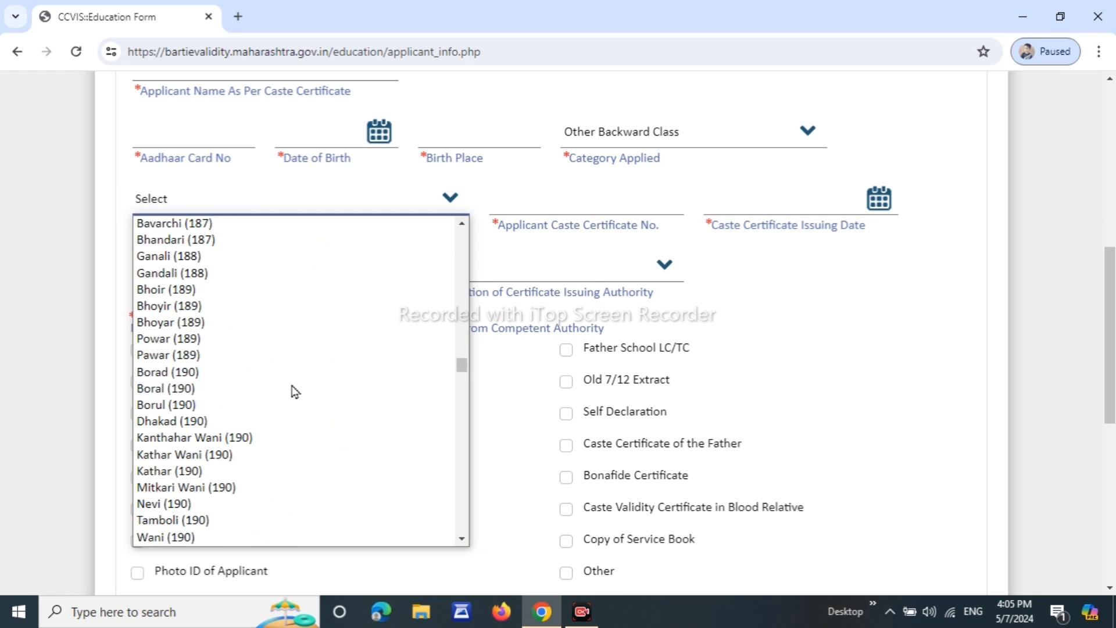
scroll(296, 392, down, 3)
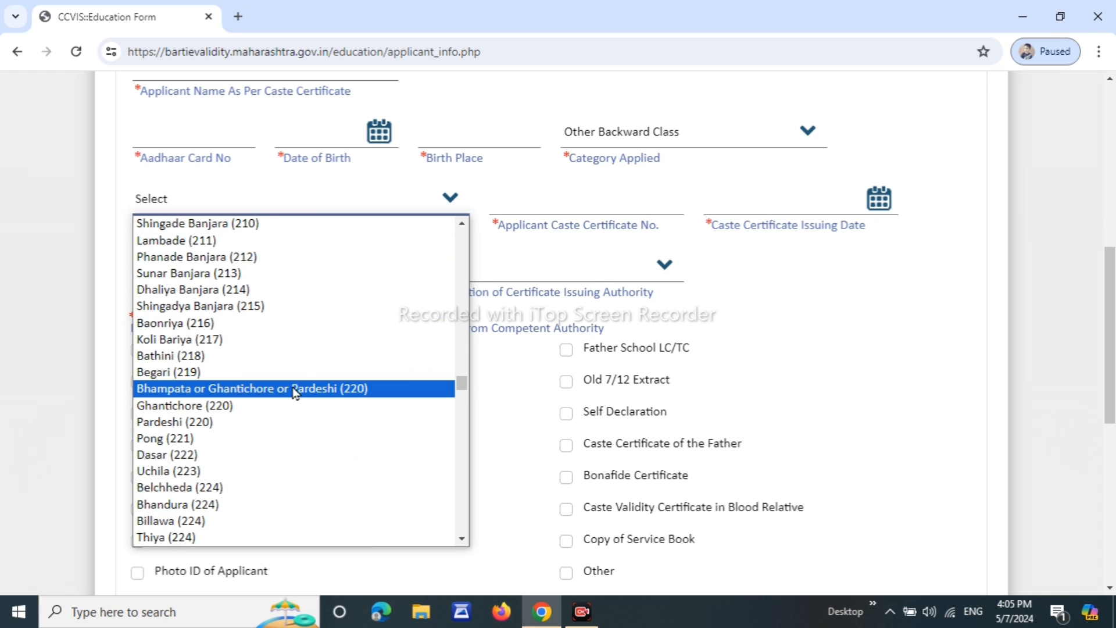
scroll(296, 392, down, 20)
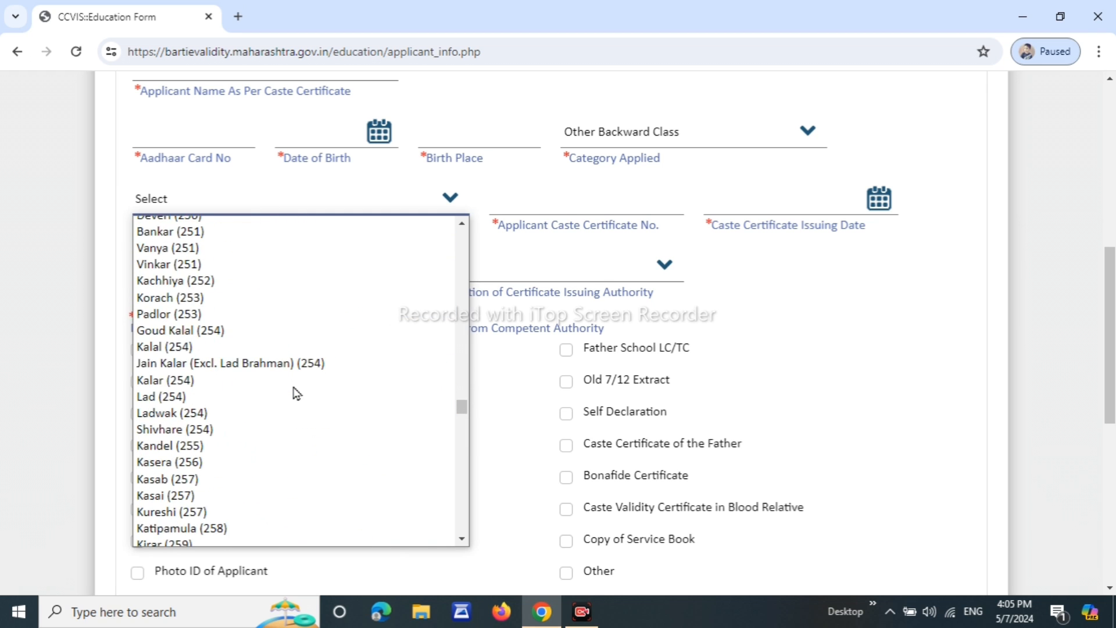
scroll(298, 394, down, 13)
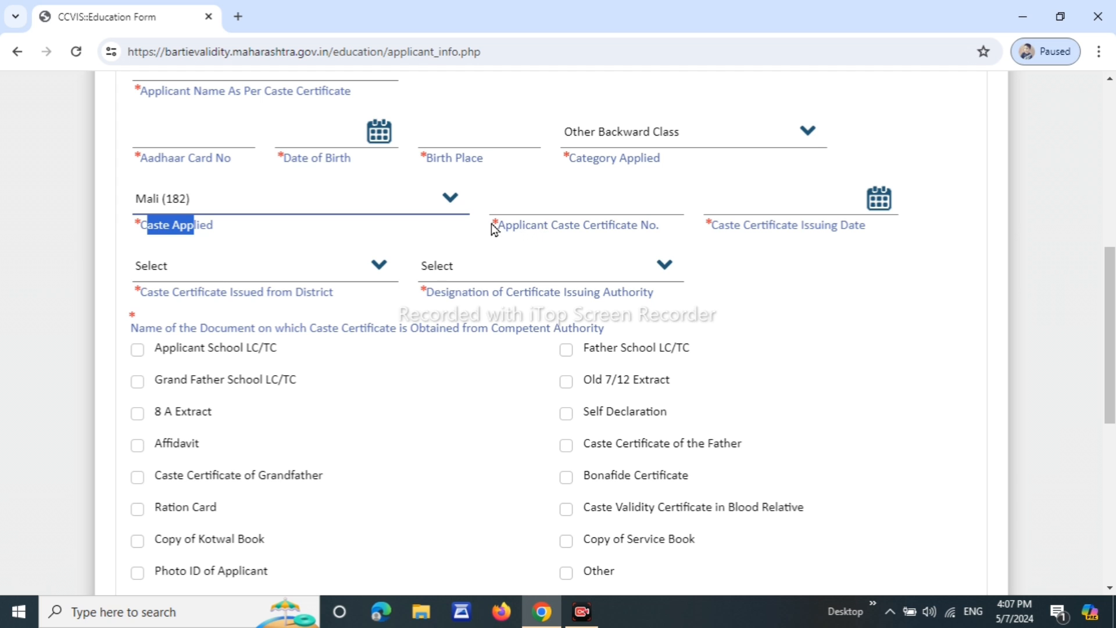
Check the caste certificate number field and set the caste certificate issuing date to 03/05/2014.
drag(491, 224, 537, 225)
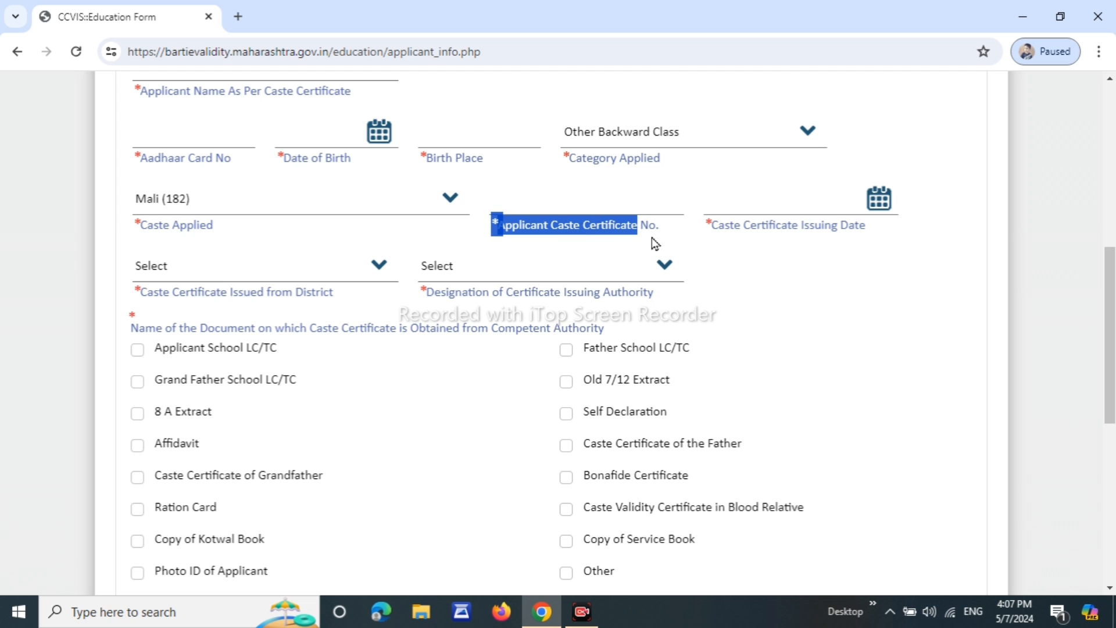
drag(705, 226, 777, 228)
click(879, 199)
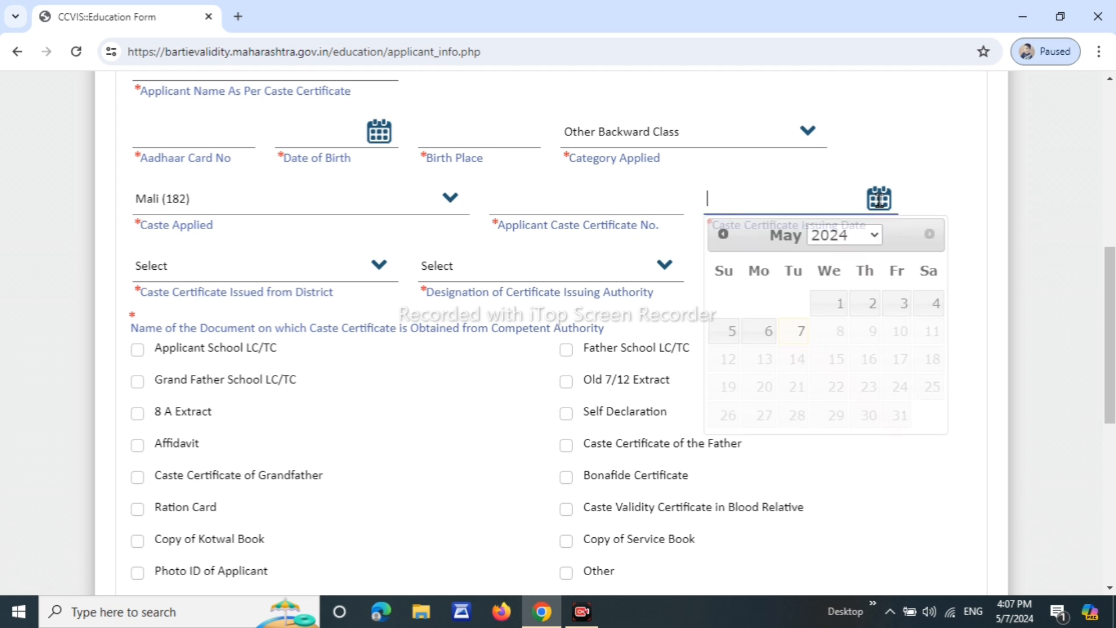
click(861, 238)
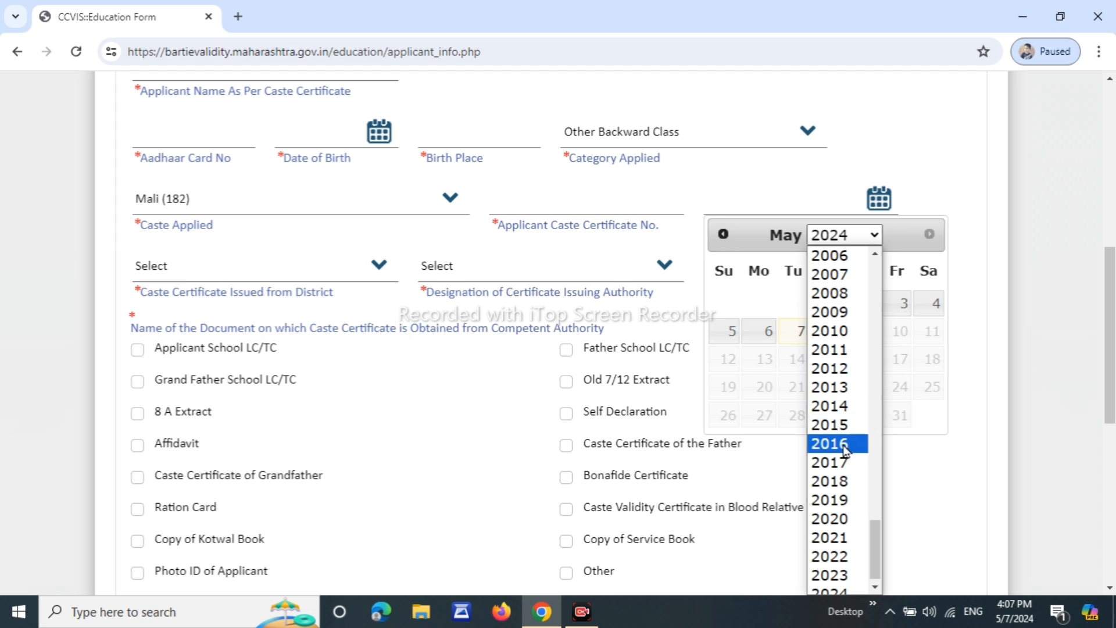
click(831, 407)
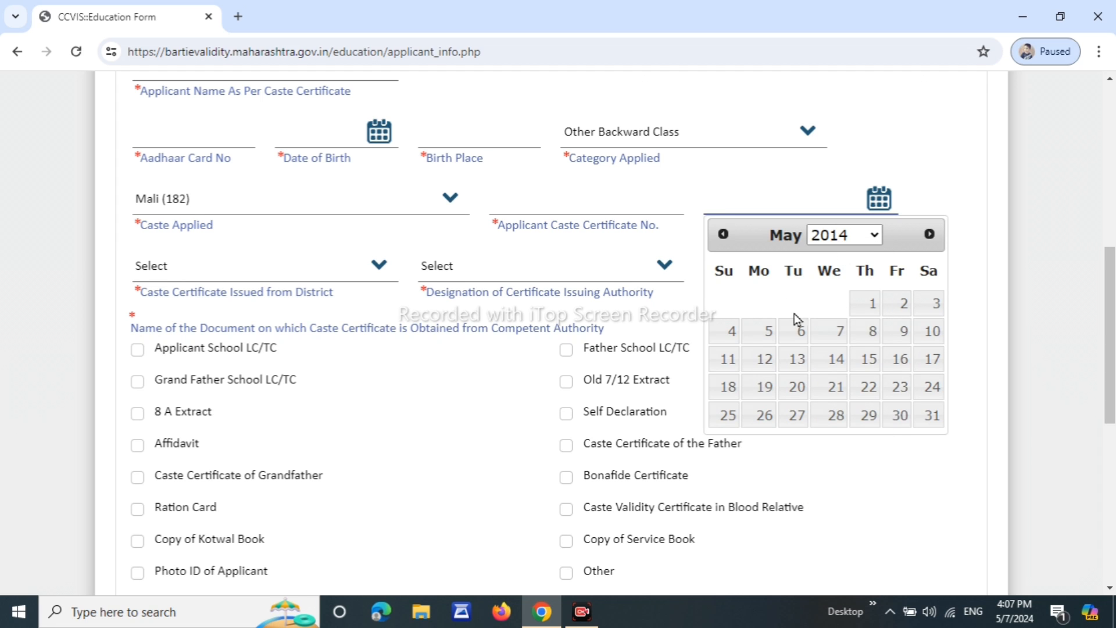
click(934, 303)
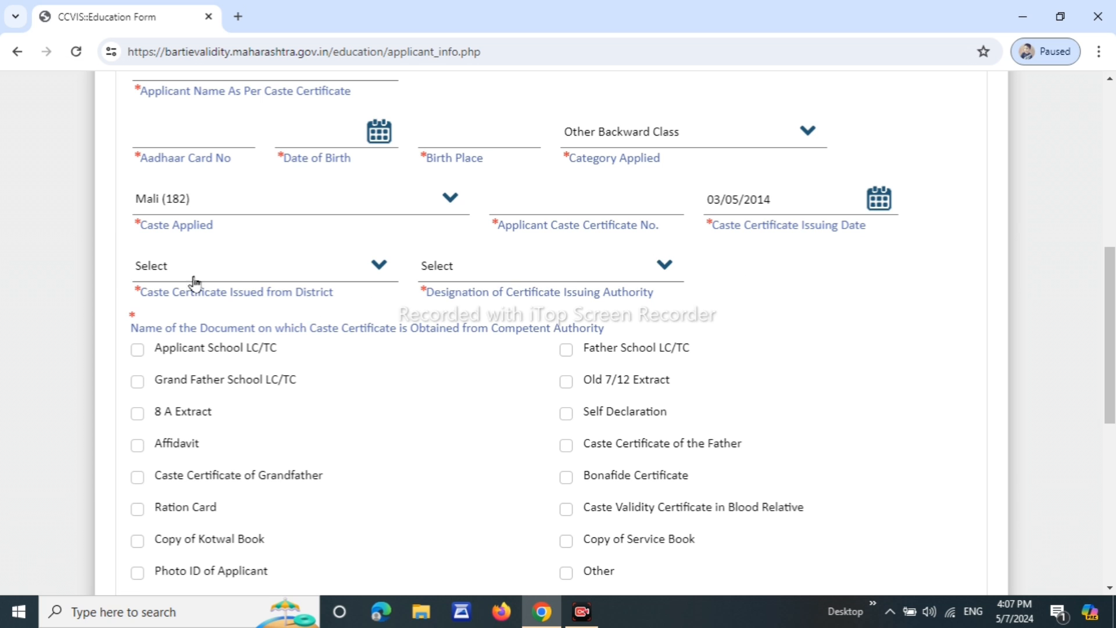
Look through the issuing districts and set the designation of the certificate issuing authority to Sub Divisional Officer.
click(154, 271)
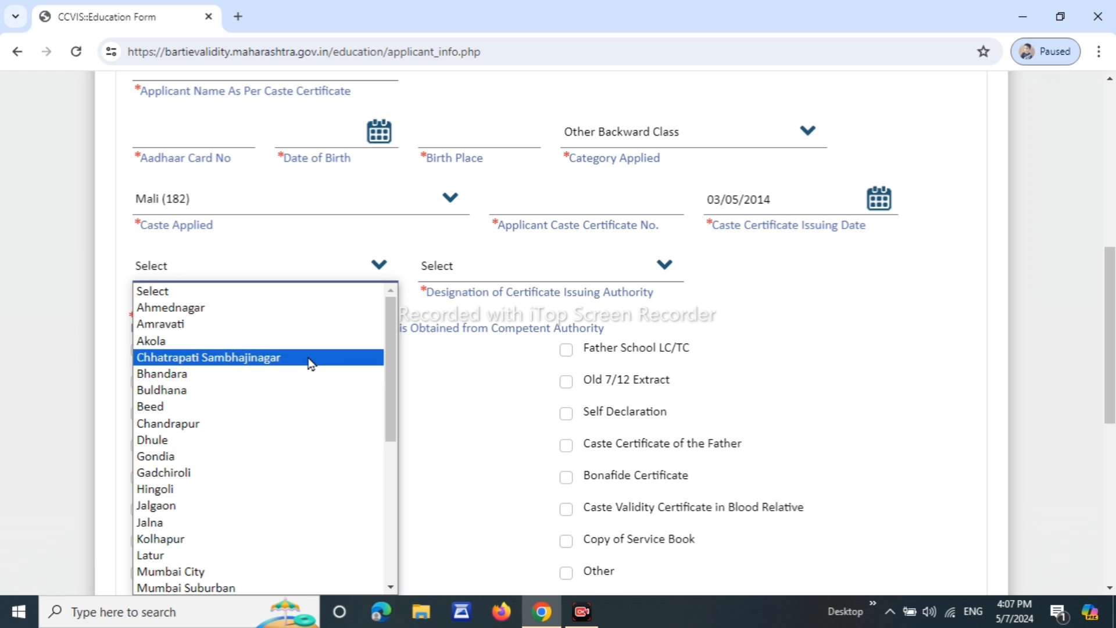
click(459, 378)
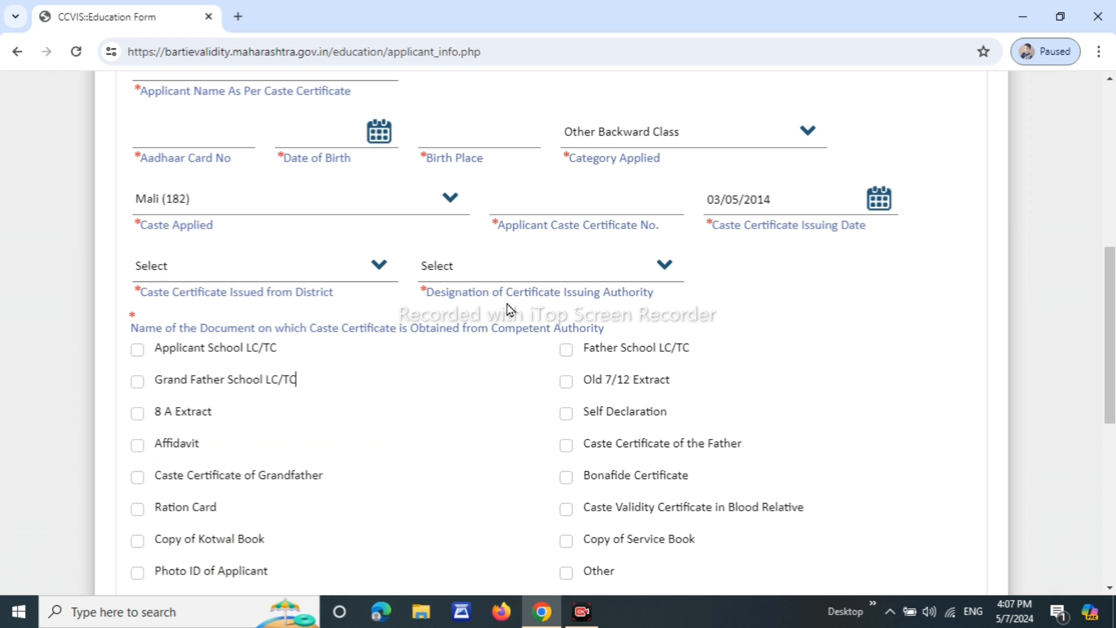
click(456, 271)
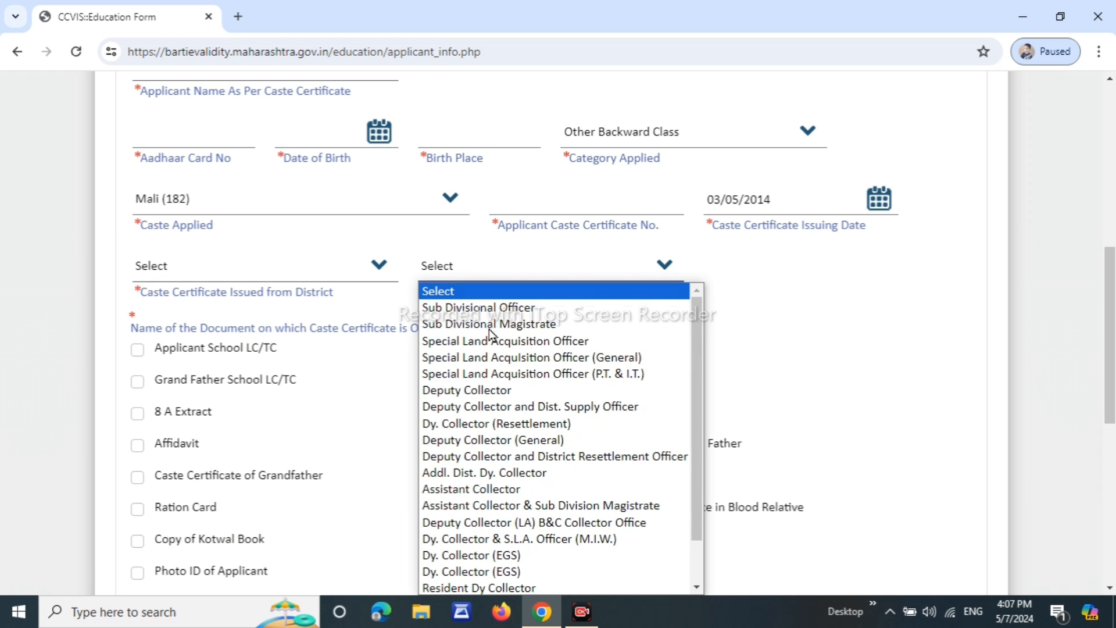
scroll(575, 500, down, 1)
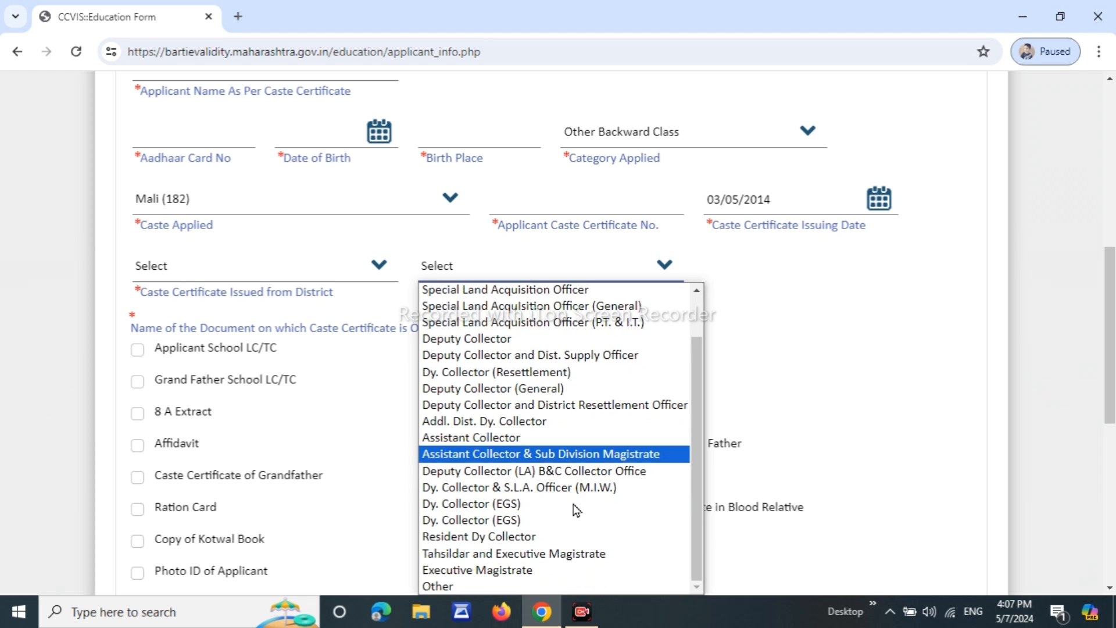
scroll(552, 454, up, 1)
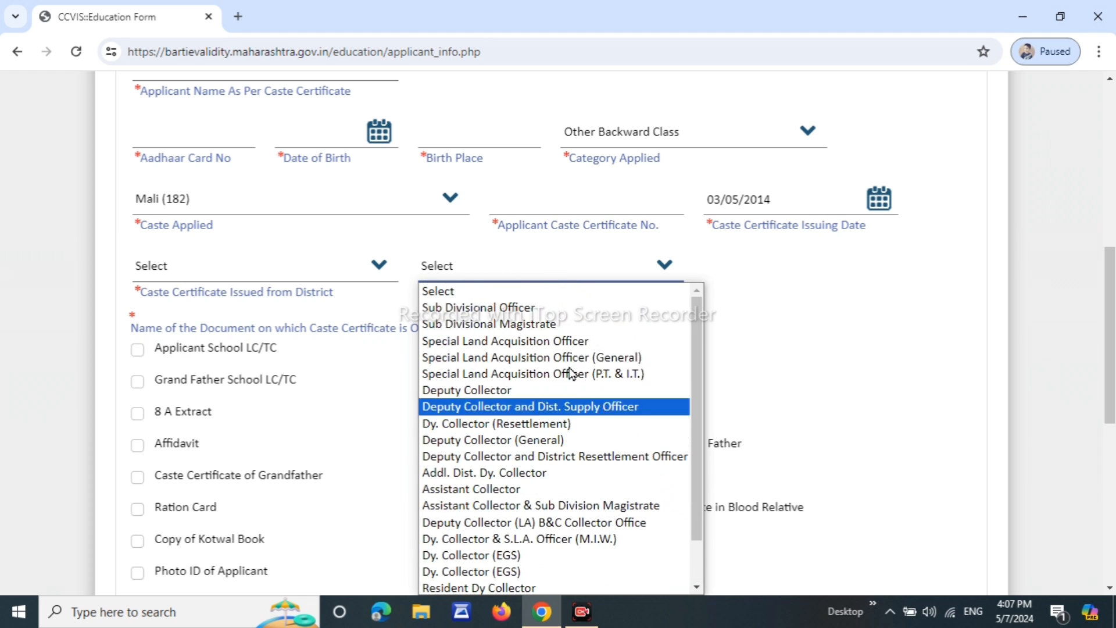
click(513, 313)
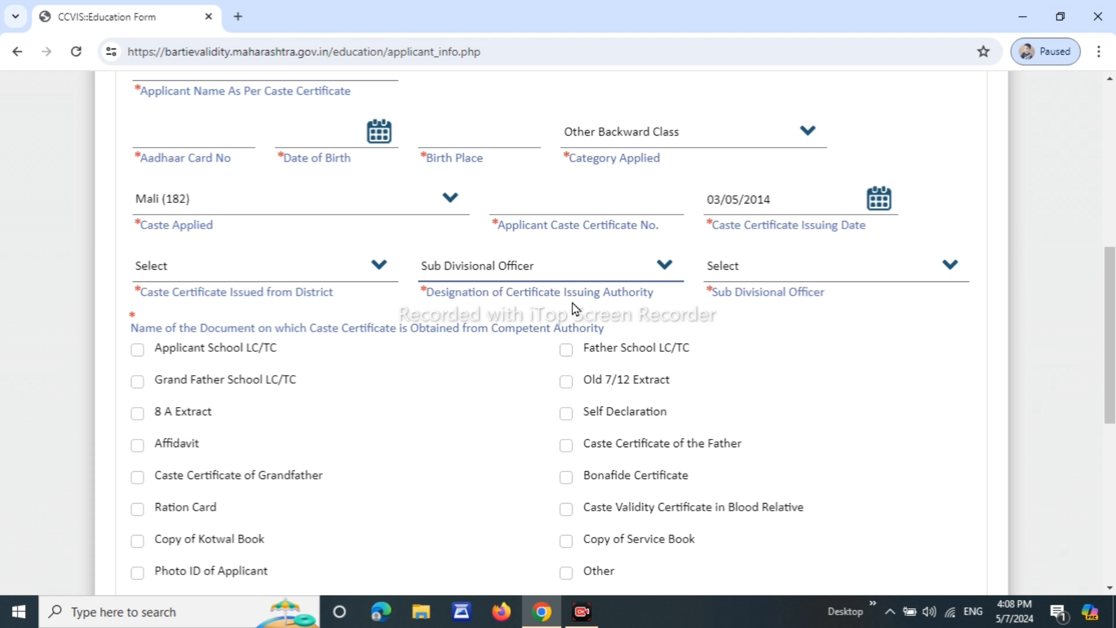
Set the district that issued the caste certificate to Buldhana and show the available Sub Divisional Officer choices.
click(757, 279)
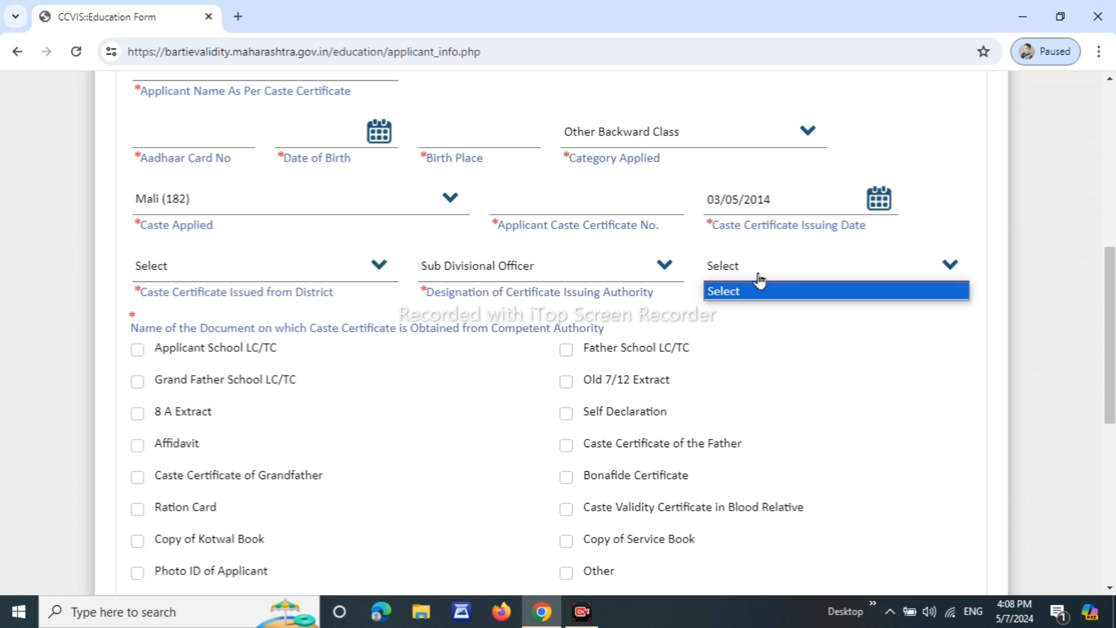
click(754, 281)
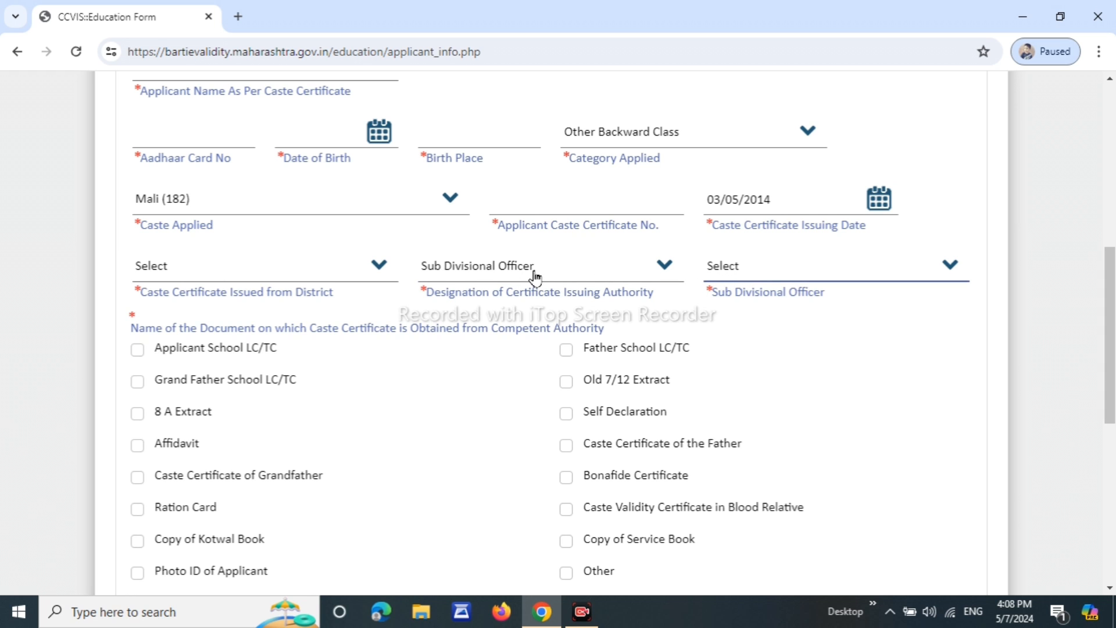
scroll(613, 266, down, 3)
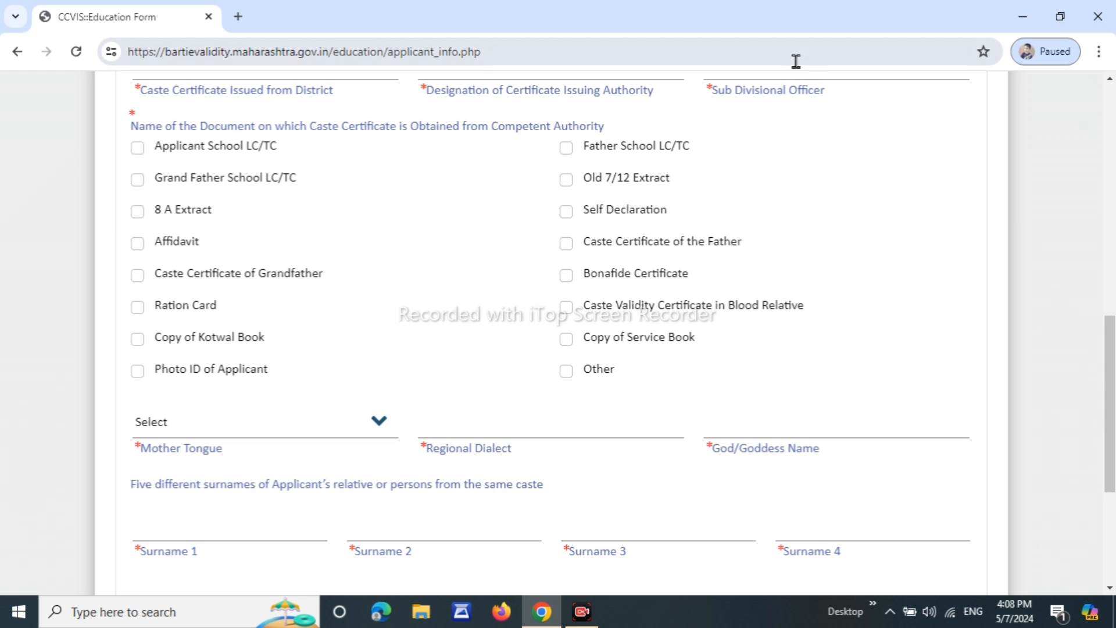
click(804, 83)
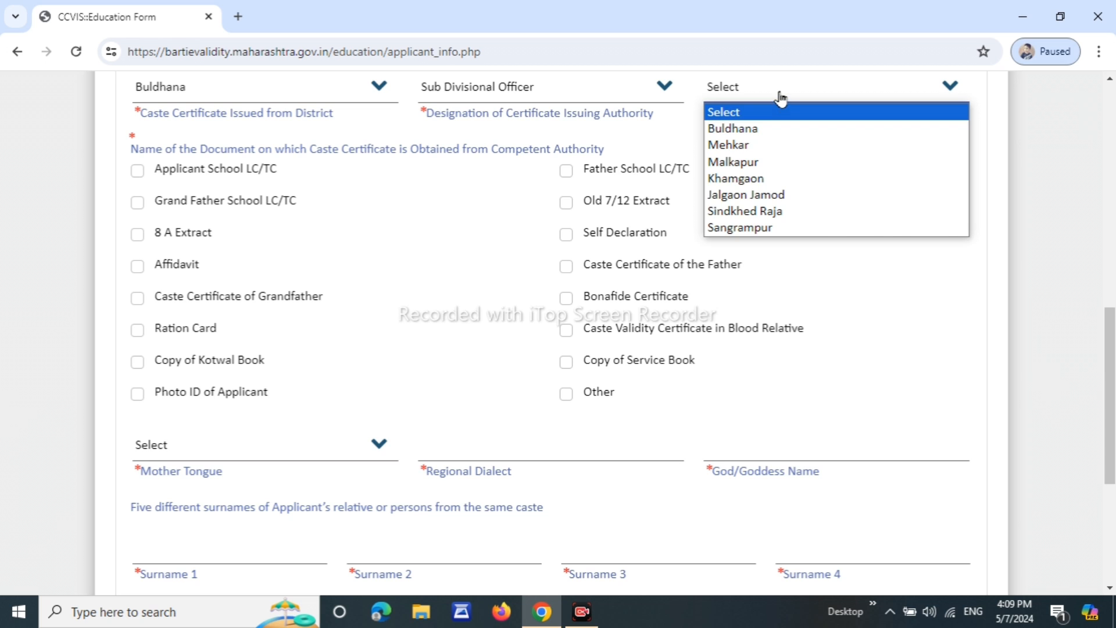
Mark Applicant, Father and Grand Father School LC/TC, Ration Card, Copy of Kotwal Book, Photo ID of Applicant and Bonafide Certificate as the caste certificate's source documents.
scroll(780, 99, down, 1)
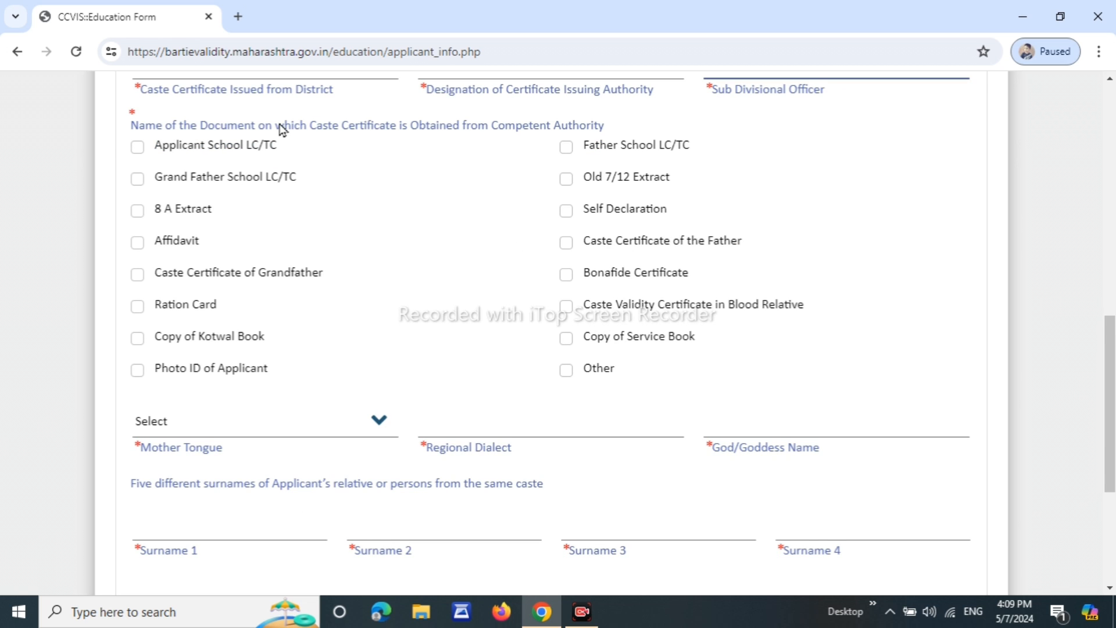
drag(273, 126, 520, 135)
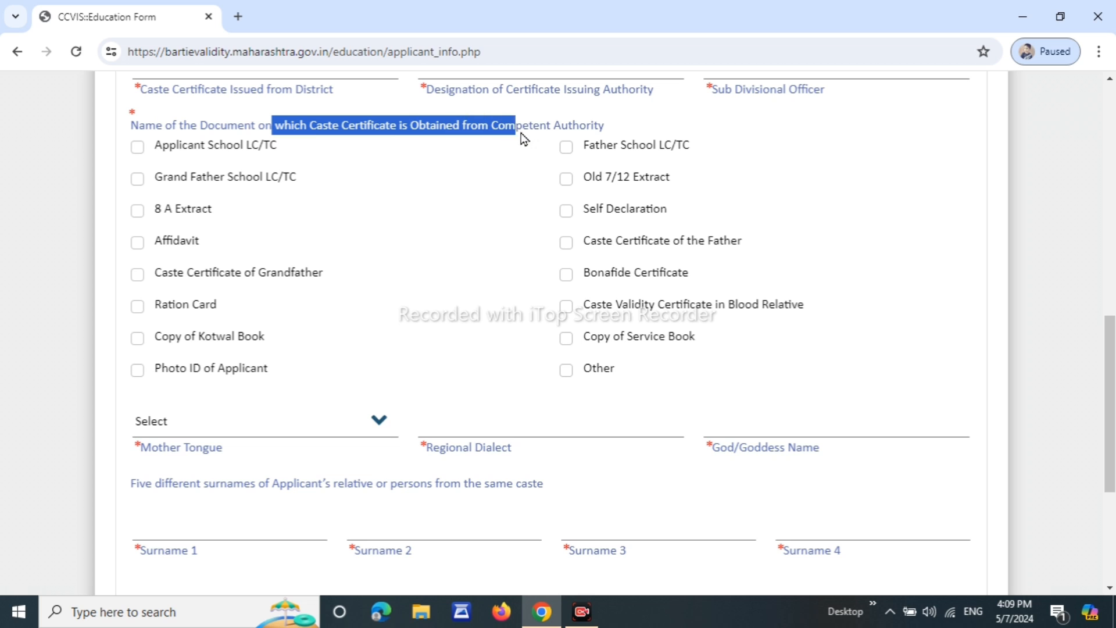
drag(181, 130, 367, 112)
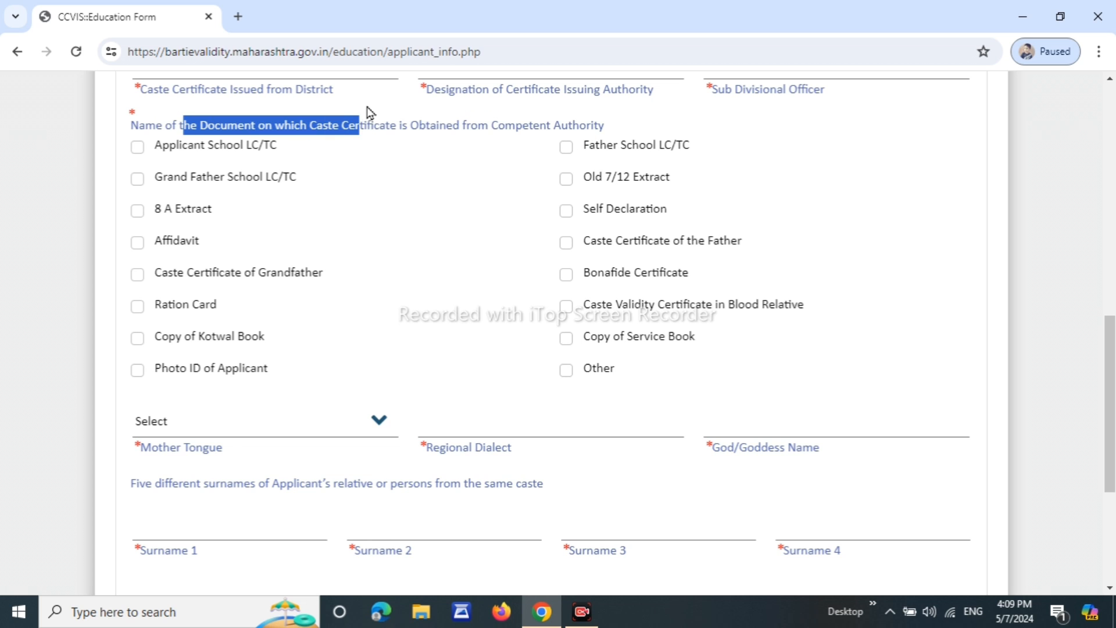
click(401, 210)
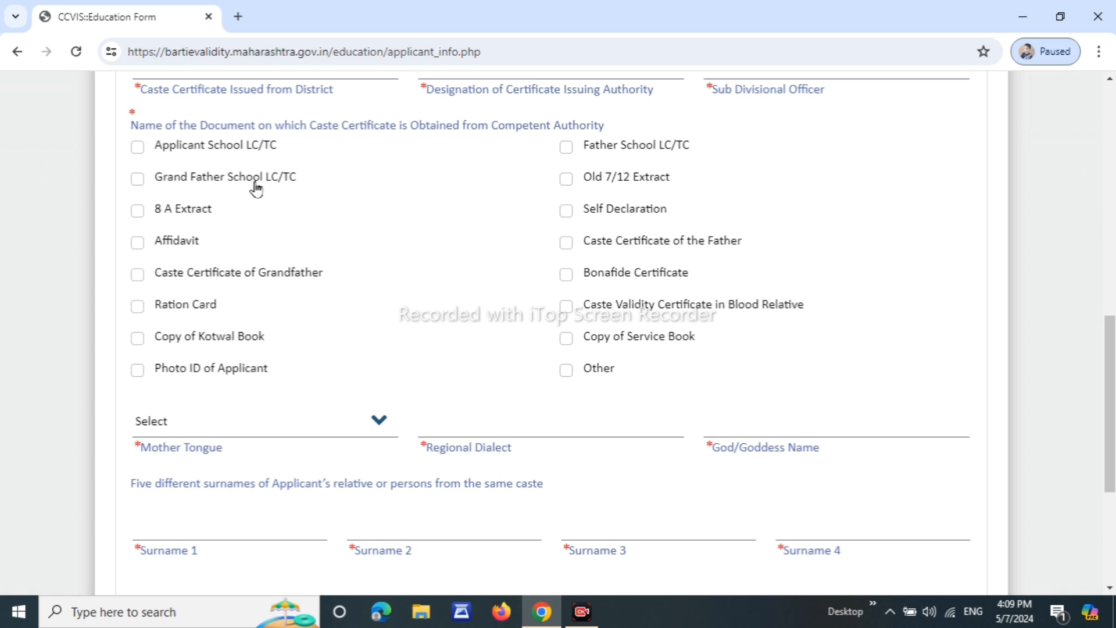
click(138, 148)
click(141, 184)
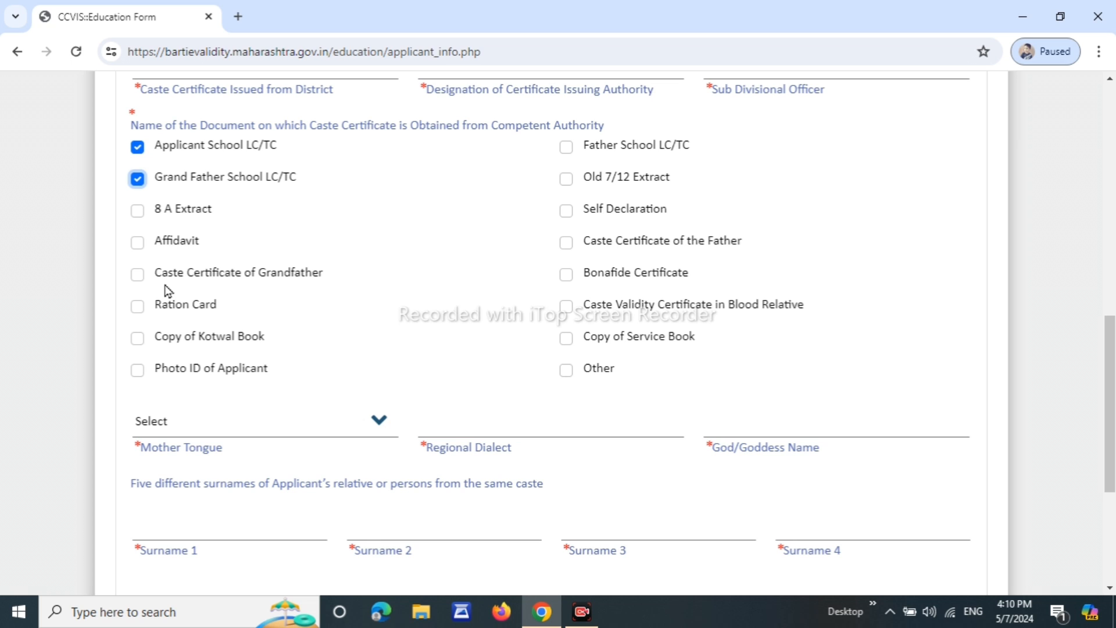
click(140, 308)
click(141, 340)
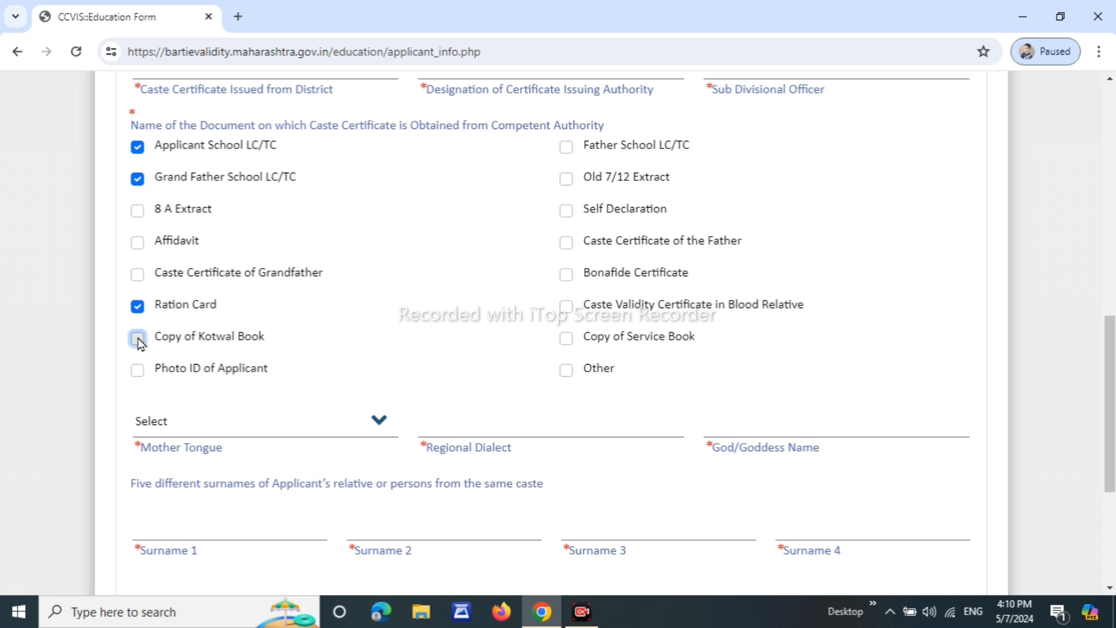
click(138, 374)
click(567, 152)
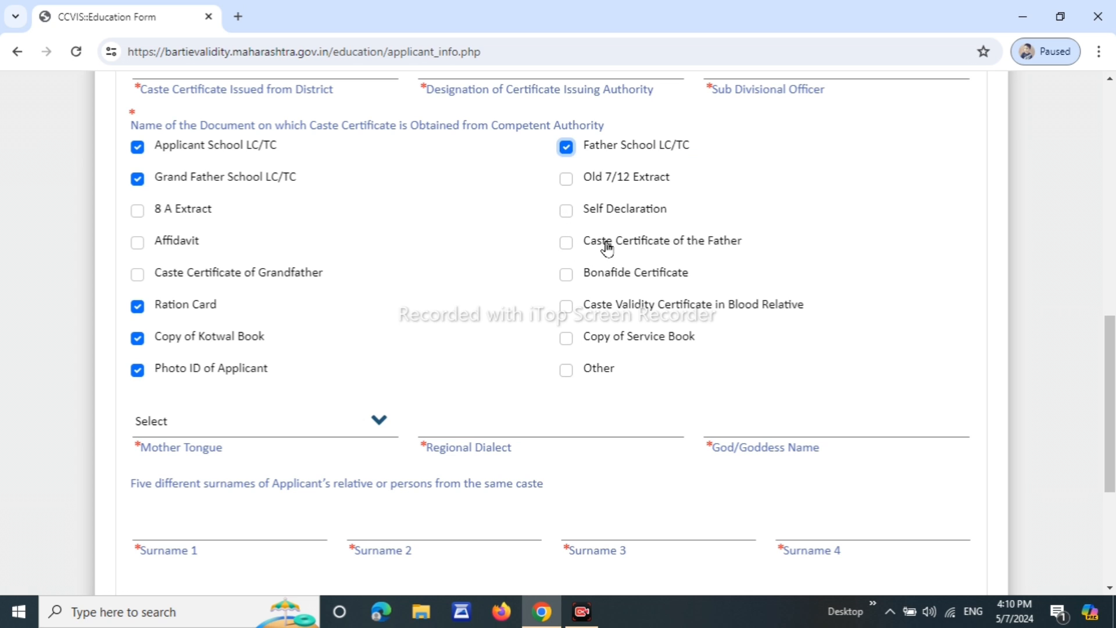
click(563, 277)
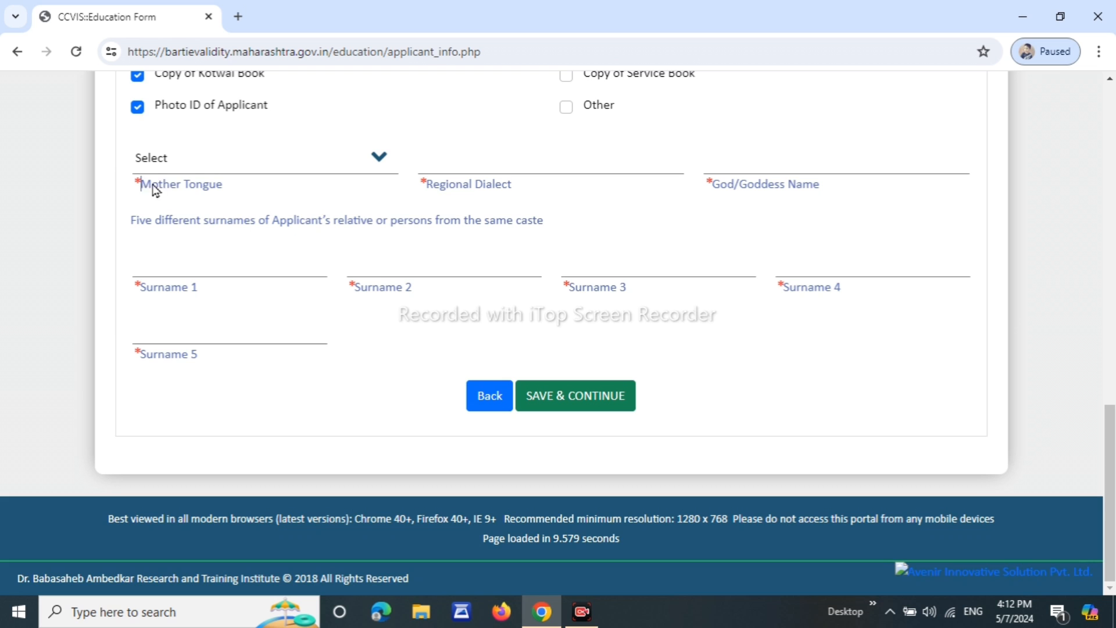
Set the applicant's mother tongue to Marathi and enter MARATHI as the regional dialect.
drag(144, 187, 232, 177)
click(232, 169)
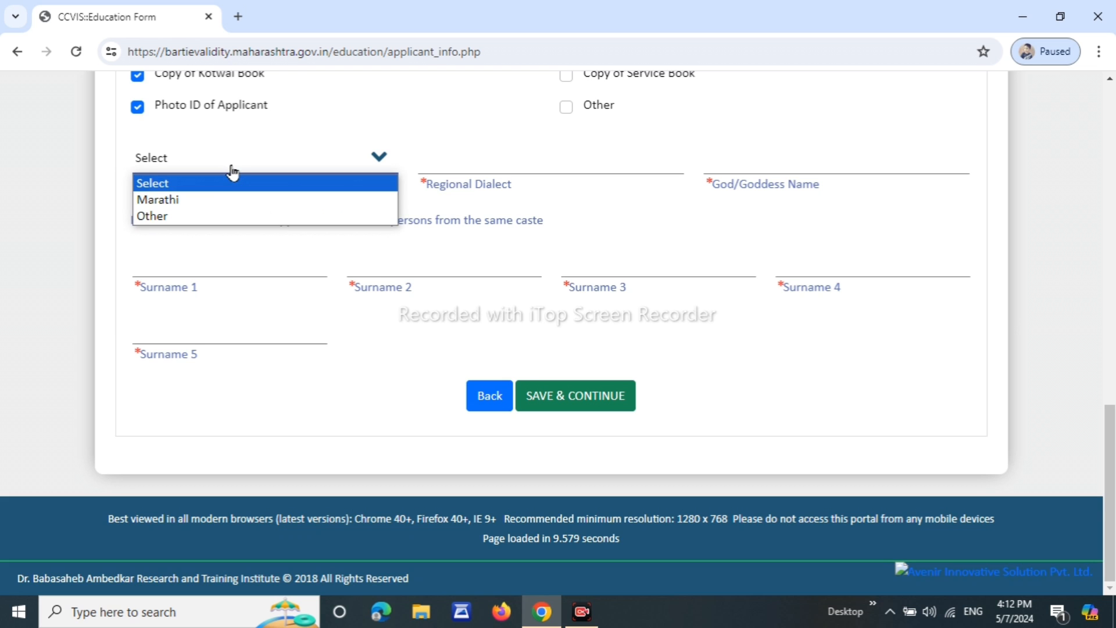
click(227, 203)
click(285, 189)
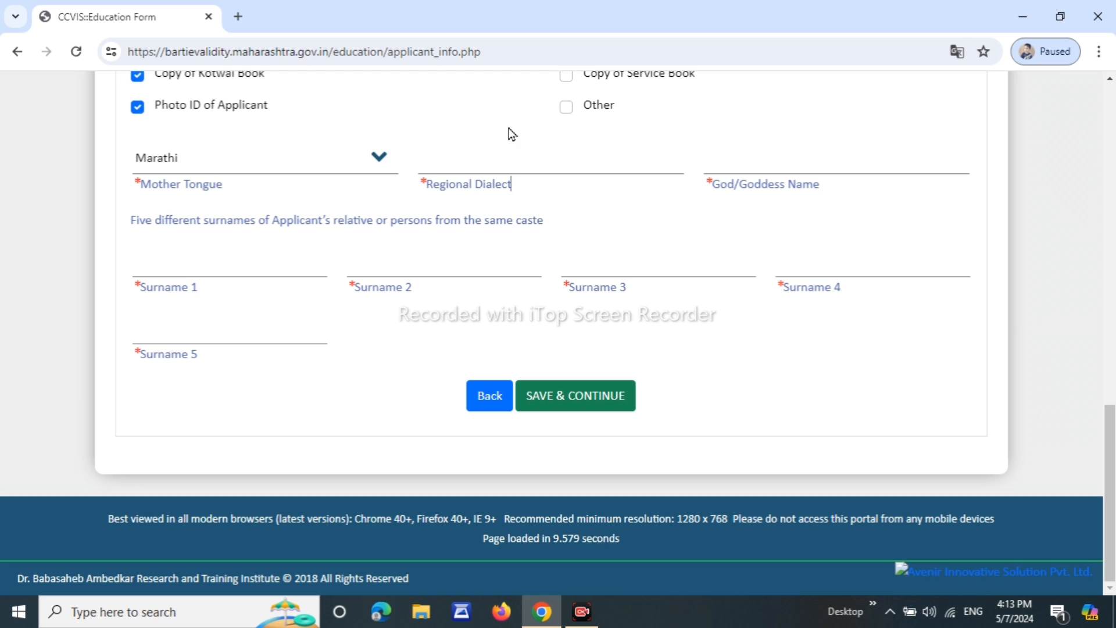
click(495, 162)
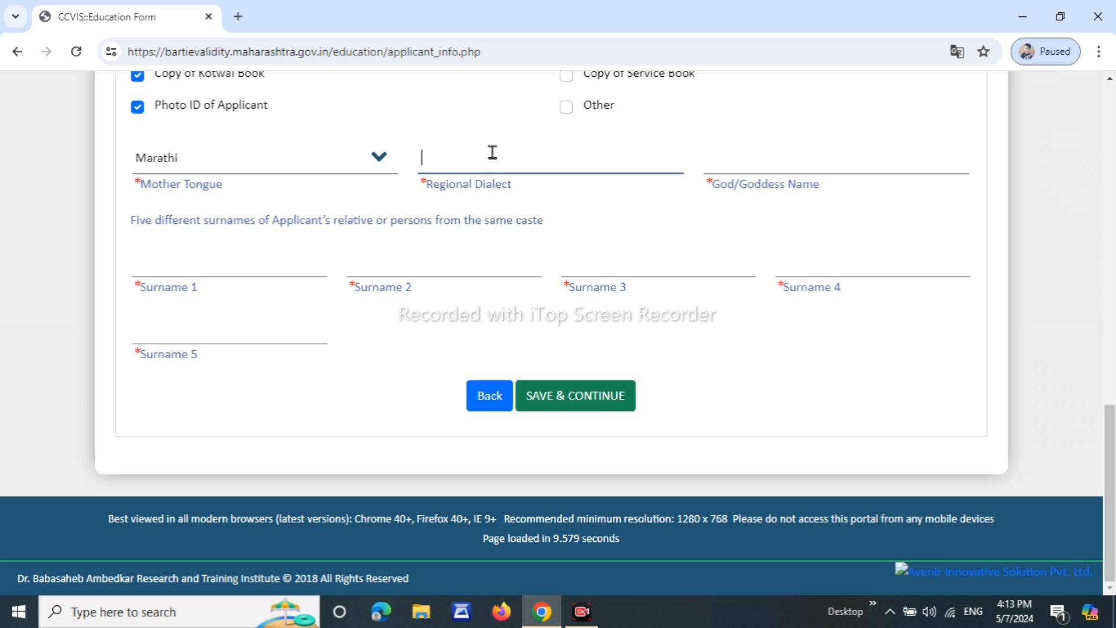
text(MARATHI)
click(535, 193)
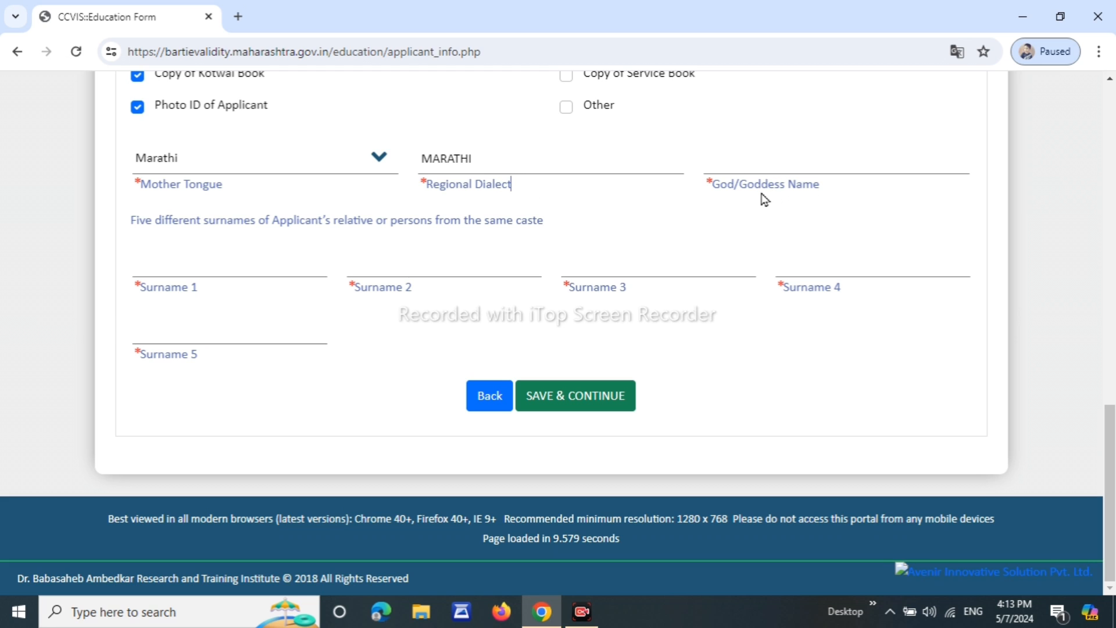
Enter SAVTA MALI as the God/Goddess name.
click(746, 163)
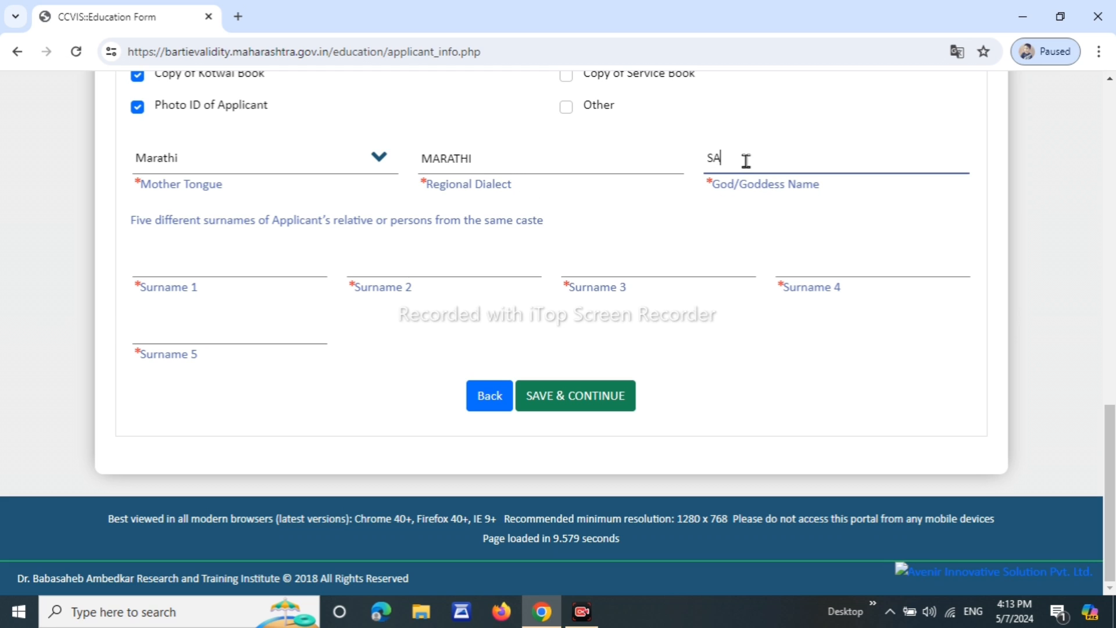
text(SAVTAMALI)
click(881, 142)
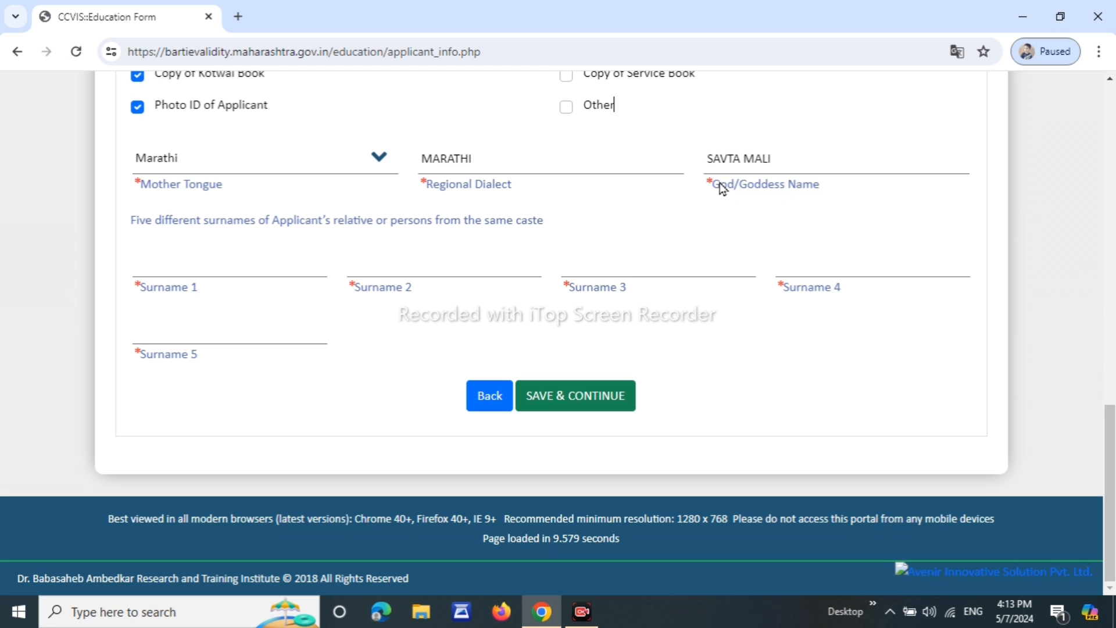
drag(720, 184, 803, 189)
click(858, 201)
Go through the five surname fields for relatives or persons of the same caste, and save the applicant information.
click(141, 294)
drag(141, 295, 182, 298)
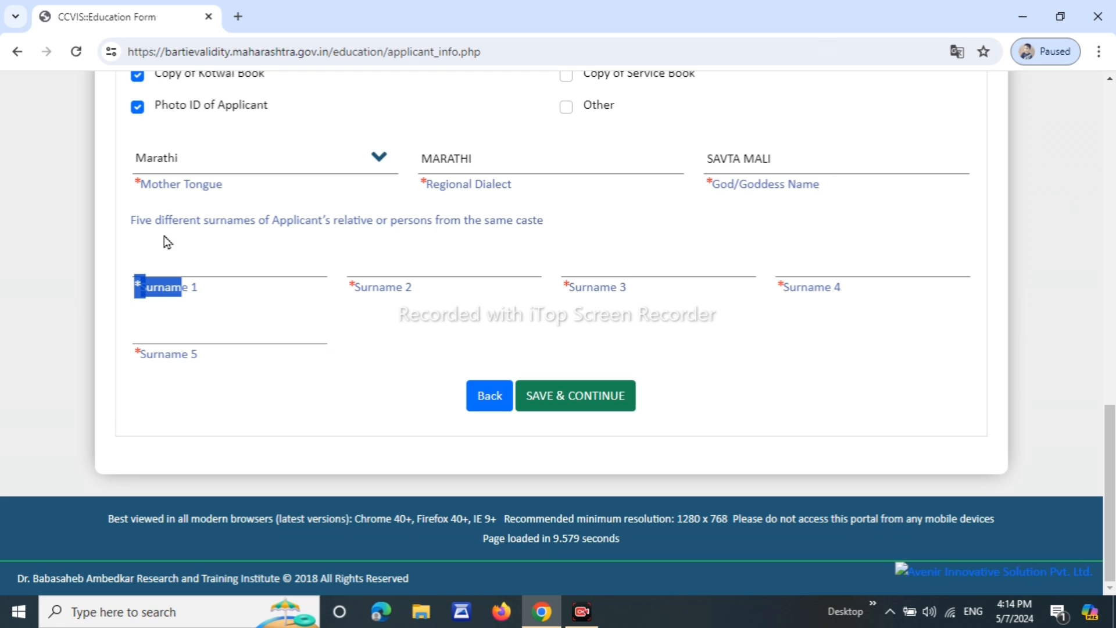
click(322, 289)
drag(349, 287, 421, 304)
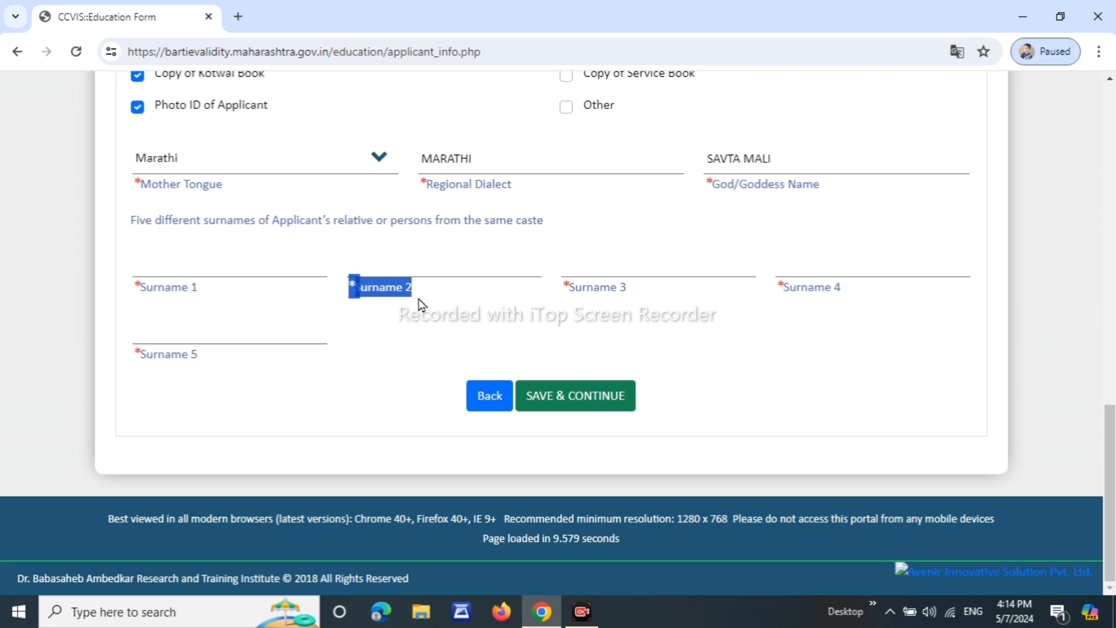
click(497, 313)
drag(563, 286, 633, 298)
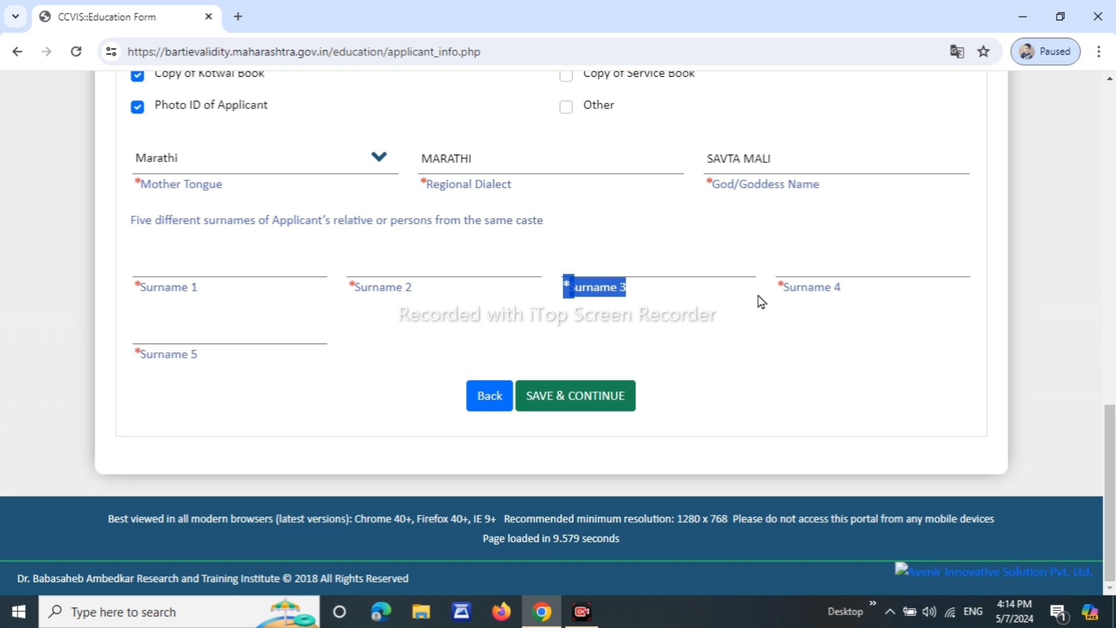
drag(789, 287, 808, 308)
drag(143, 356, 256, 344)
click(264, 340)
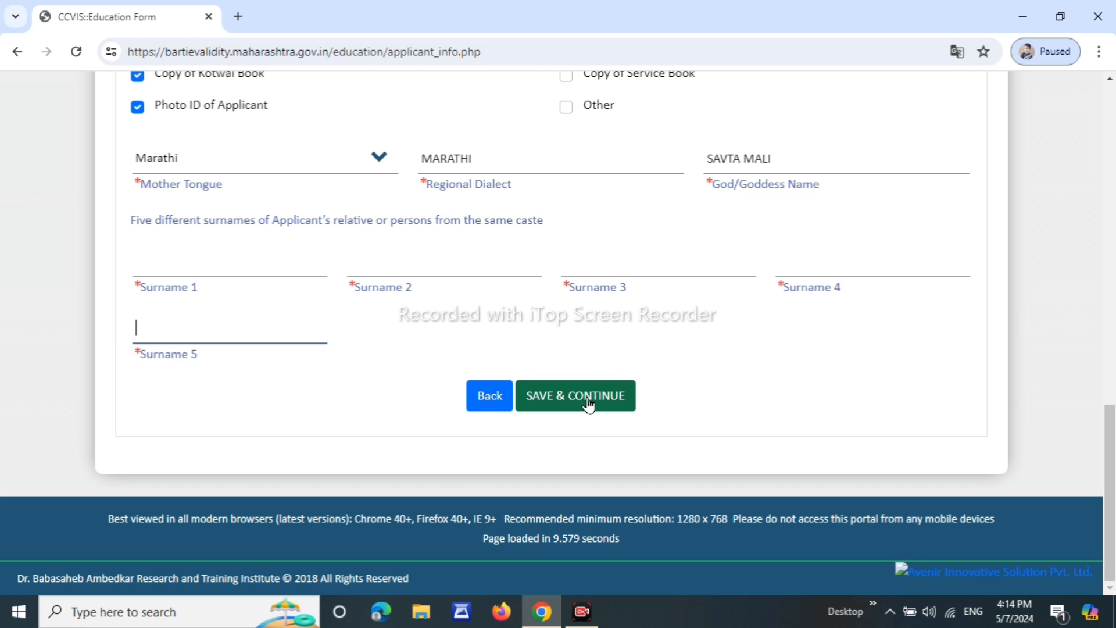
click(588, 401)
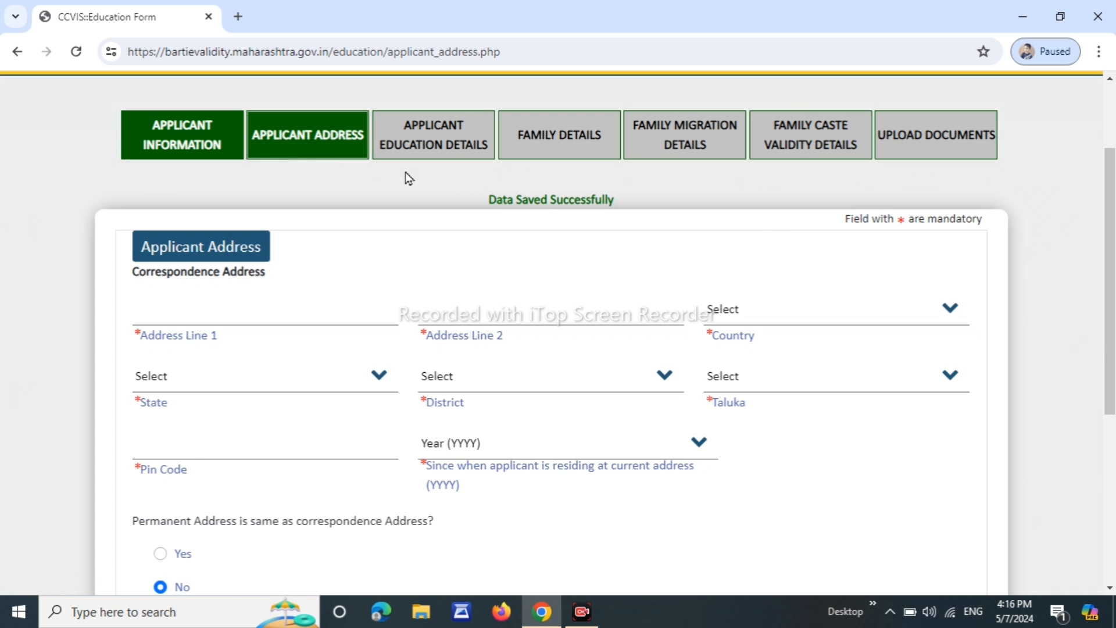
Review both correspondence address lines and set the country to India and the state to Maharashtra.
drag(150, 340, 154, 339)
drag(475, 340, 486, 348)
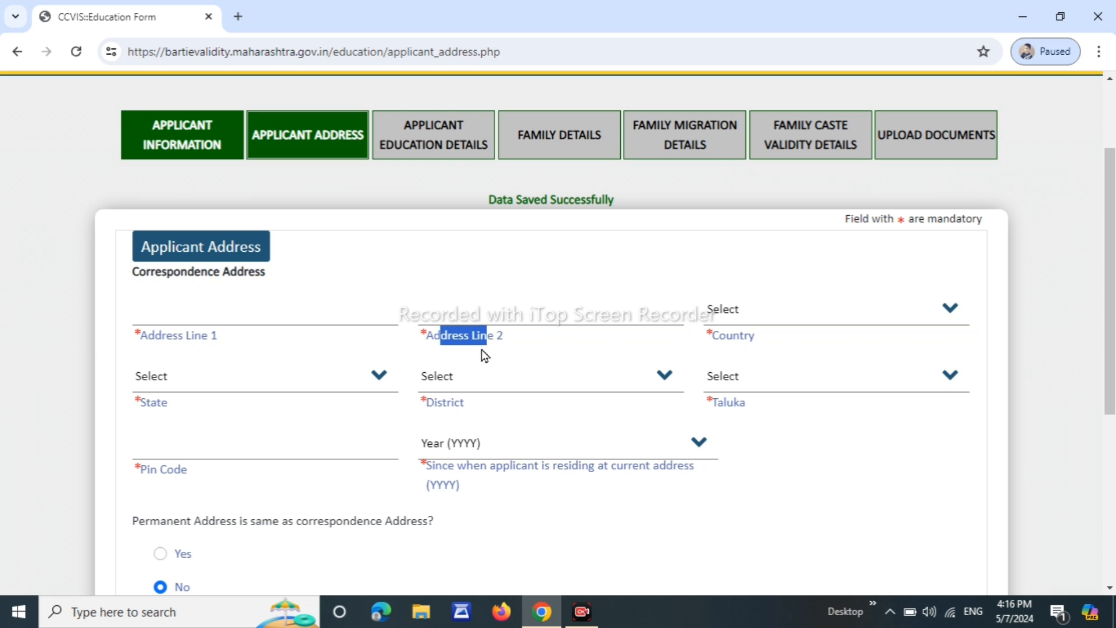
click(755, 324)
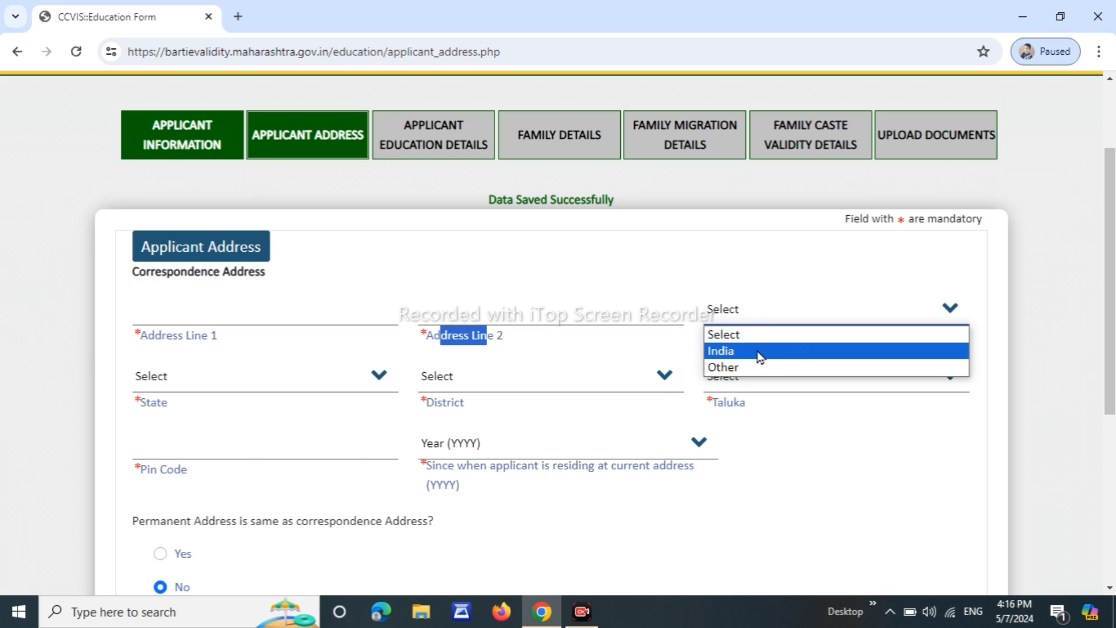
click(760, 352)
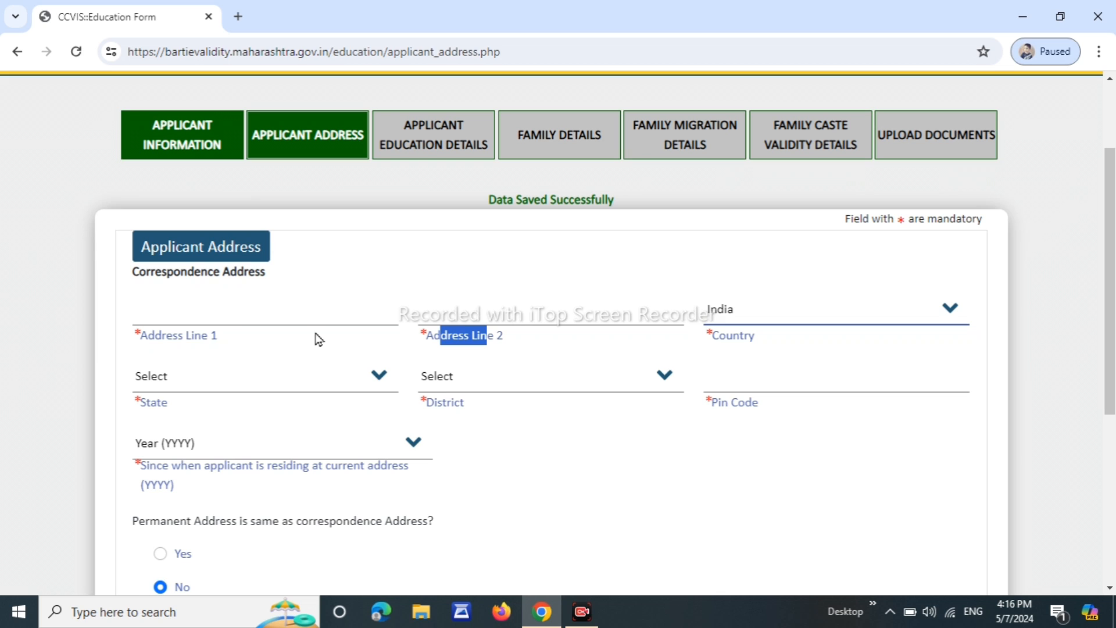
click(212, 379)
click(221, 419)
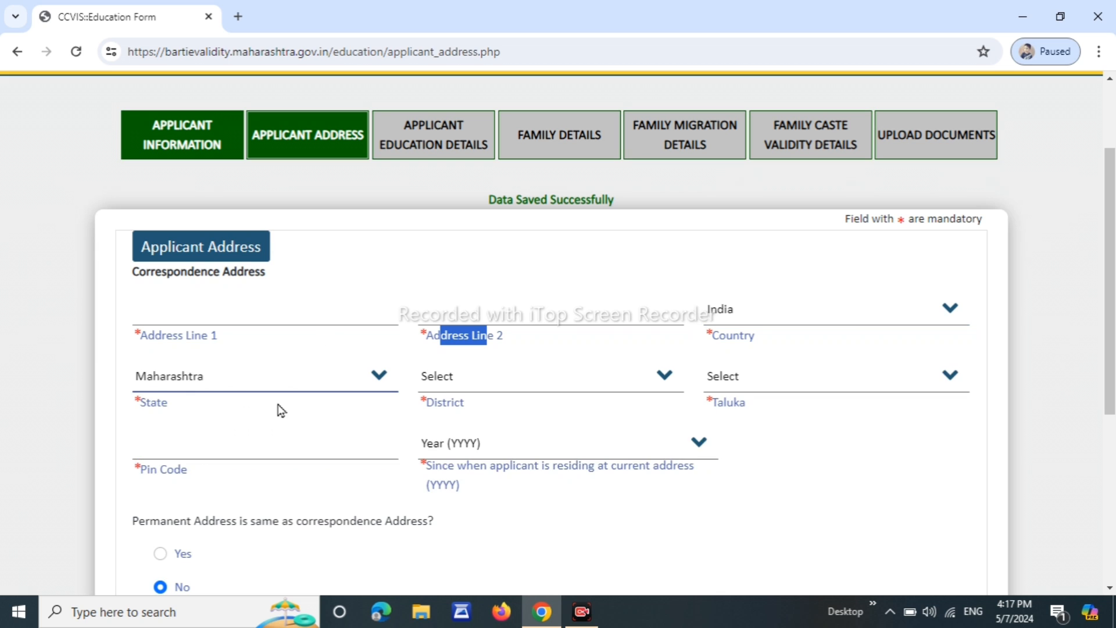
Check the district, taluka and pin code fields and set the year since when the applicant resides at the current address to 1998.
drag(422, 407, 723, 400)
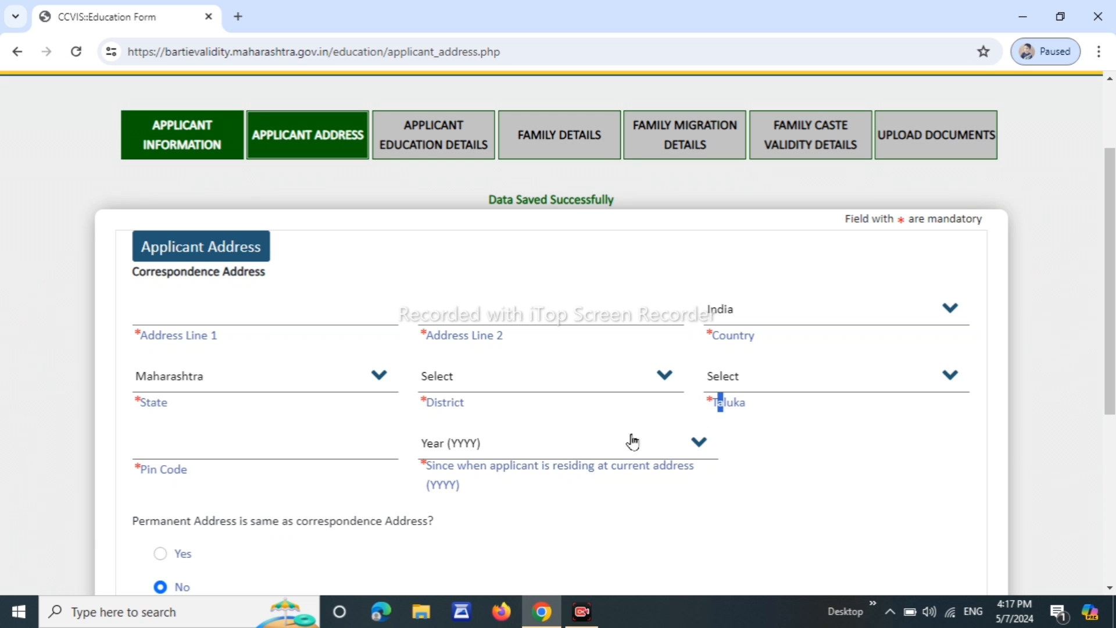
drag(144, 471, 175, 479)
click(479, 448)
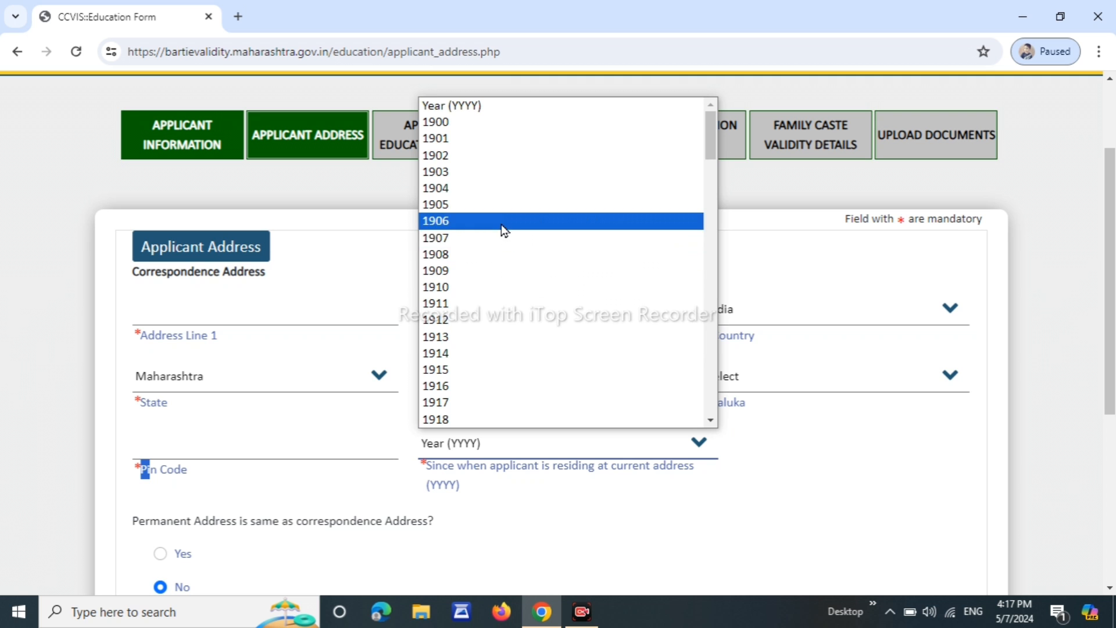
scroll(500, 284, down, 16)
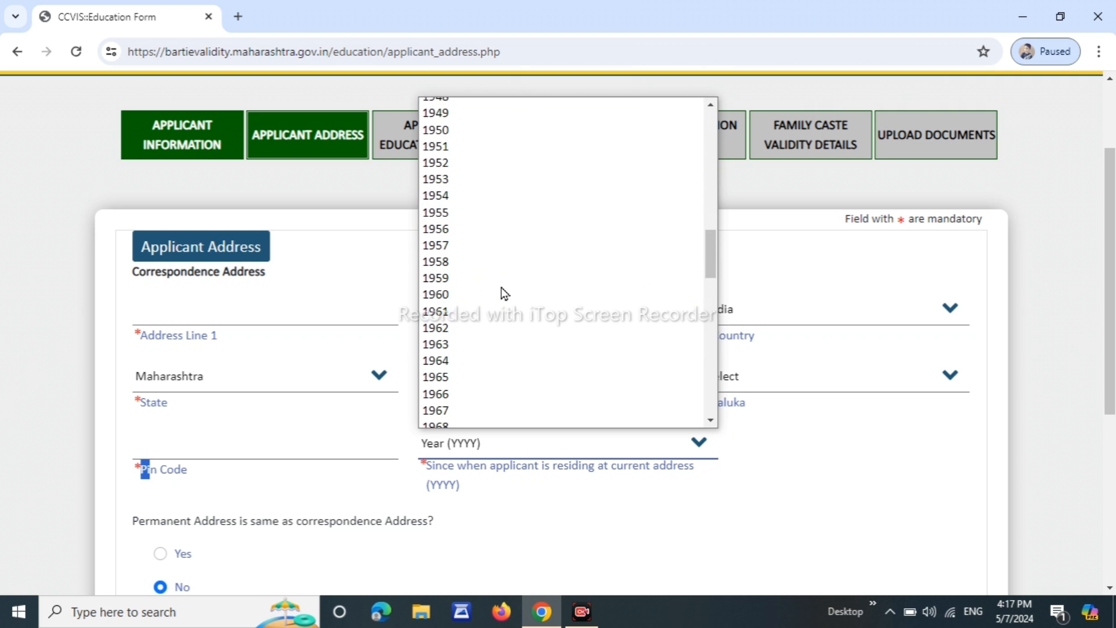
scroll(504, 293, down, 10)
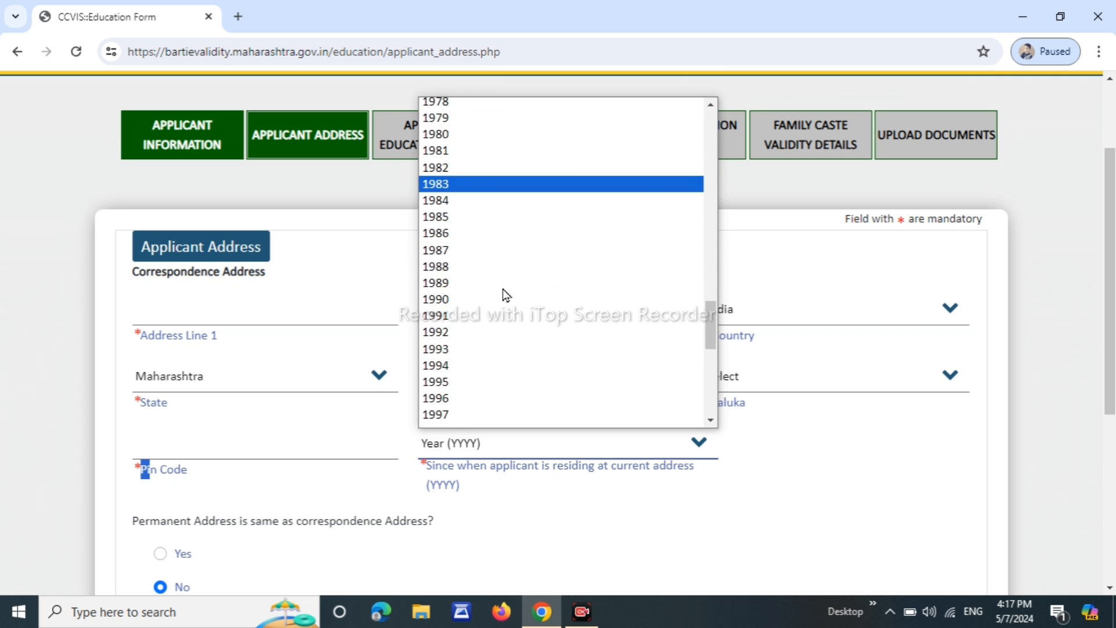
scroll(504, 293, up, 13)
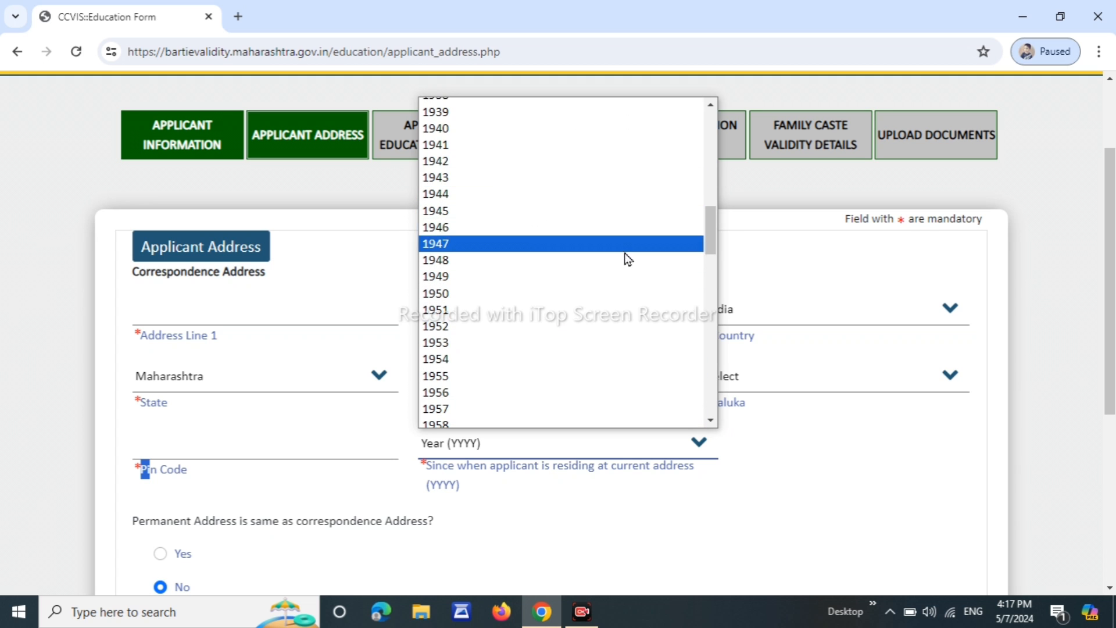
scroll(619, 314, down, 7)
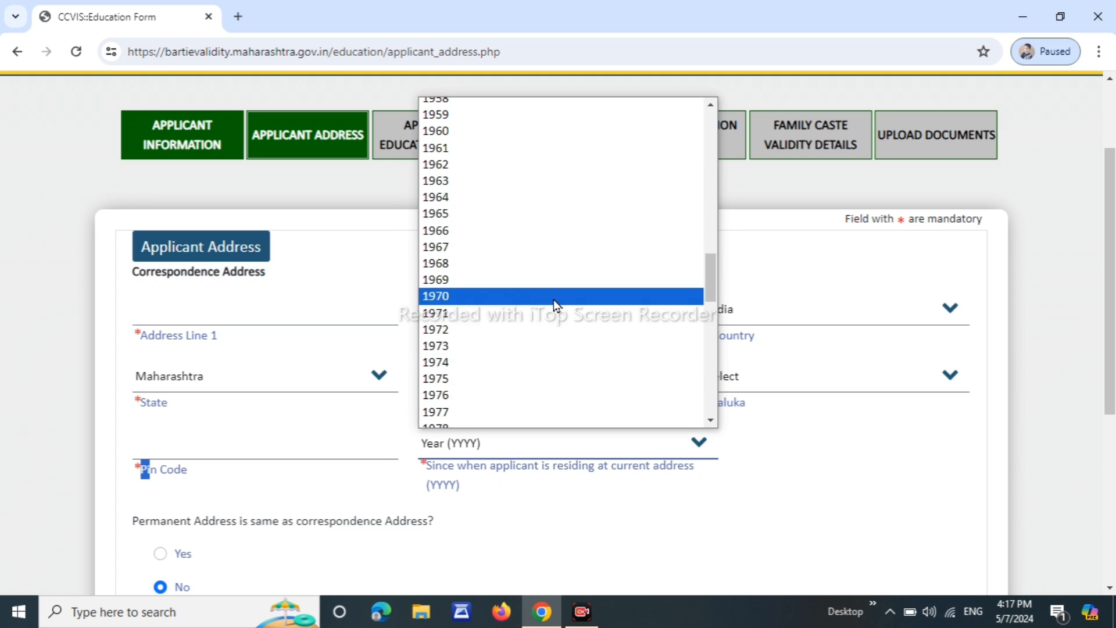
scroll(558, 319, down, 3)
click(553, 234)
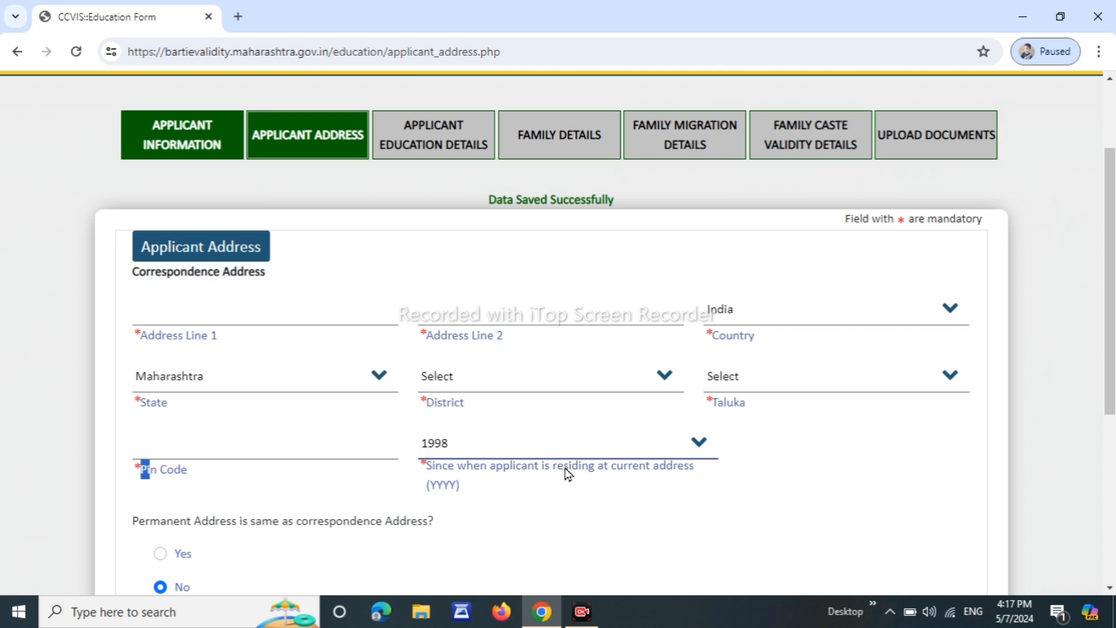
Mark the permanent address as the same as the correspondence address and save the address details.
scroll(369, 475, down, 1)
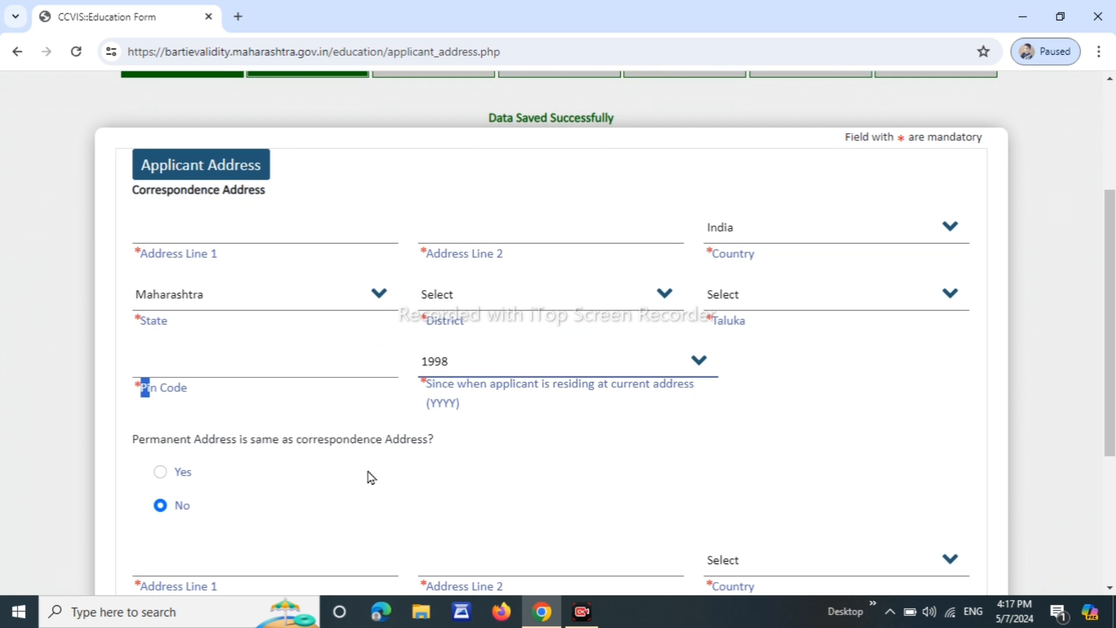
drag(145, 439, 235, 457)
scroll(243, 456, down, 2)
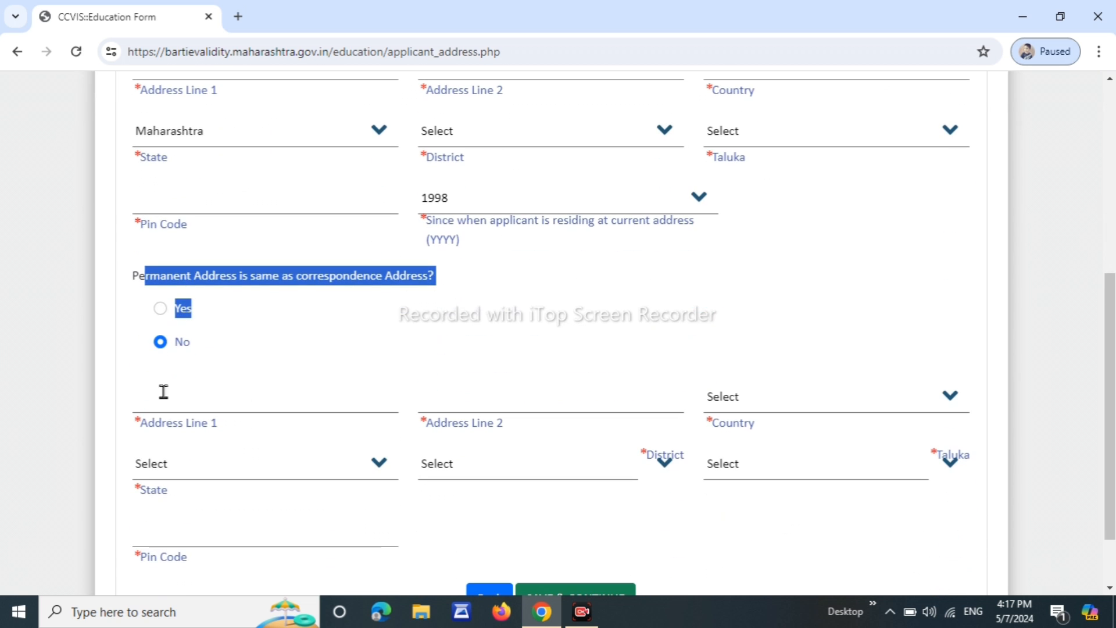
click(160, 309)
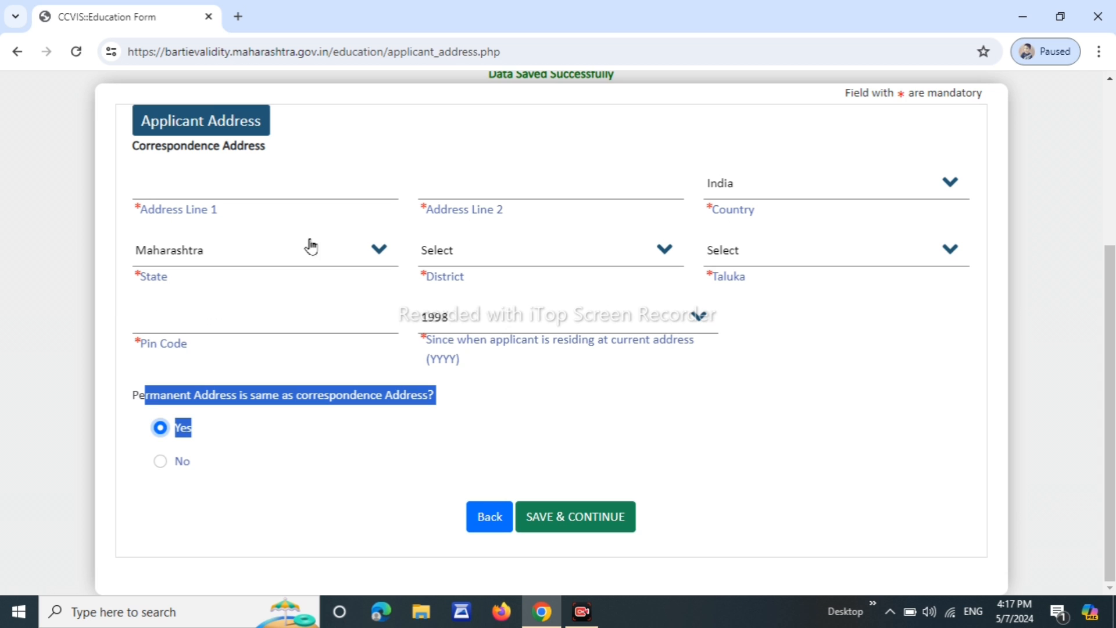
click(430, 470)
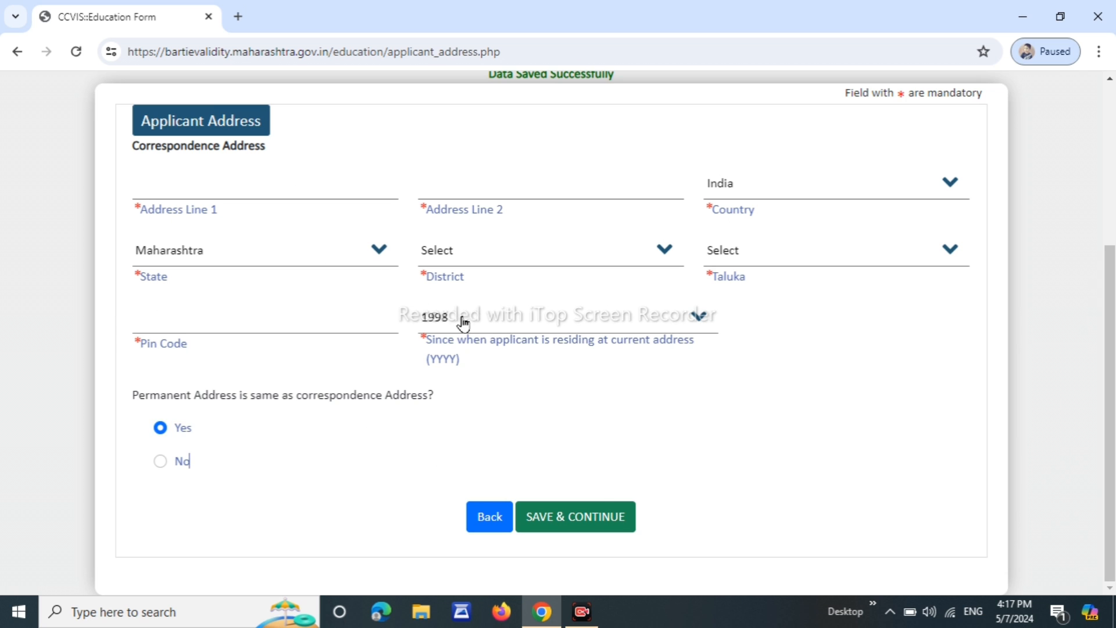
click(585, 521)
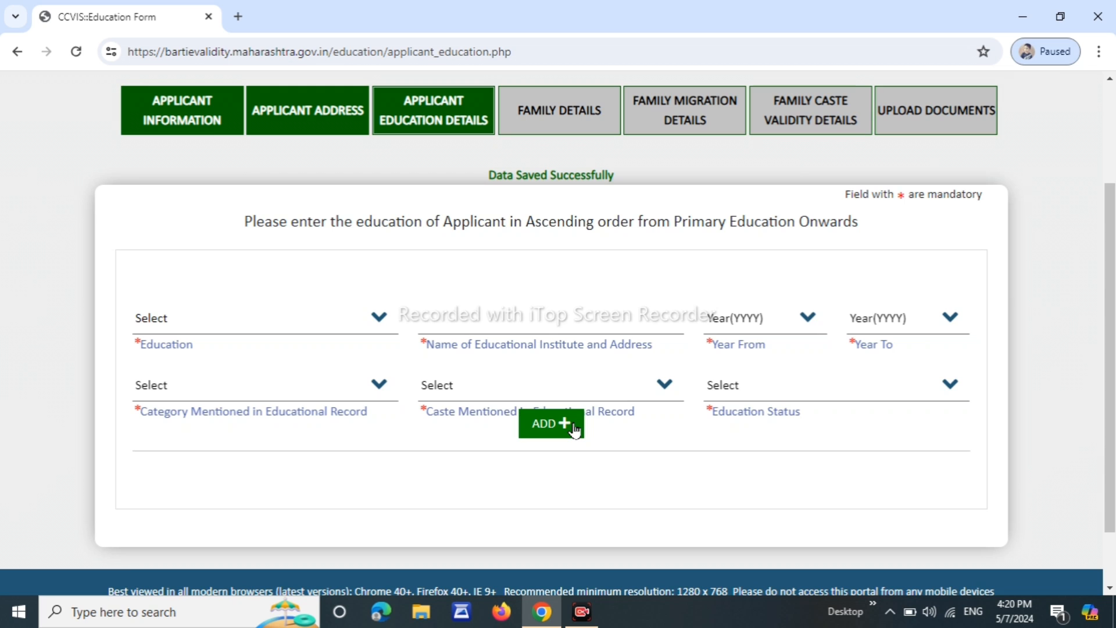
Review the available education levels and choose Primary Education for the applicant's first education record.
click(240, 331)
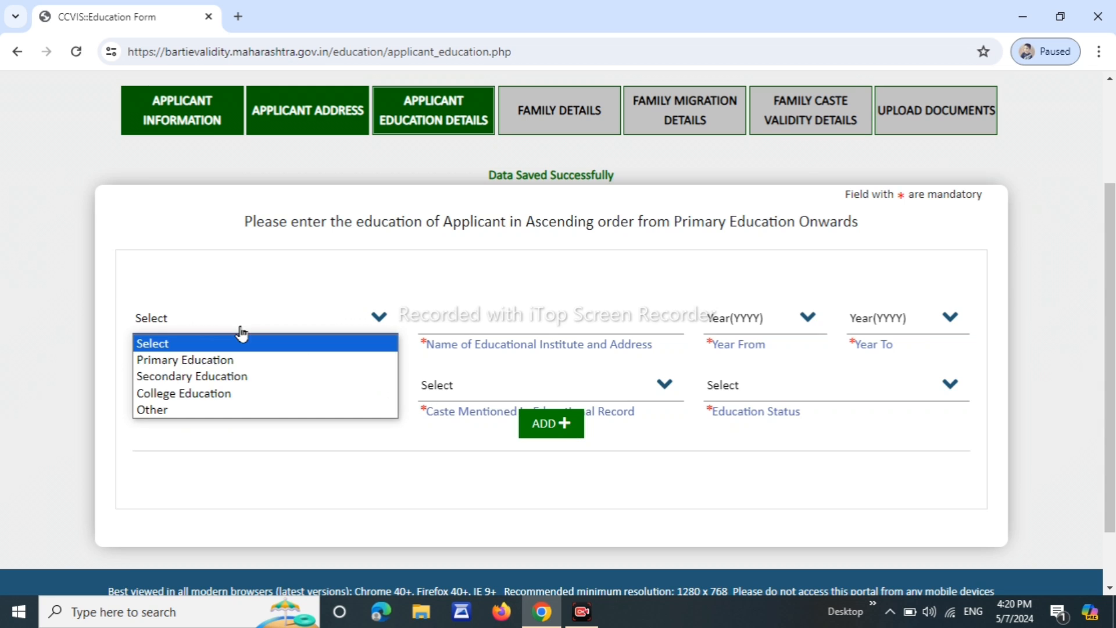
click(266, 331)
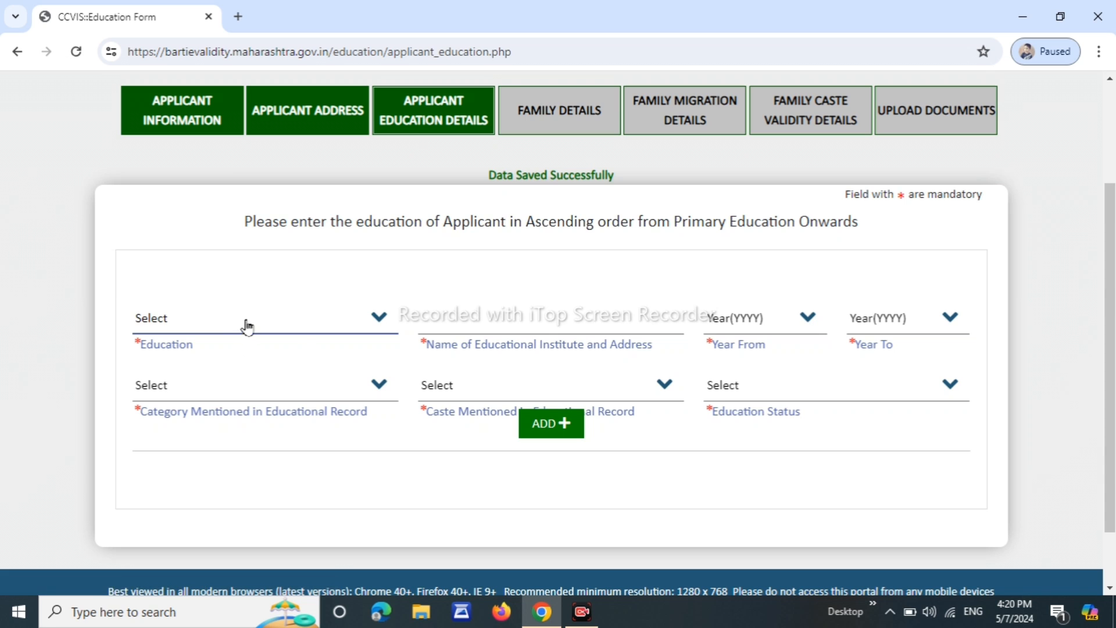
click(289, 319)
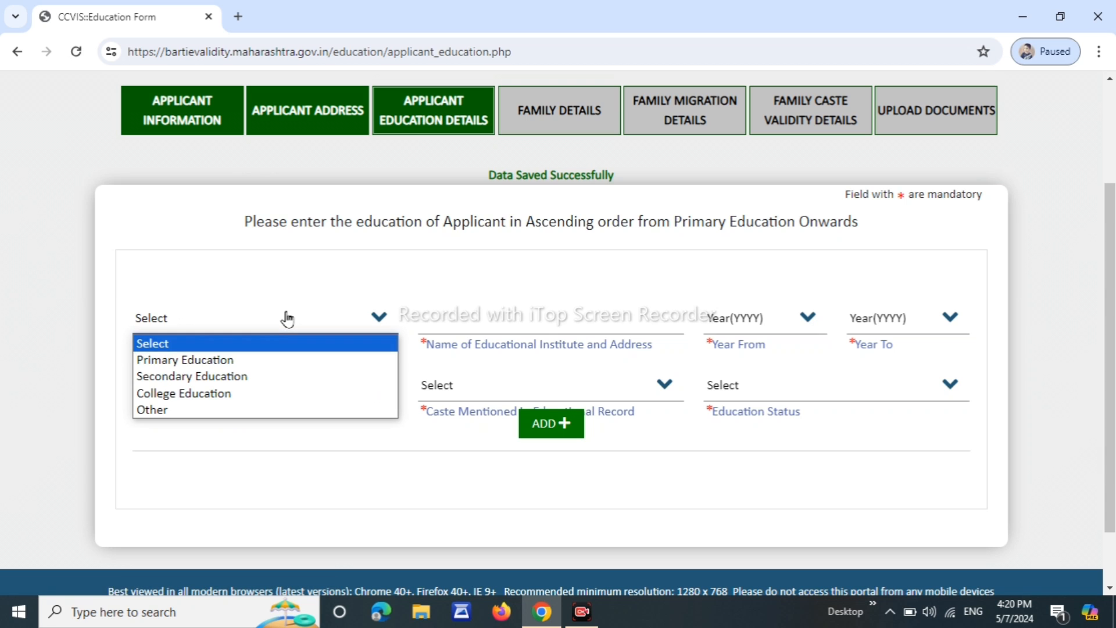
click(246, 360)
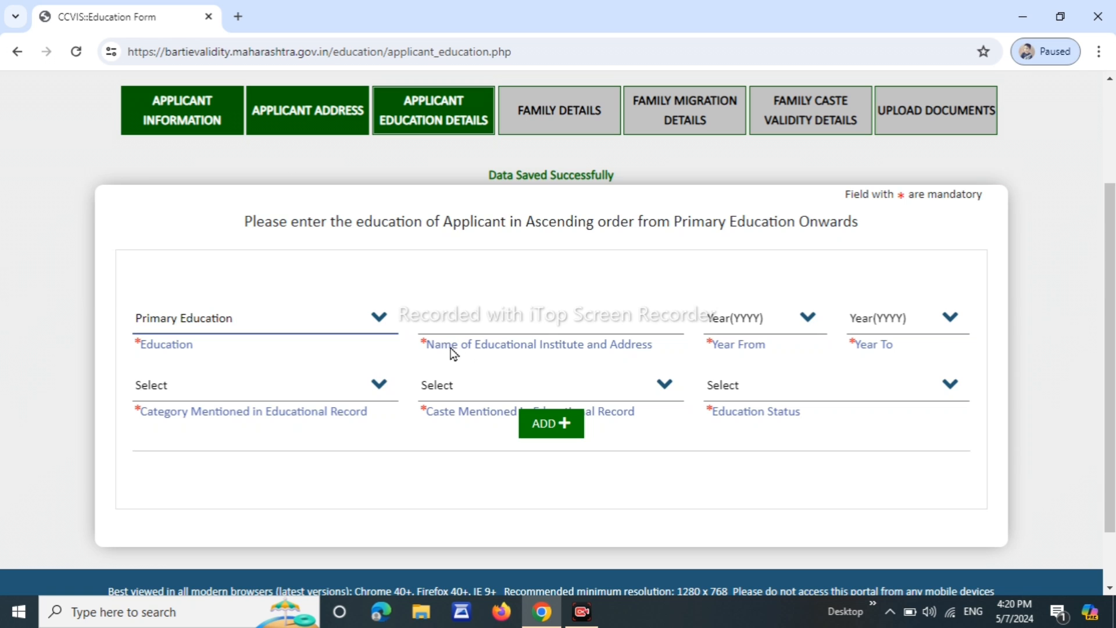
Check the institute name and address field and set the primary education period from 2005 to 2013.
drag(442, 347, 535, 356)
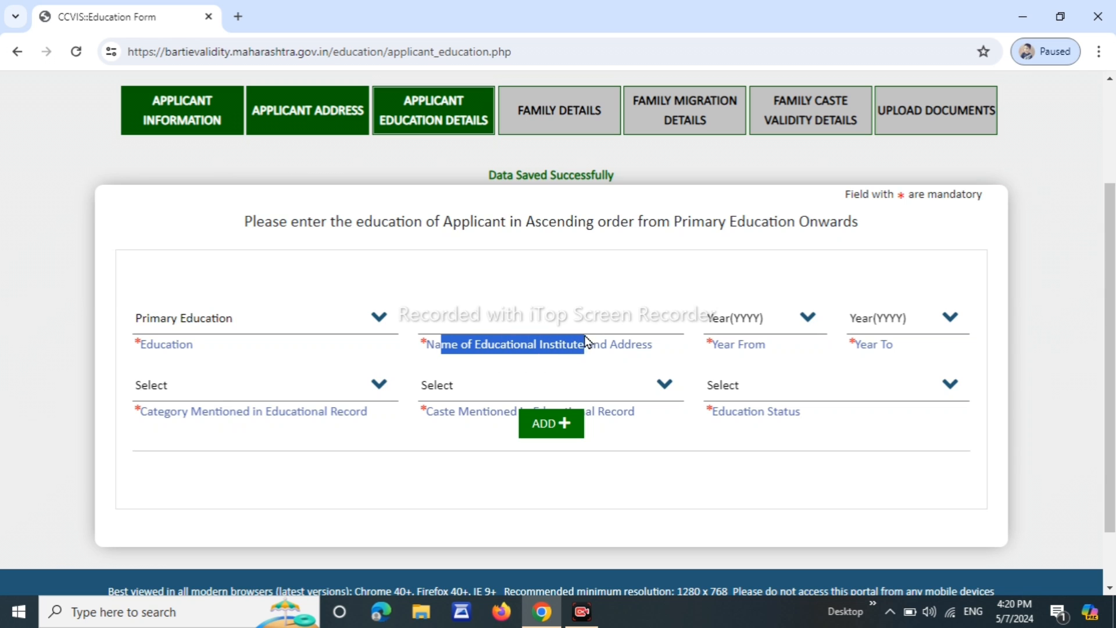
drag(730, 351, 779, 343)
click(785, 326)
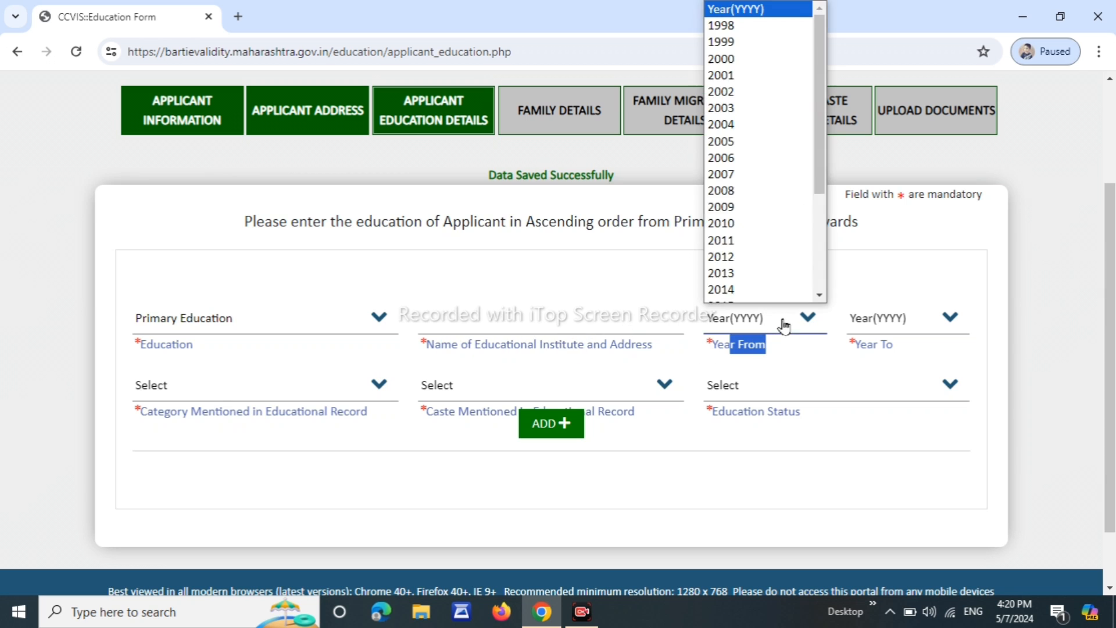
scroll(744, 128, down, 3)
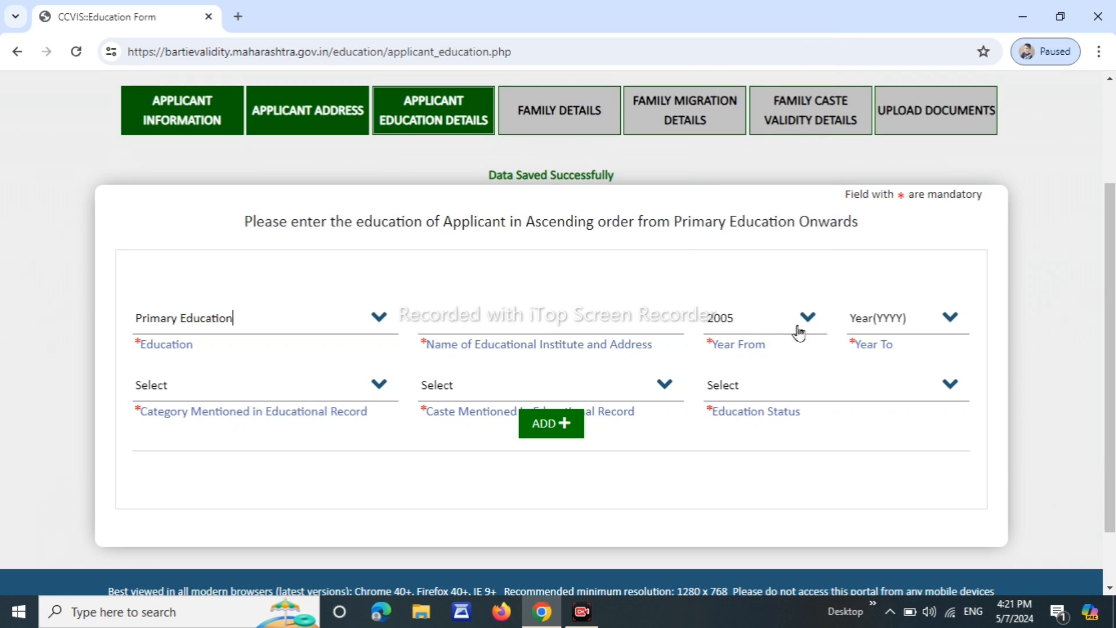
click(884, 326)
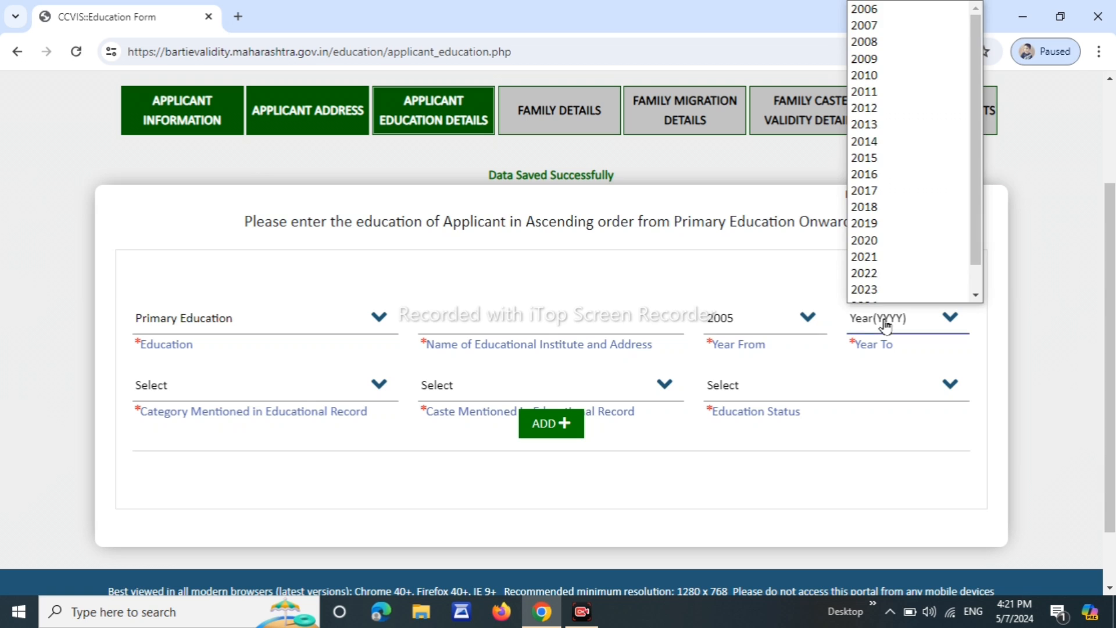
scroll(909, 182, down, 1)
click(890, 148)
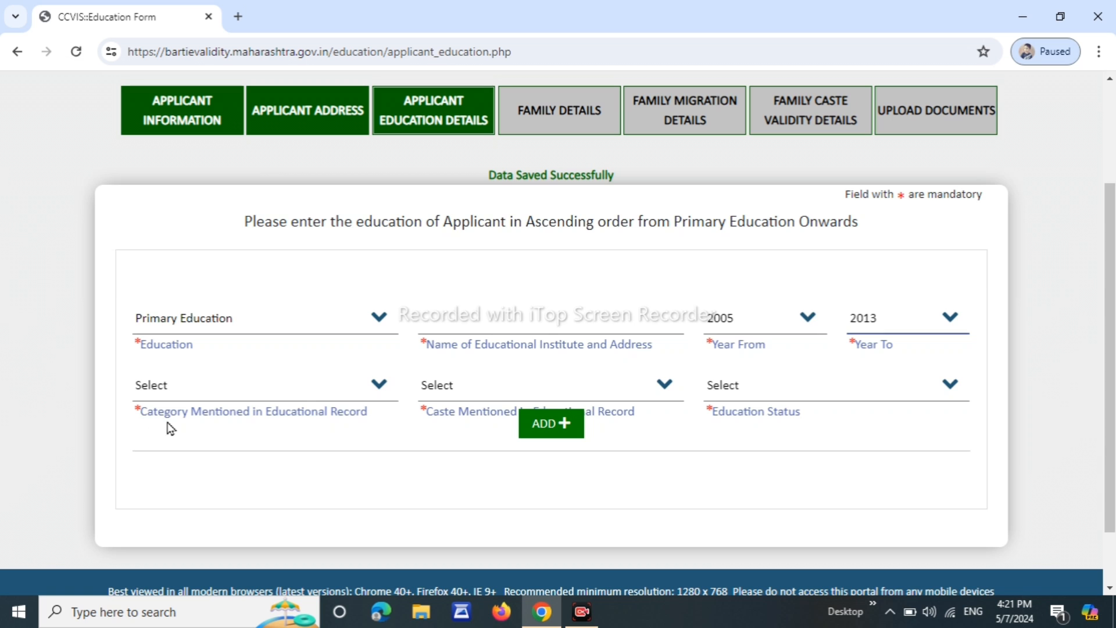
Set the category in the primary education record to Other Backward Class and the caste to Mali (182).
click(165, 390)
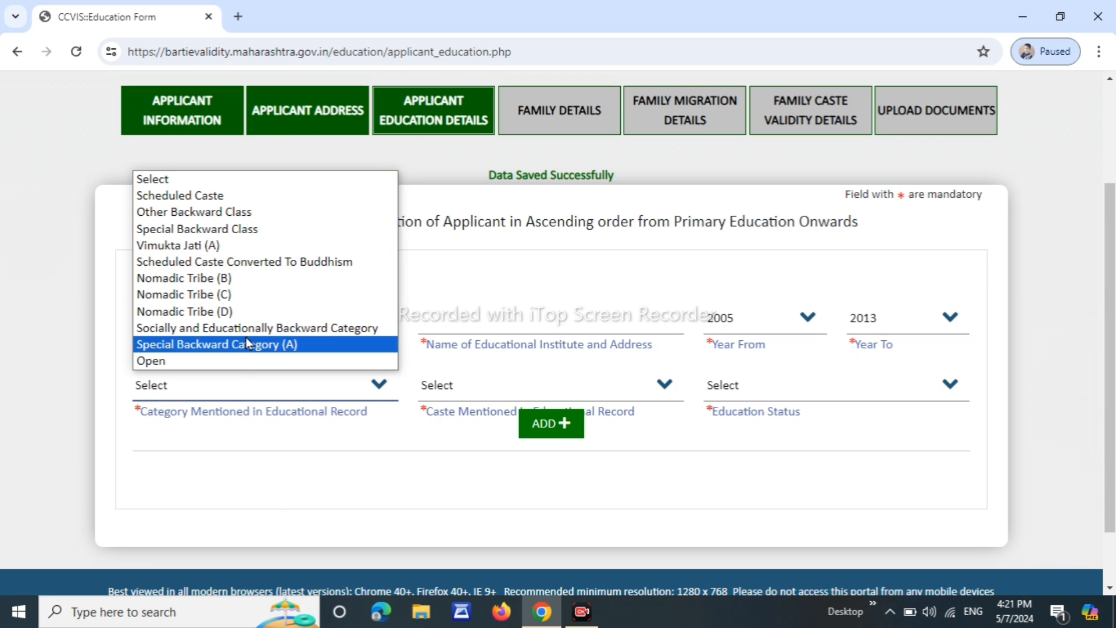
click(285, 212)
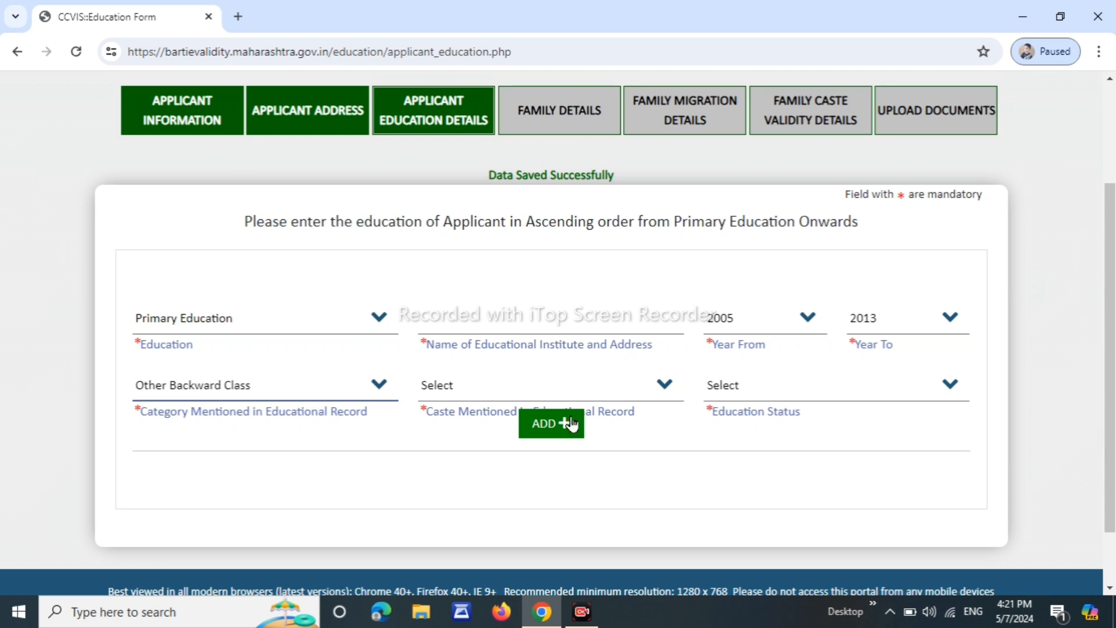
drag(429, 414, 459, 428)
click(616, 413)
click(459, 428)
click(461, 399)
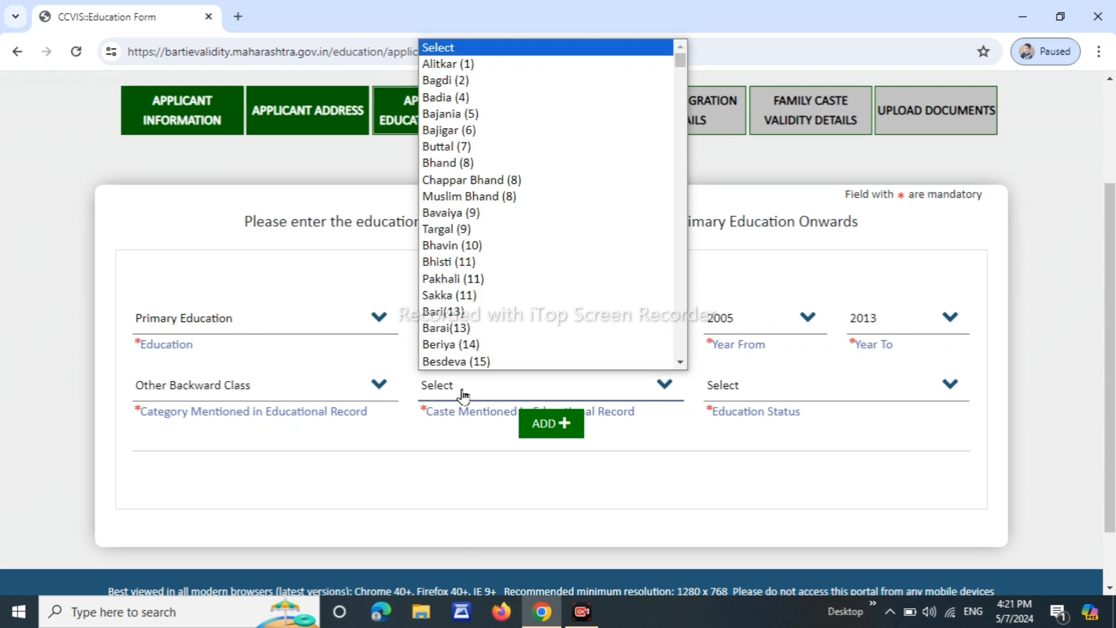
scroll(511, 169, down, 5)
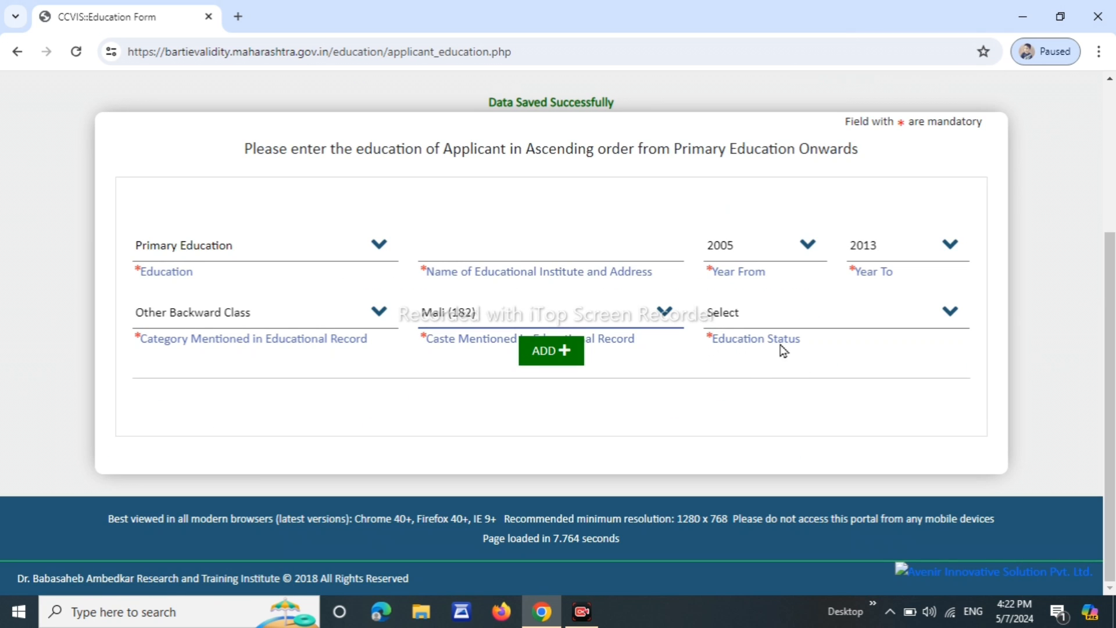
Set the education status to Completed and add the primary education record with MAHARASHTRA STATE BOARD PUNE as the institute.
click(787, 321)
click(758, 356)
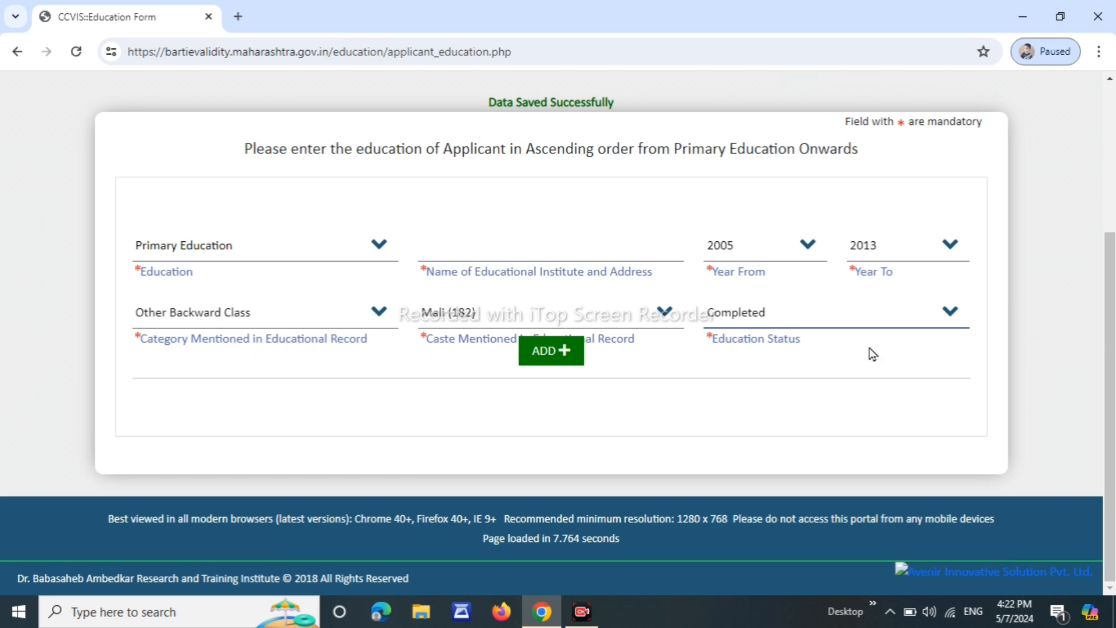
click(569, 354)
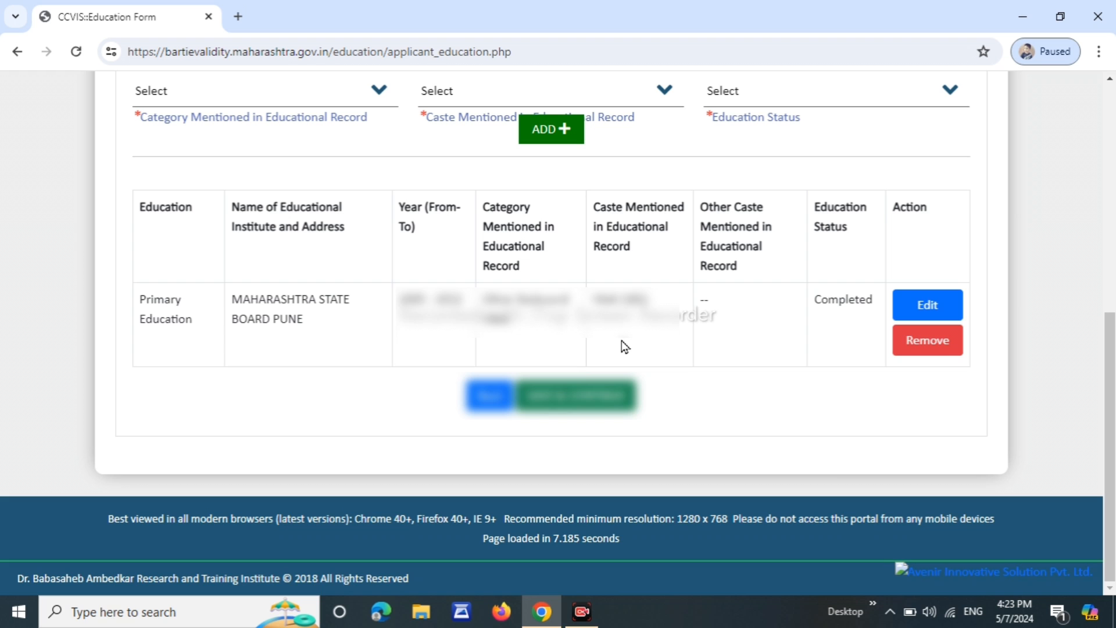
Start a Secondary Education record for the applicant and set its period from 2014 to 2016.
scroll(625, 347, up, 5)
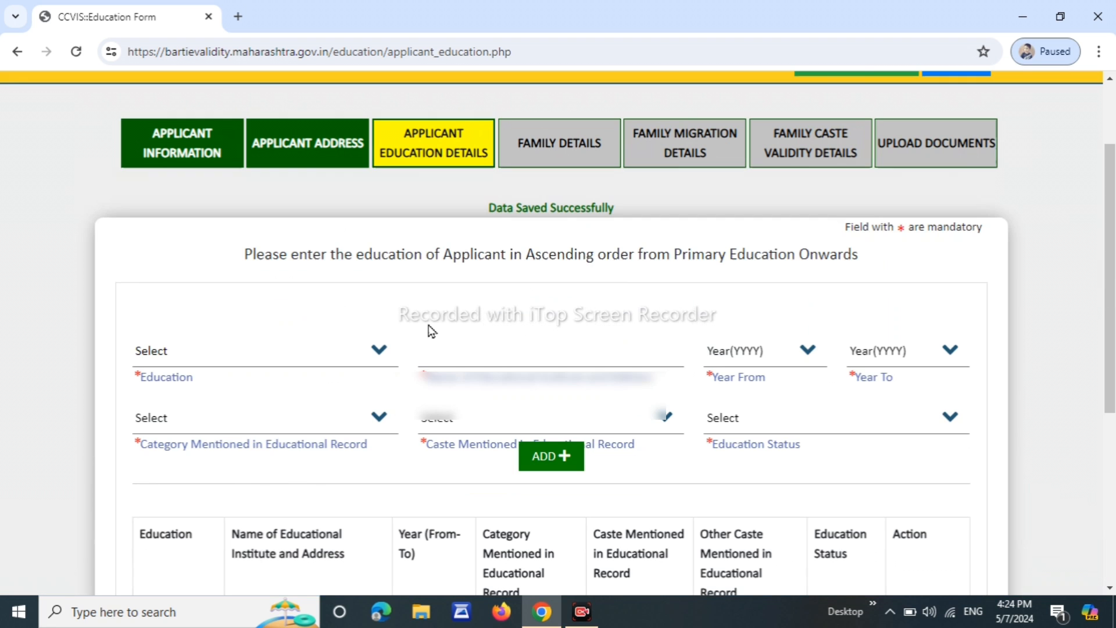
click(257, 361)
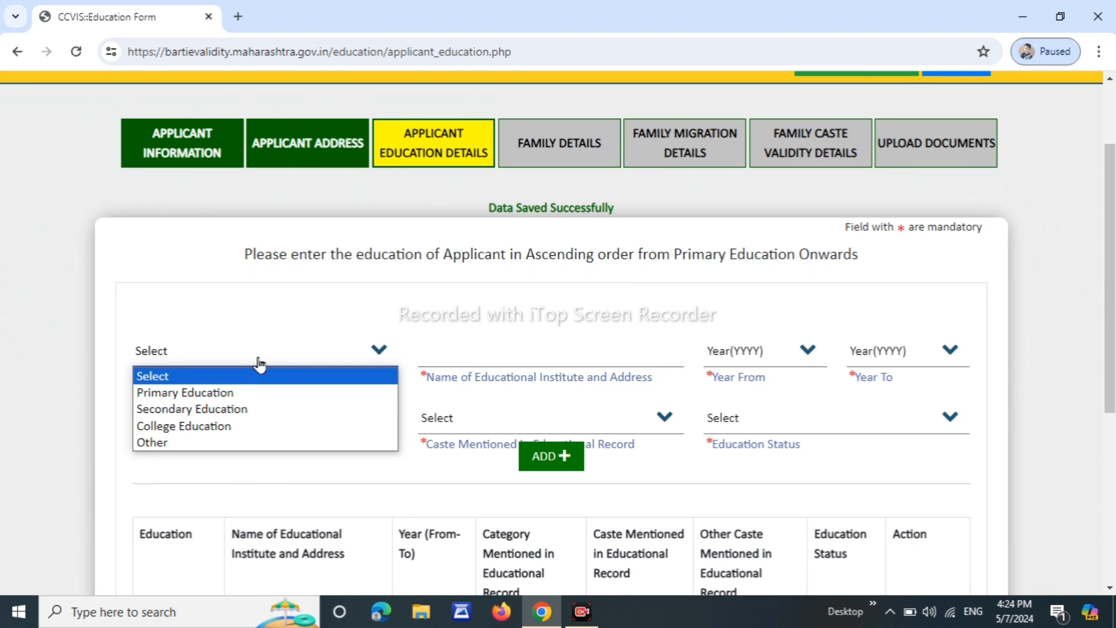
click(234, 410)
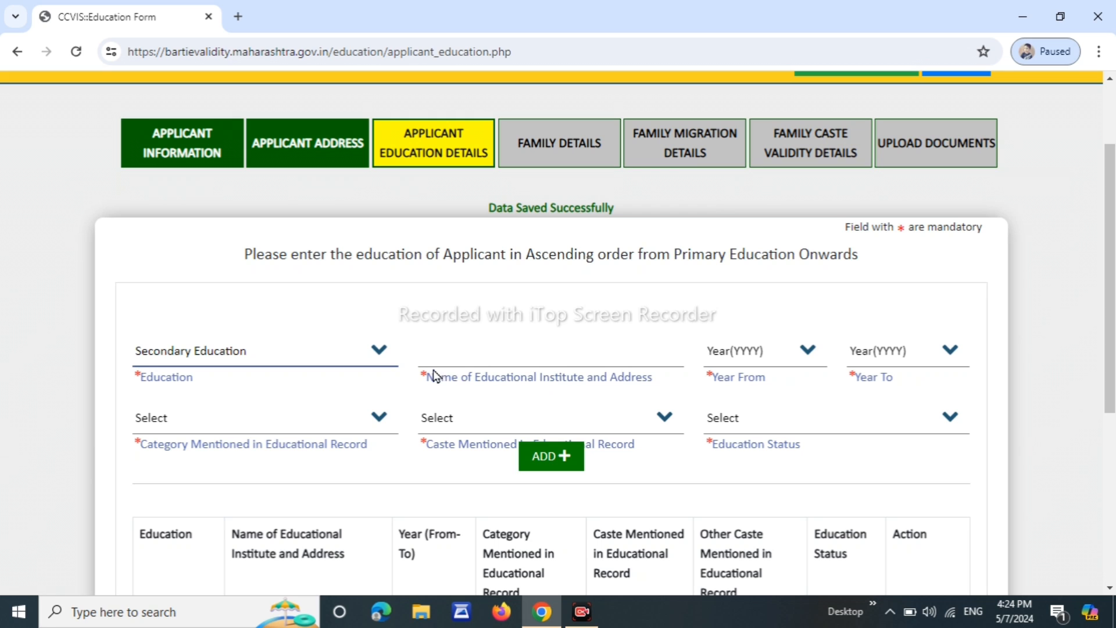
drag(427, 377, 753, 360)
click(753, 360)
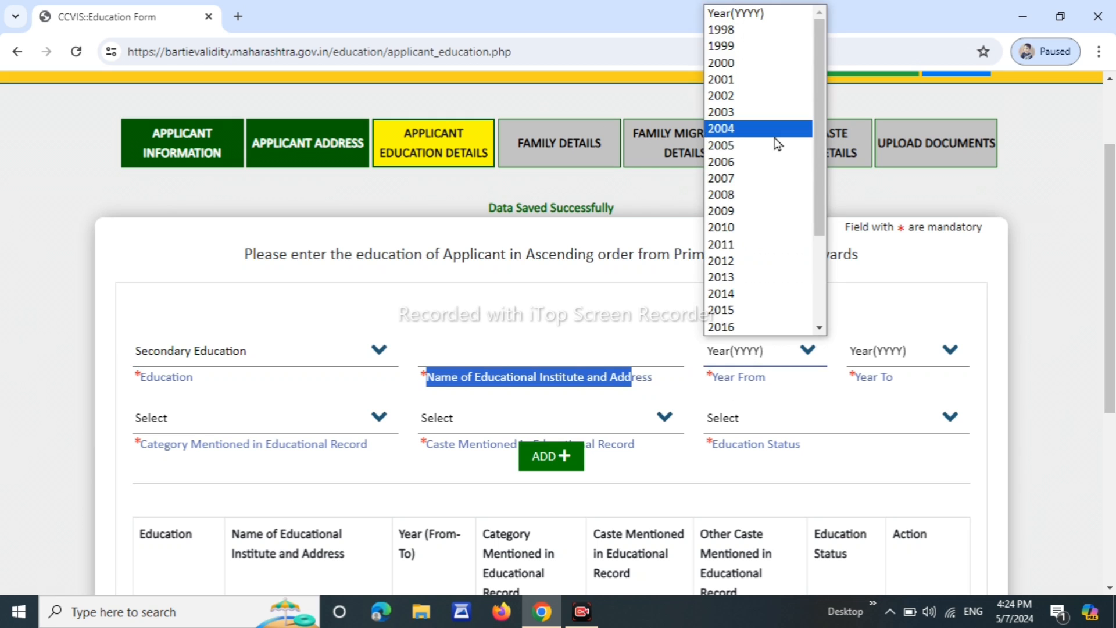
click(756, 295)
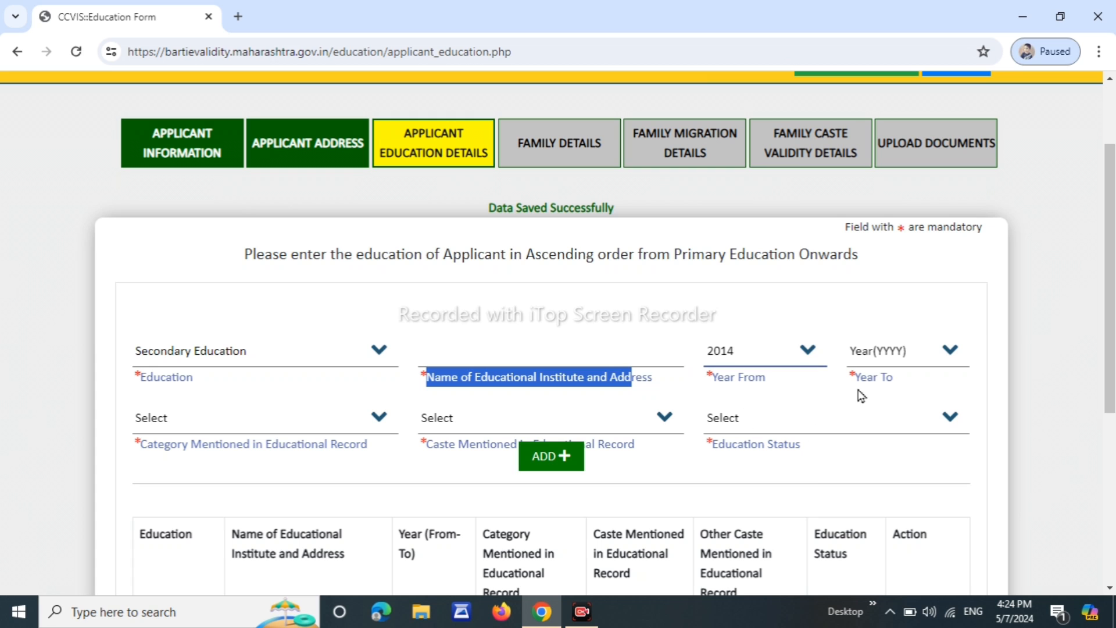
click(869, 365)
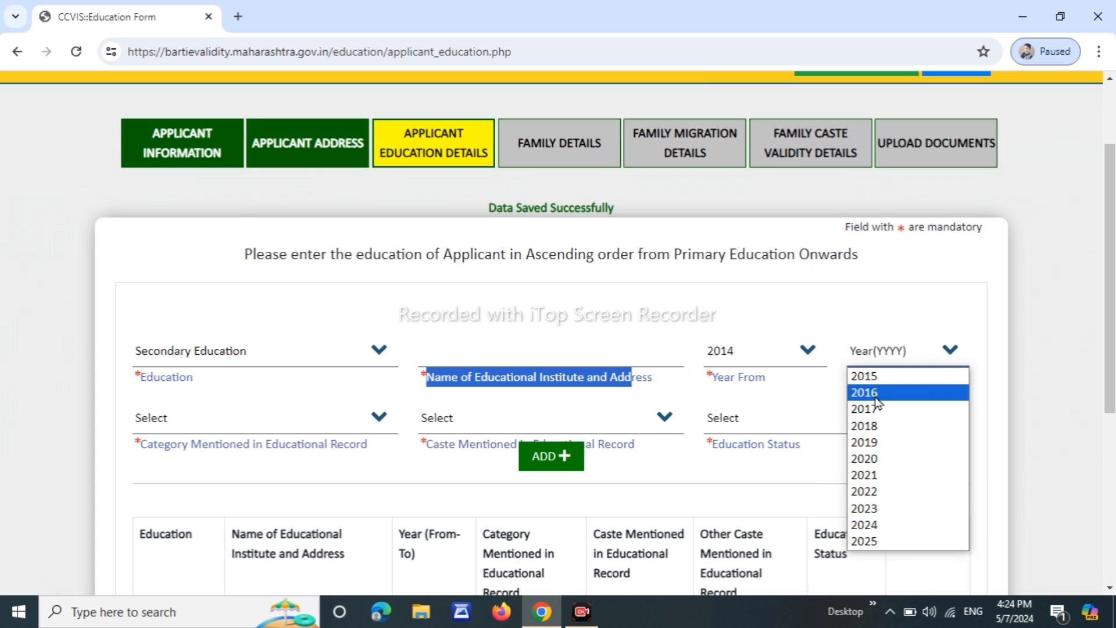
click(875, 393)
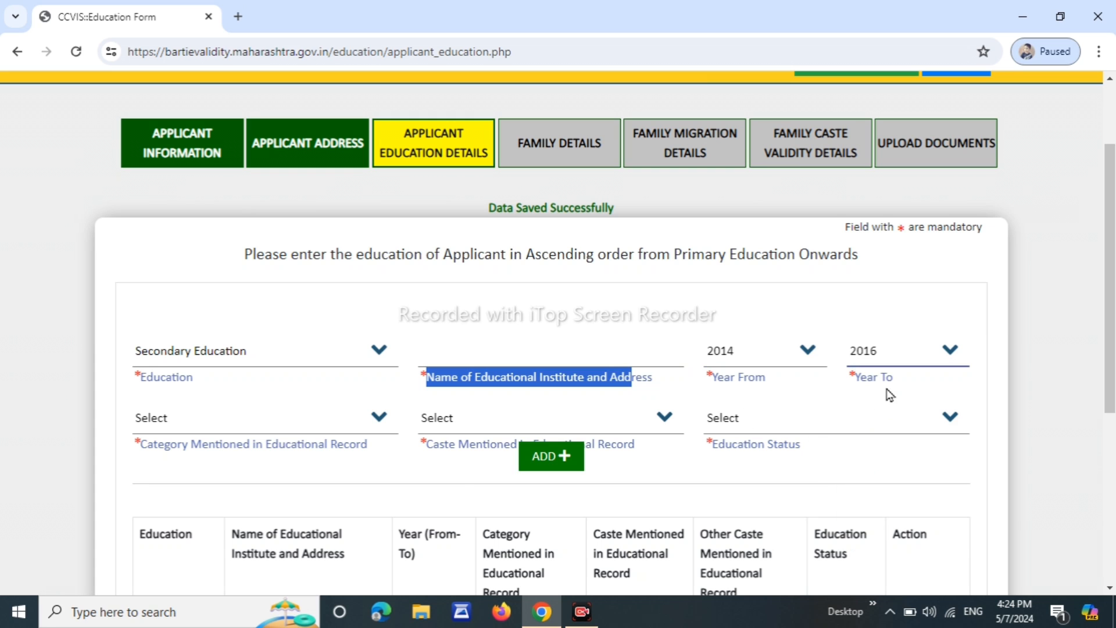
Set the category in the secondary education record to Other Backward Class and open the list of castes.
click(192, 431)
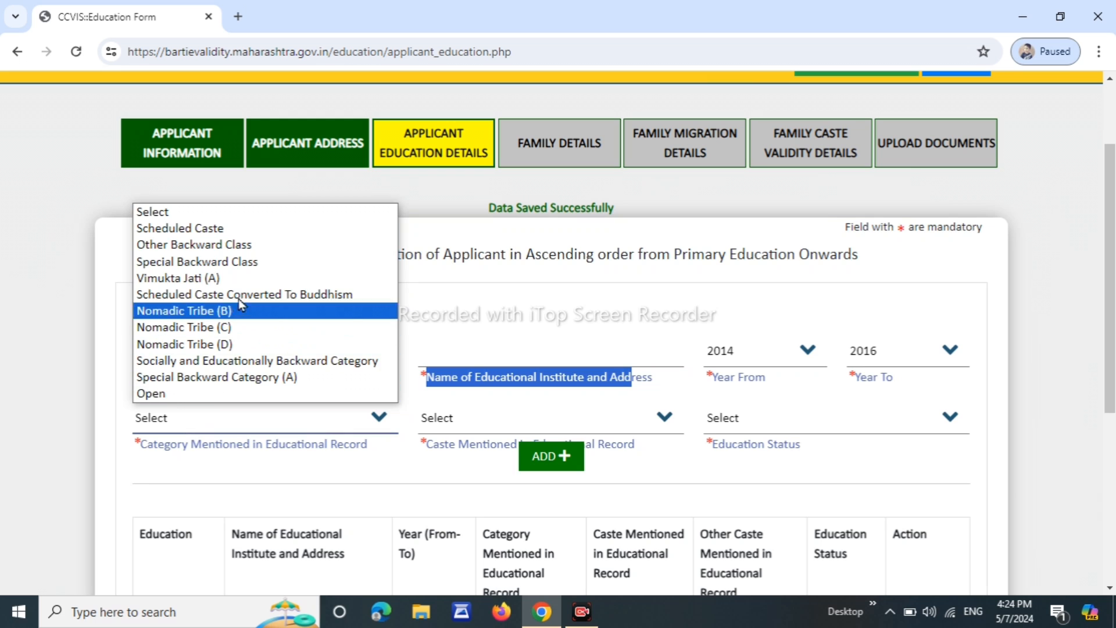
click(259, 250)
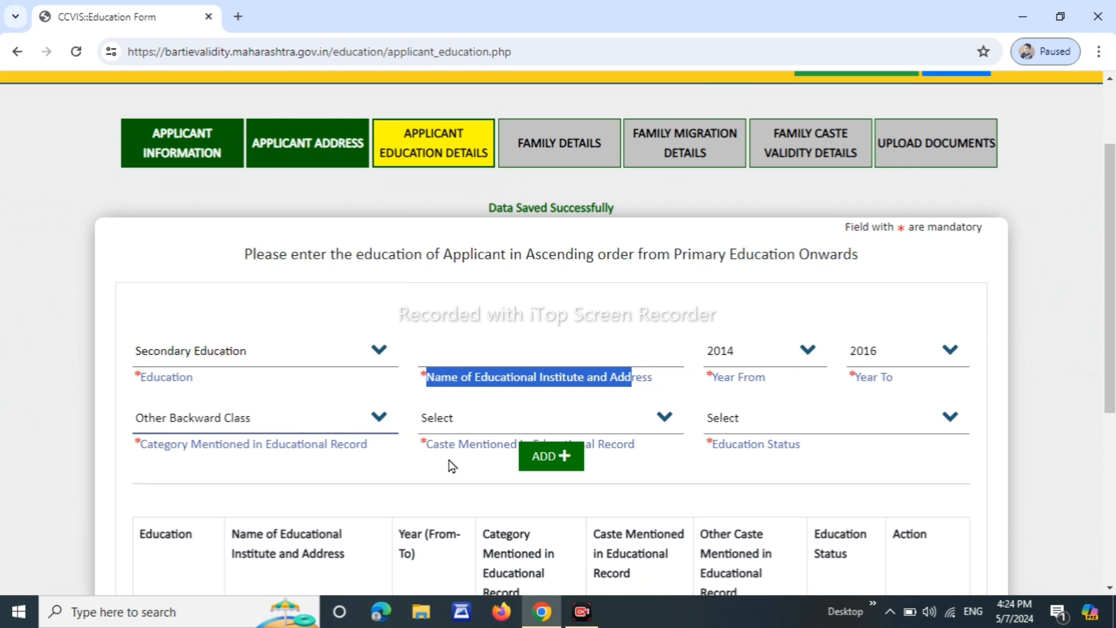
drag(422, 445, 634, 463)
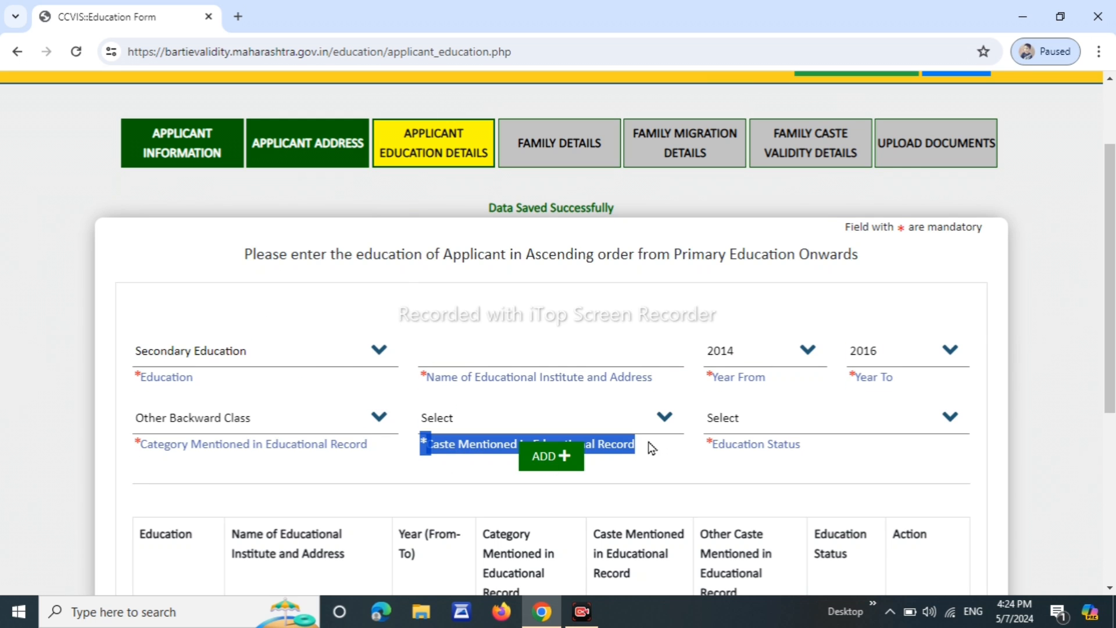
click(662, 422)
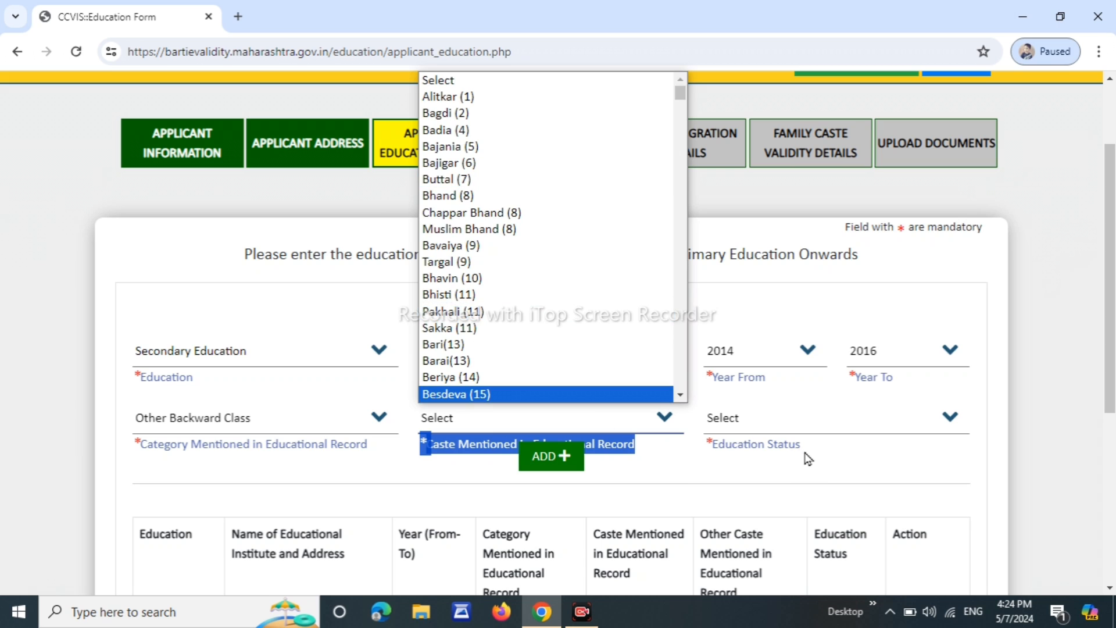
Set the secondary education status to Completed and add the record to the applicant's education list.
click(785, 430)
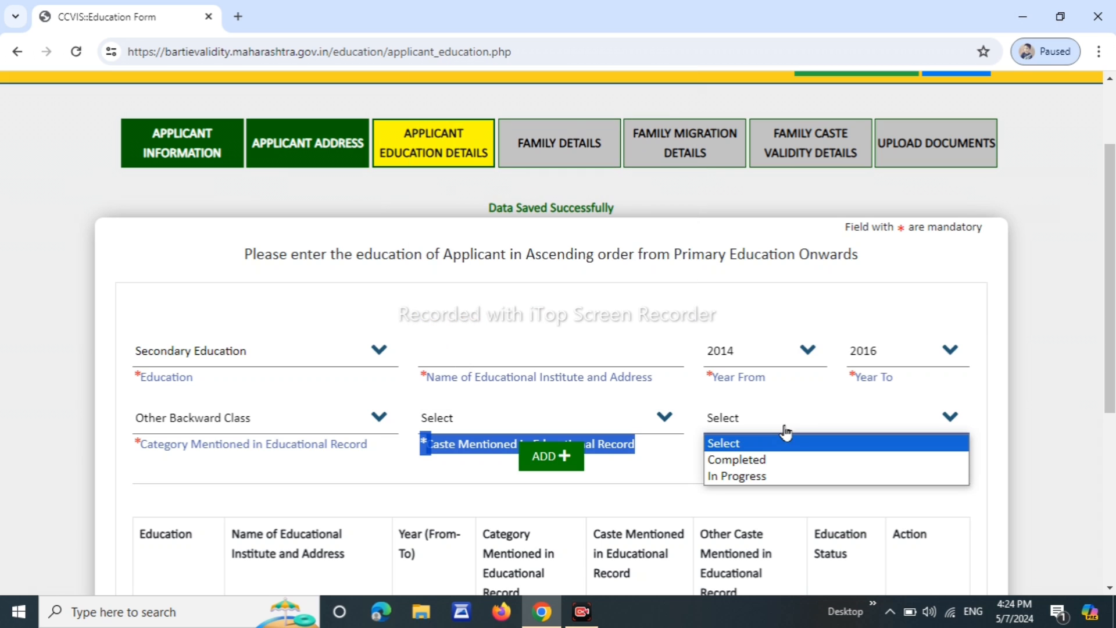
click(736, 460)
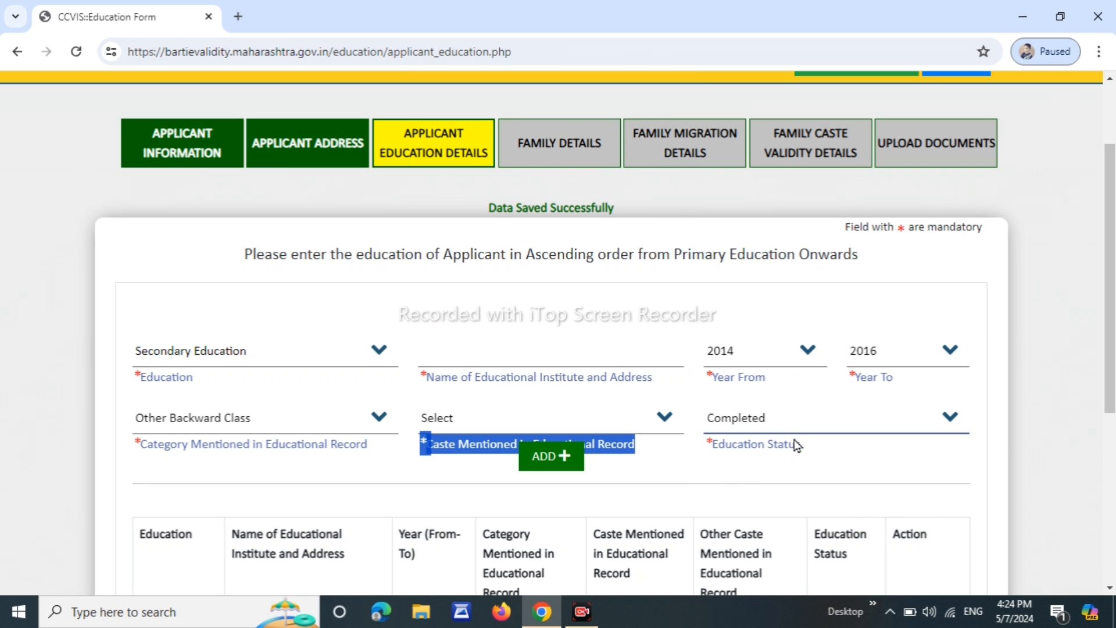
click(555, 456)
scroll(560, 400, down, 5)
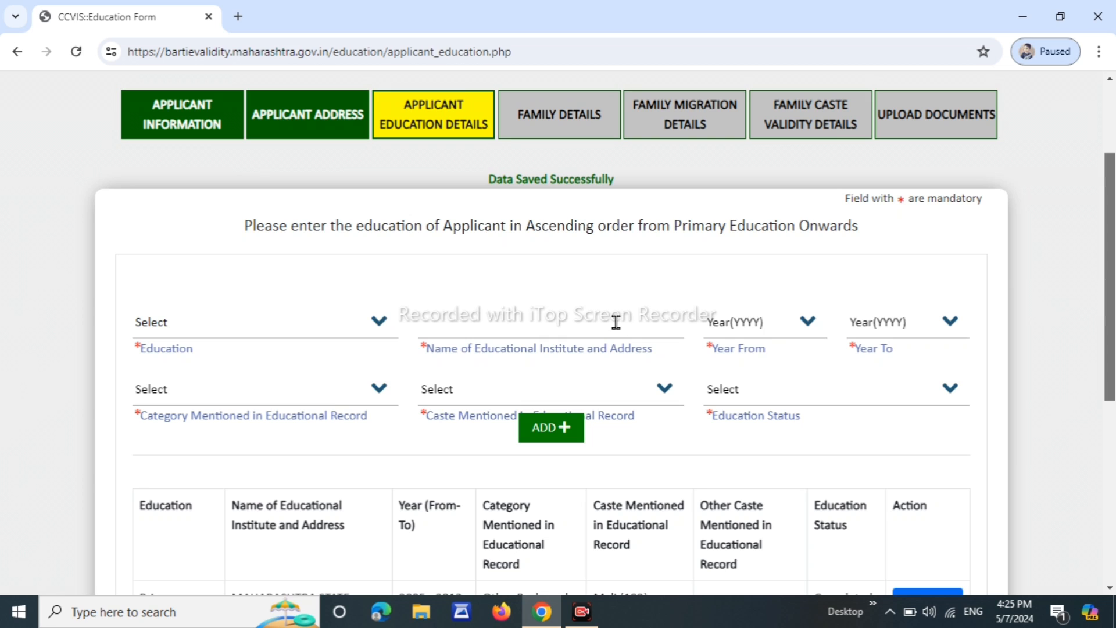
Start a College Education record for the applicant and set its period from 2017 to 2018.
click(165, 326)
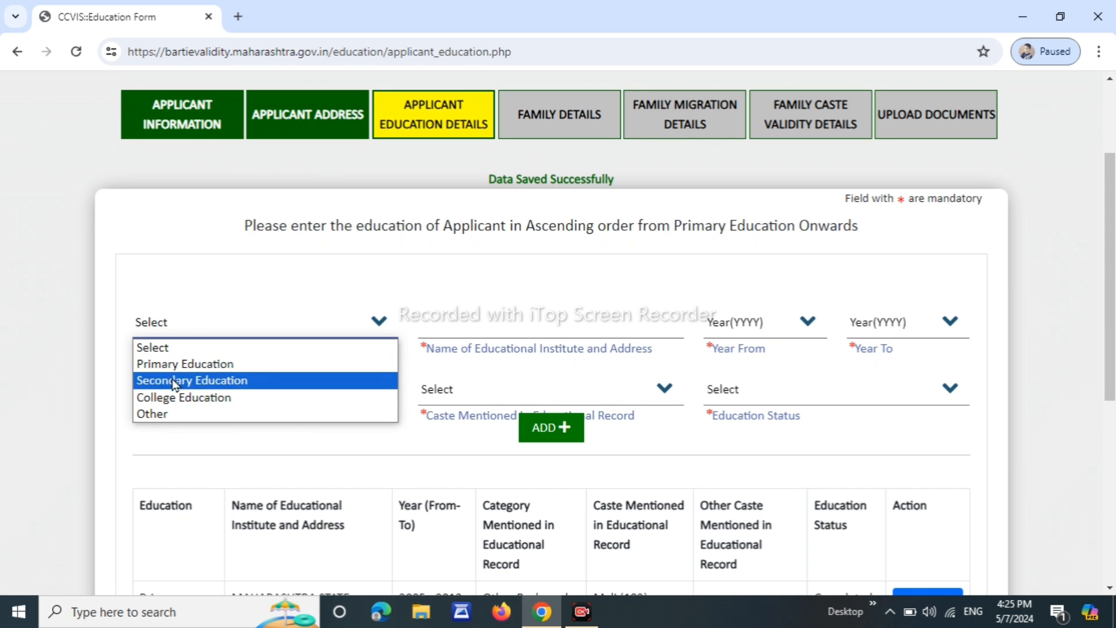
click(239, 400)
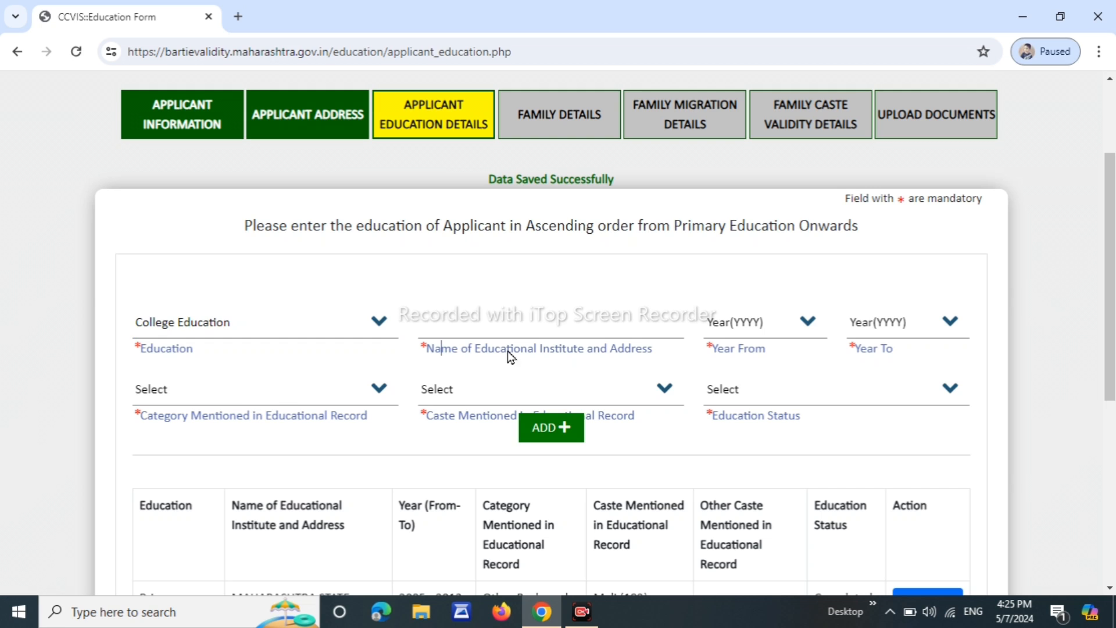
drag(708, 351, 770, 356)
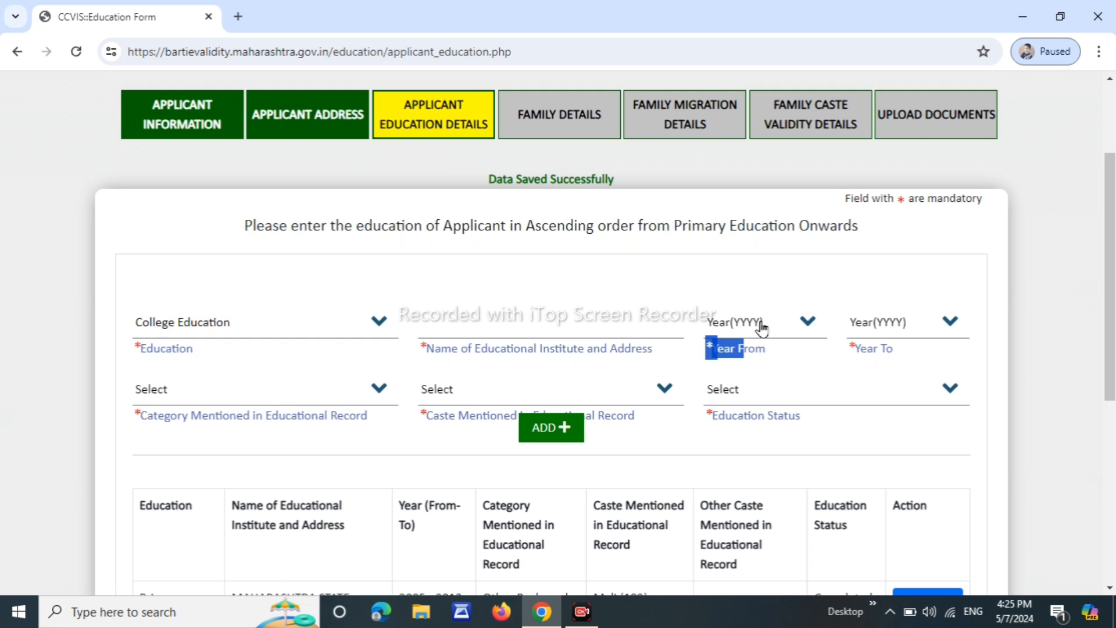
click(761, 327)
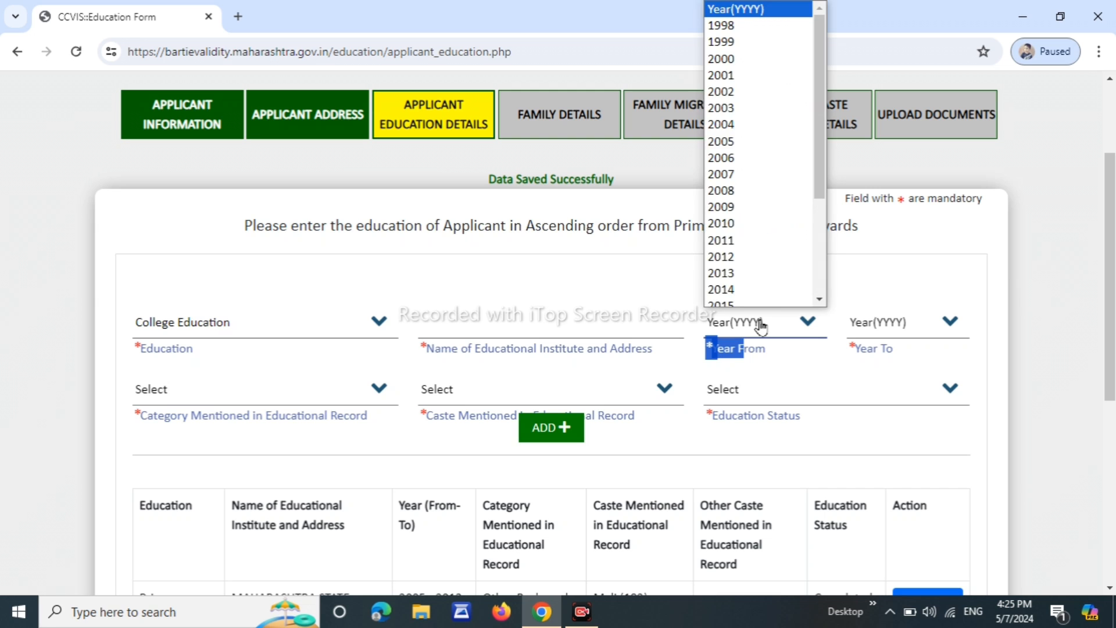
scroll(723, 145, down, 1)
scroll(740, 235, down, 3)
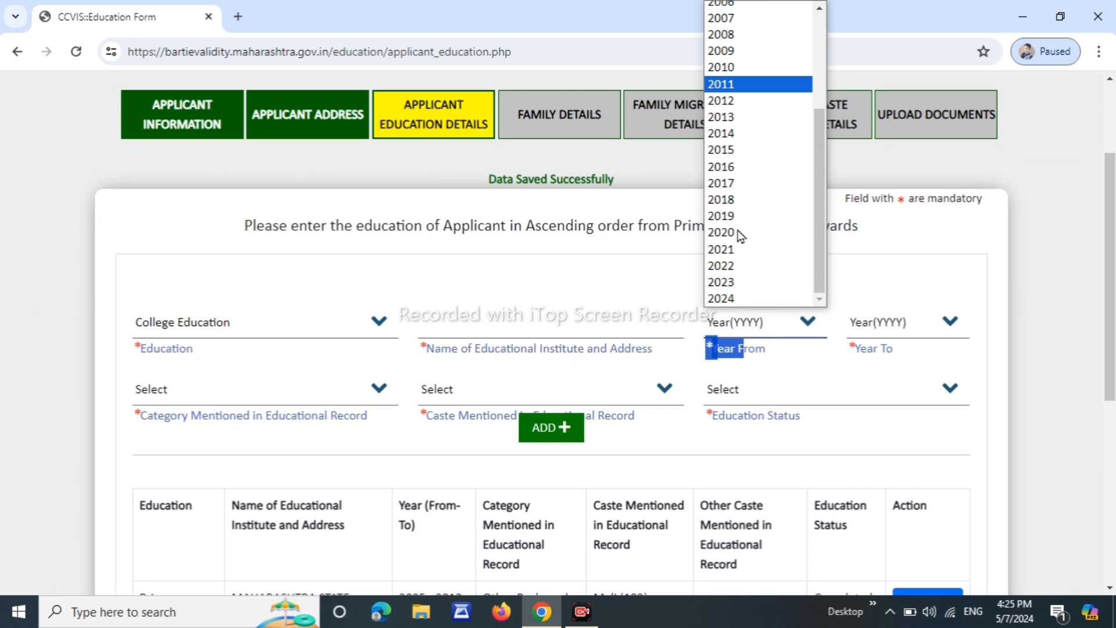
click(727, 185)
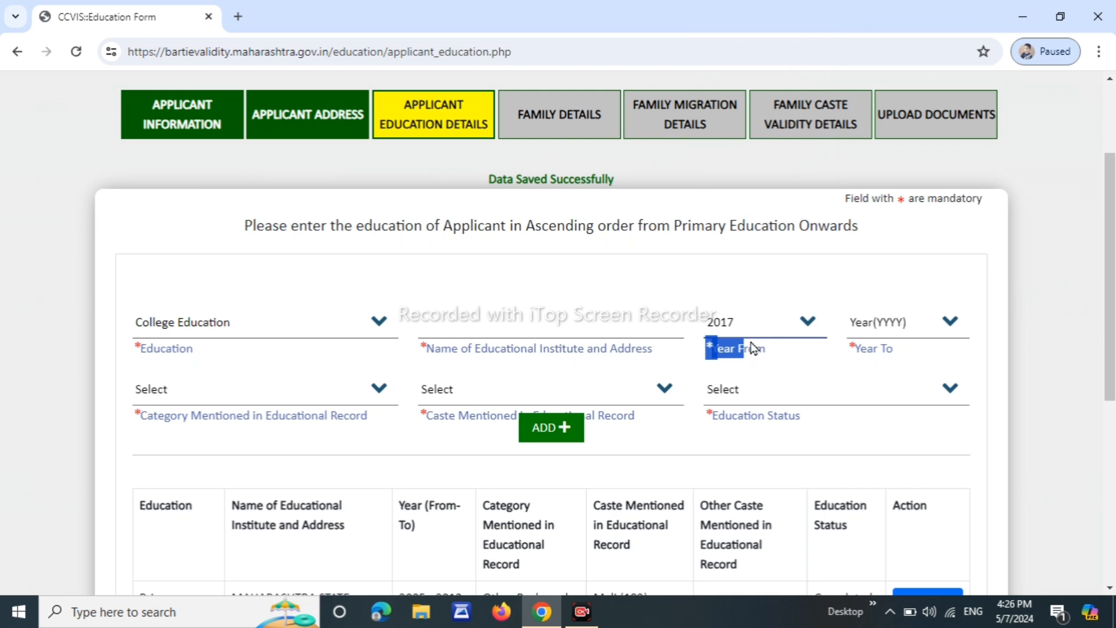
double_click(865, 350)
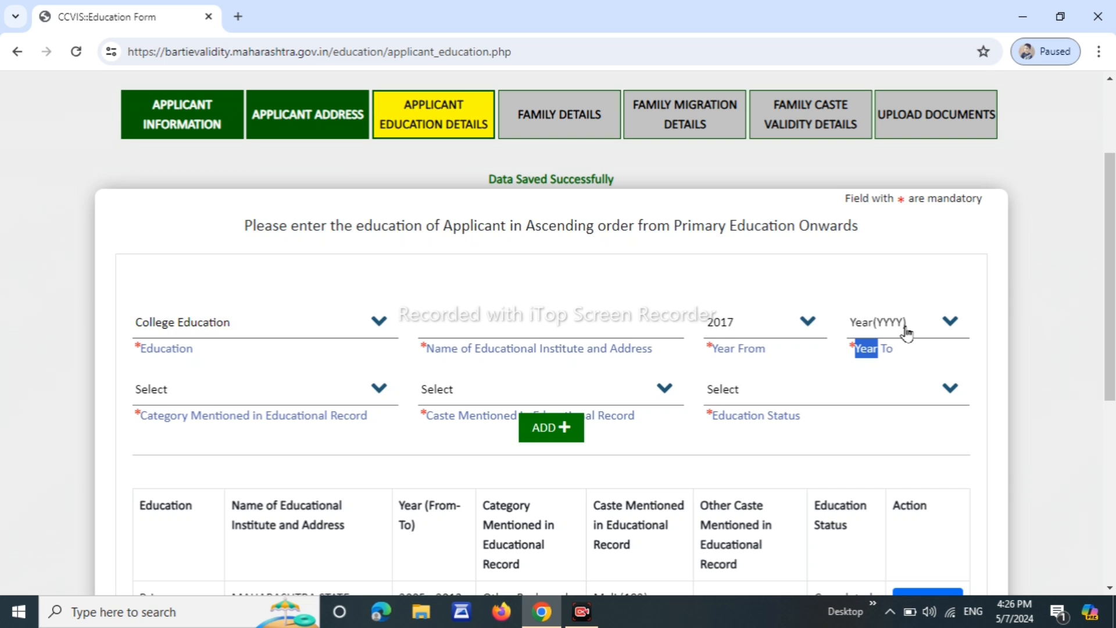
click(907, 330)
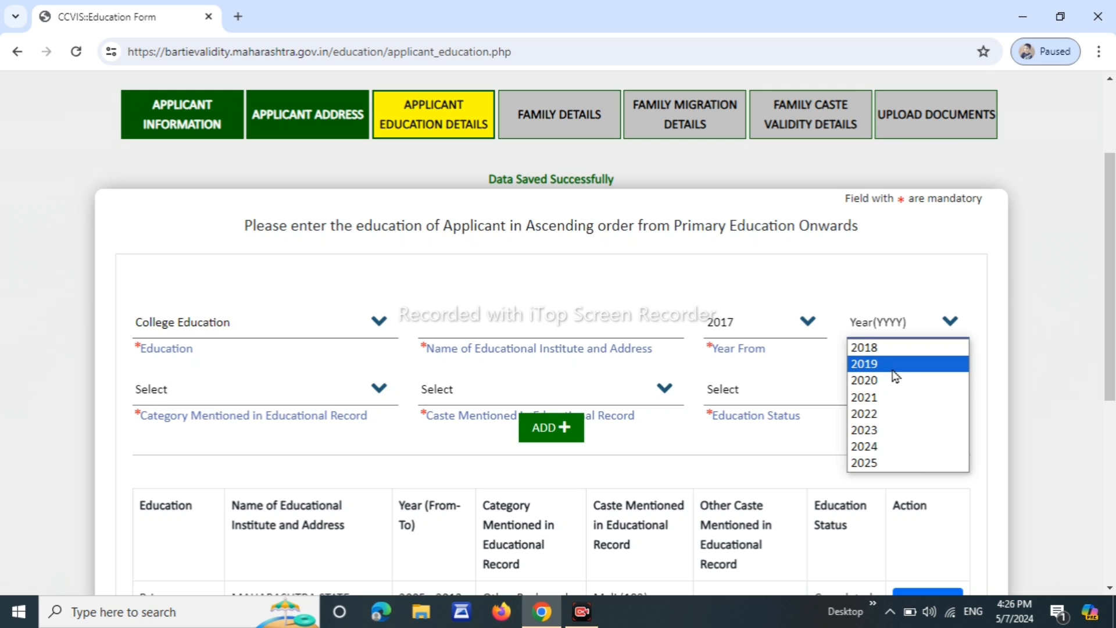
double_click(869, 349)
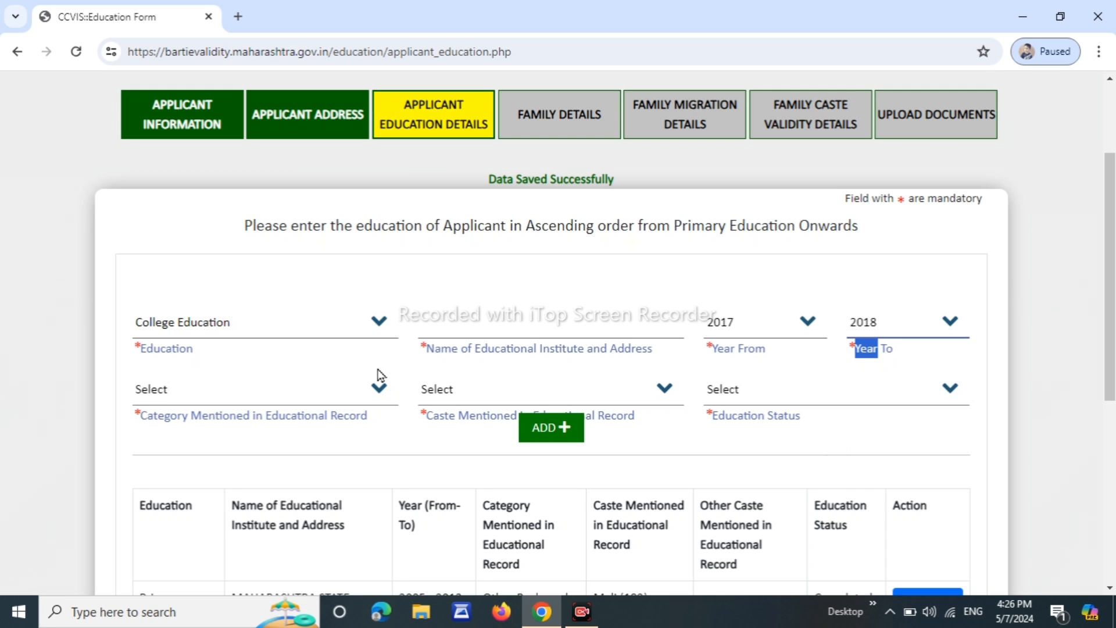
Set the category in the college education record to Other Backward Class and open its list of castes.
click(201, 397)
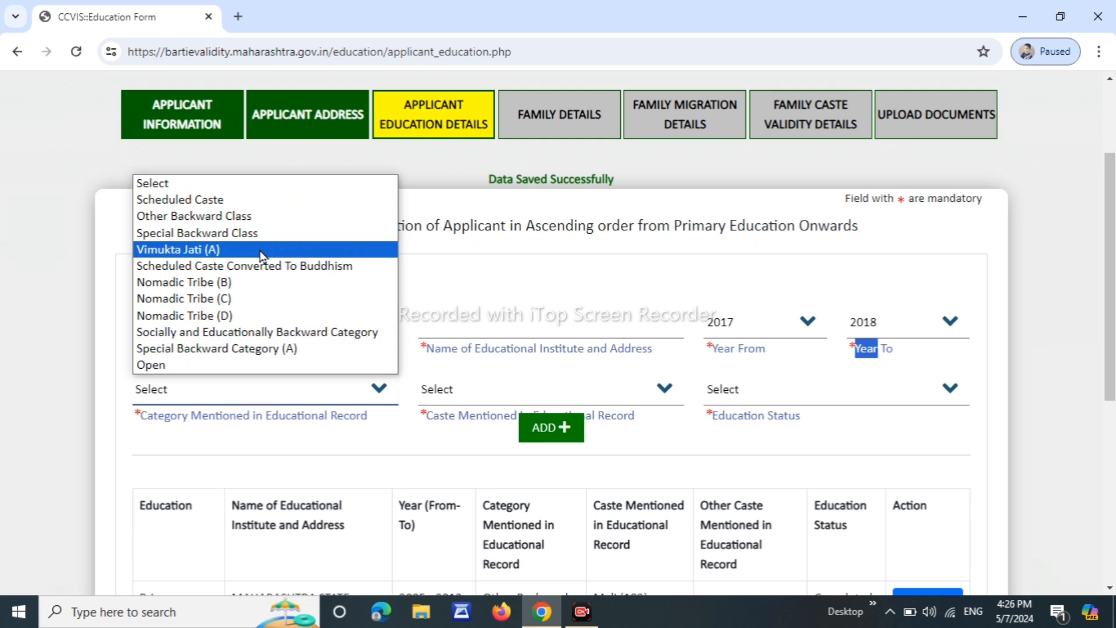
click(253, 217)
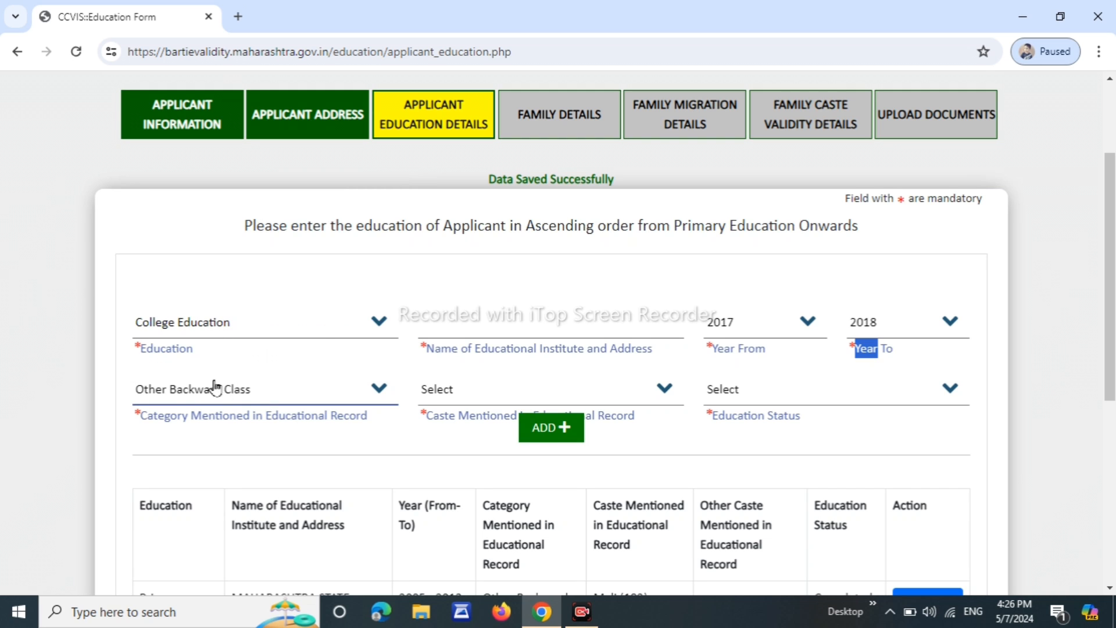
drag(438, 420, 605, 446)
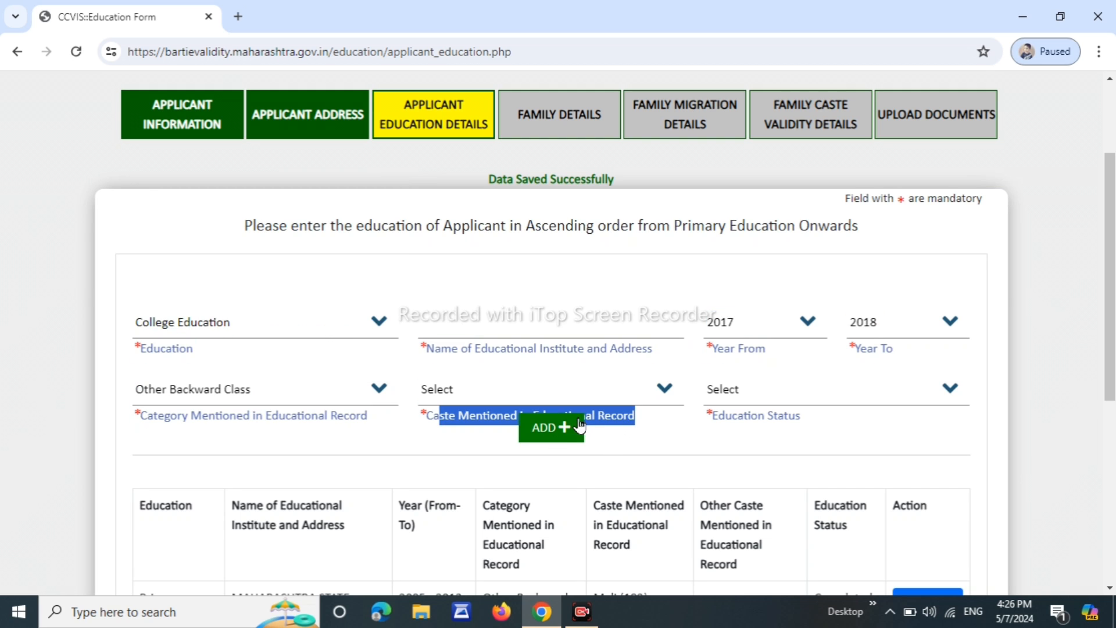
click(467, 401)
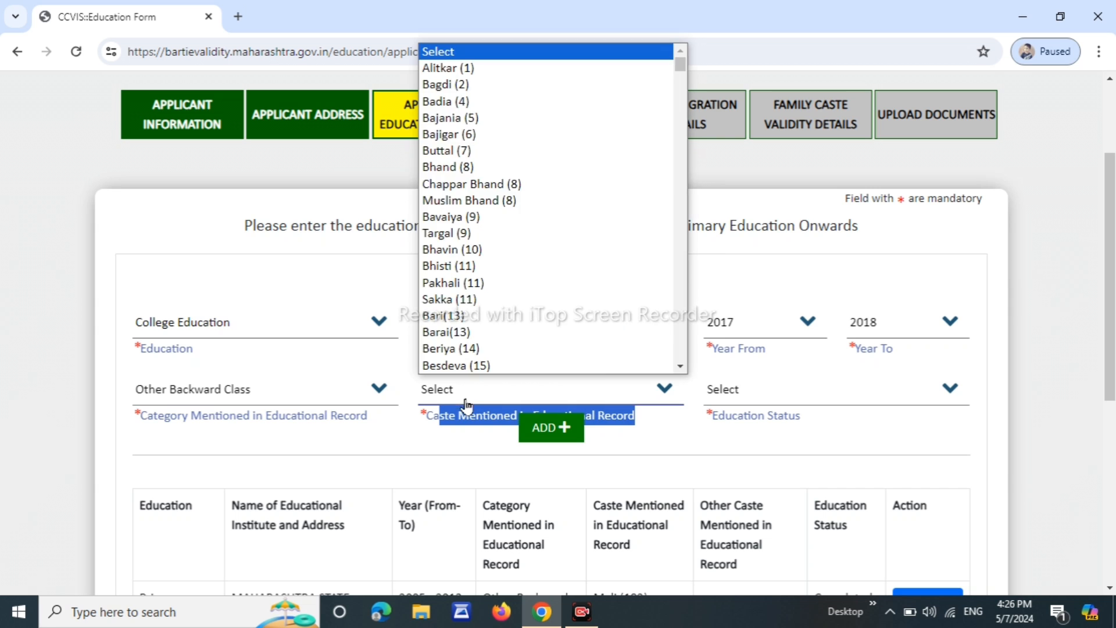
scroll(588, 278, down, 1)
Set the college education status to In Progress and save the education details to continue to the family details.
click(736, 402)
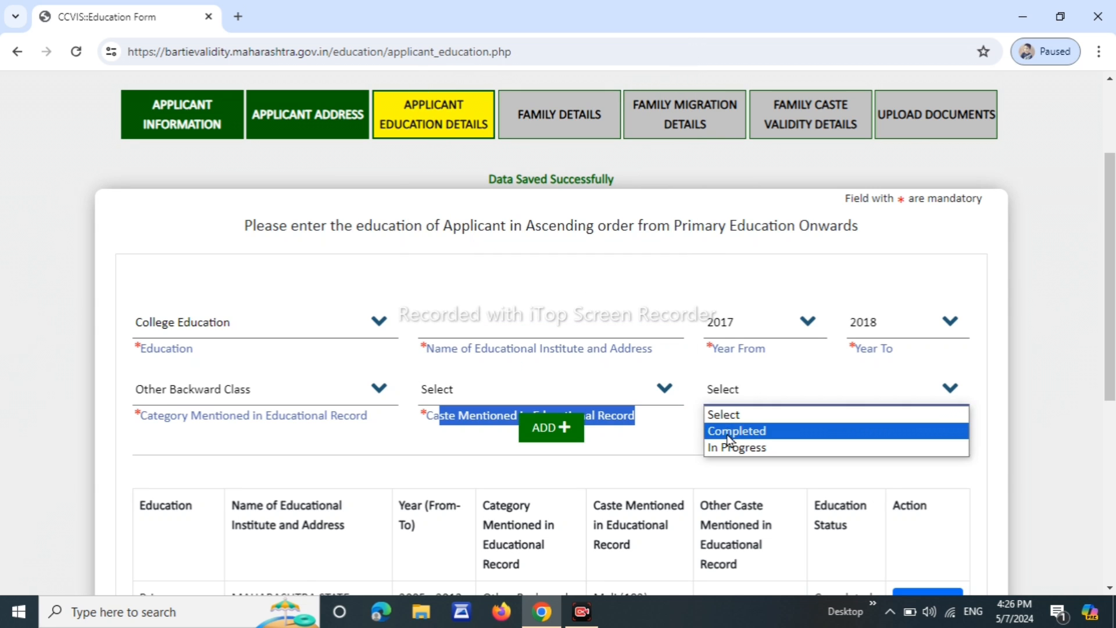
click(772, 447)
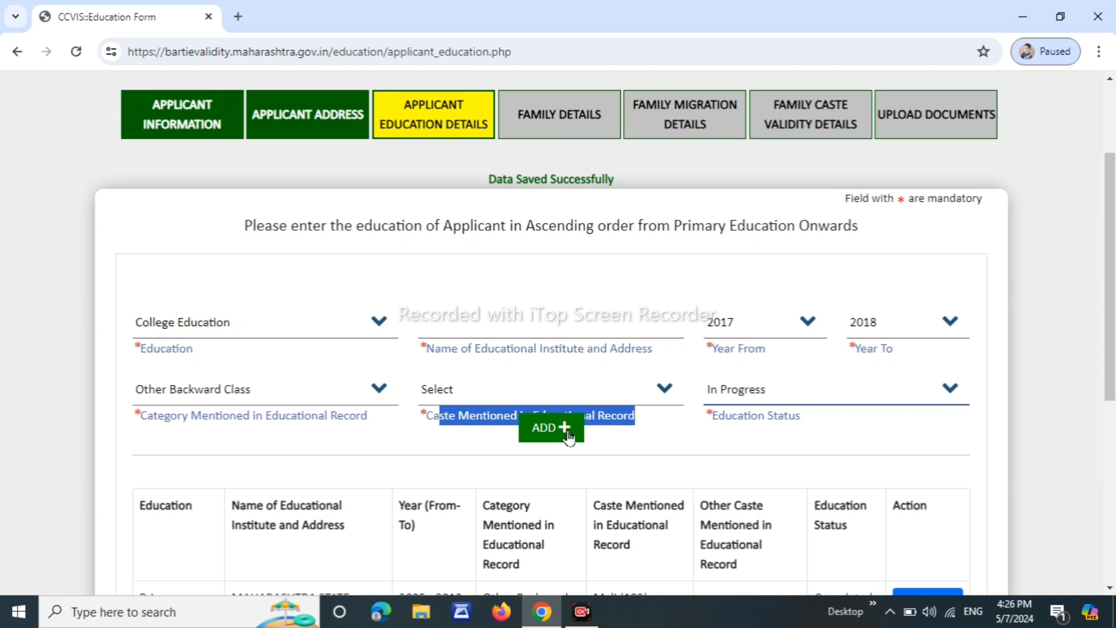
click(763, 401)
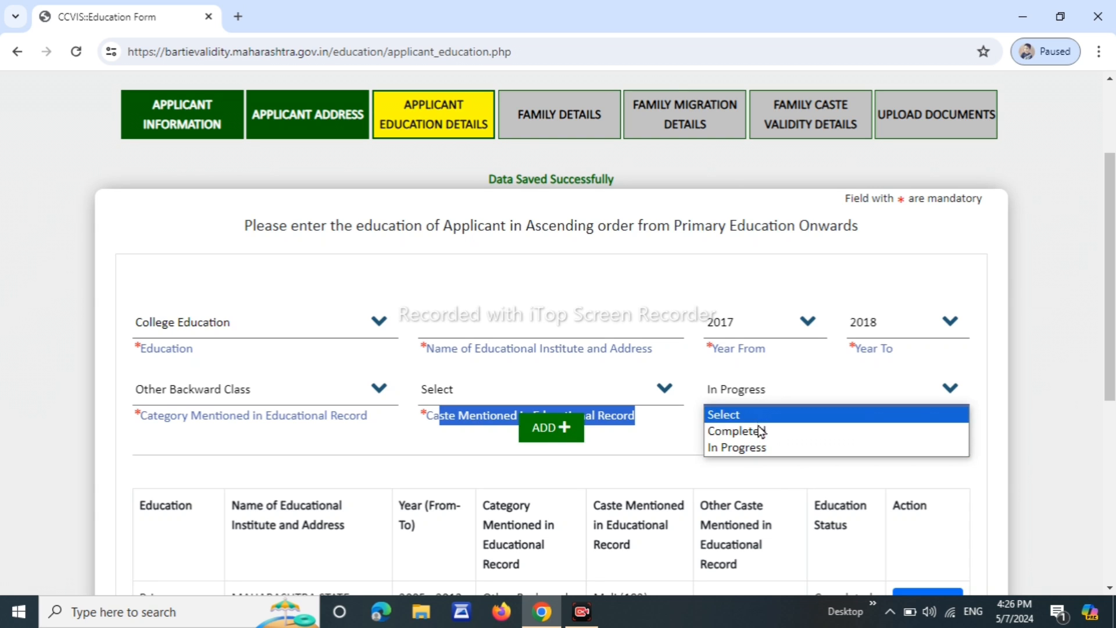
click(760, 431)
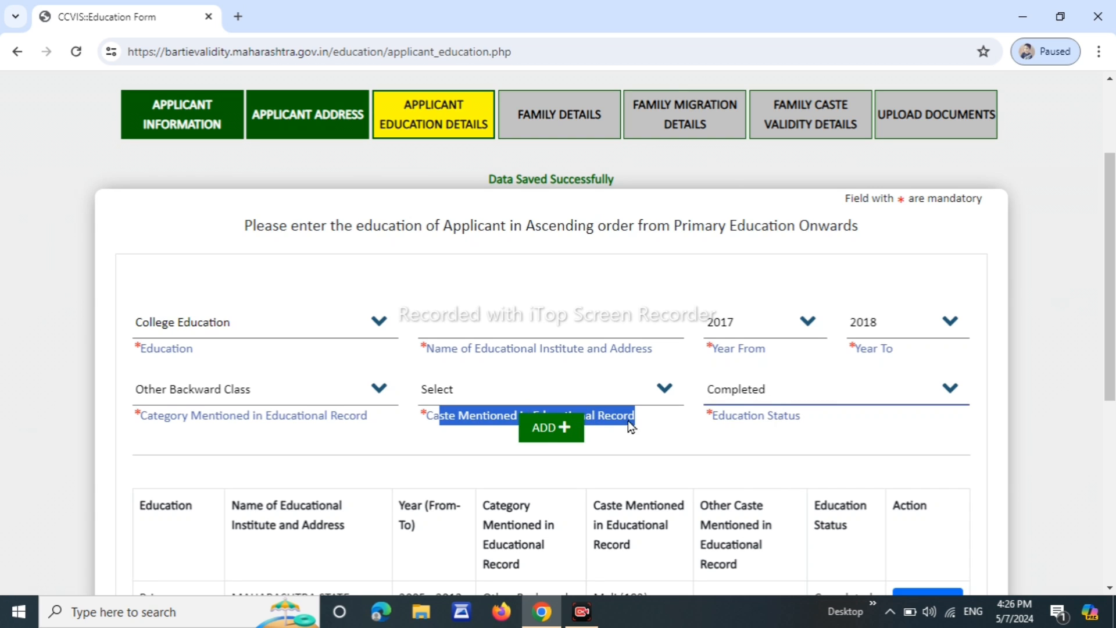
click(740, 400)
click(737, 446)
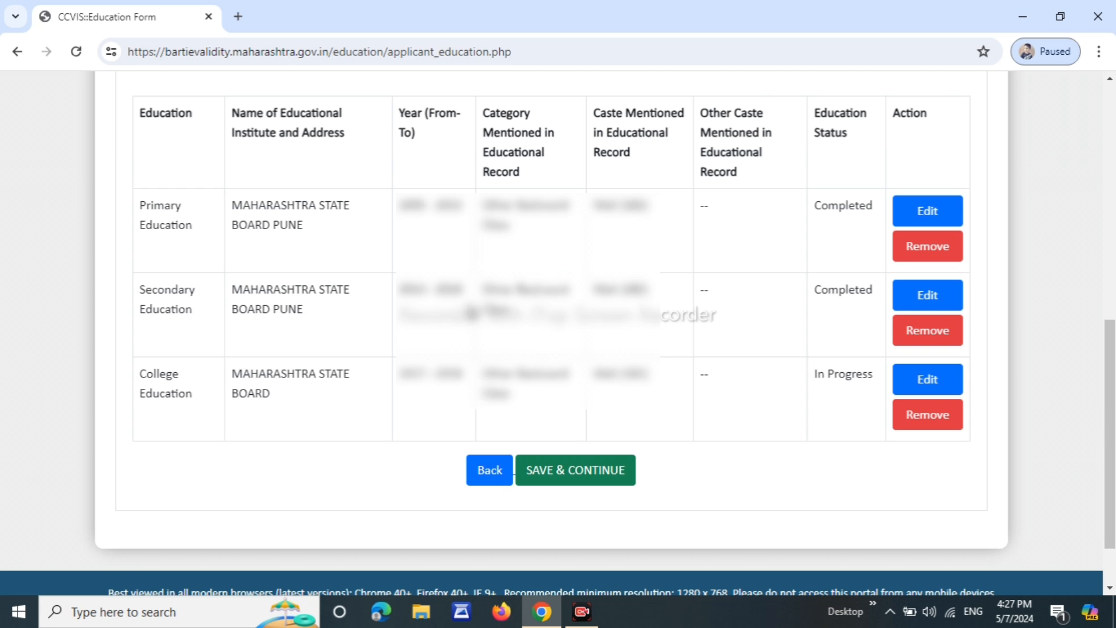
click(584, 484)
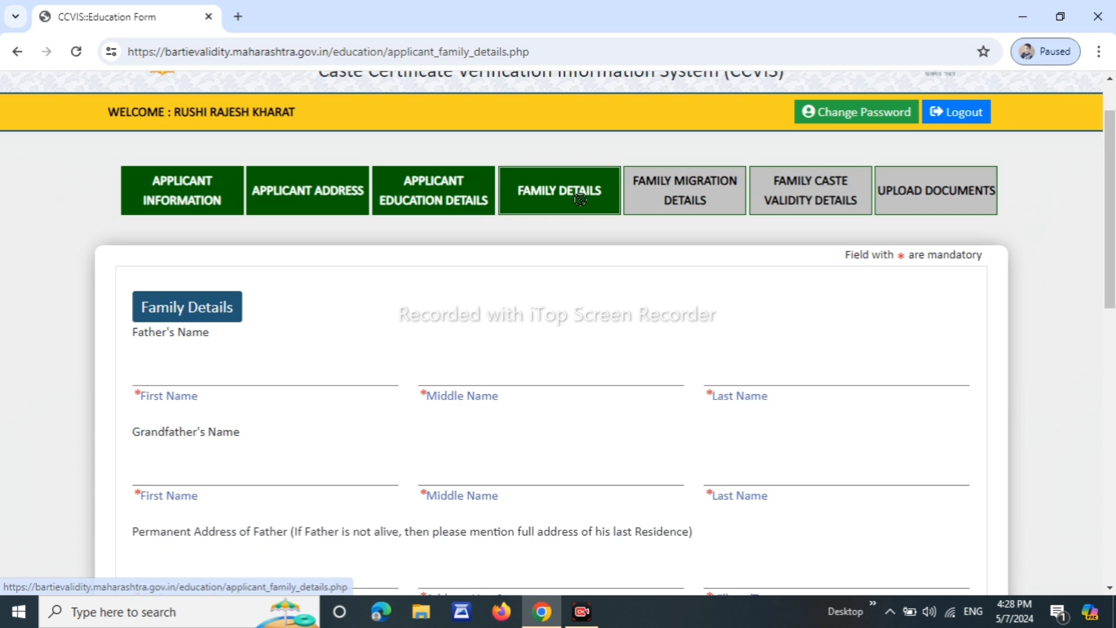
Review the name fields for the father and grandfather and the father's permanent address fields in the family details form.
scroll(585, 207, down, 1)
scroll(1038, 290, down, 3)
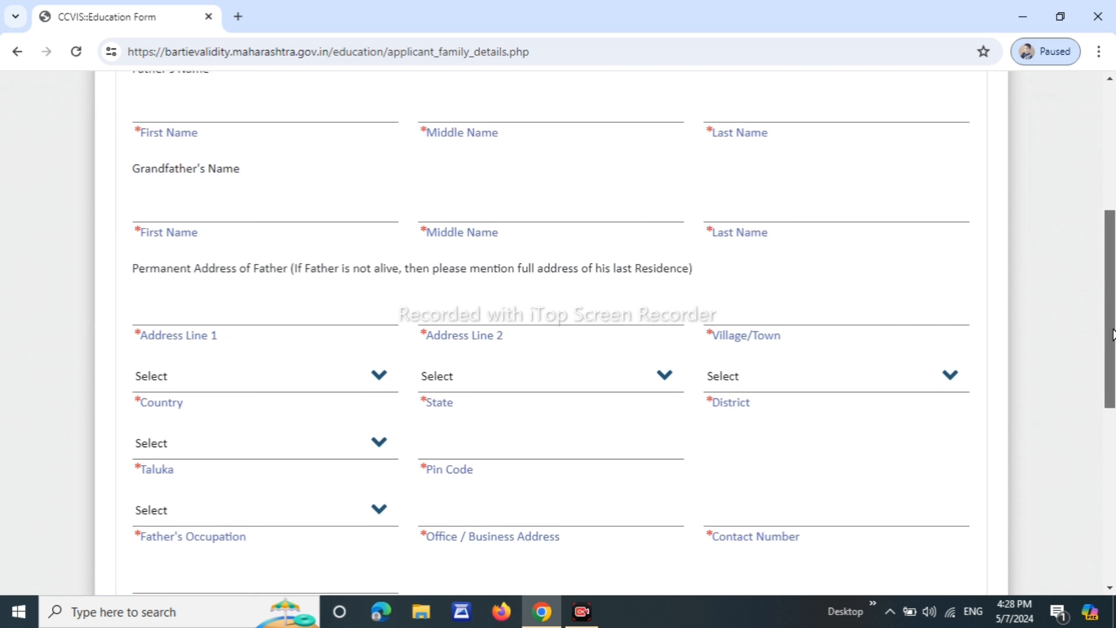
scroll(558, 332, up, 1)
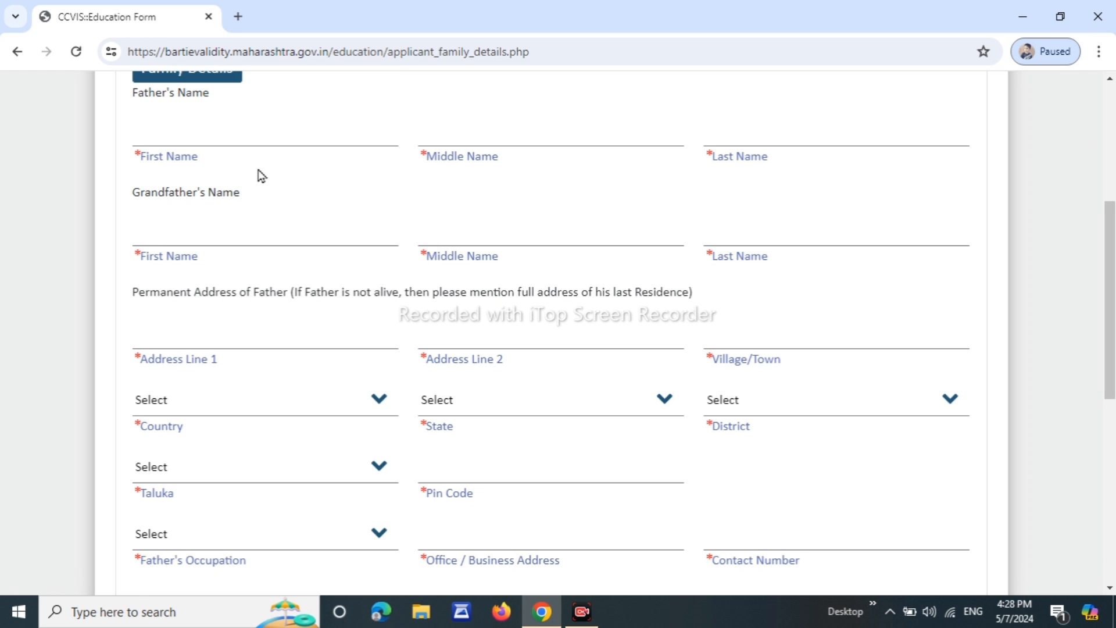
scroll(1111, 333, up, 1)
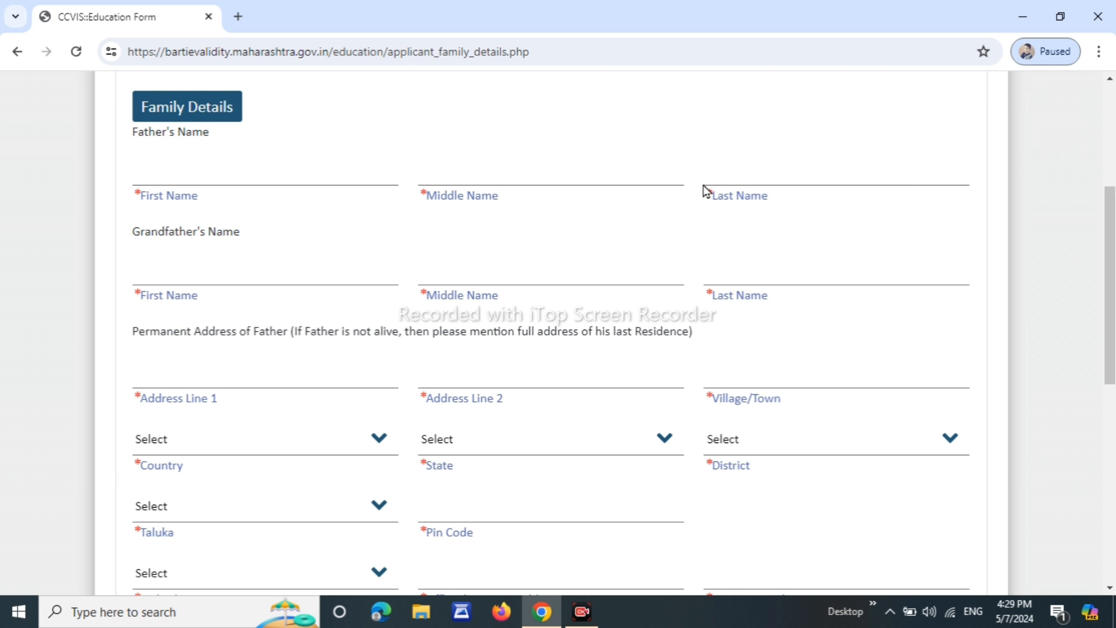
click(145, 282)
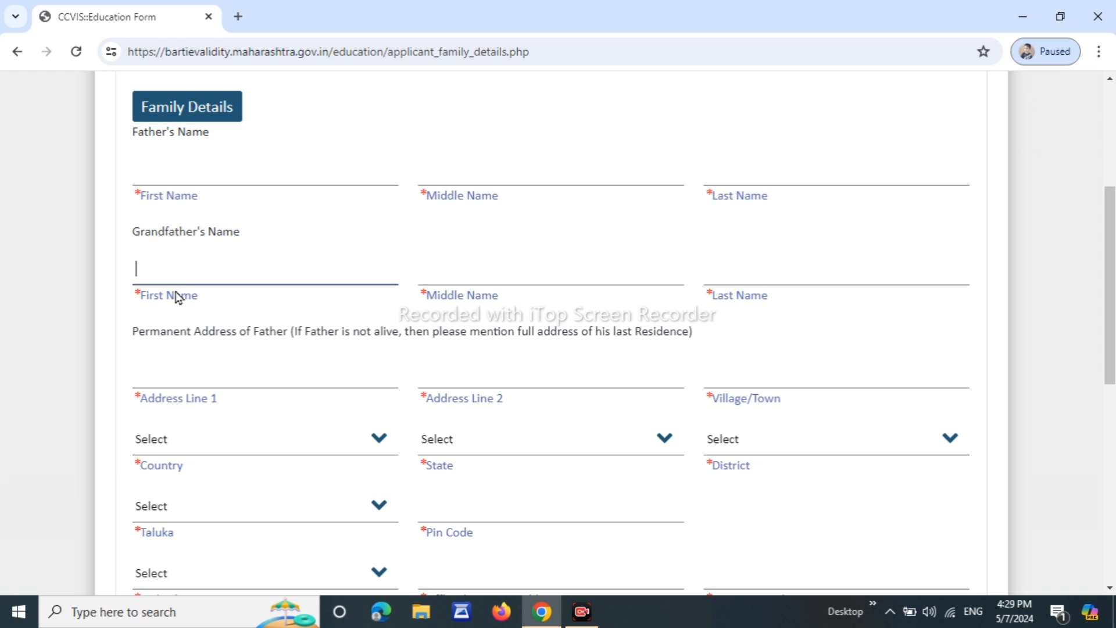
click(433, 300)
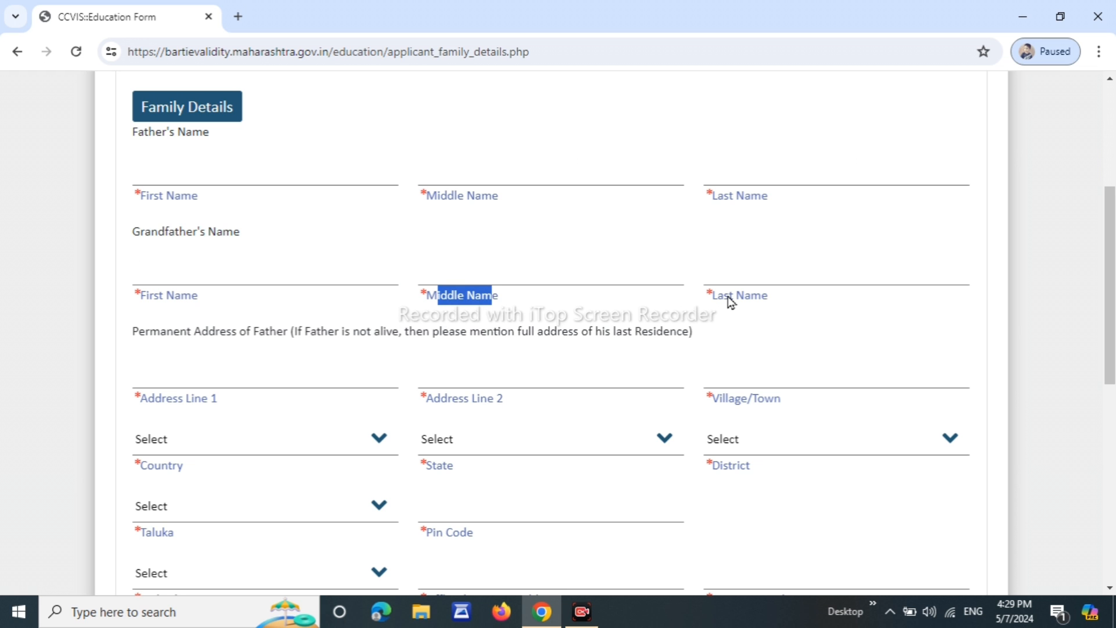
drag(726, 298, 775, 302)
scroll(722, 318, down, 3)
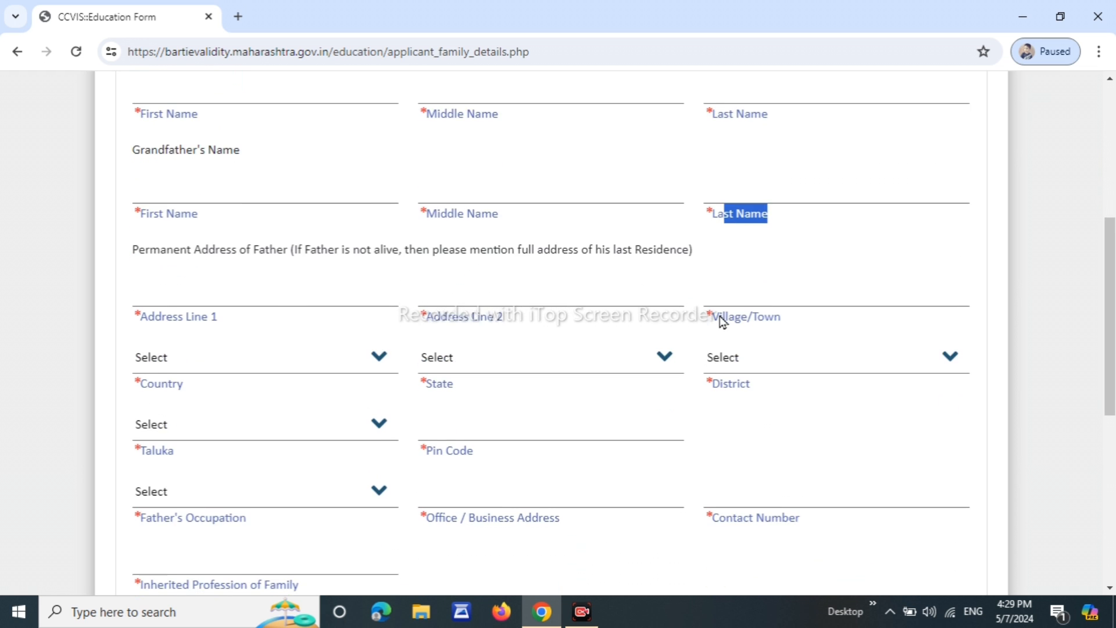
drag(146, 236, 196, 239)
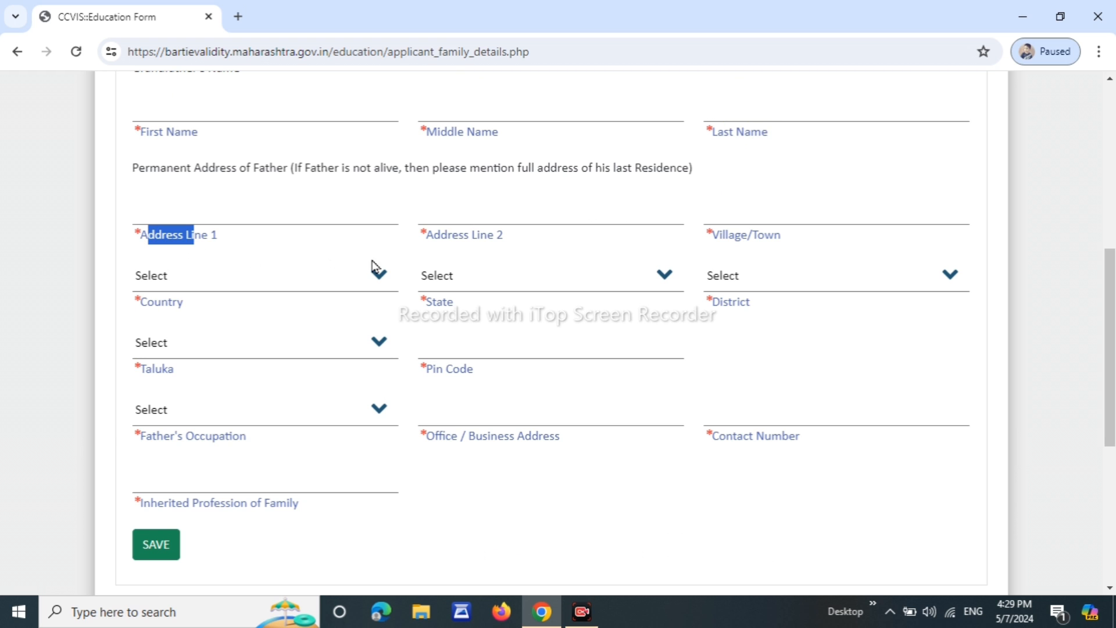
drag(439, 236, 503, 237)
drag(720, 235, 757, 238)
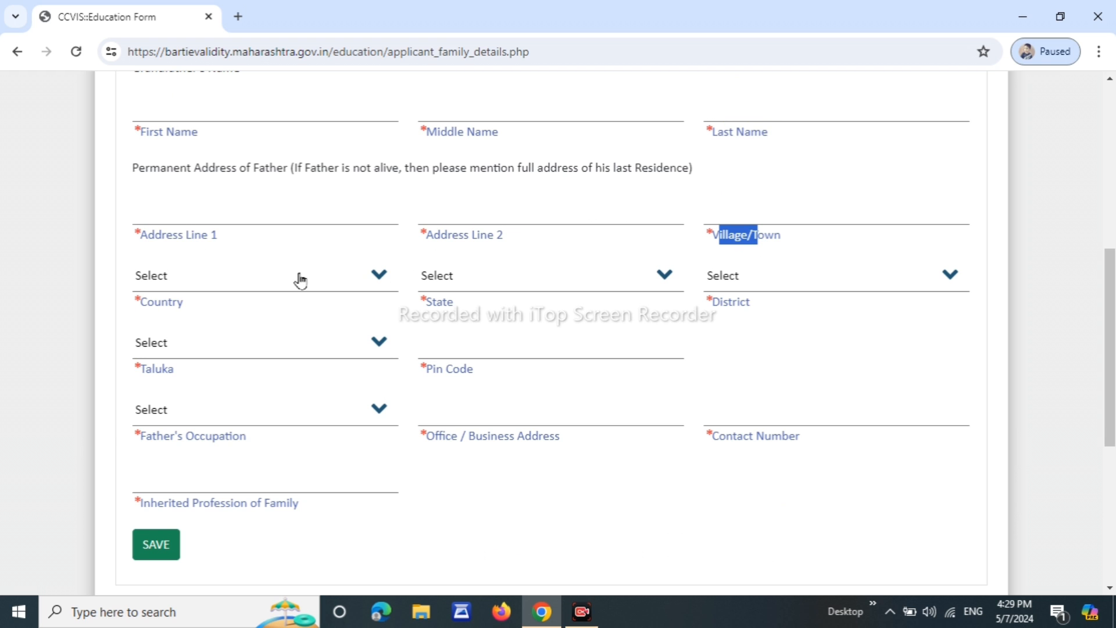
Set the country to India and the state to Maharashtra in the father's permanent address.
click(186, 285)
click(199, 323)
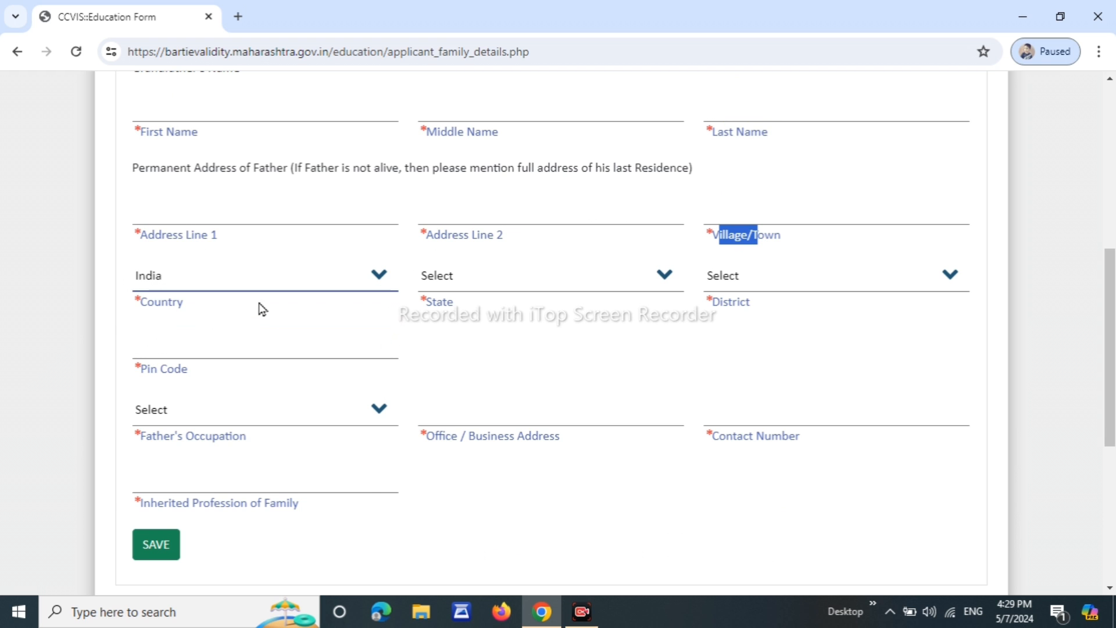
click(469, 288)
click(477, 318)
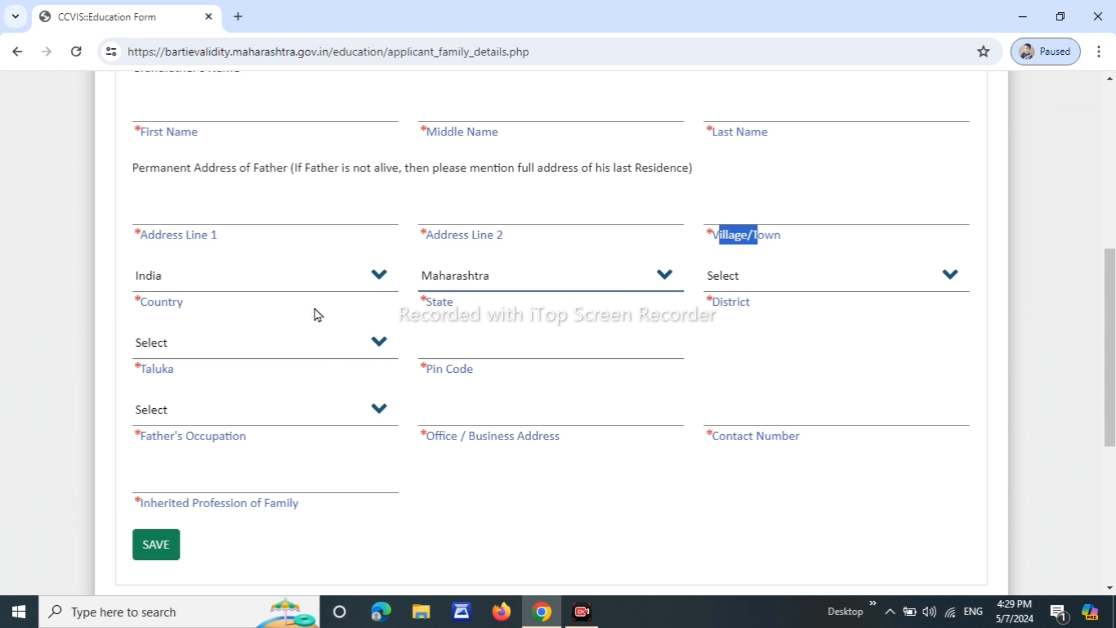
scroll(456, 366, down, 1)
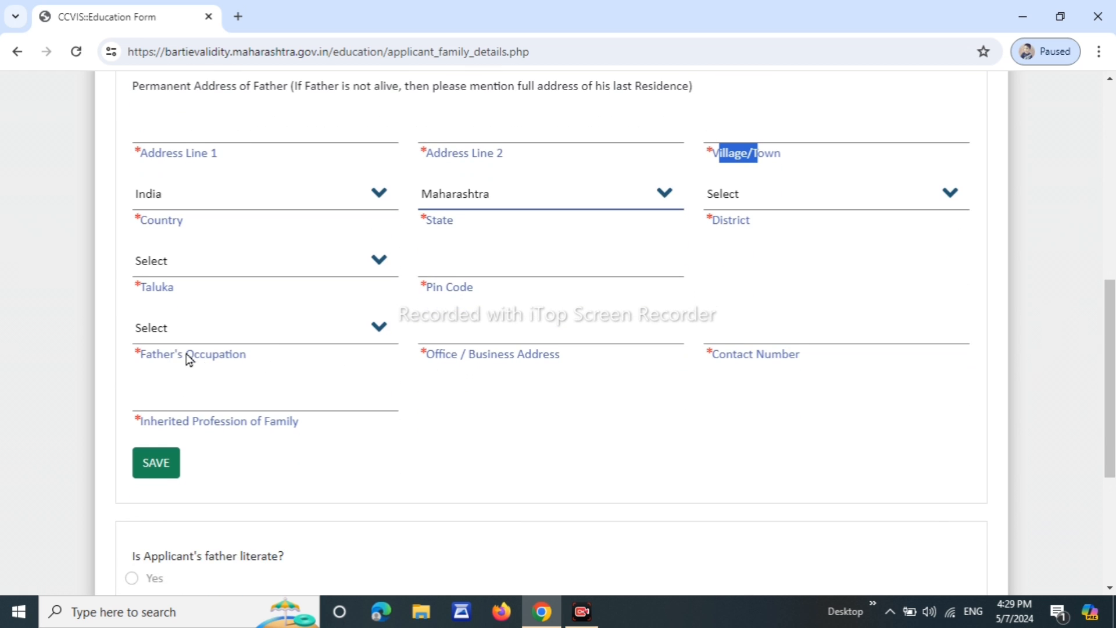
click(226, 341)
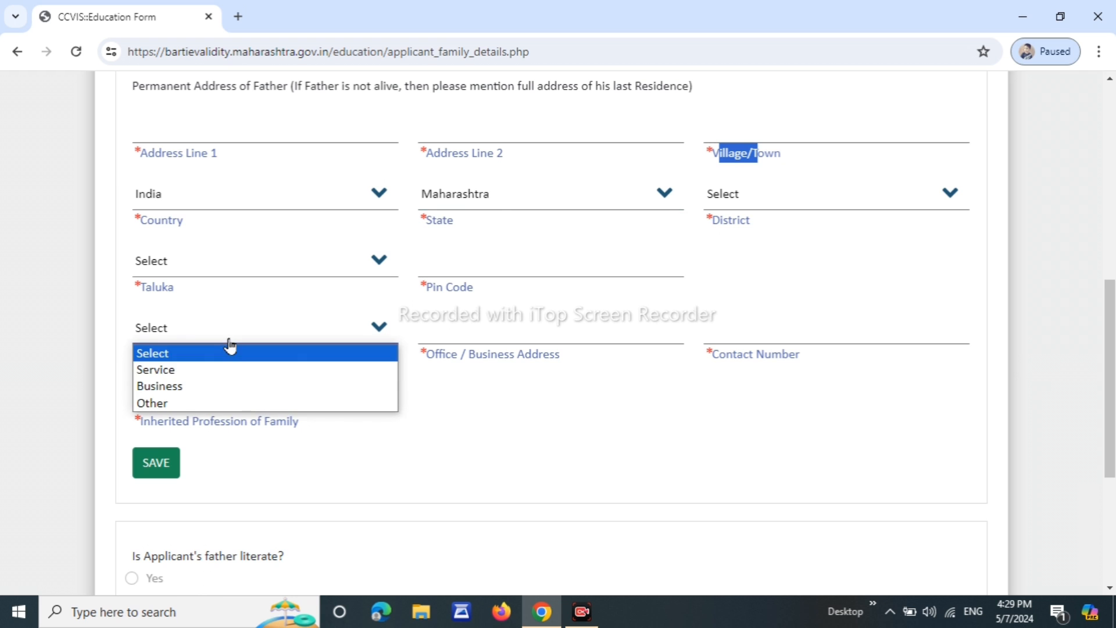
click(221, 404)
click(199, 334)
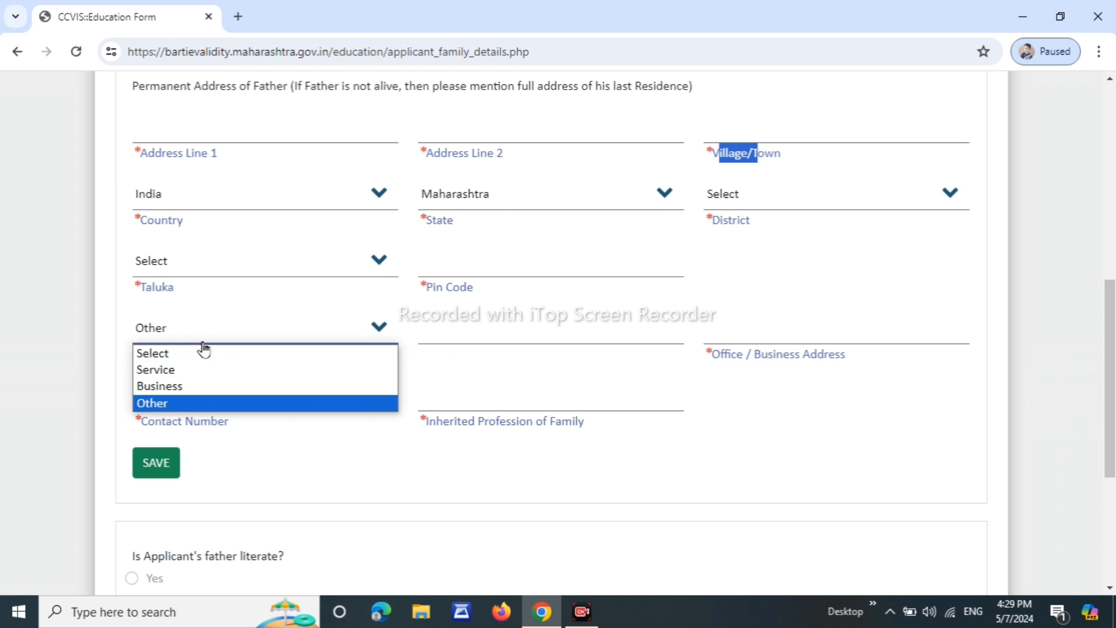
click(204, 353)
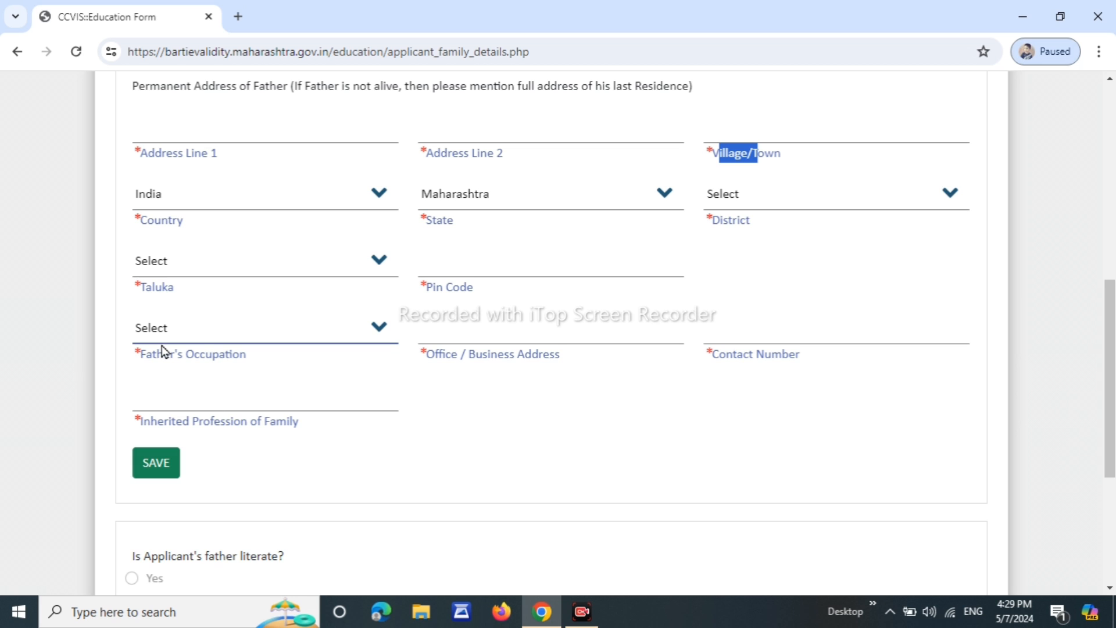
Set the father's occupation to Other and specify it as AGRICLUTURE.
click(190, 351)
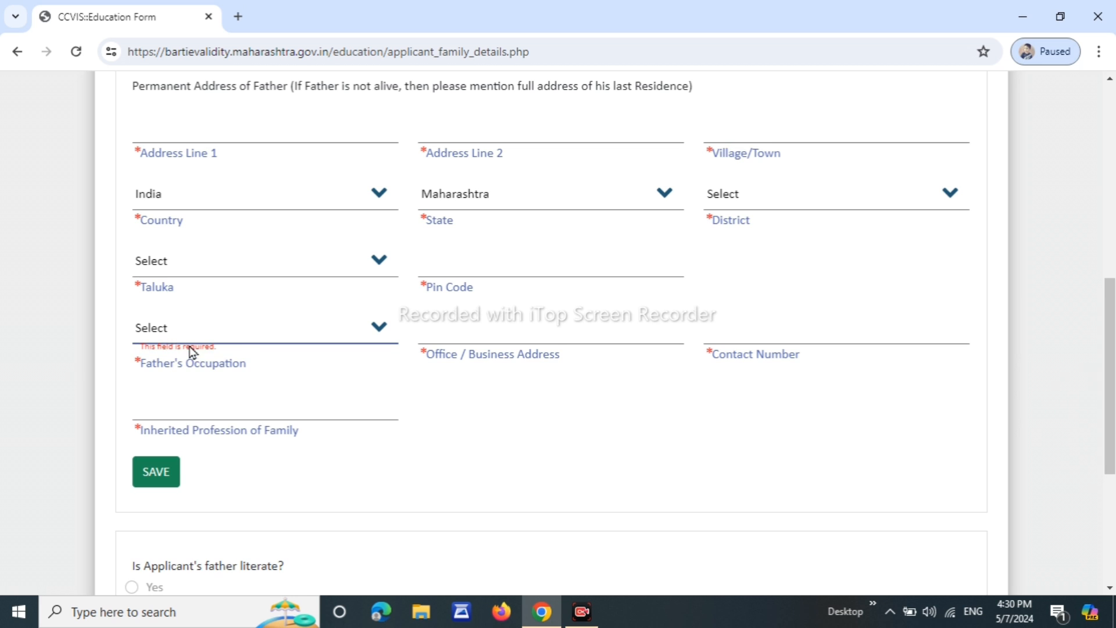
click(211, 350)
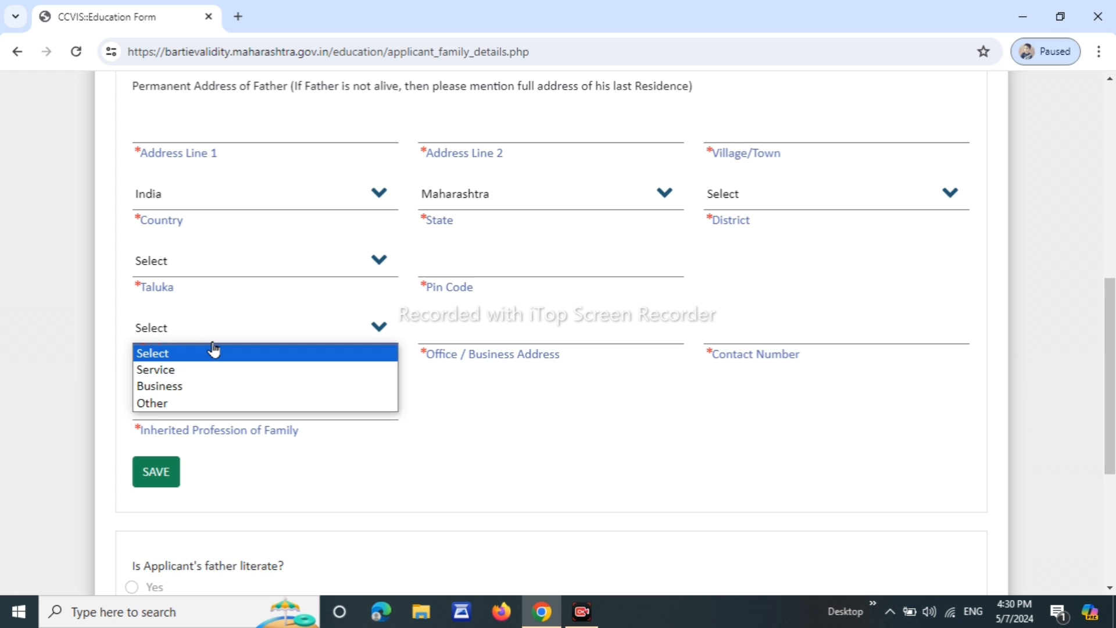
click(211, 403)
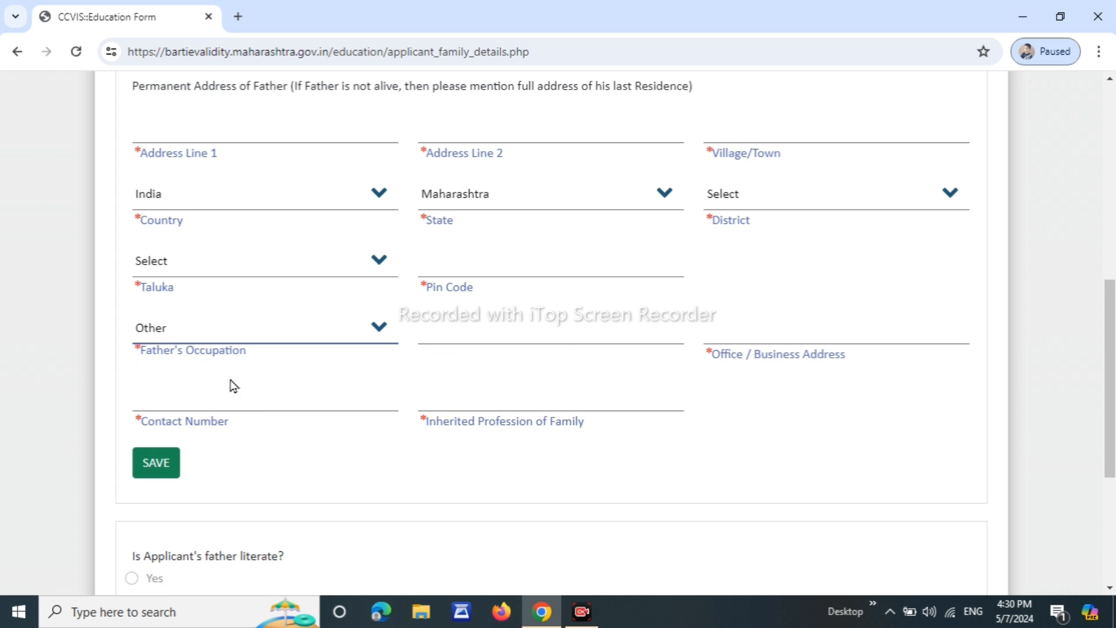
click(448, 333)
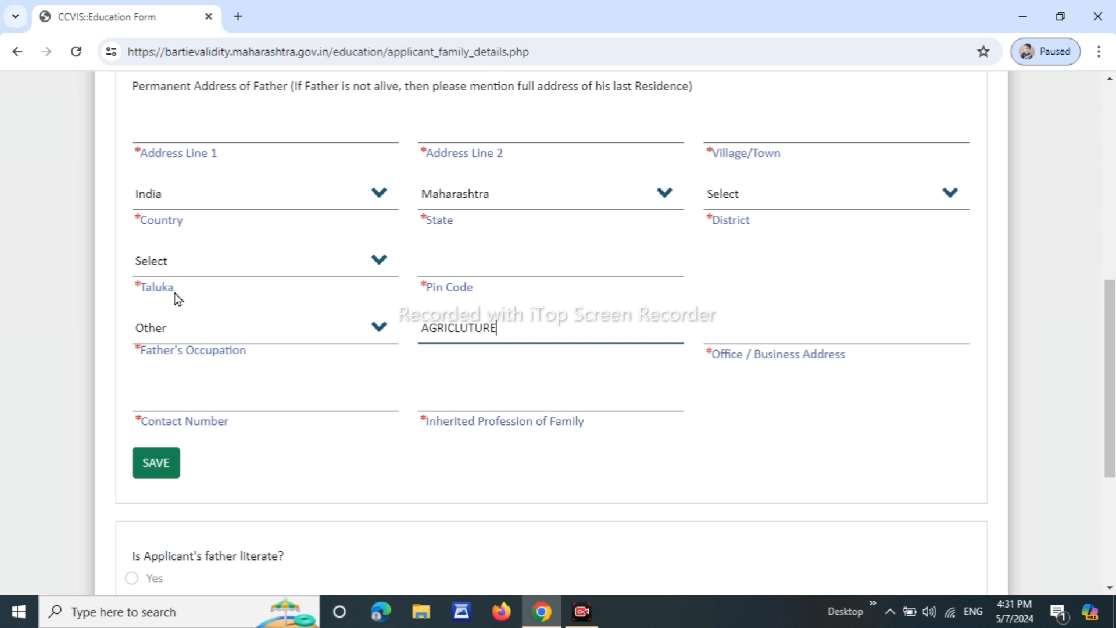
Enter FARMING as the inherited profession of the family.
drag(148, 423, 184, 422)
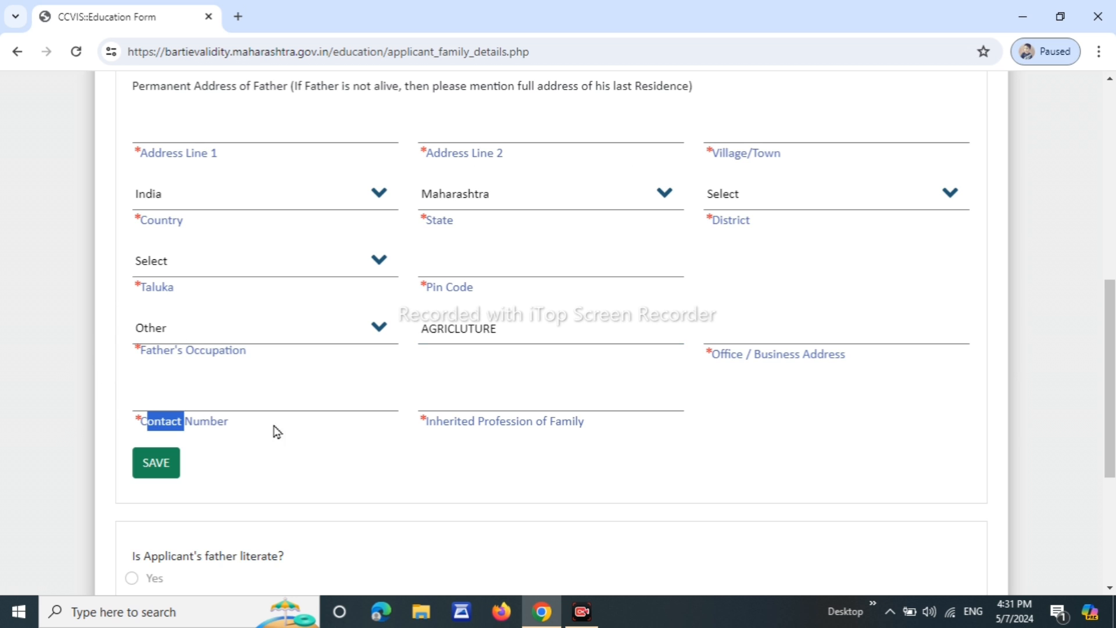
drag(429, 422, 584, 444)
click(577, 401)
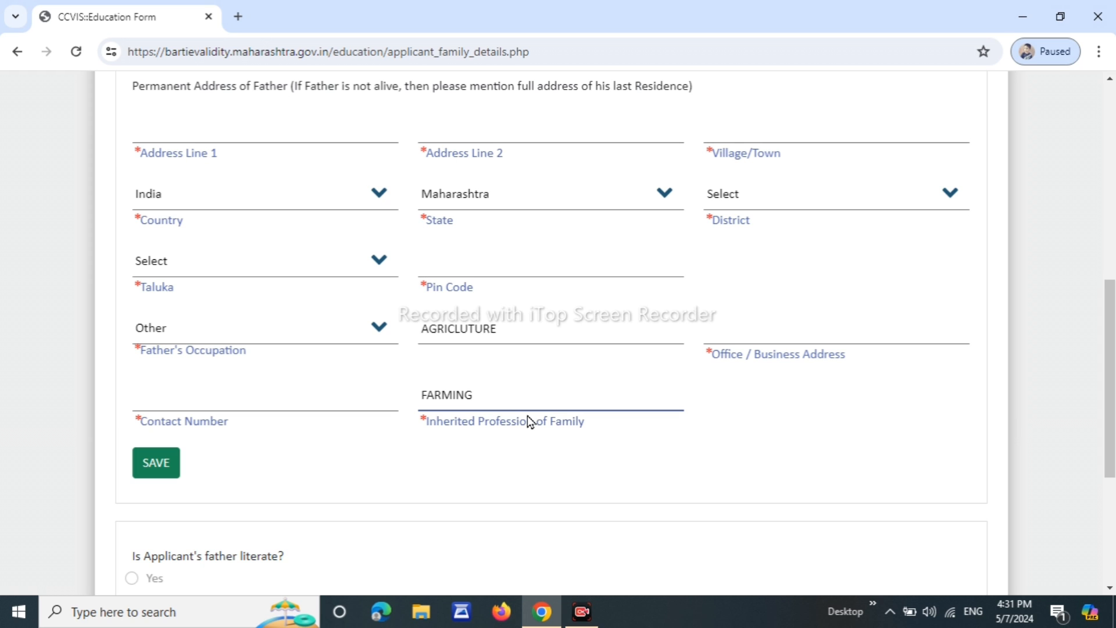
Answer Yes to whether the applicant's father is literate and open the list of education levels for his education record.
scroll(528, 416, down, 5)
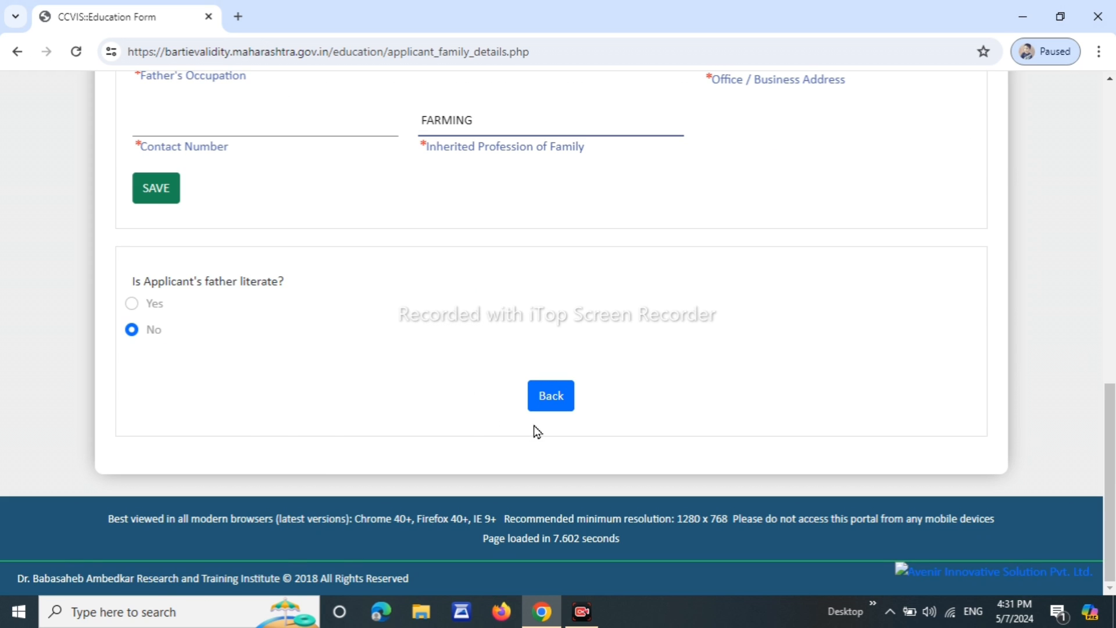
drag(152, 283, 249, 298)
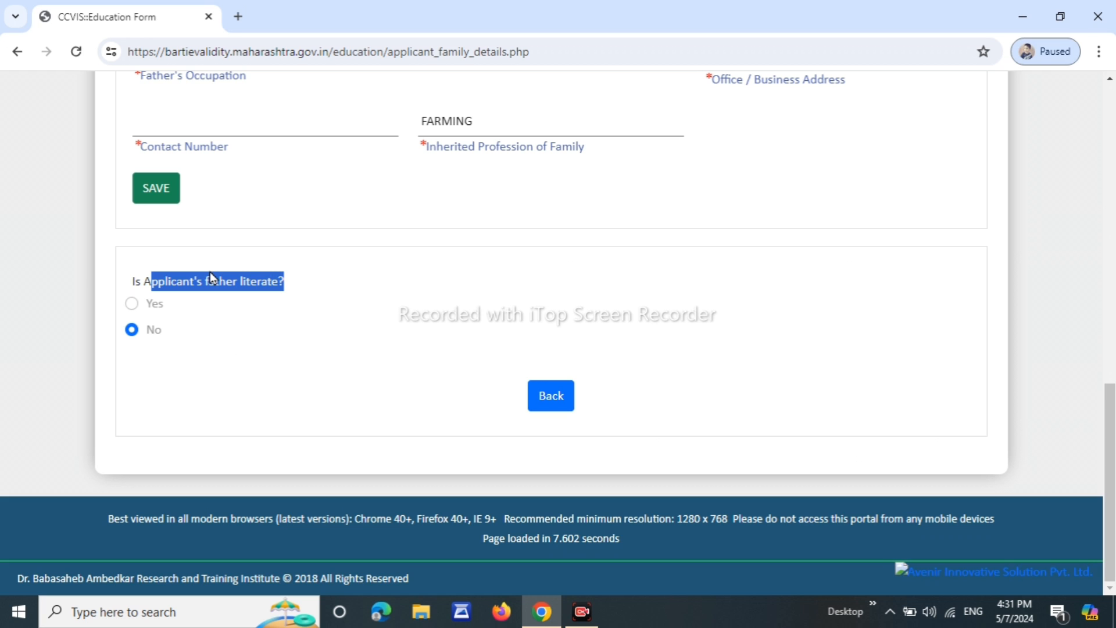
click(132, 303)
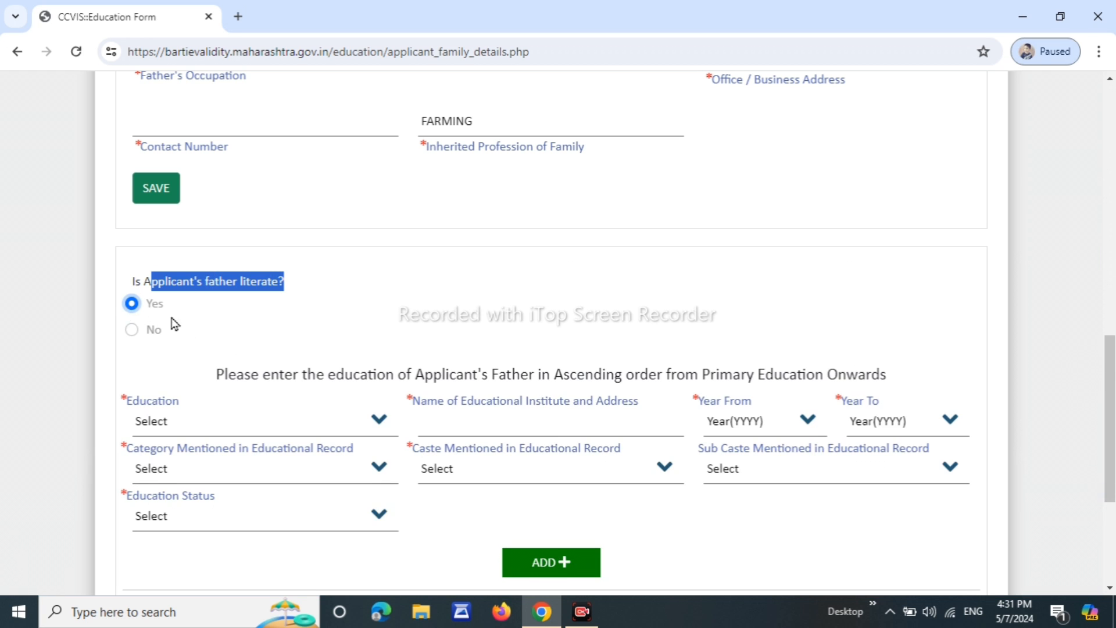
scroll(212, 364, down, 1)
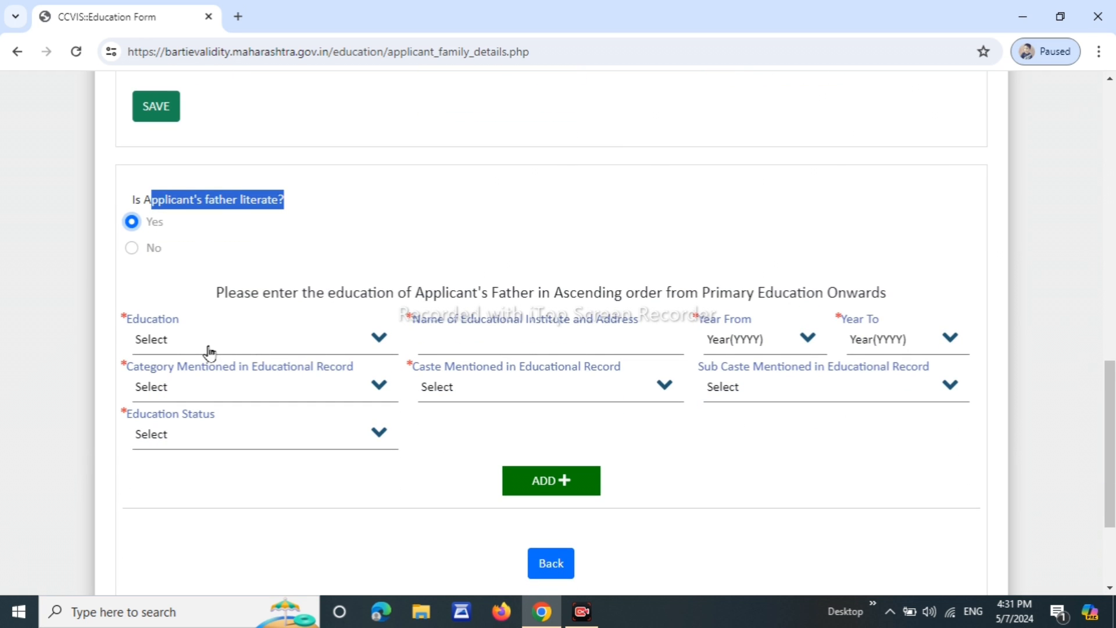
click(206, 349)
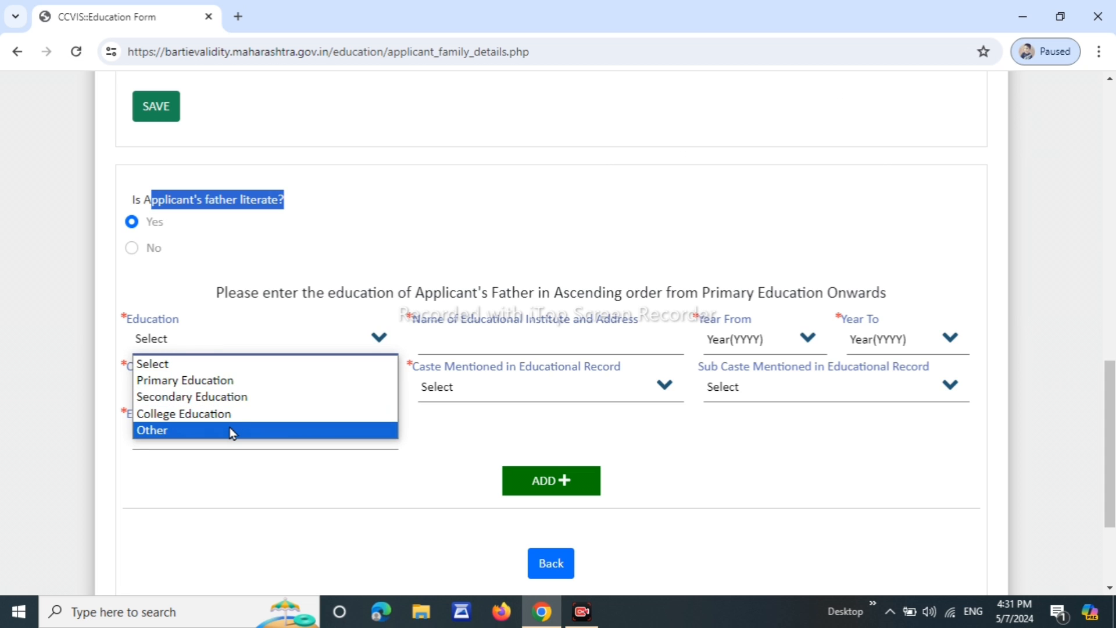
Select Secondary Education as the father's education level and set its starting year to 1983.
click(269, 396)
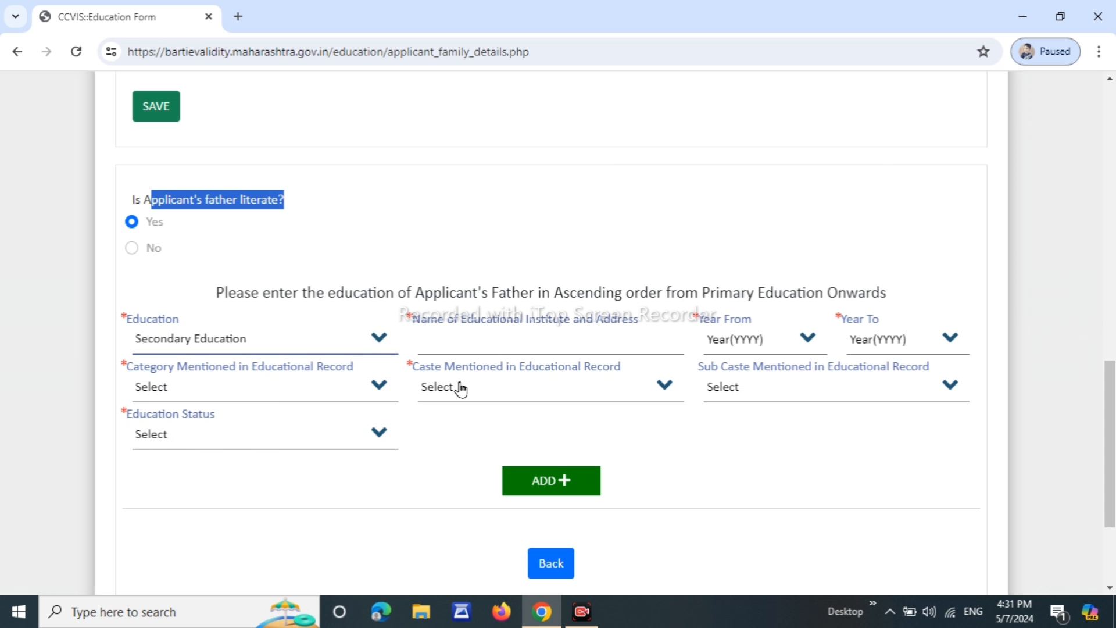
click(433, 323)
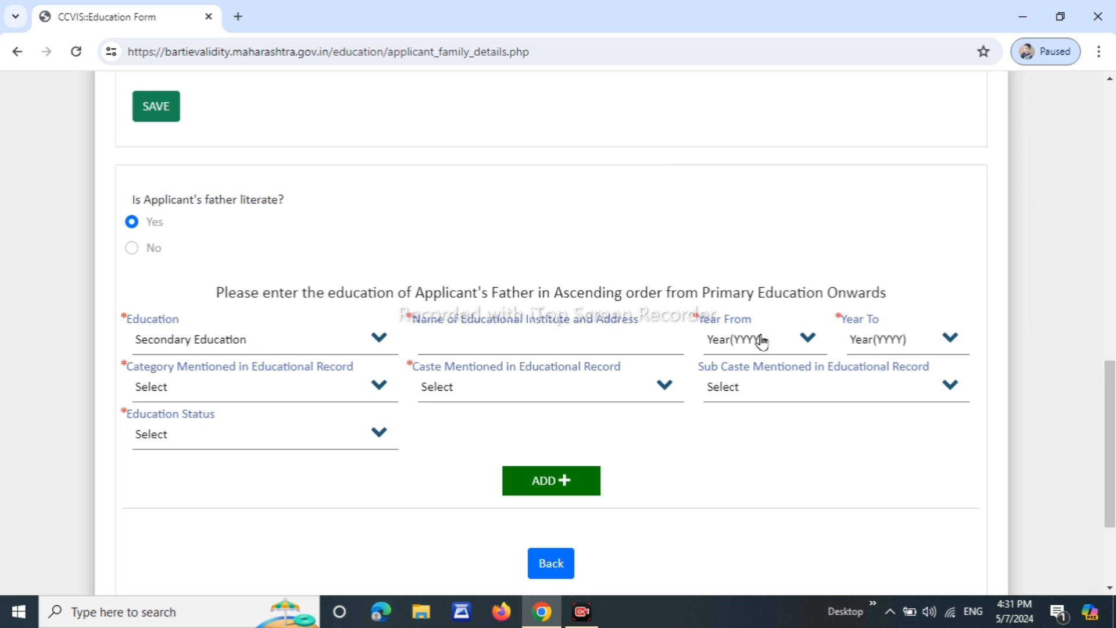
click(783, 351)
scroll(773, 180, down, 10)
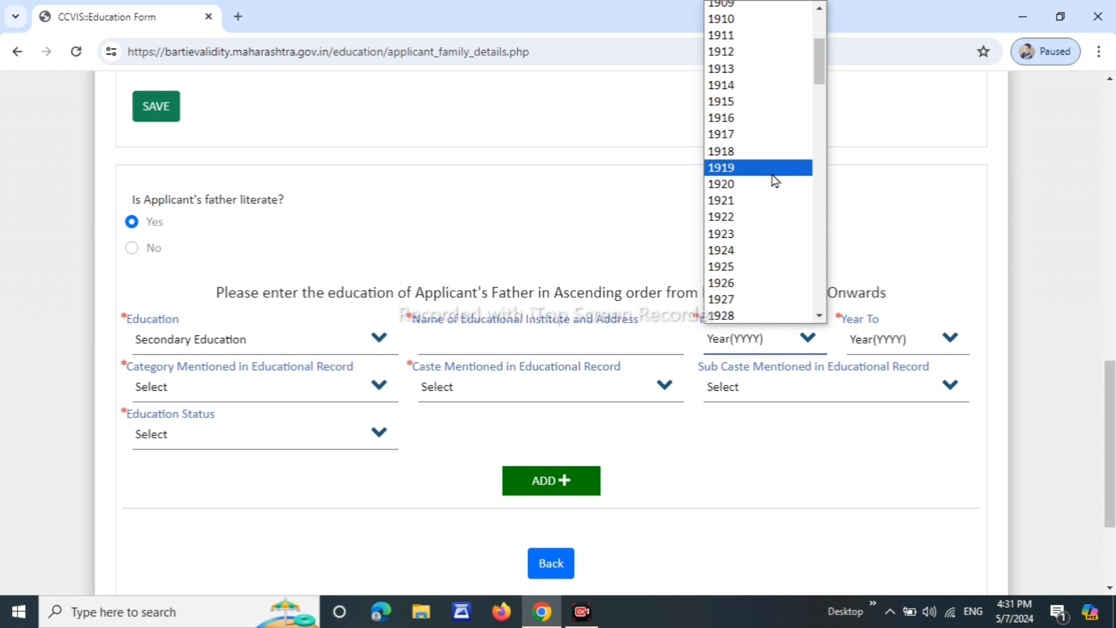
scroll(756, 226, down, 18)
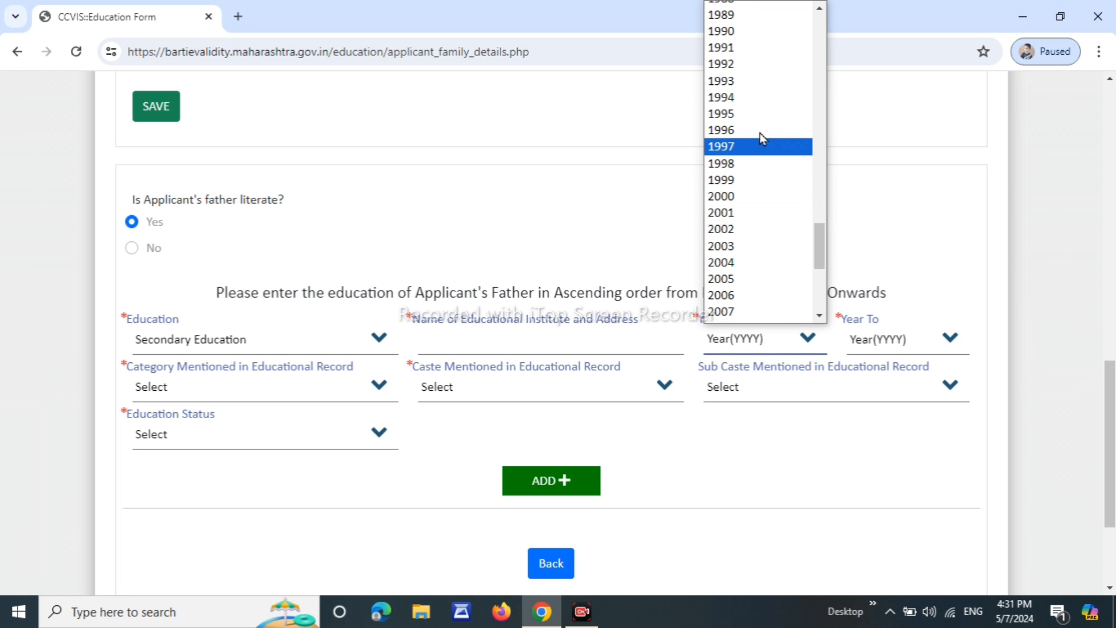
scroll(757, 80, up, 7)
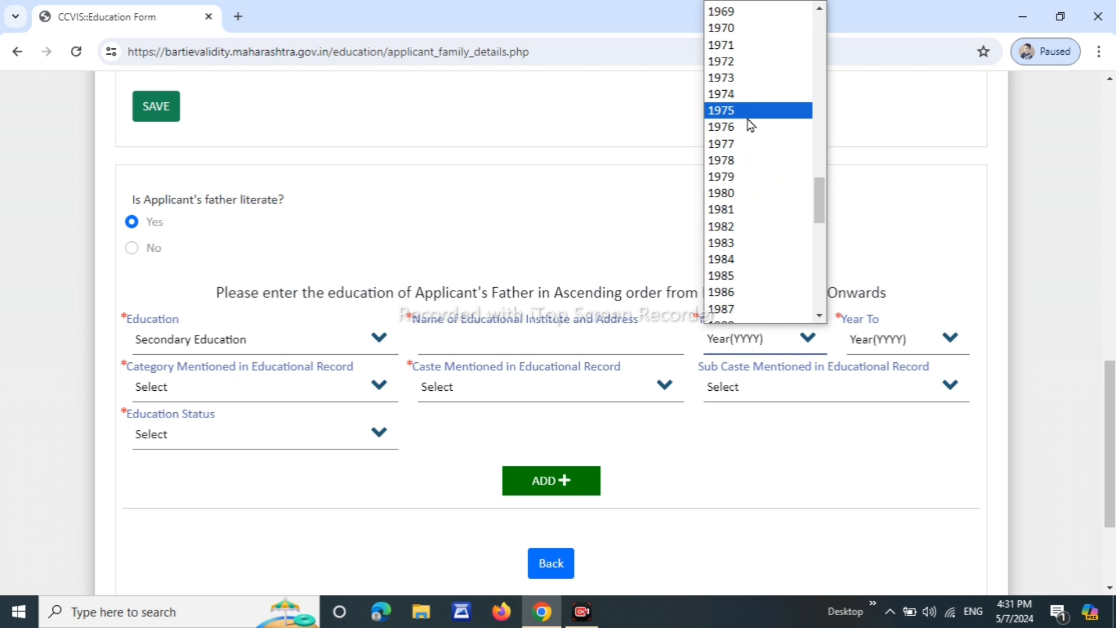
click(744, 245)
Set the end year of the father's secondary education to 1995.
click(865, 348)
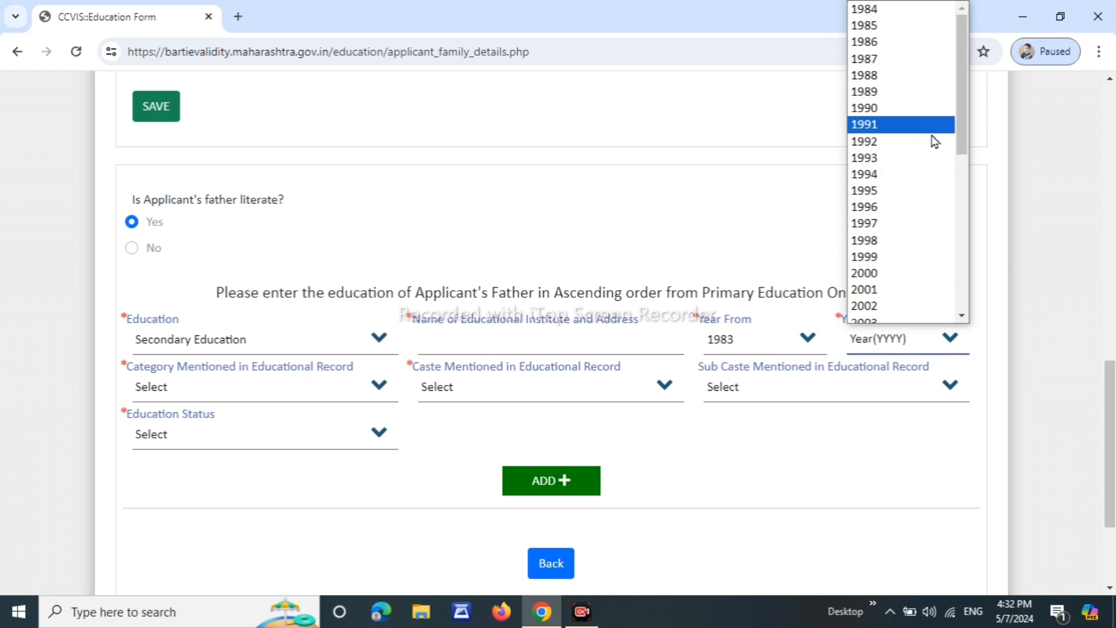
scroll(921, 235, down, 3)
scroll(919, 233, up, 3)
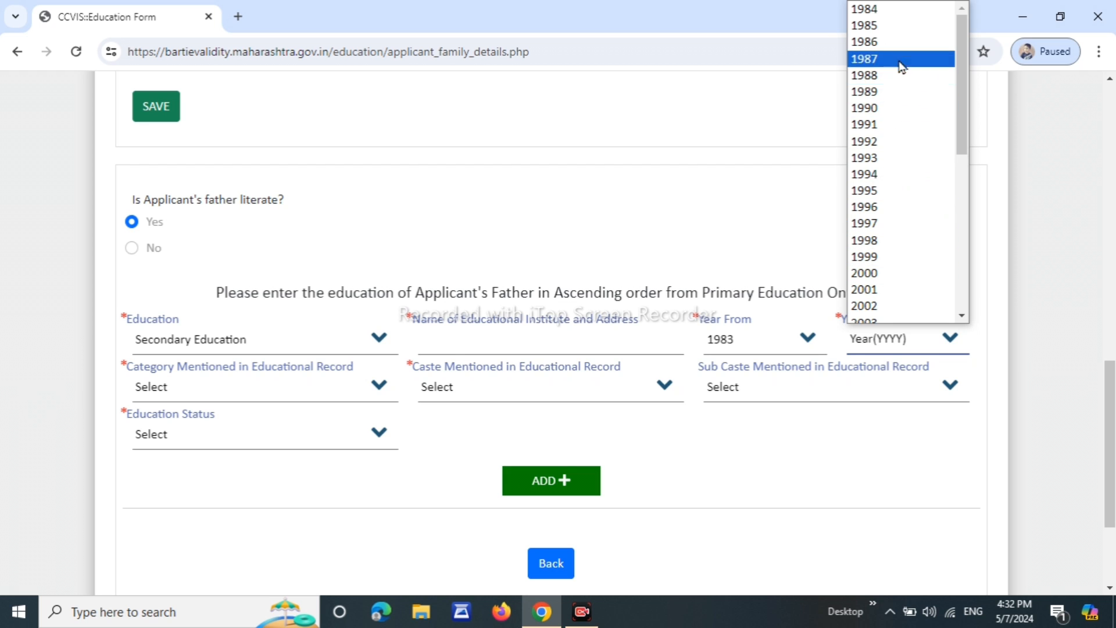
scroll(901, 155, down, 3)
scroll(893, 46, up, 3)
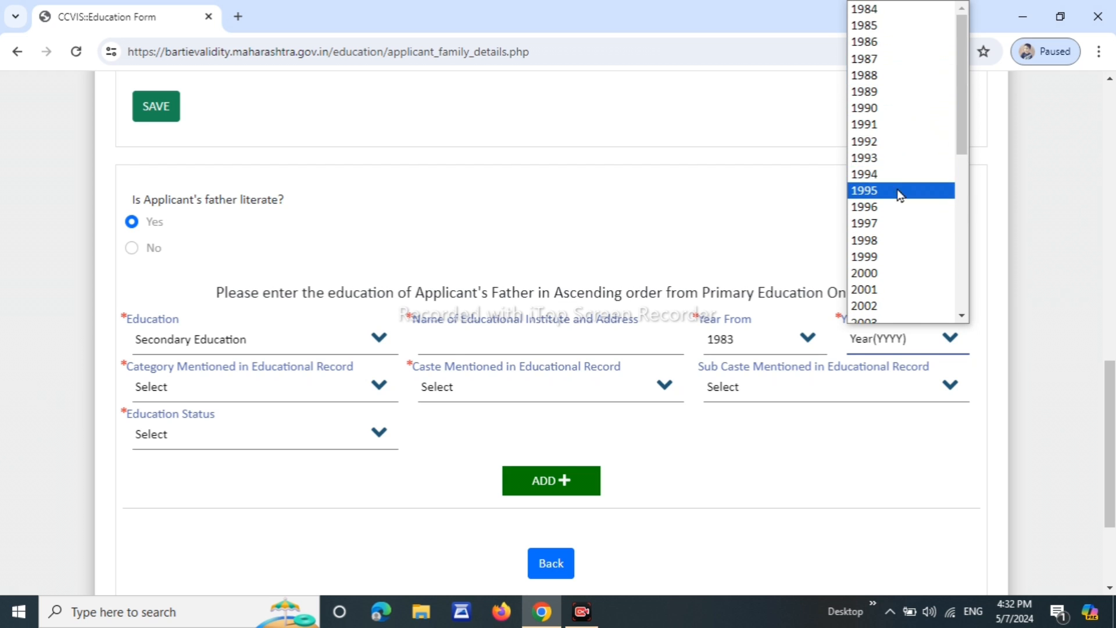
click(890, 188)
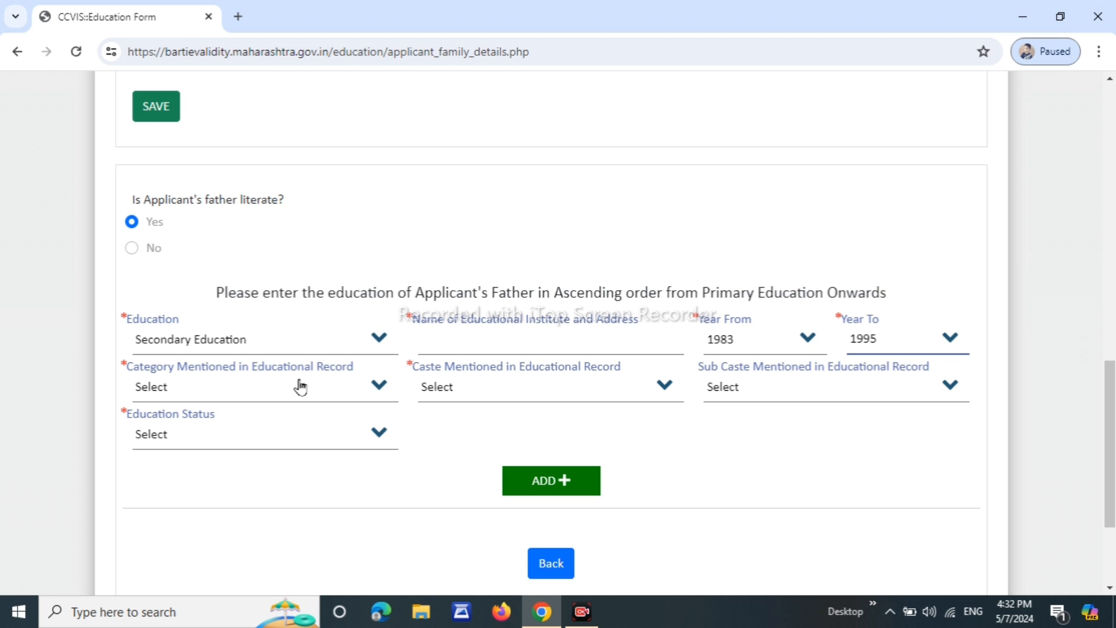
Set the category in the father's educational record to Other Backward Class and the caste to Mali (182), leaving the sub caste unselected.
click(264, 396)
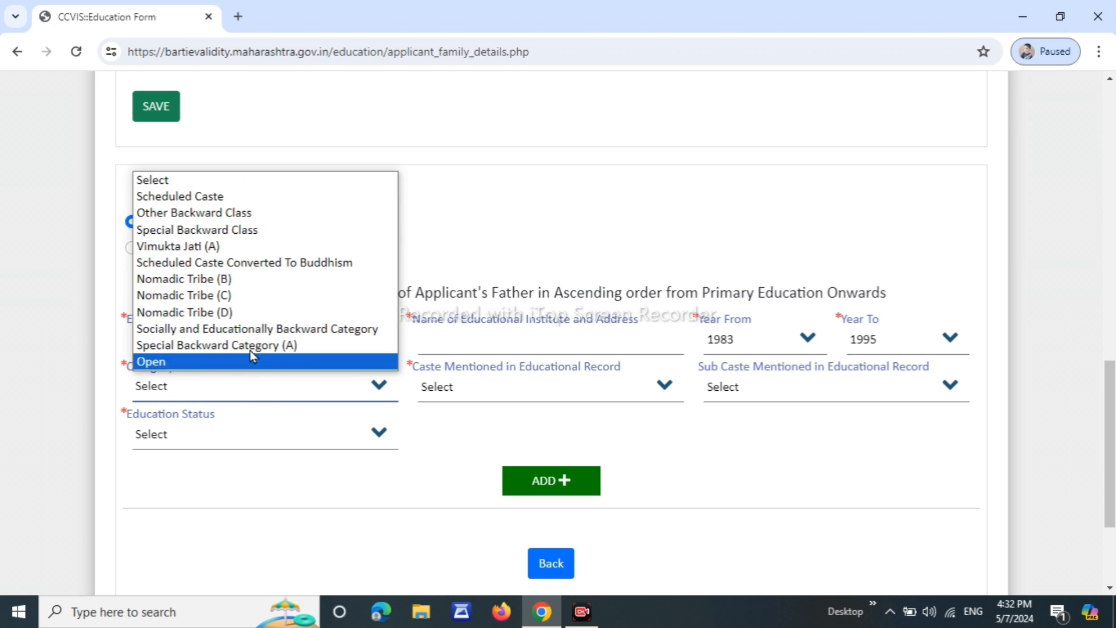
click(256, 219)
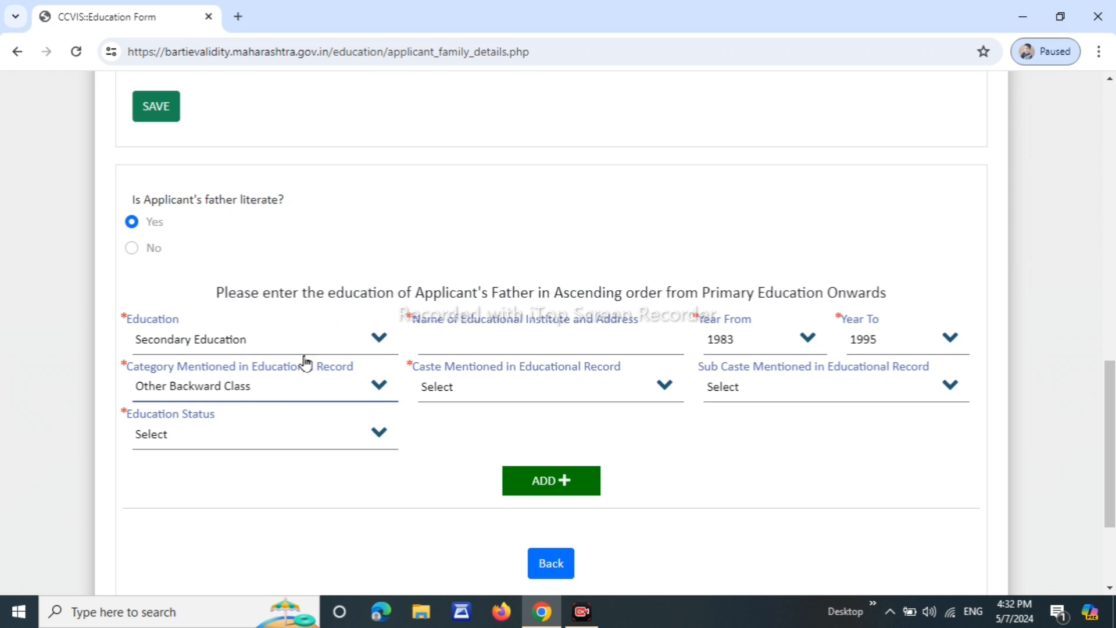
click(465, 398)
scroll(561, 146, down, 5)
scroll(564, 186, down, 10)
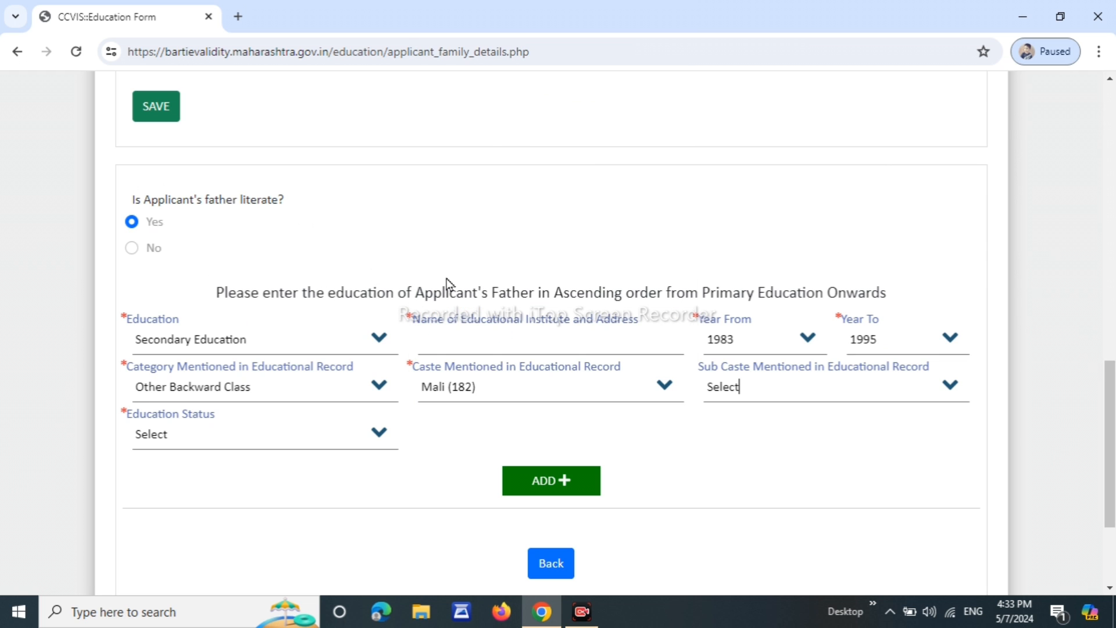
click(755, 388)
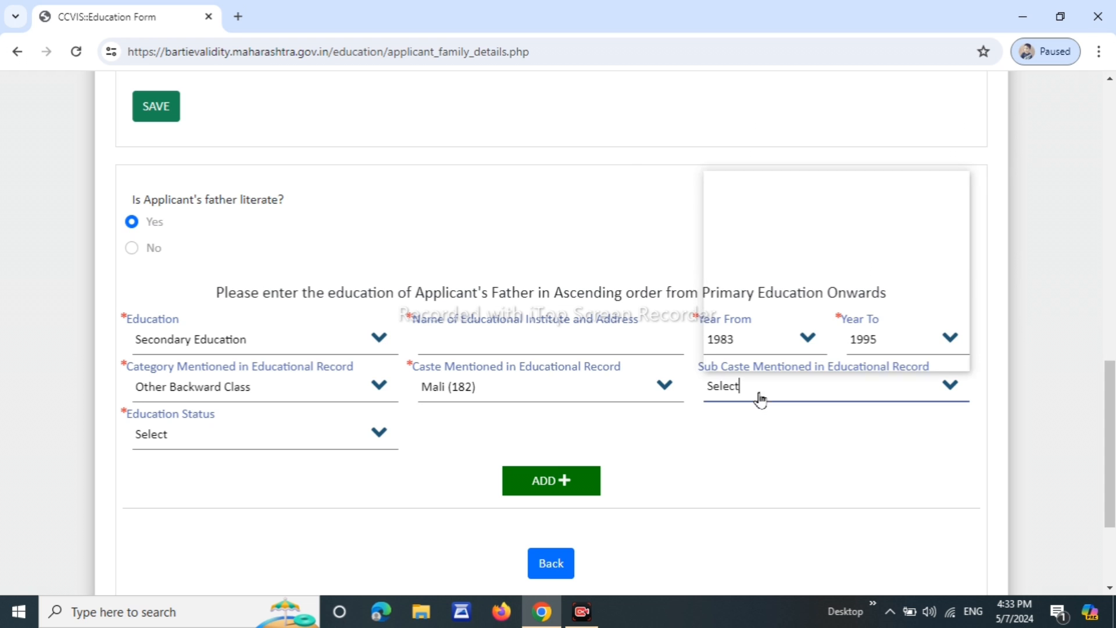
click(817, 447)
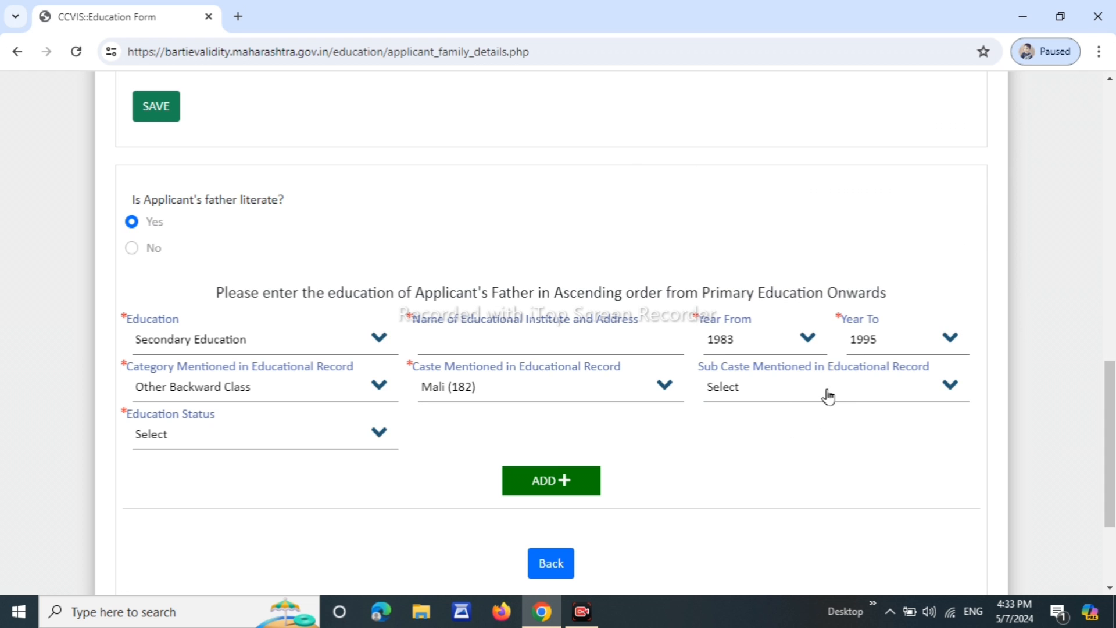
Add the father's education record with the status Completed and go to the Family Migration Details section.
click(212, 440)
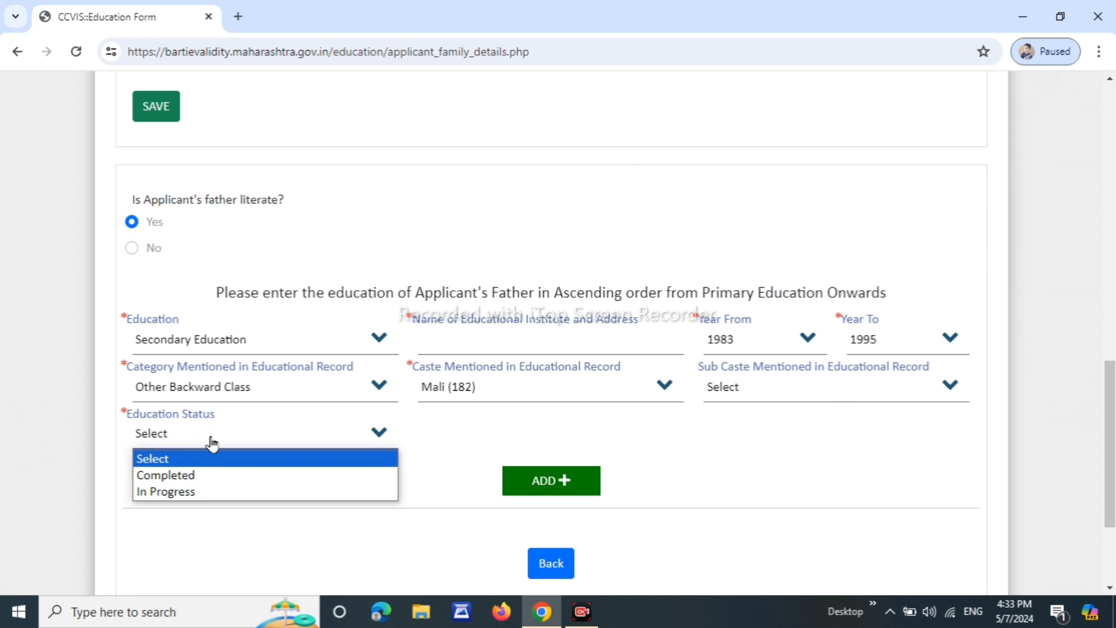
click(212, 478)
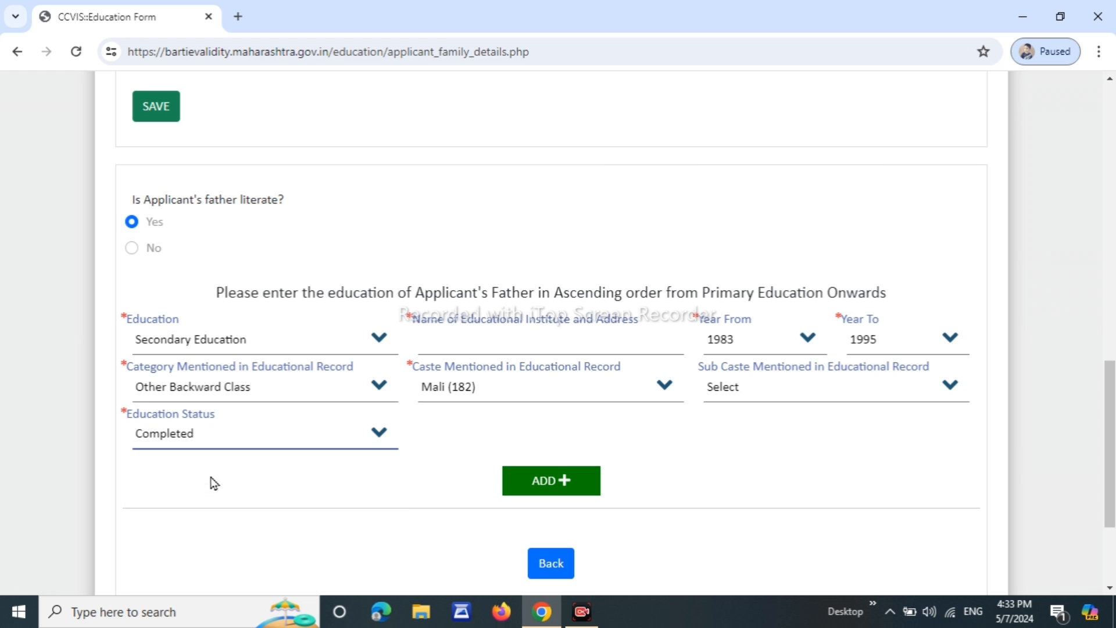
click(573, 480)
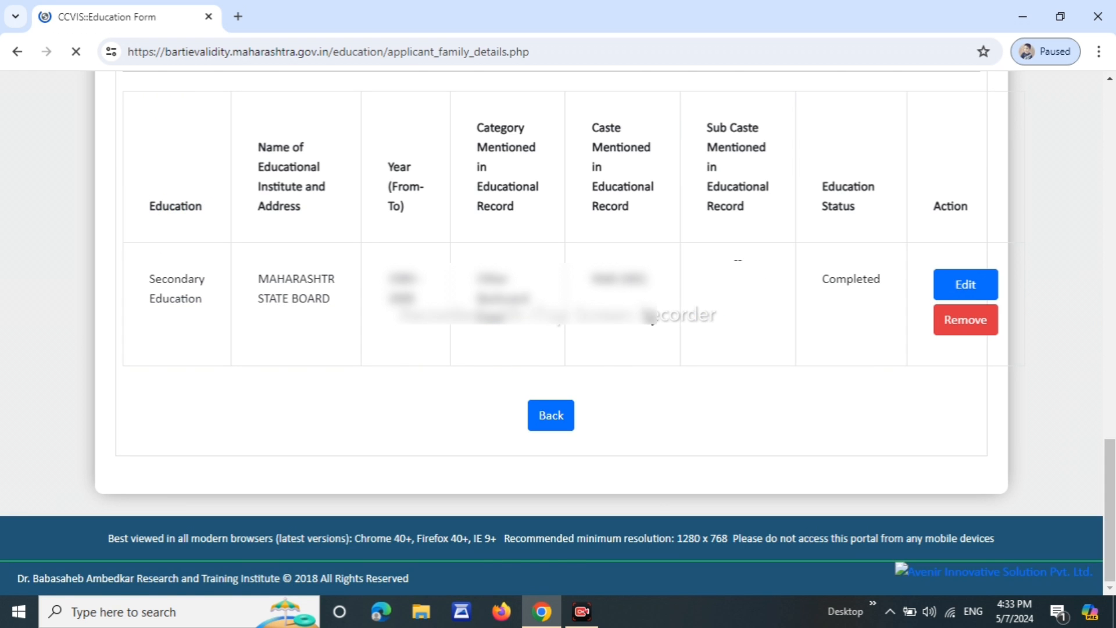
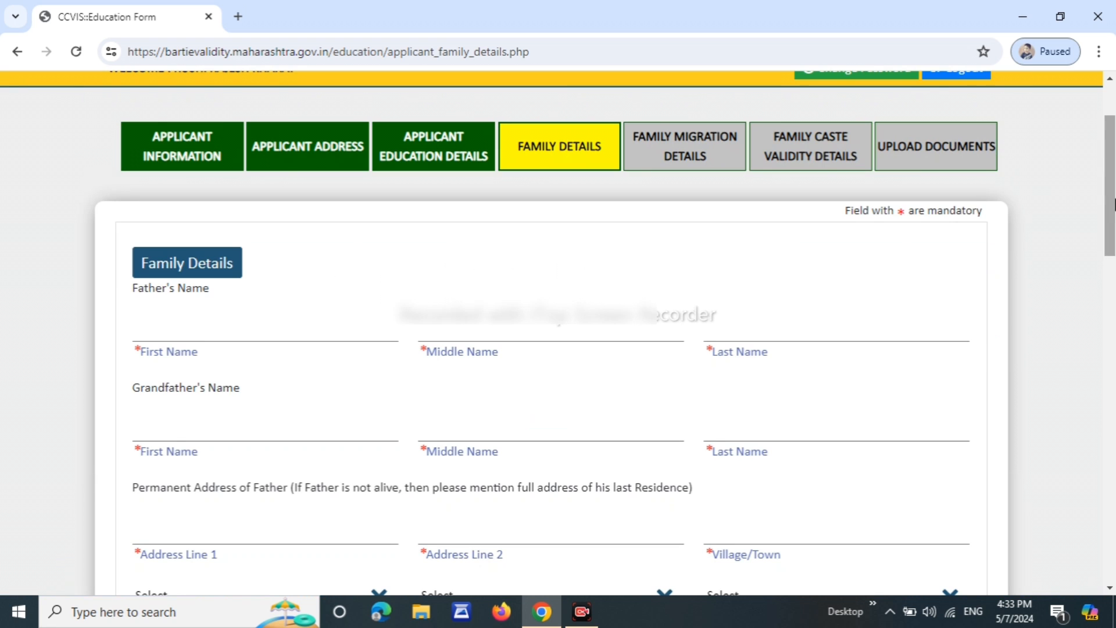
click(702, 140)
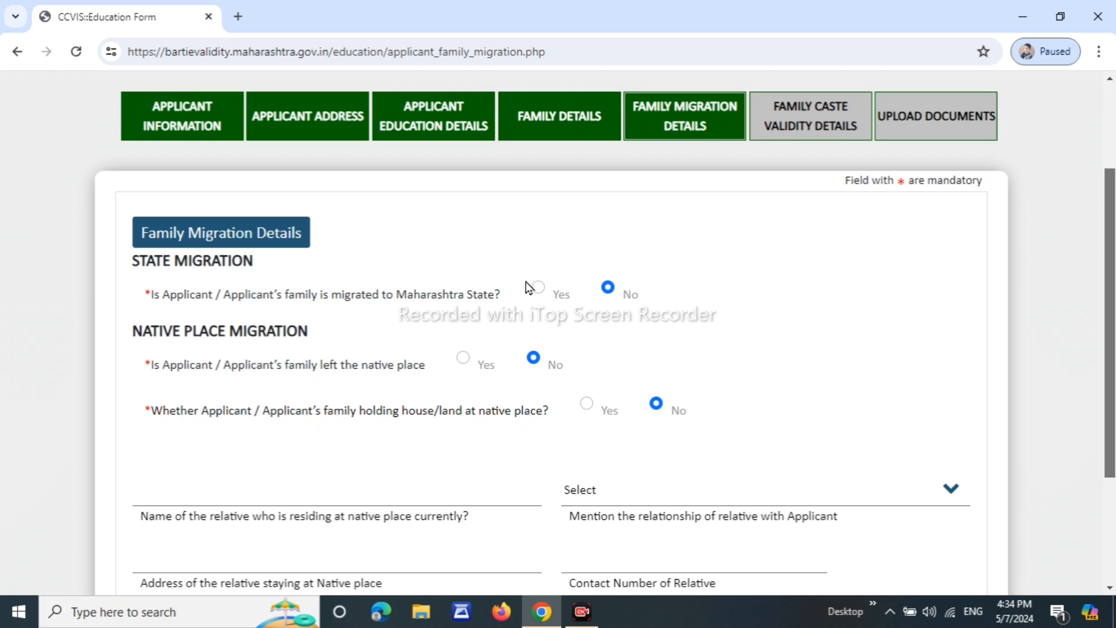
Try Yes for migration to Maharashtra State, check the state, year and reason fields, and return the answer to No.
click(539, 293)
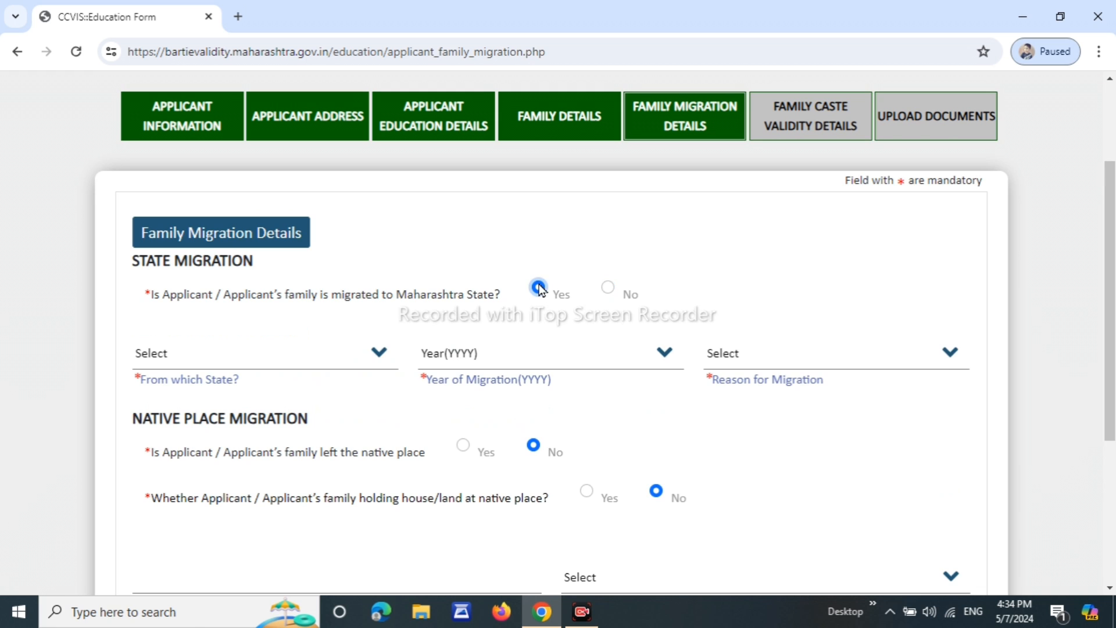
click(232, 366)
click(498, 365)
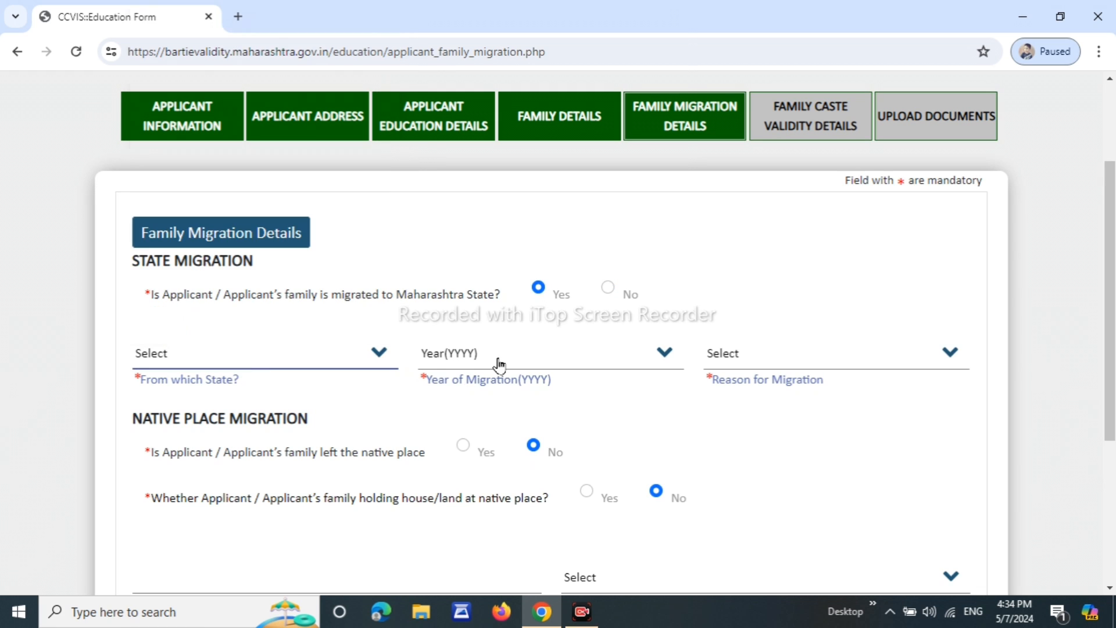
click(504, 367)
click(765, 354)
click(765, 354)
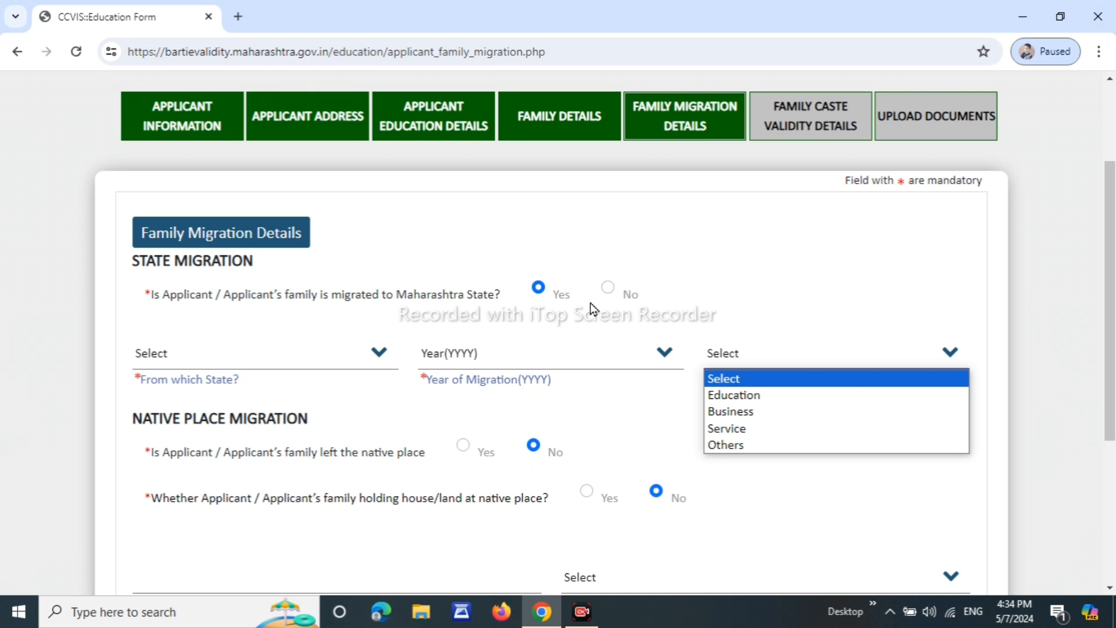
click(610, 289)
click(609, 288)
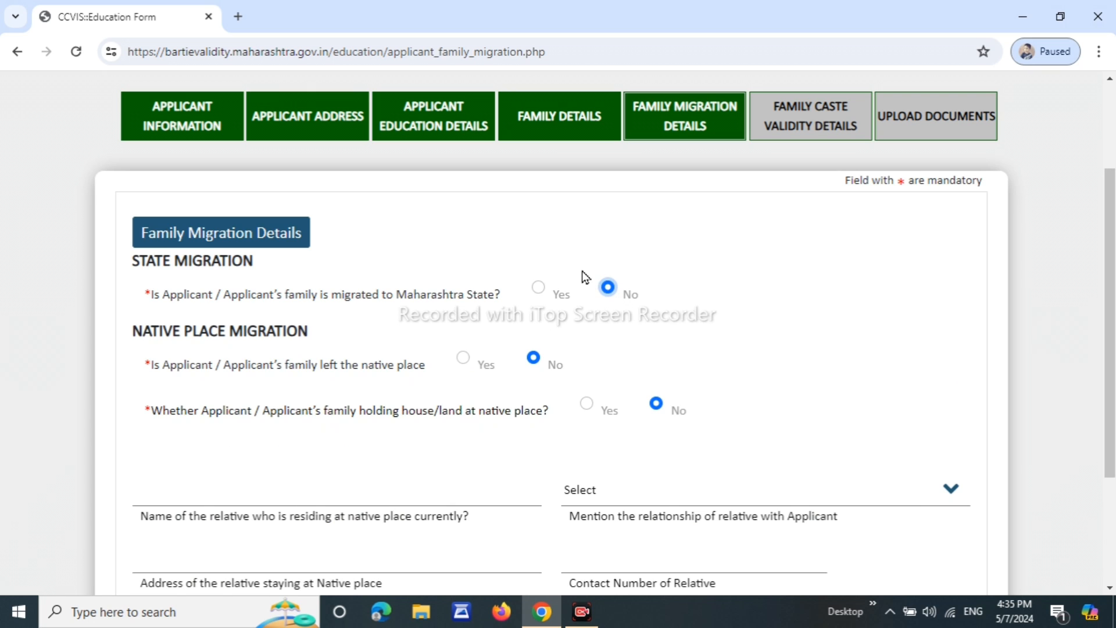
Try Yes for leaving the native place, check the who, year and reason fields, and return the answer to No.
scroll(581, 270, down, 3)
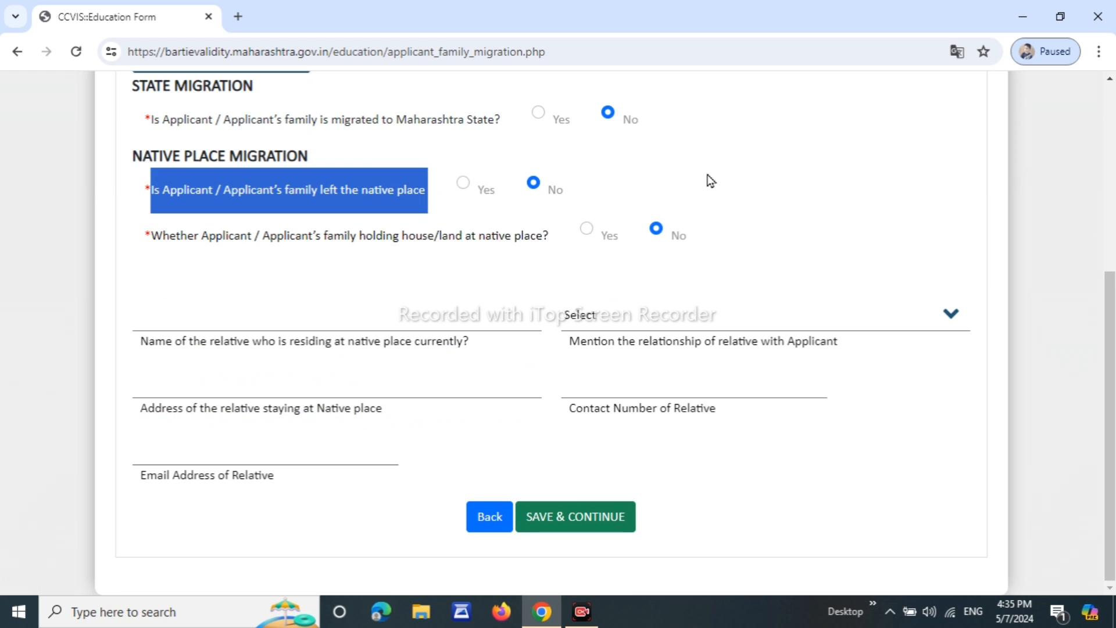
click(348, 185)
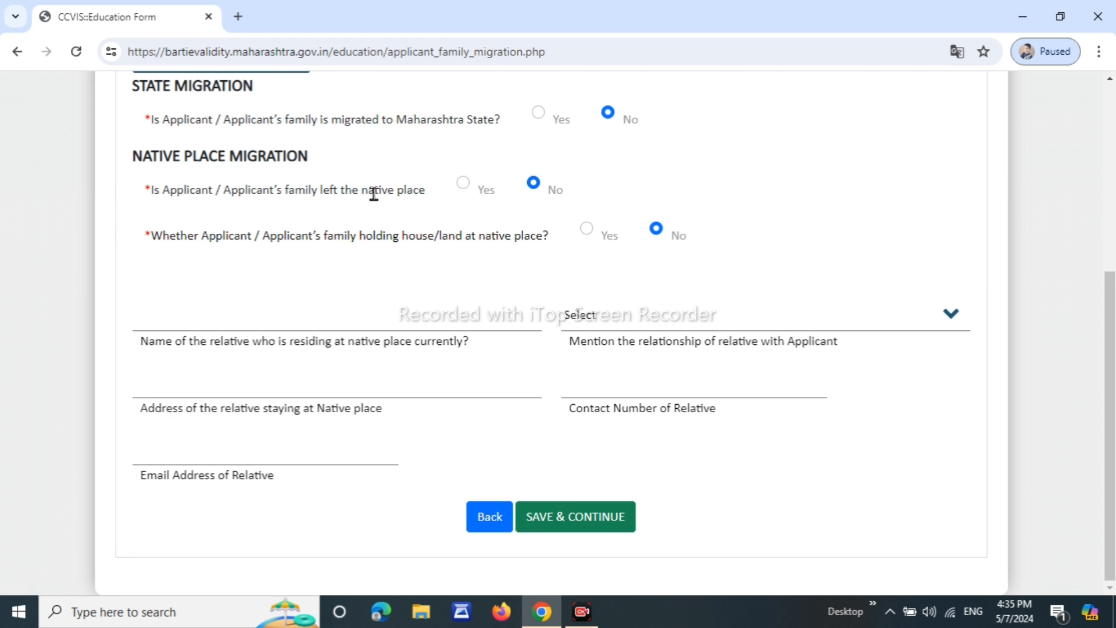
click(465, 185)
click(295, 261)
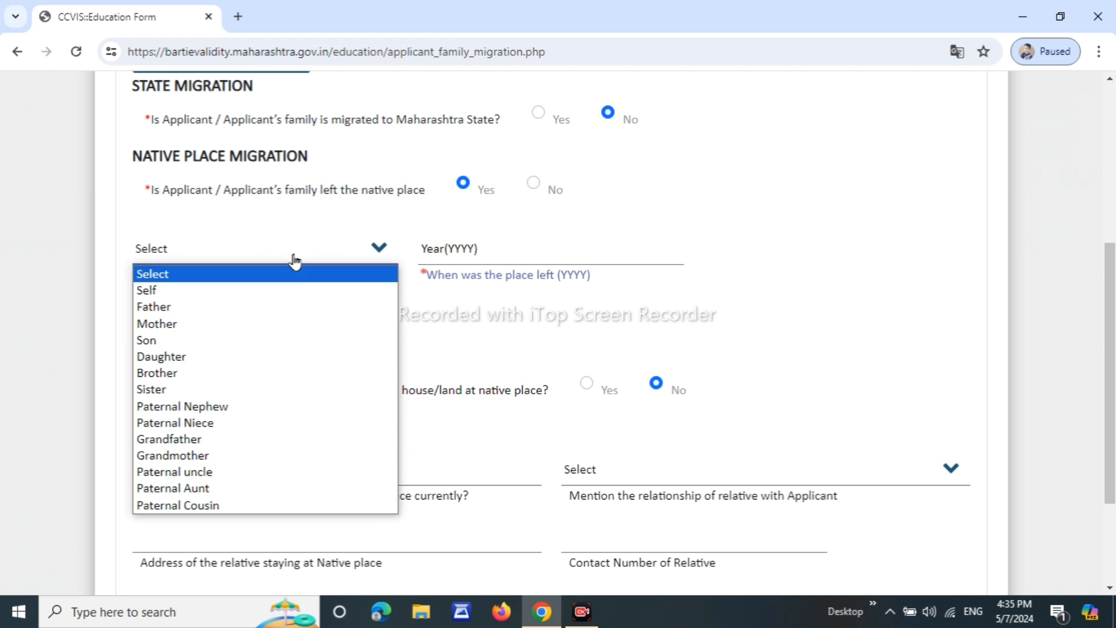
click(517, 319)
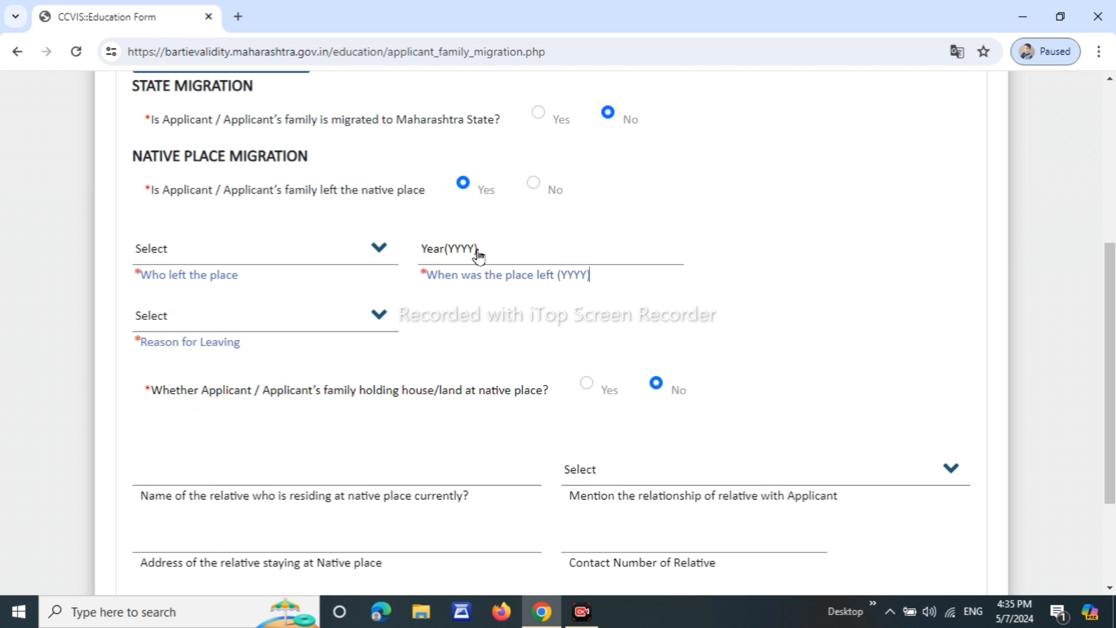
click(475, 250)
click(326, 350)
click(308, 324)
click(549, 253)
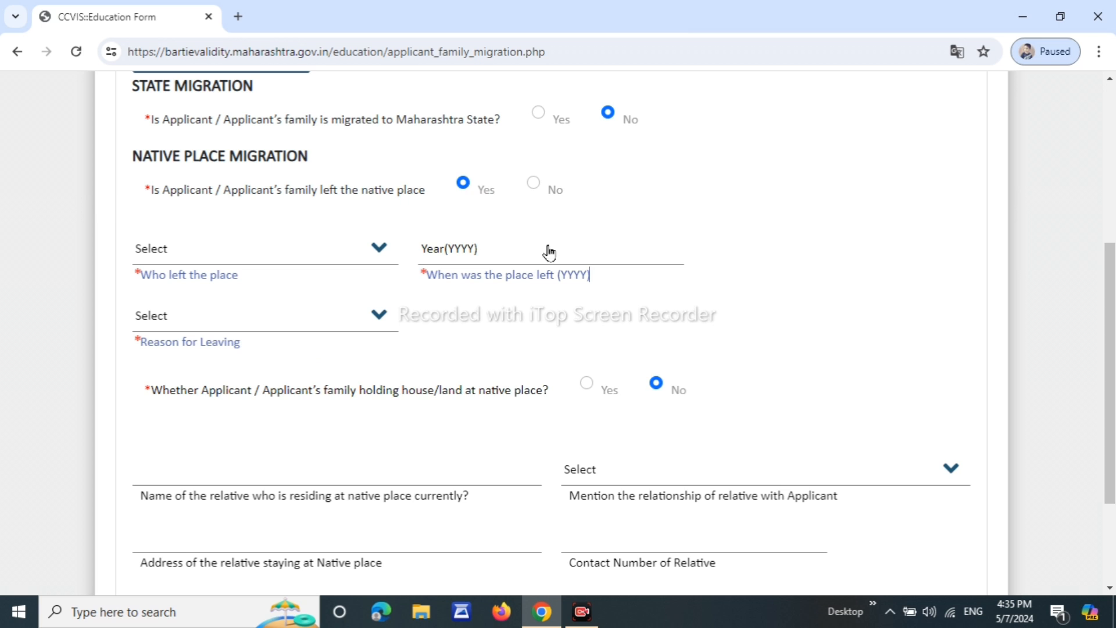
click(533, 184)
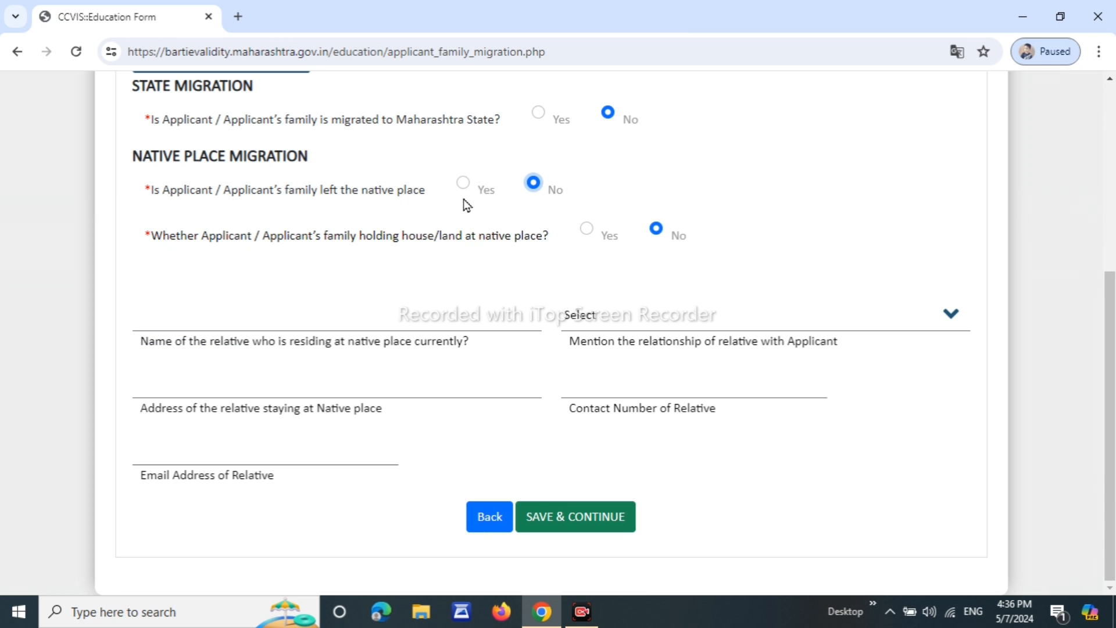
Try Yes for whether the family holds a house or land at the native place and return the answer to No.
drag(187, 235, 548, 273)
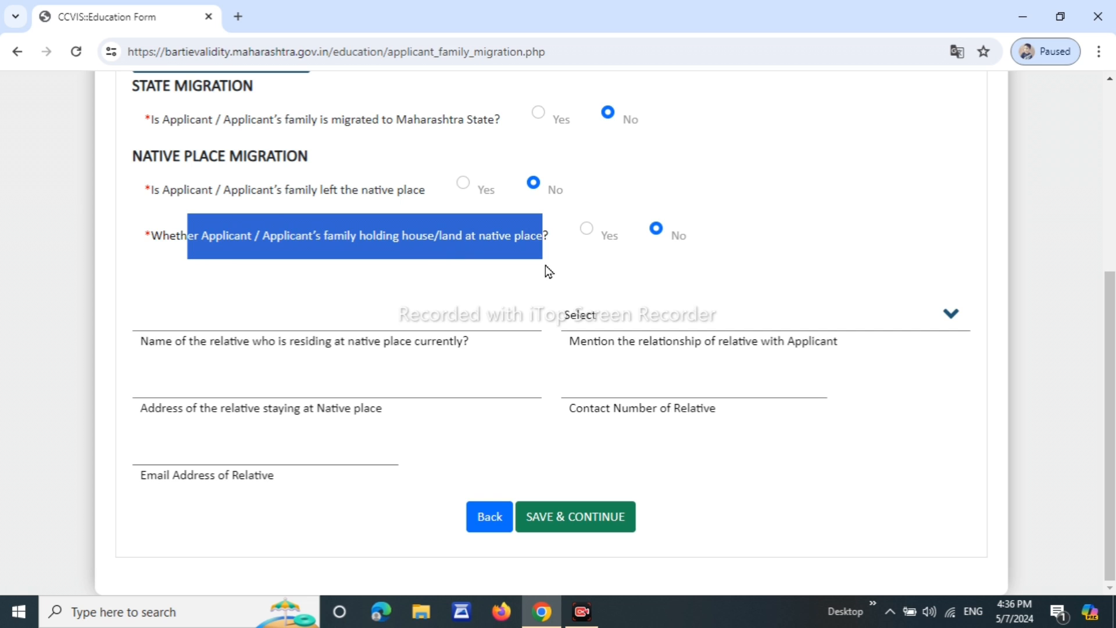
click(656, 228)
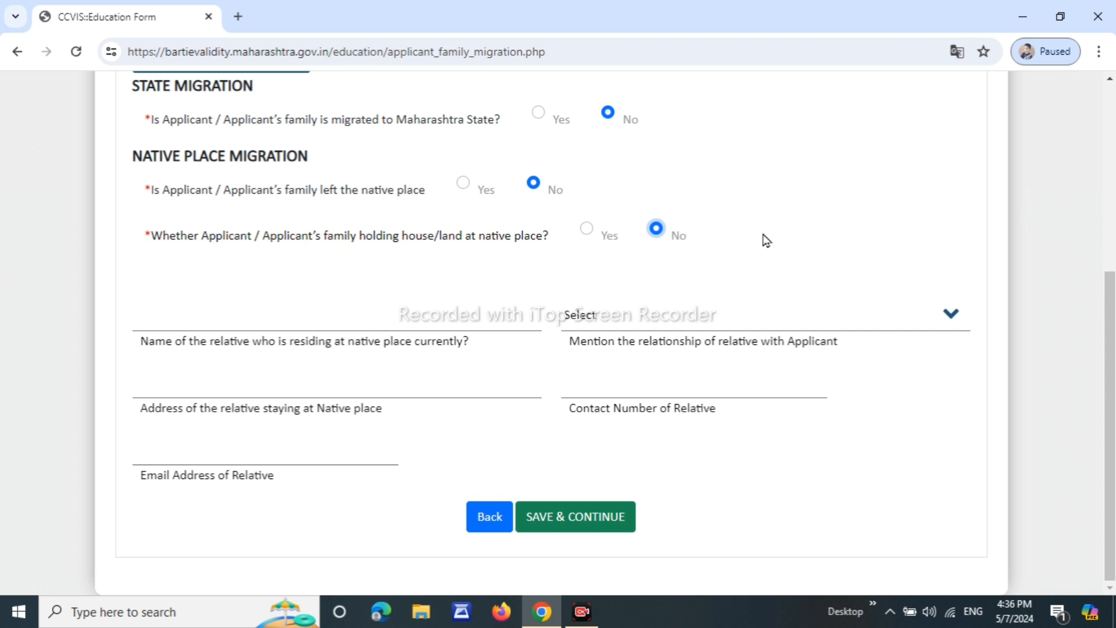
drag(162, 236, 418, 242)
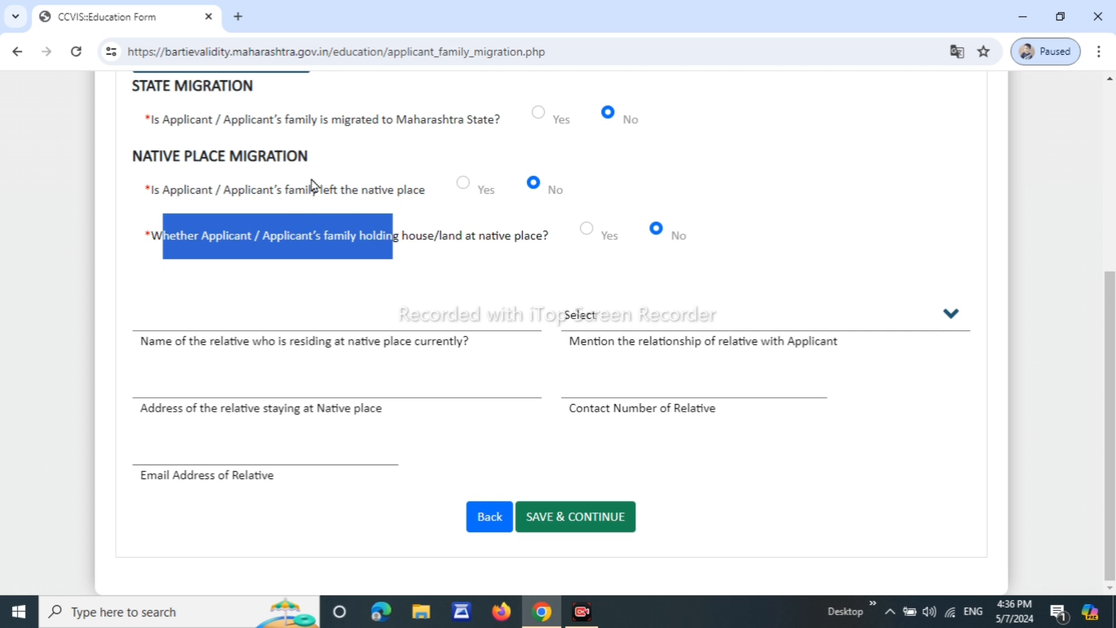
drag(340, 189, 380, 190)
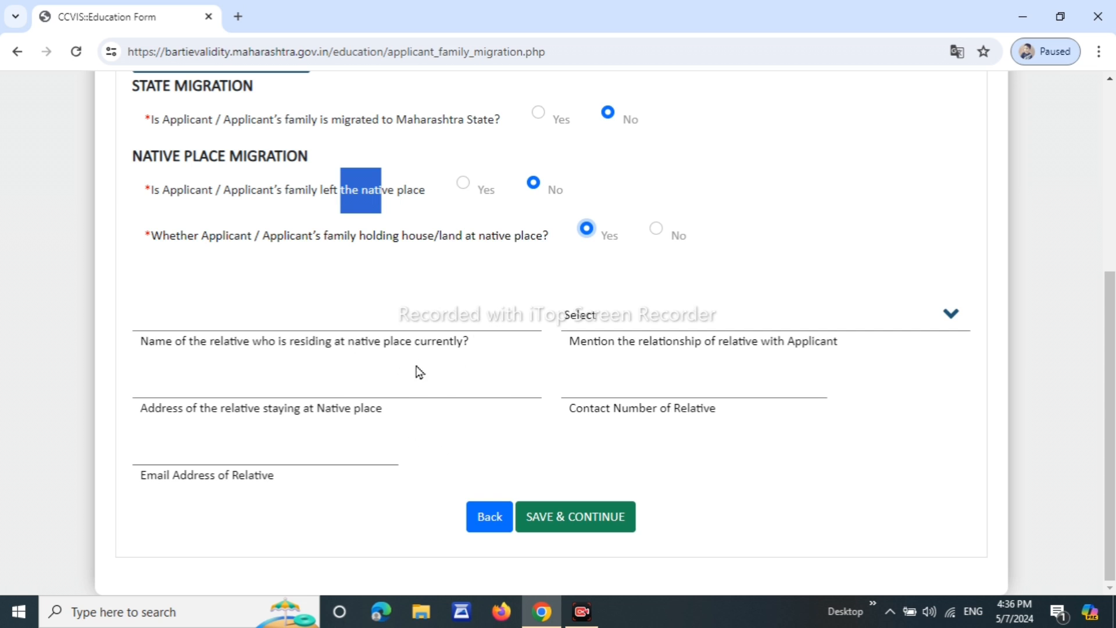
click(657, 230)
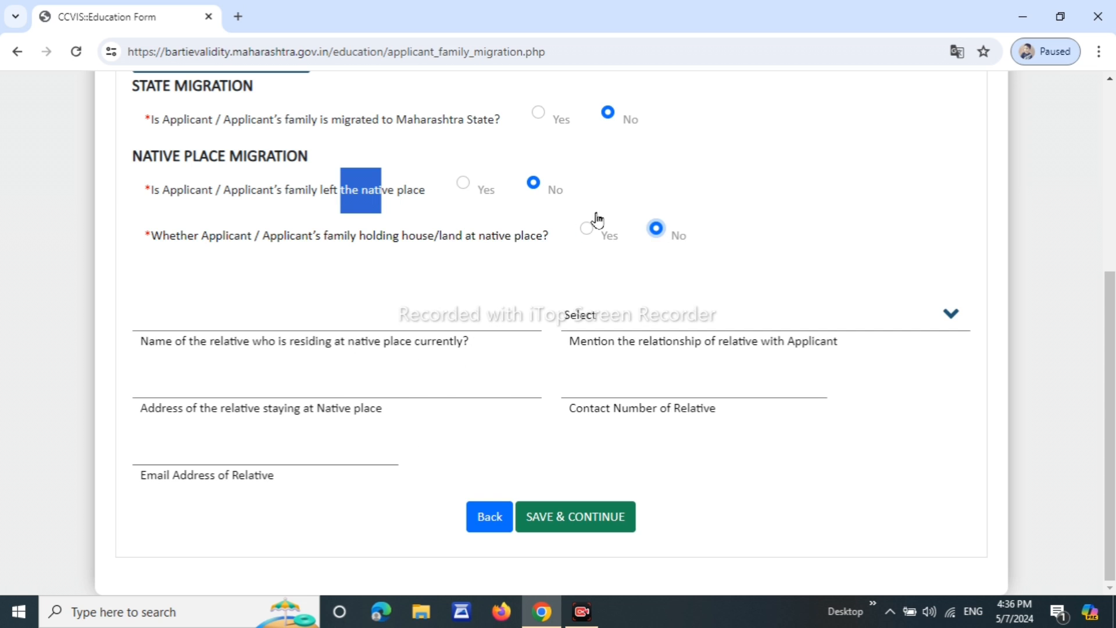
click(745, 222)
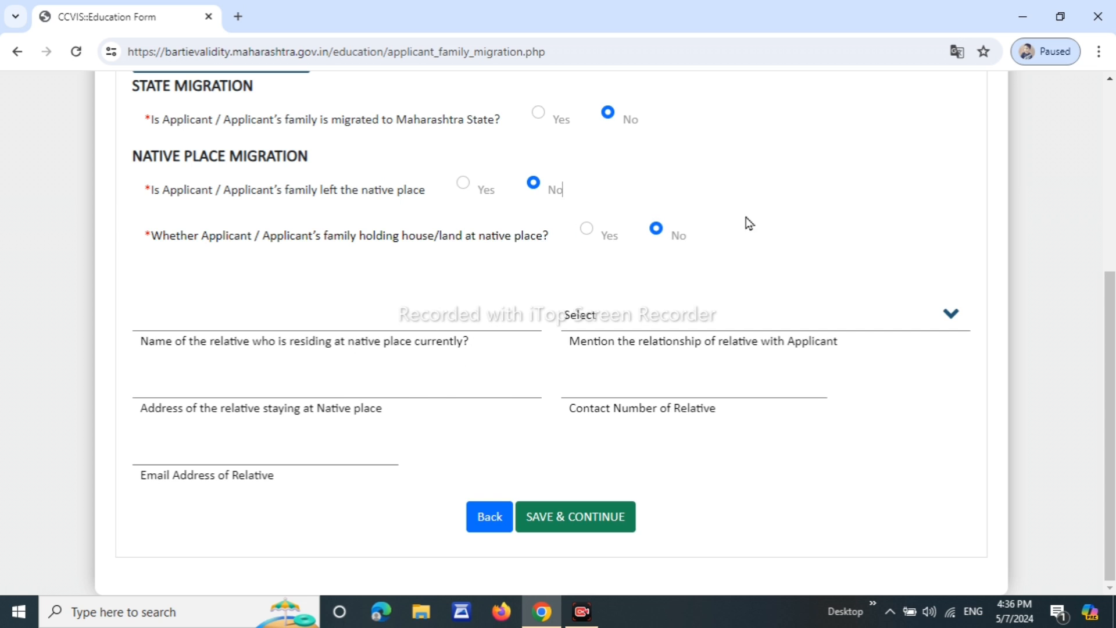
Save the family migration answers, confirm, and continue to the Family Caste Validity Details section.
click(595, 524)
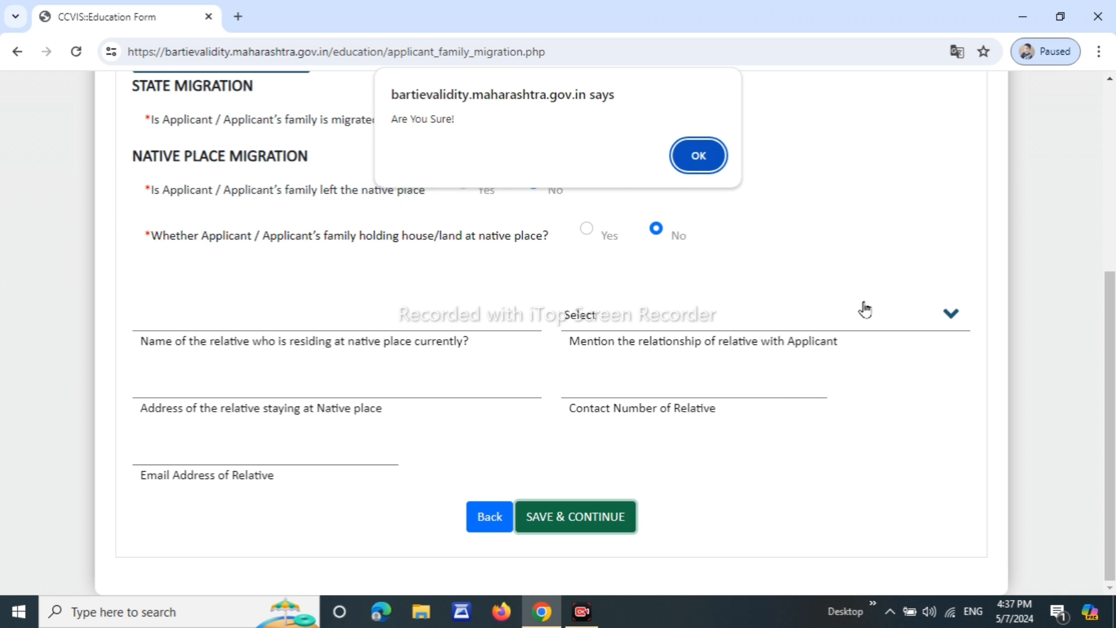
click(686, 158)
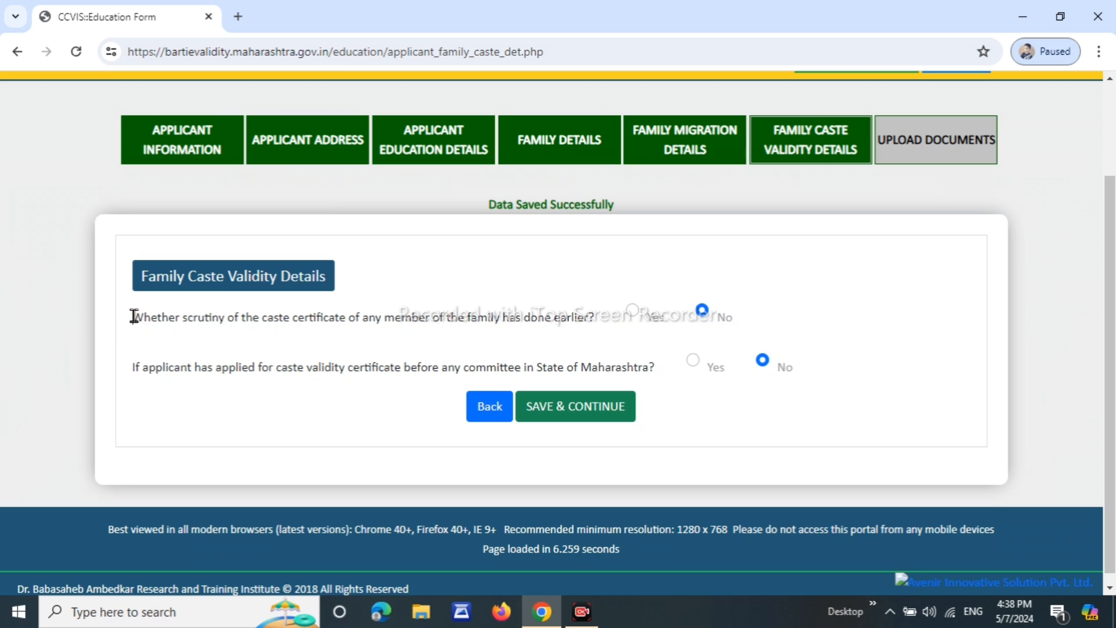
Try Yes for earlier scrutiny of a family member's caste certificate, check the relation and committee fields, and return the answer to No.
drag(132, 316, 594, 343)
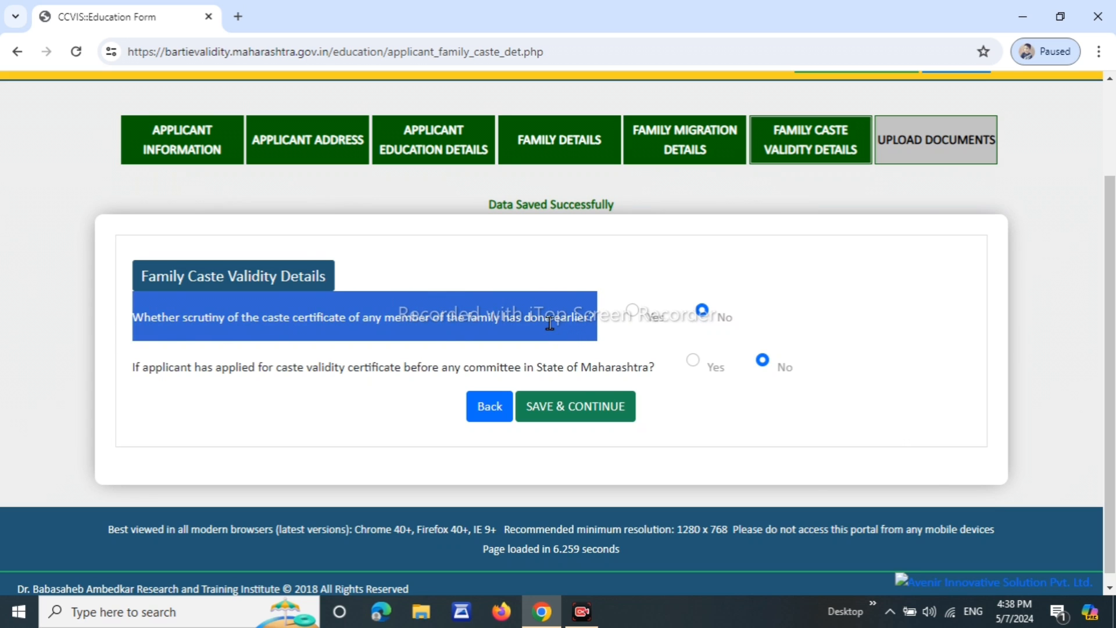
click(549, 239)
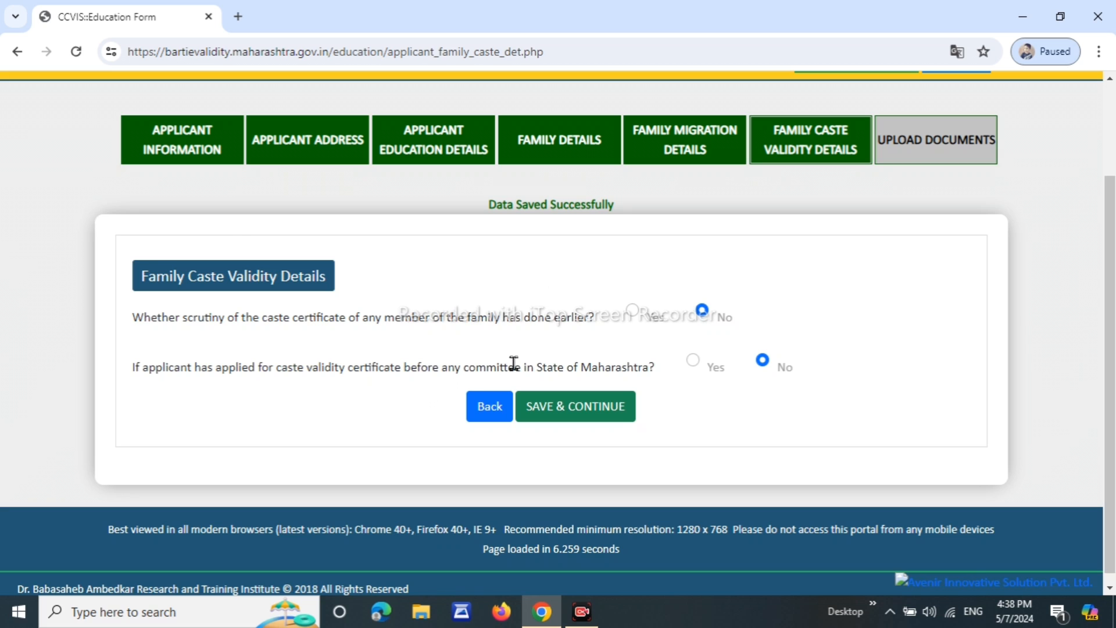
click(631, 311)
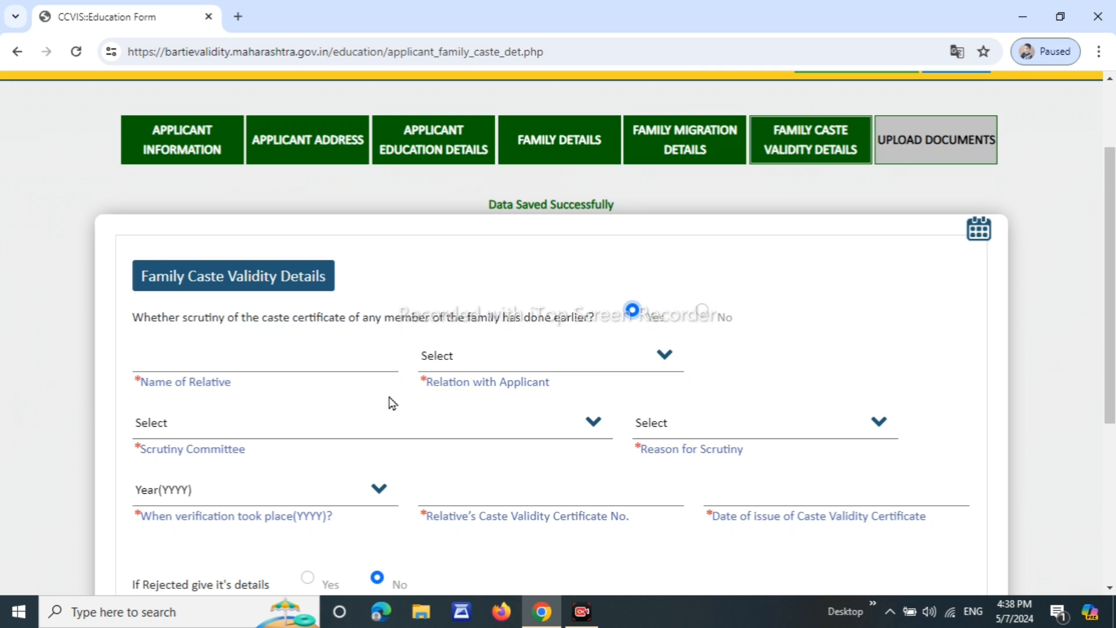
click(505, 362)
click(339, 422)
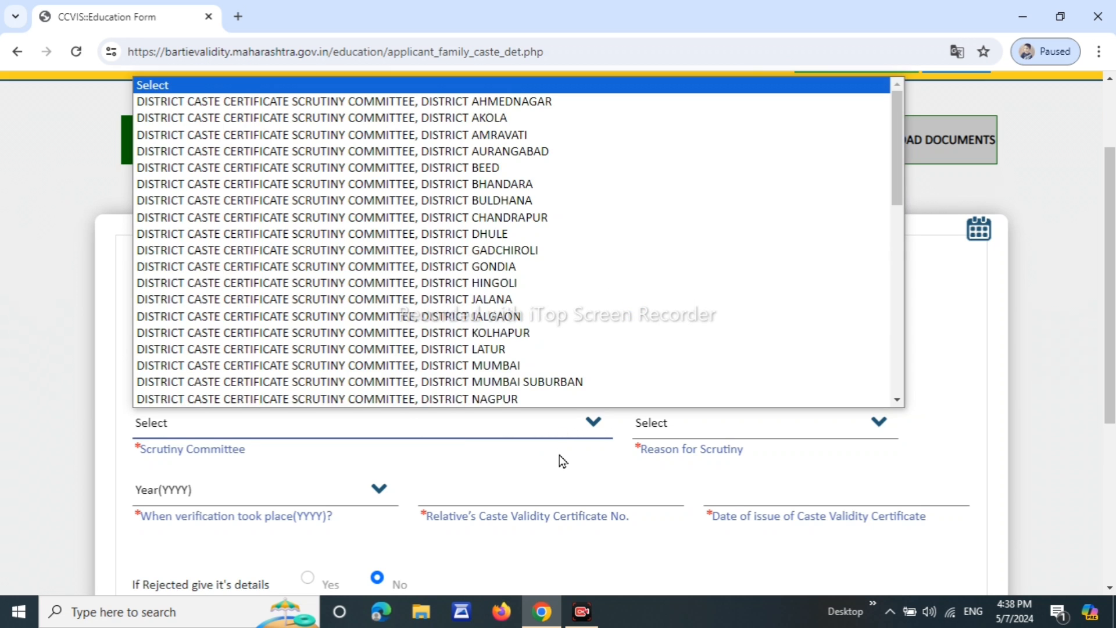
click(559, 455)
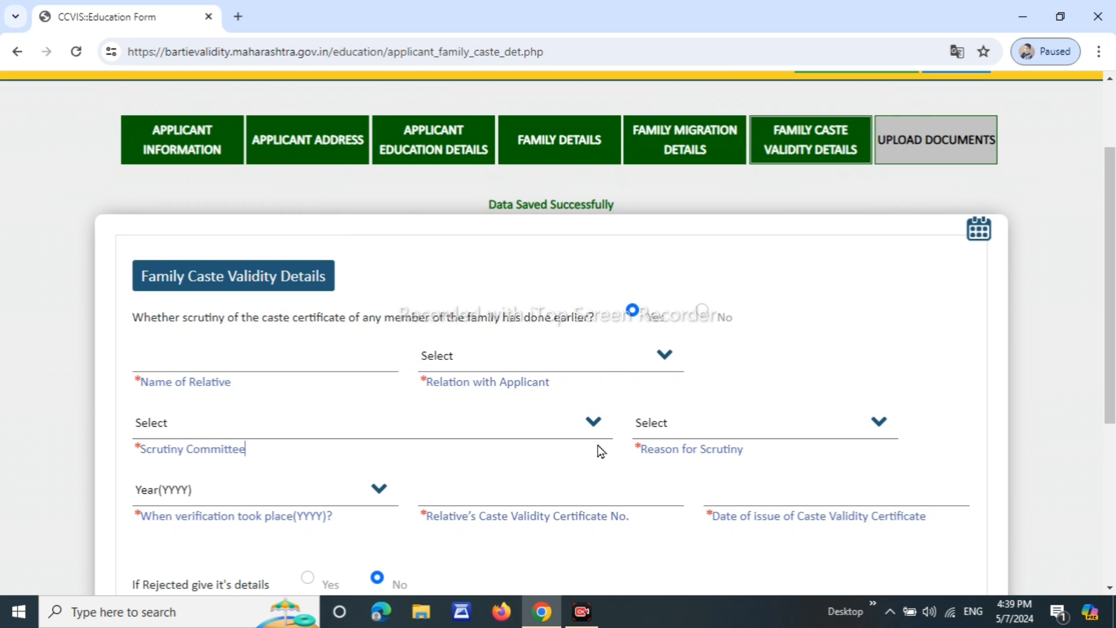
click(703, 313)
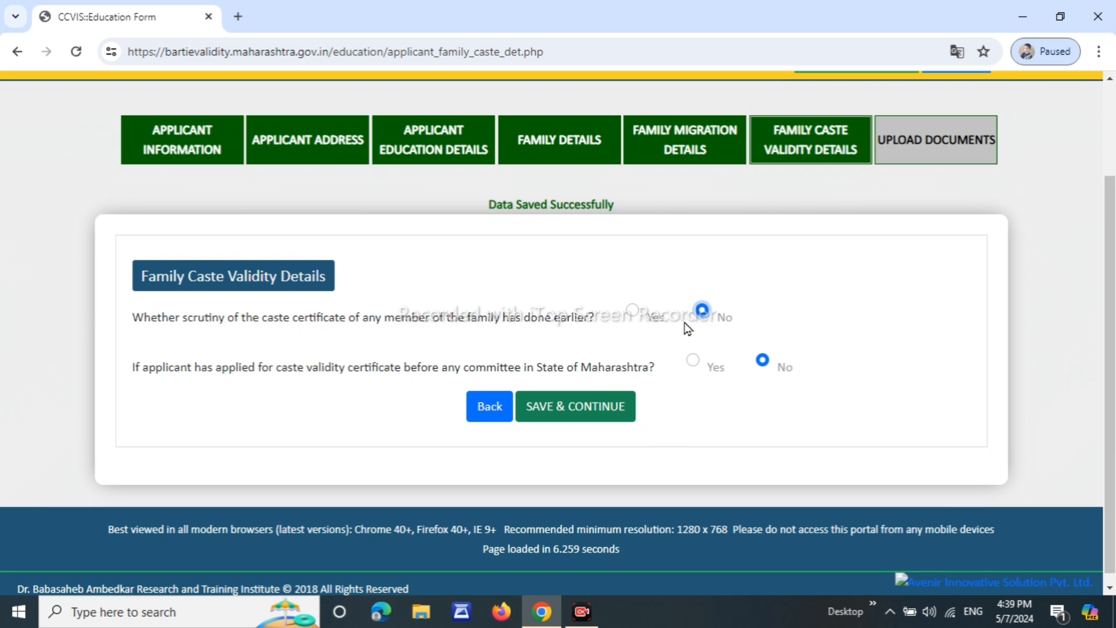
Try Yes for an earlier caste validity application before a Maharashtra committee, check the extra fields, and return the answer to No.
drag(134, 367, 650, 388)
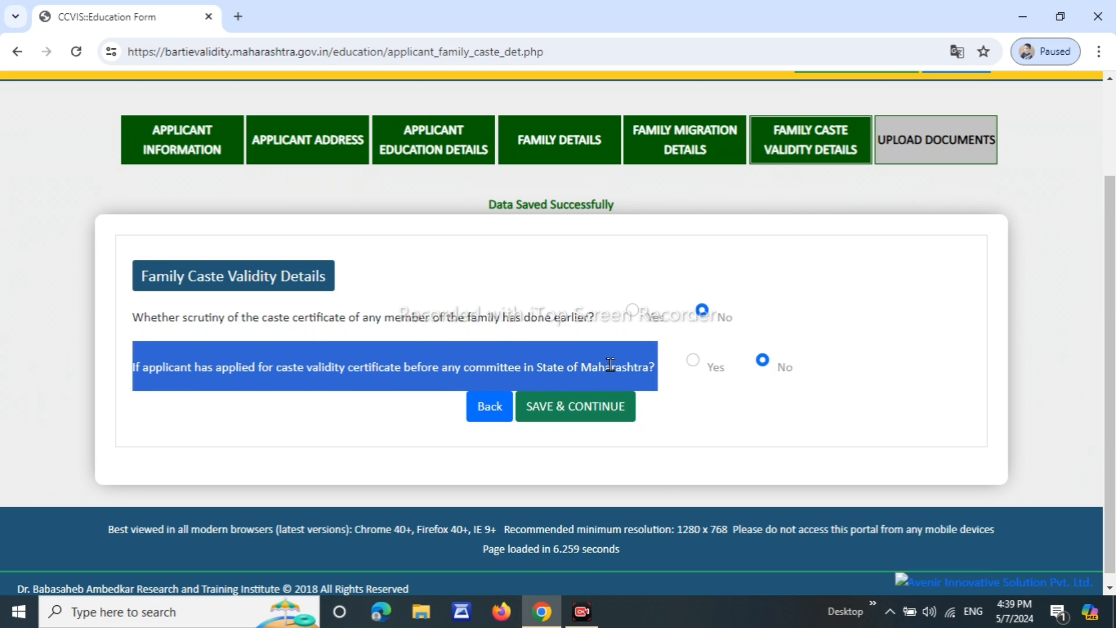
click(372, 401)
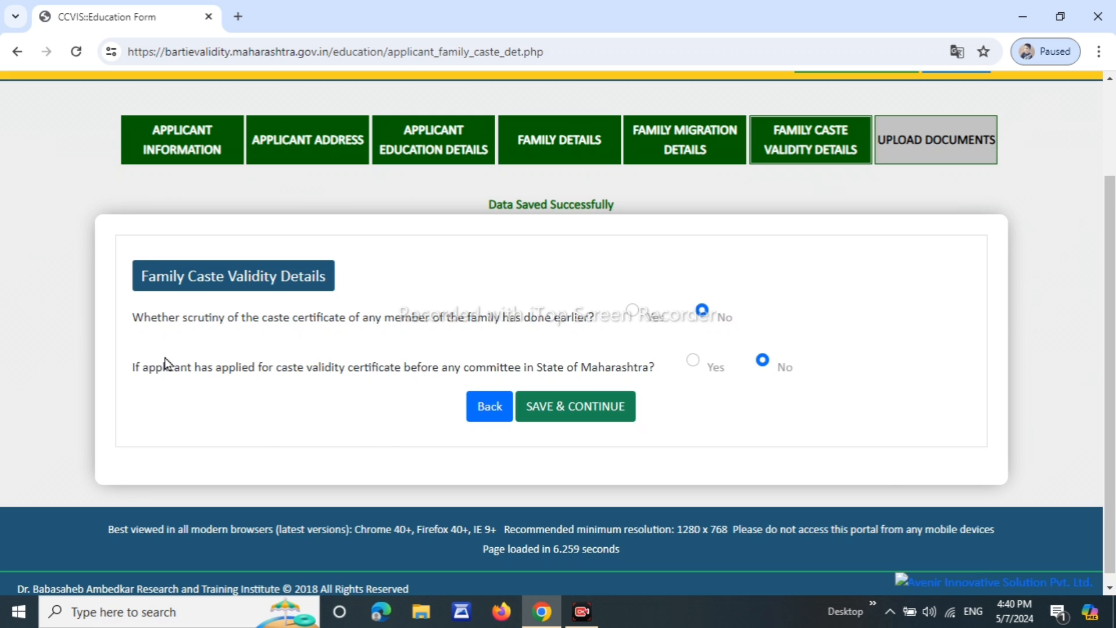
drag(165, 365, 219, 372)
click(319, 368)
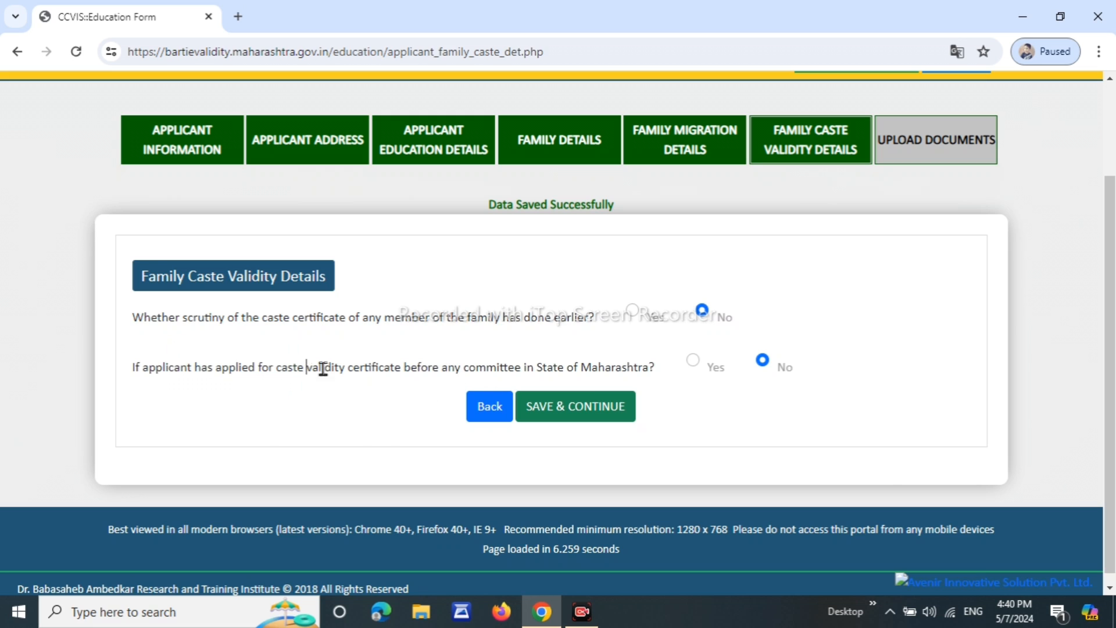
click(693, 360)
scroll(692, 423, down, 2)
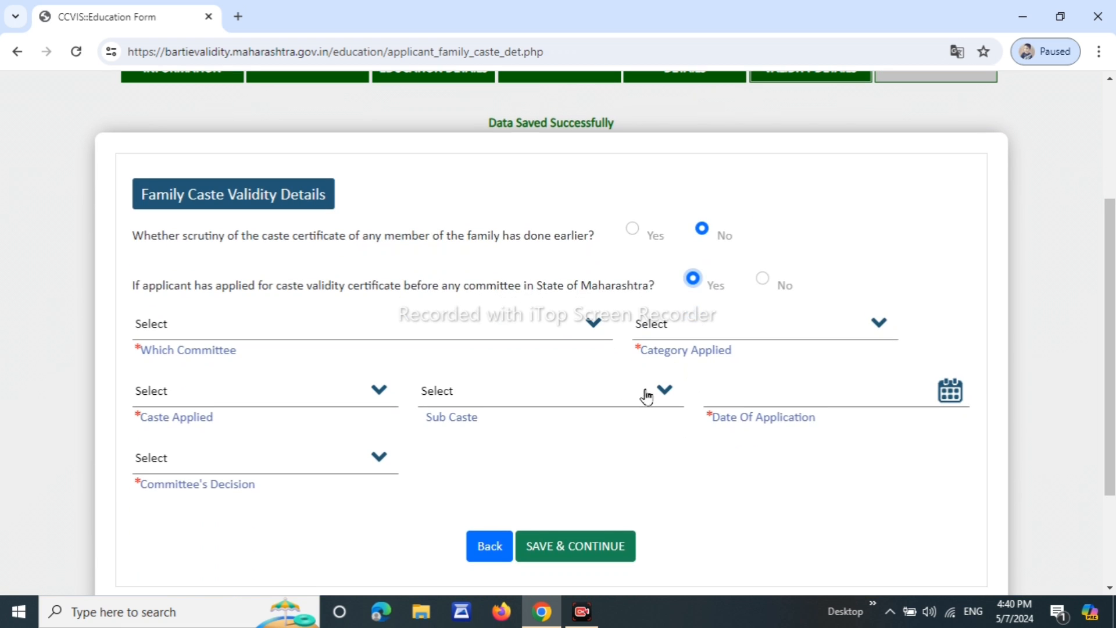
click(762, 278)
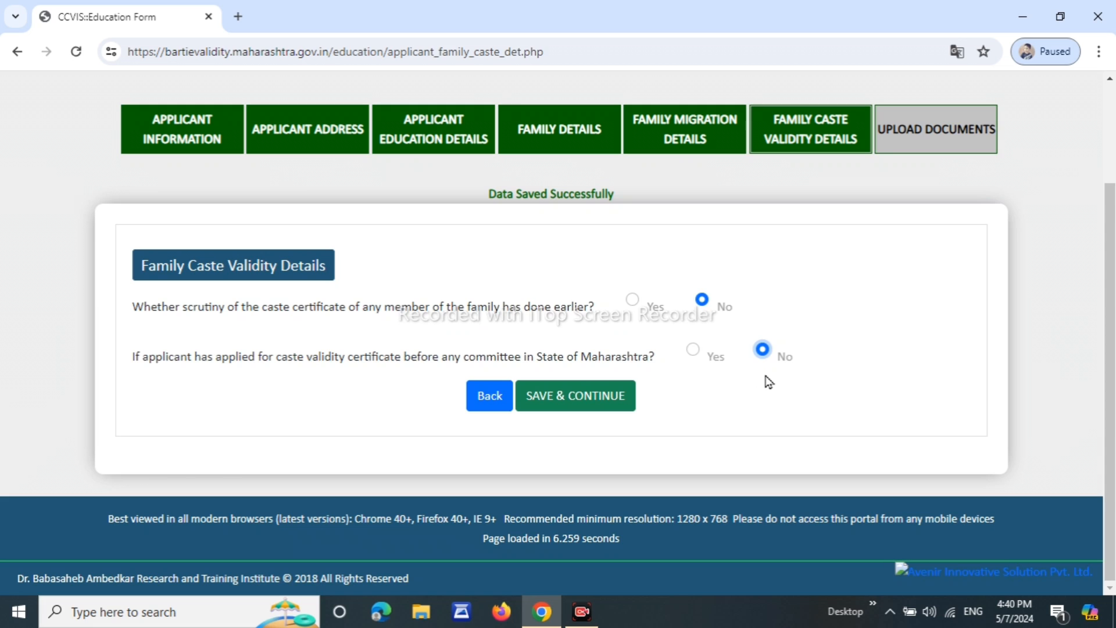
Save the family caste validity answers, confirm, and continue to the Upload Documents section.
click(592, 403)
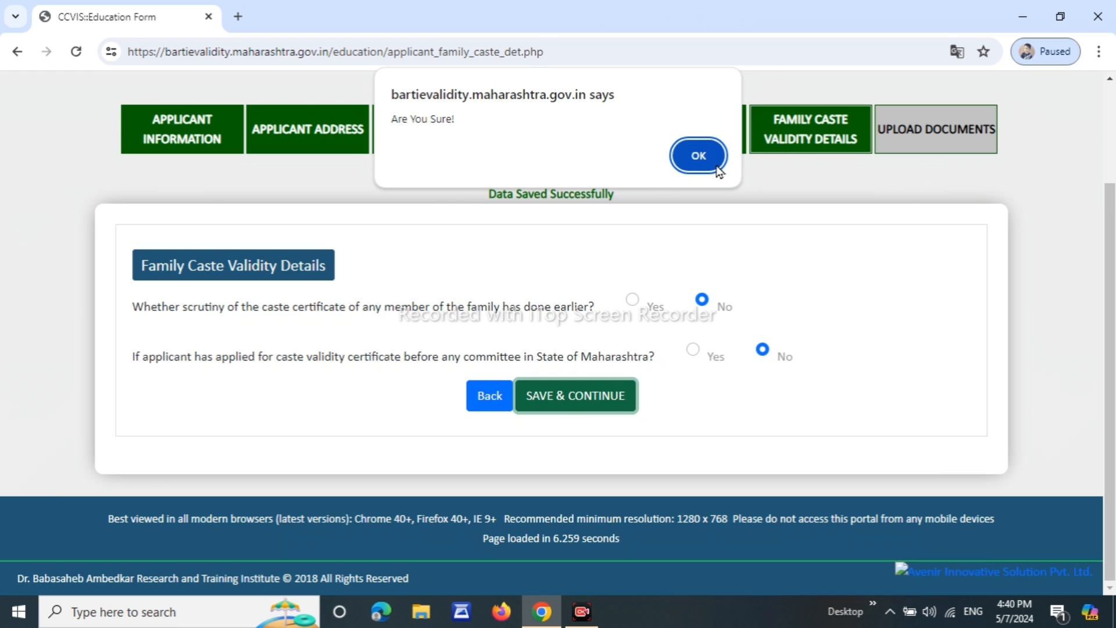
click(698, 155)
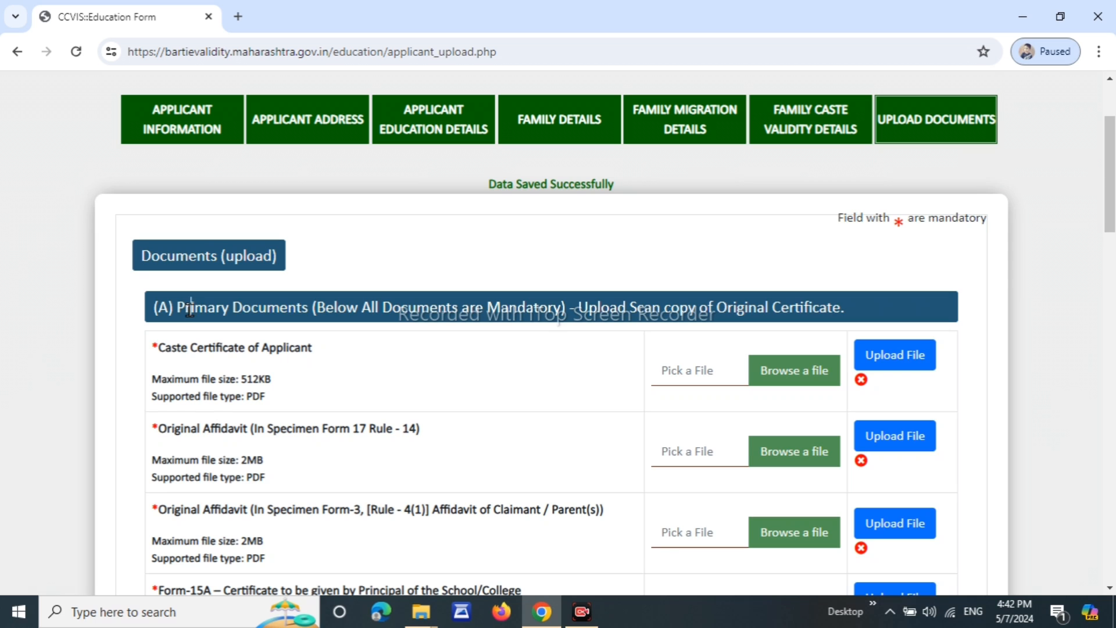
Upload the applicant's caste certificate PDF under the mandatory Primary Documents and view the uploaded file.
drag(190, 308, 355, 301)
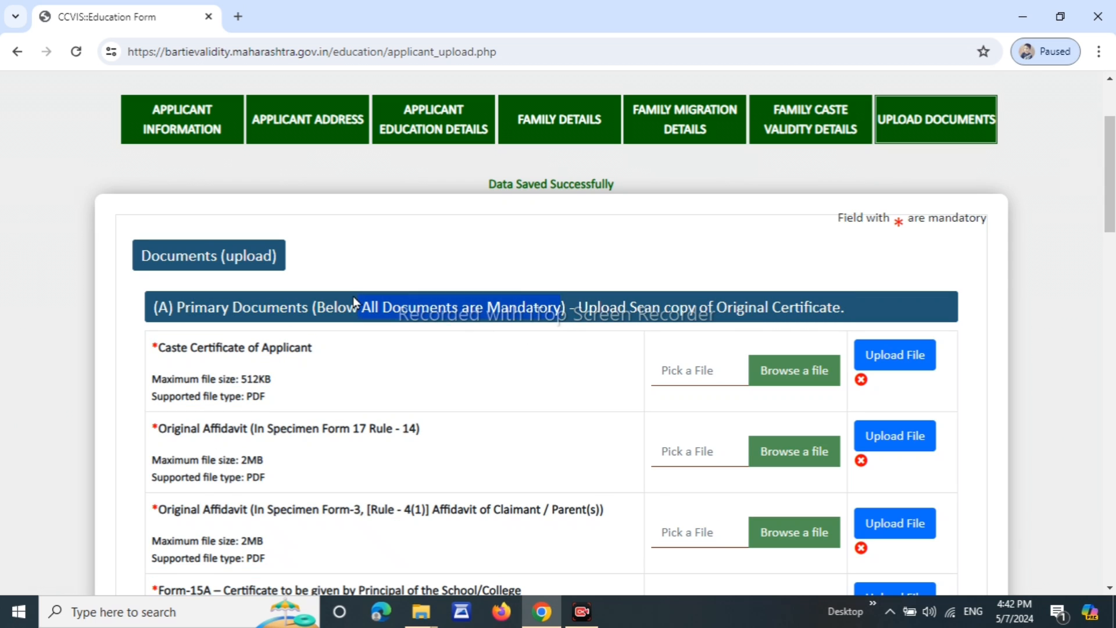
click(459, 316)
drag(614, 313, 829, 311)
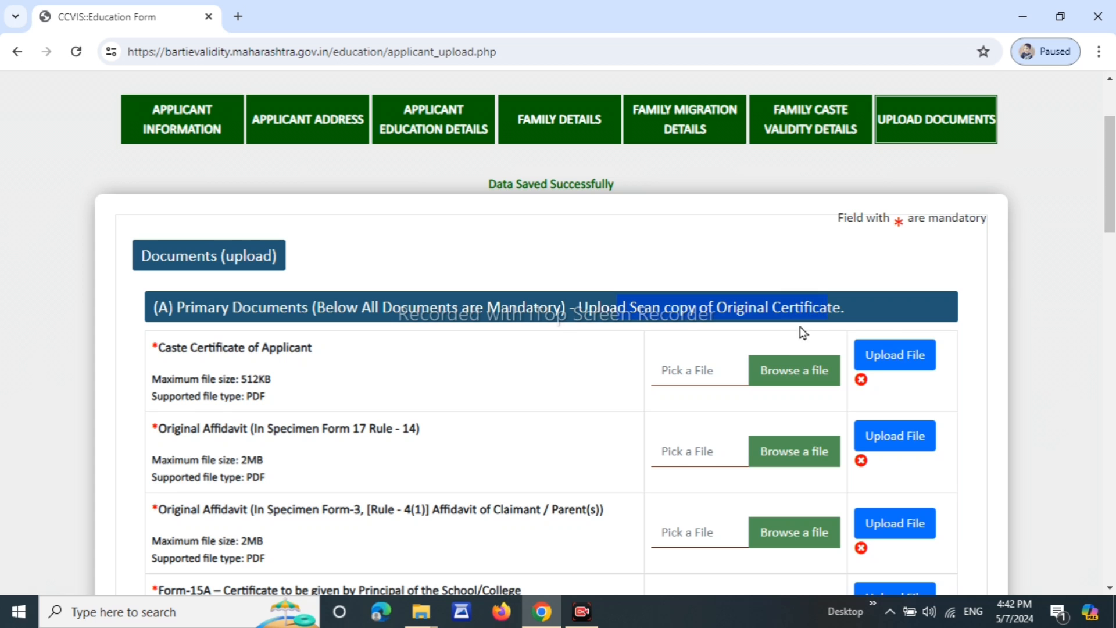
scroll(608, 276, down, 3)
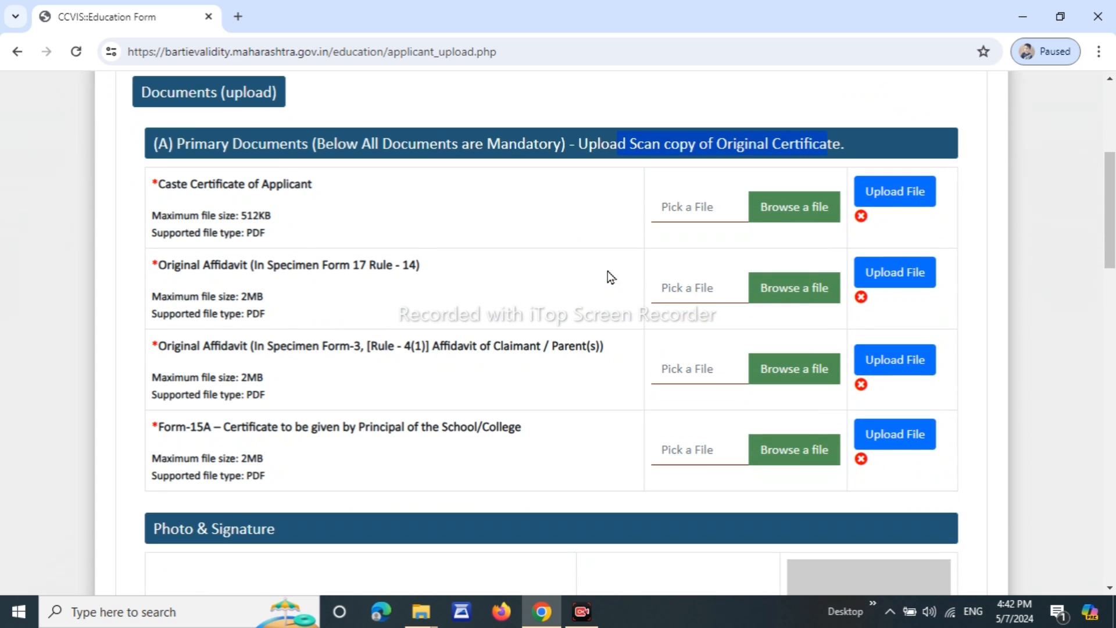
click(524, 275)
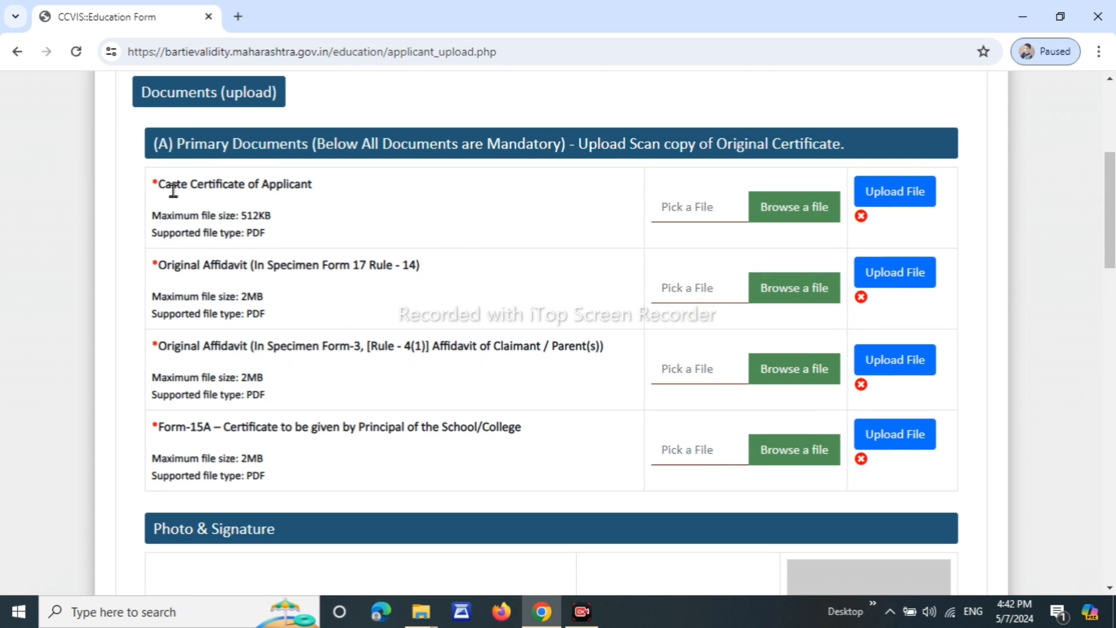
drag(157, 183, 315, 235)
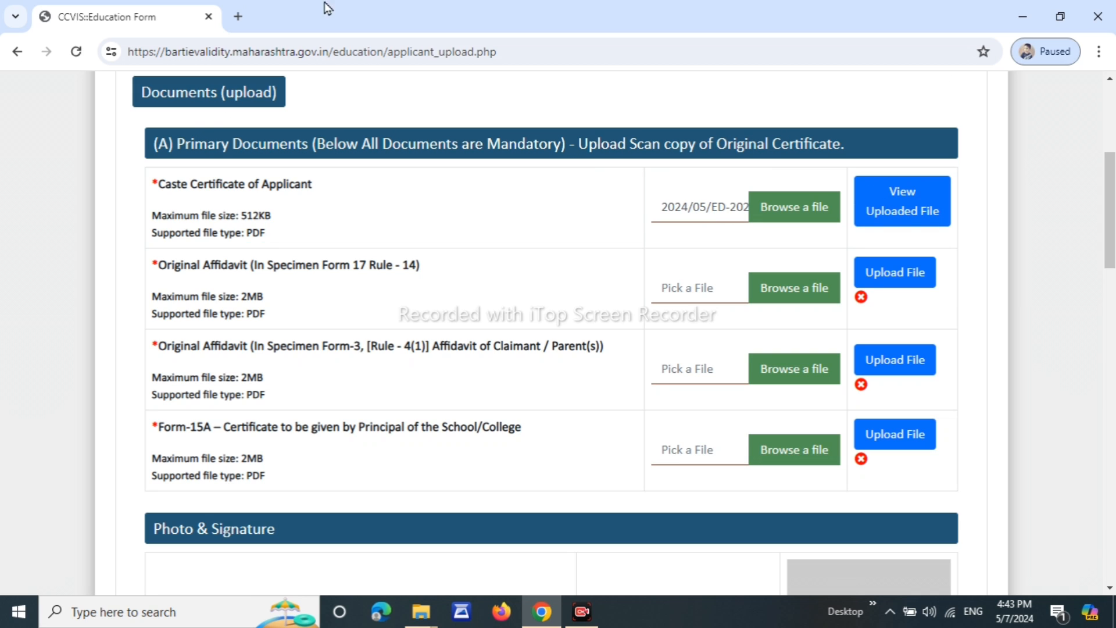
click(926, 207)
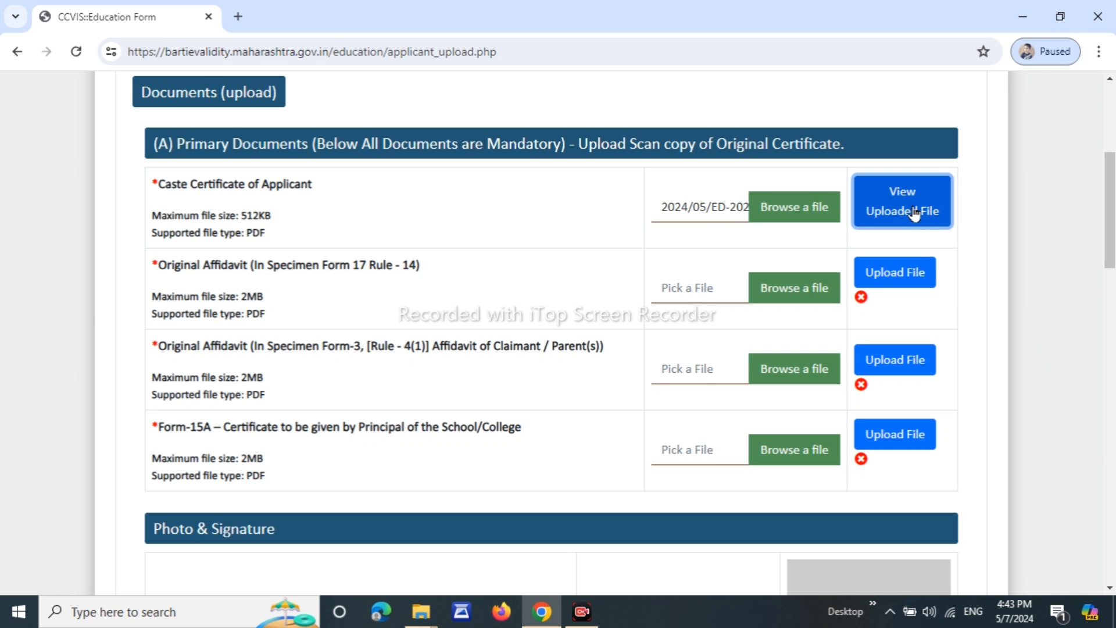
Upload the original affidavit in Specimen Form 17 Rule - 14 as a PDF within 2MB and view the uploaded file.
drag(158, 265, 399, 285)
click(416, 279)
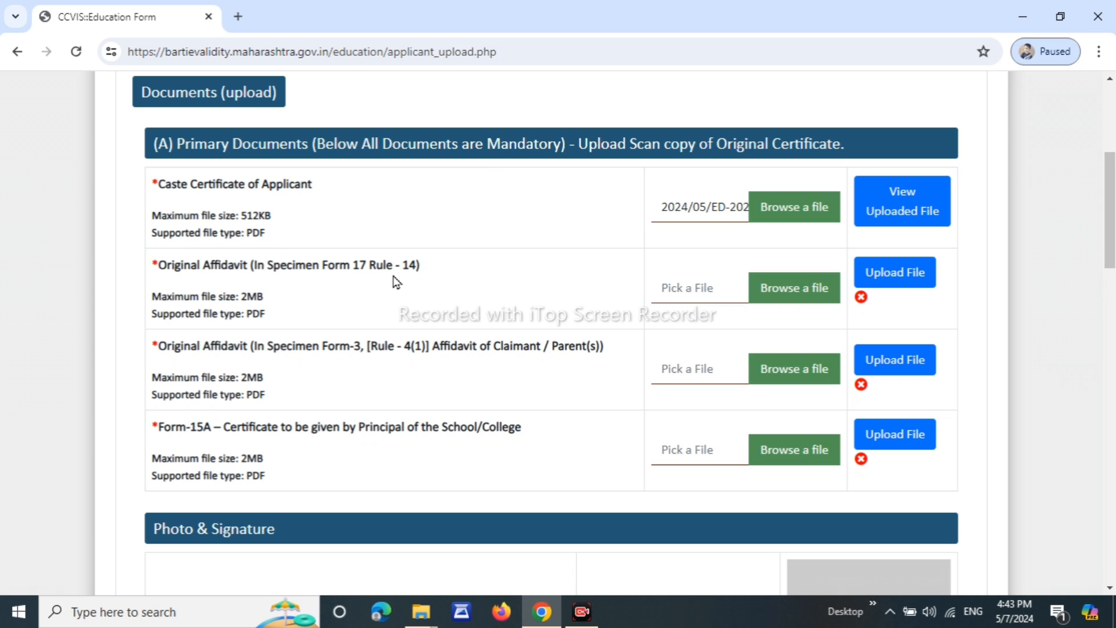
drag(286, 265, 367, 281)
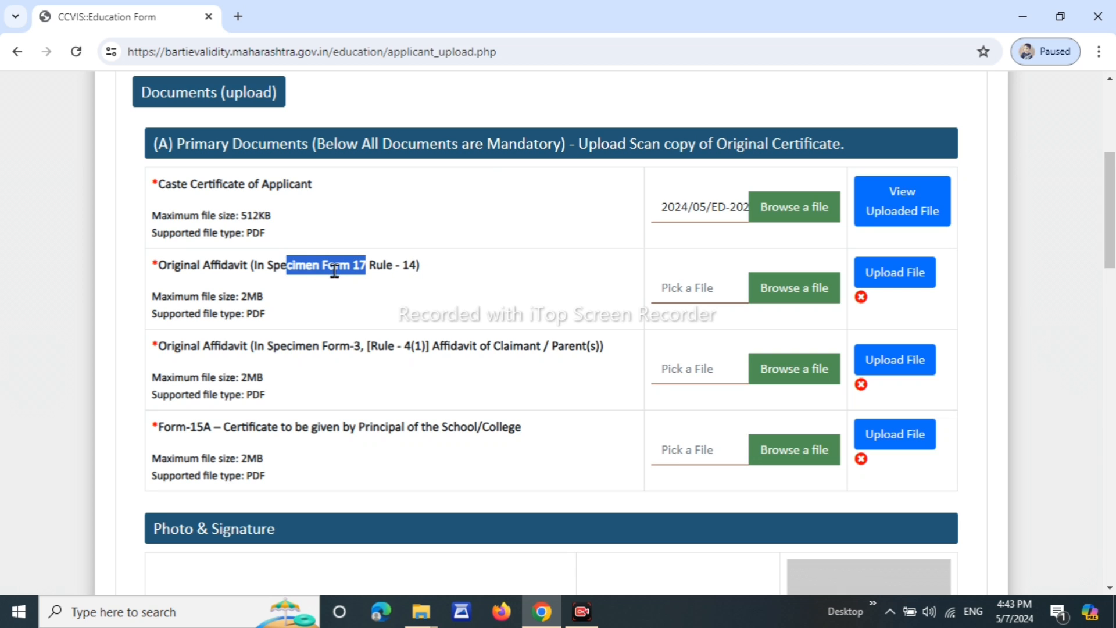
drag(219, 295, 271, 300)
click(260, 300)
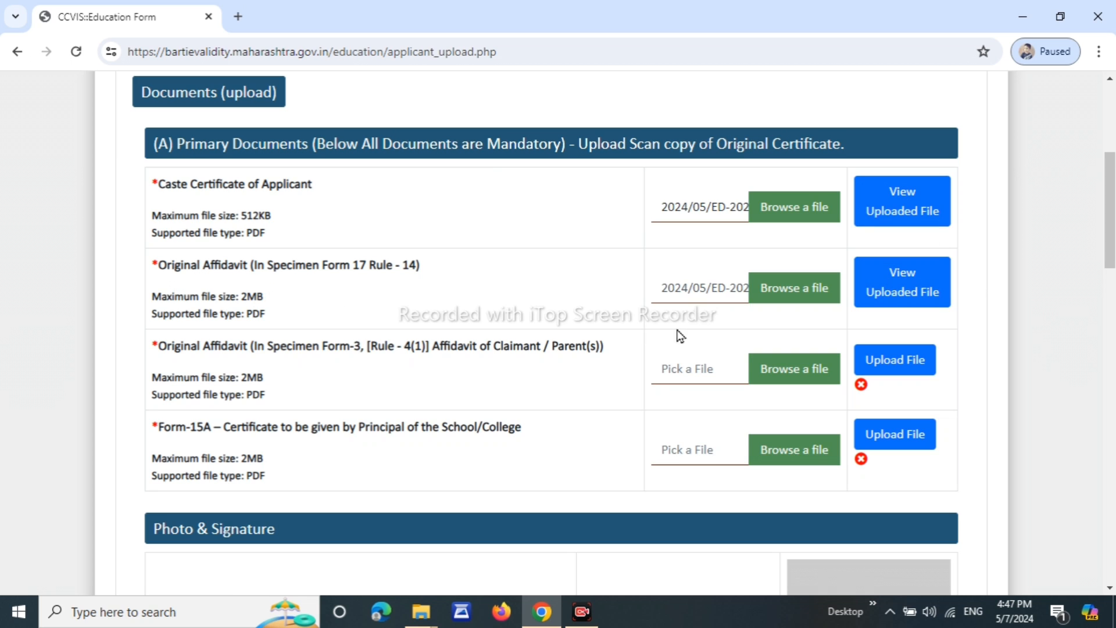
click(900, 285)
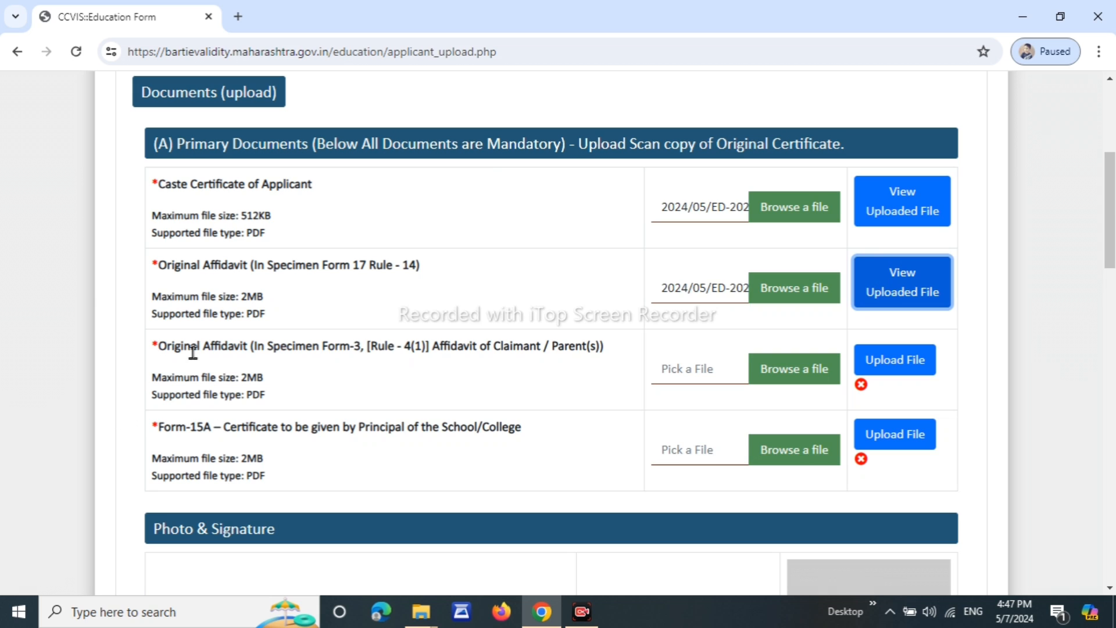
Upload the Specimen Form-3 affidavit of claimant or parent as a PDF within 2MB.
drag(154, 347, 247, 348)
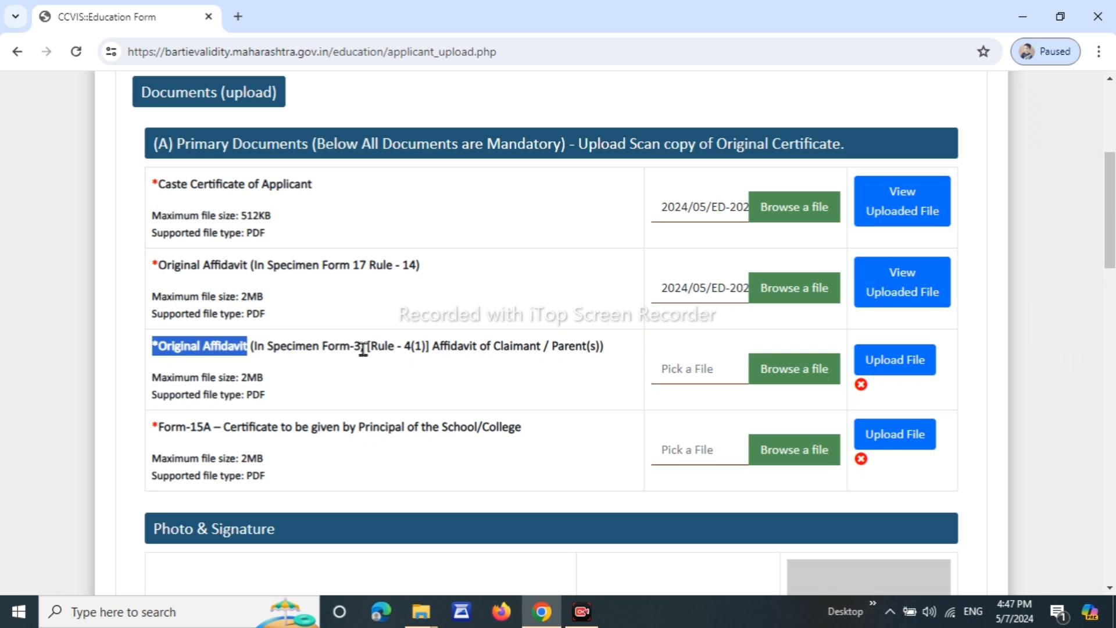
drag(363, 348, 302, 345)
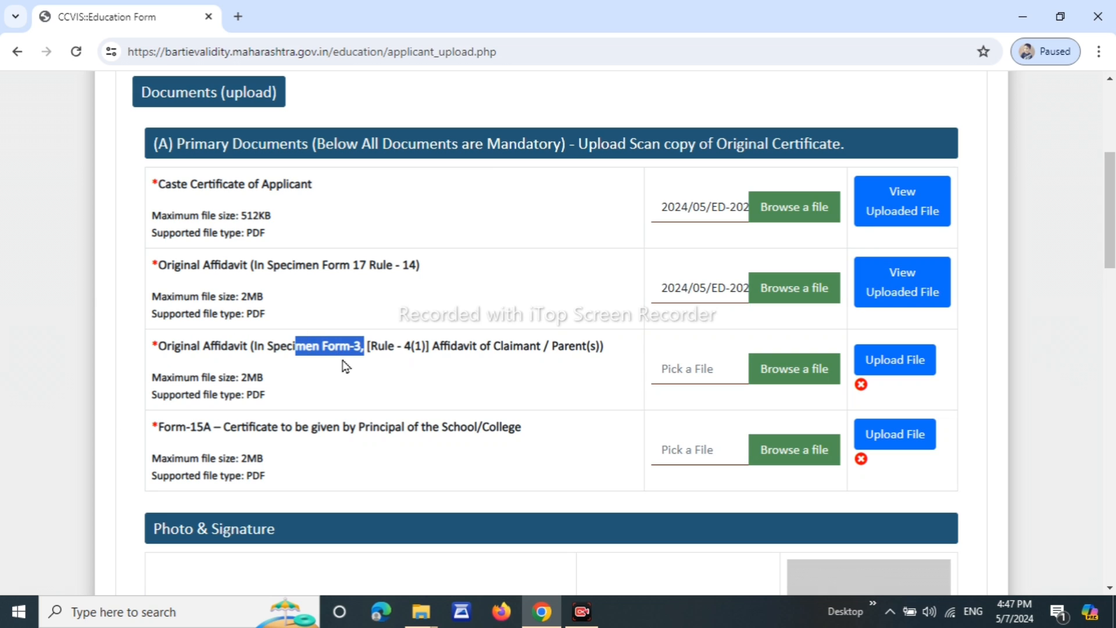
drag(235, 378, 247, 378)
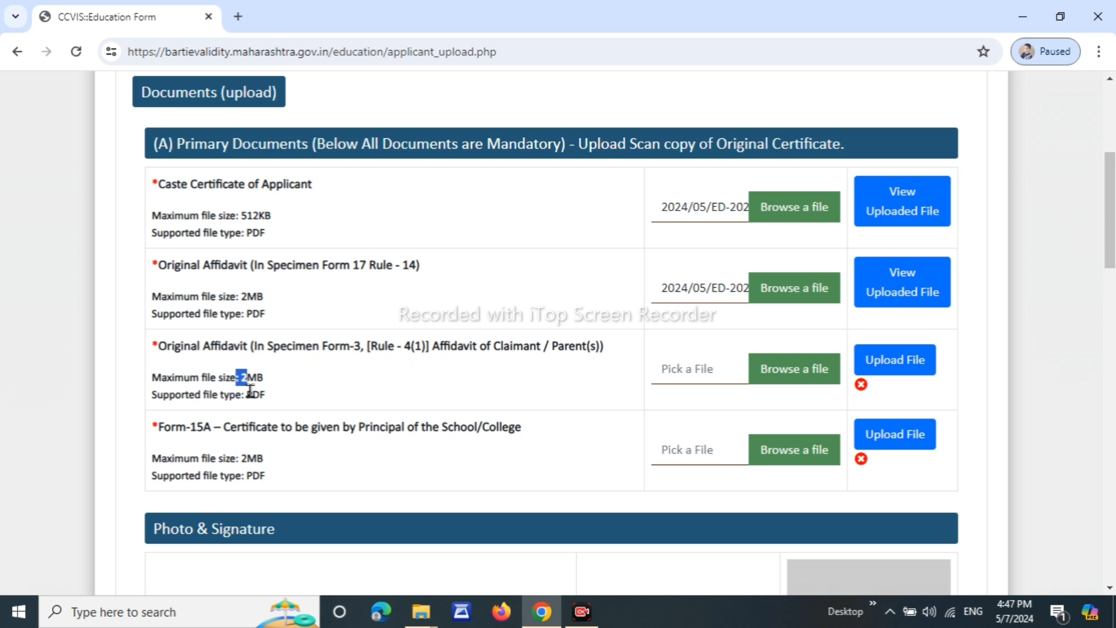
click(700, 382)
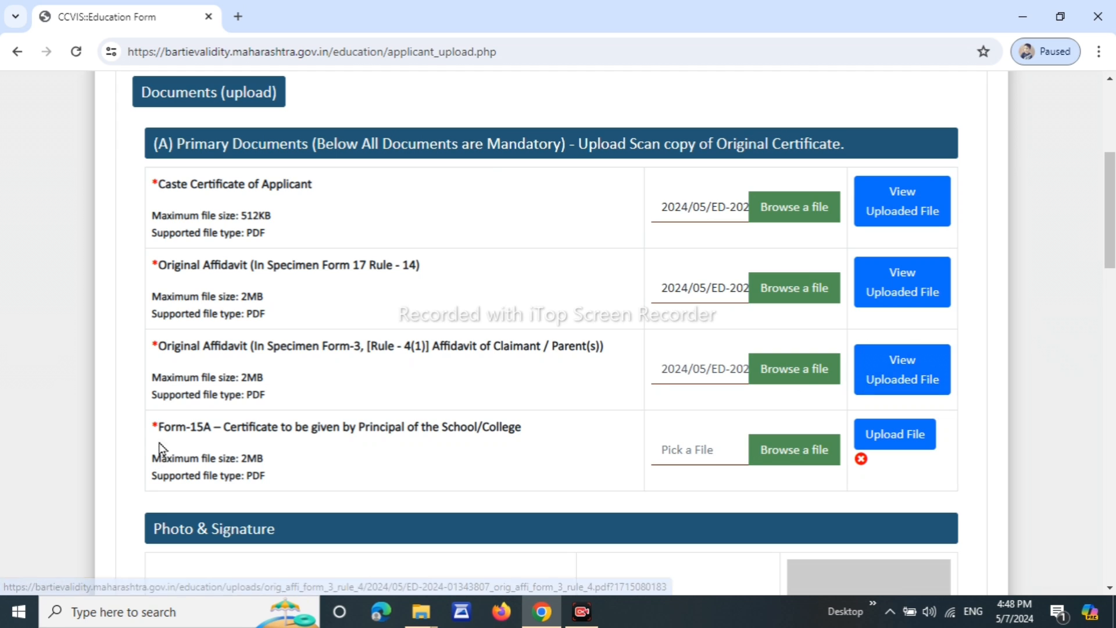
Upload the Form-15A certificate given by the principal of the school or college as a PDF within 2MB.
drag(153, 427, 187, 429)
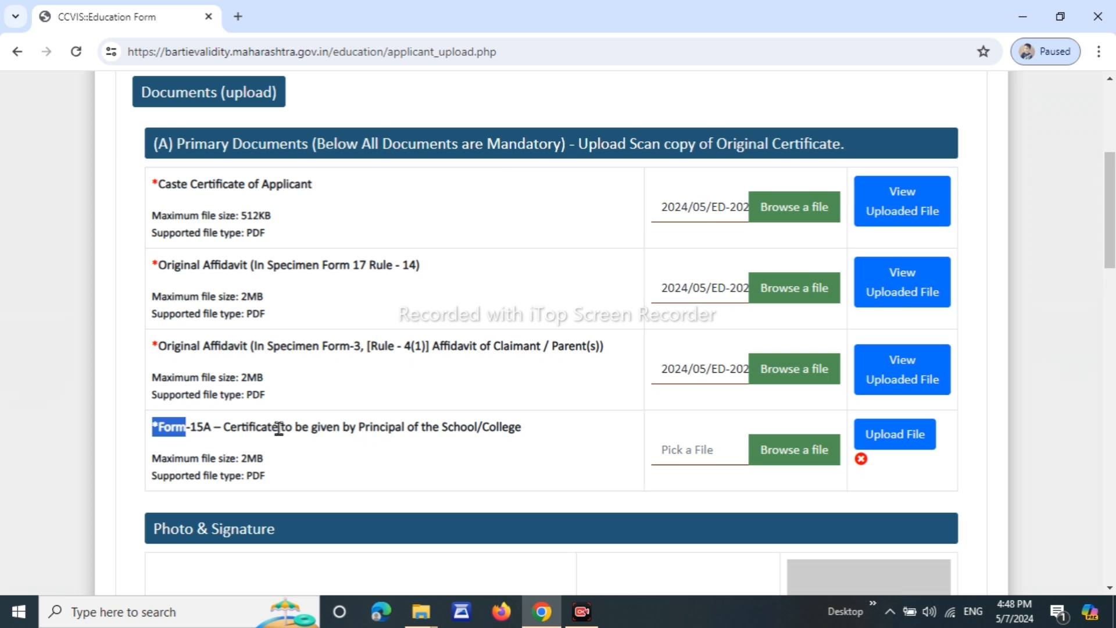
drag(255, 428, 507, 435)
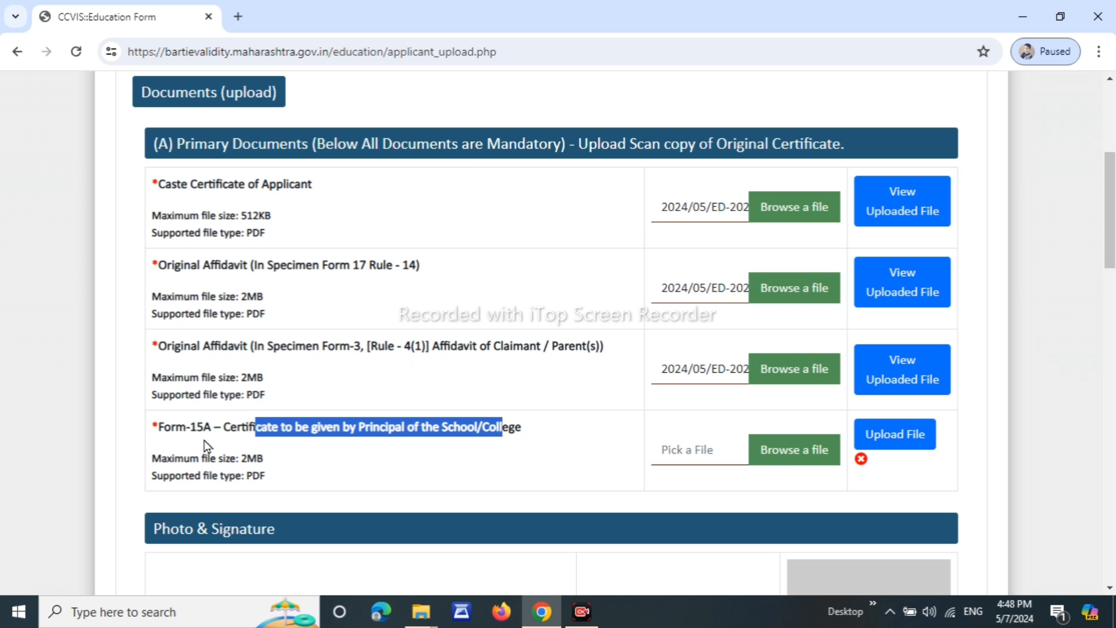
drag(180, 427, 220, 431)
click(272, 453)
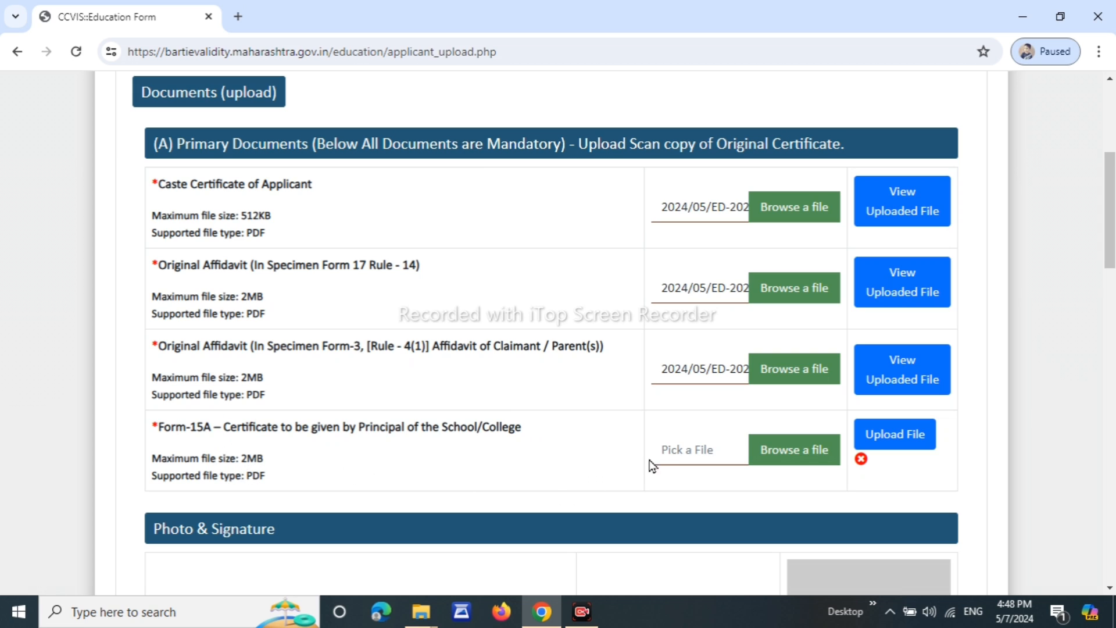
click(668, 453)
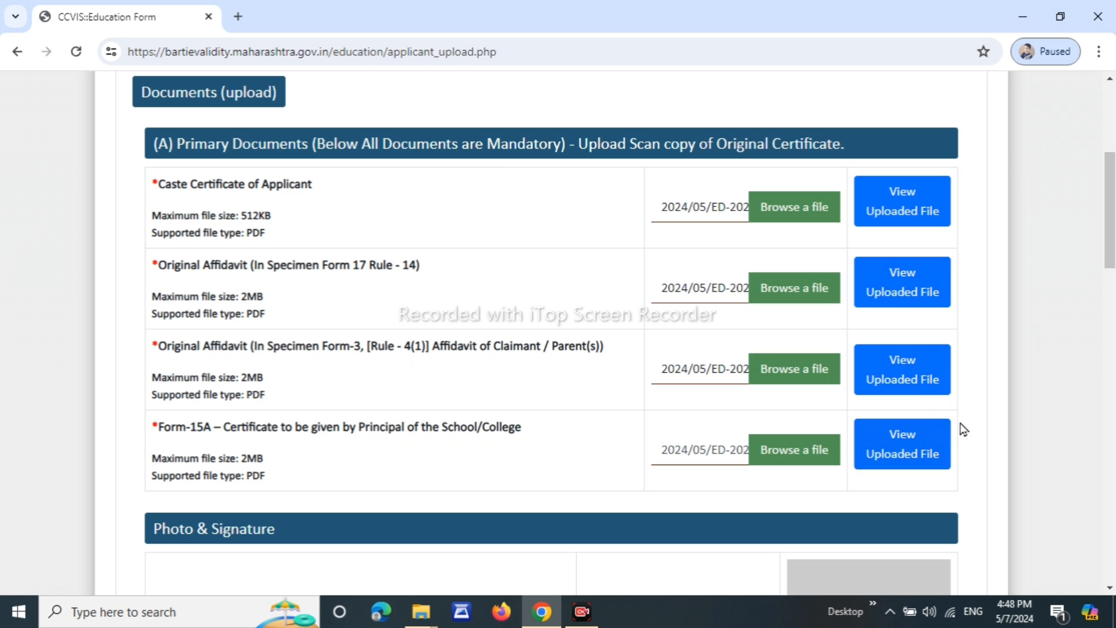
Upload the applicant's photo as a JPG/JPEG within 50KB and 300px x 400px under Photo & Signature.
scroll(903, 314, down, 7)
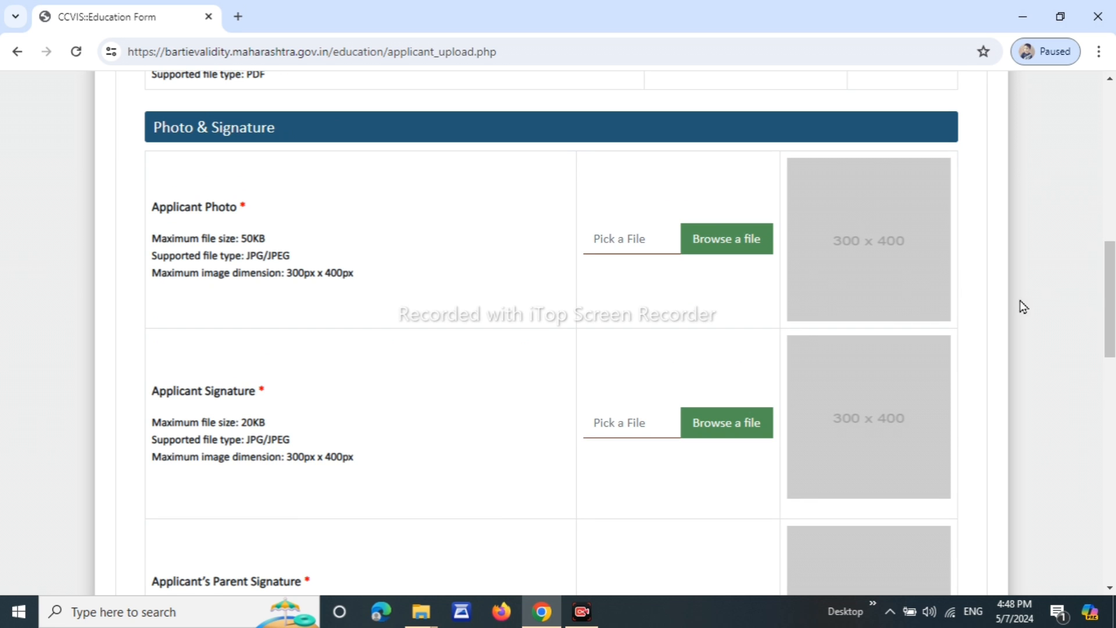
scroll(210, 163, down, 2)
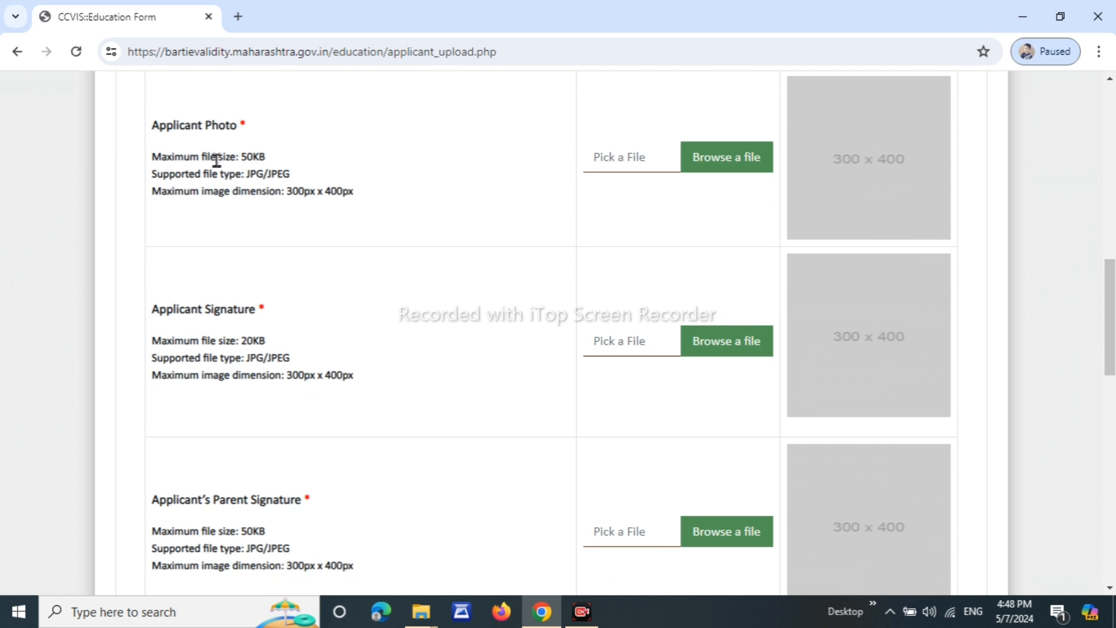
drag(166, 126, 191, 128)
drag(155, 308, 276, 332)
drag(160, 498, 254, 503)
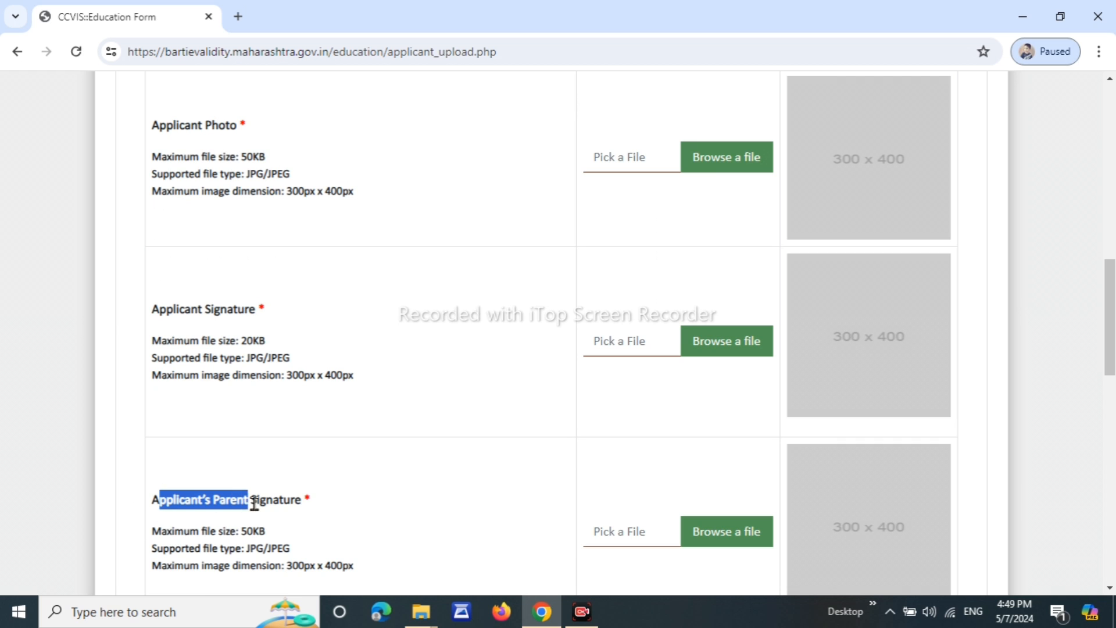
click(412, 493)
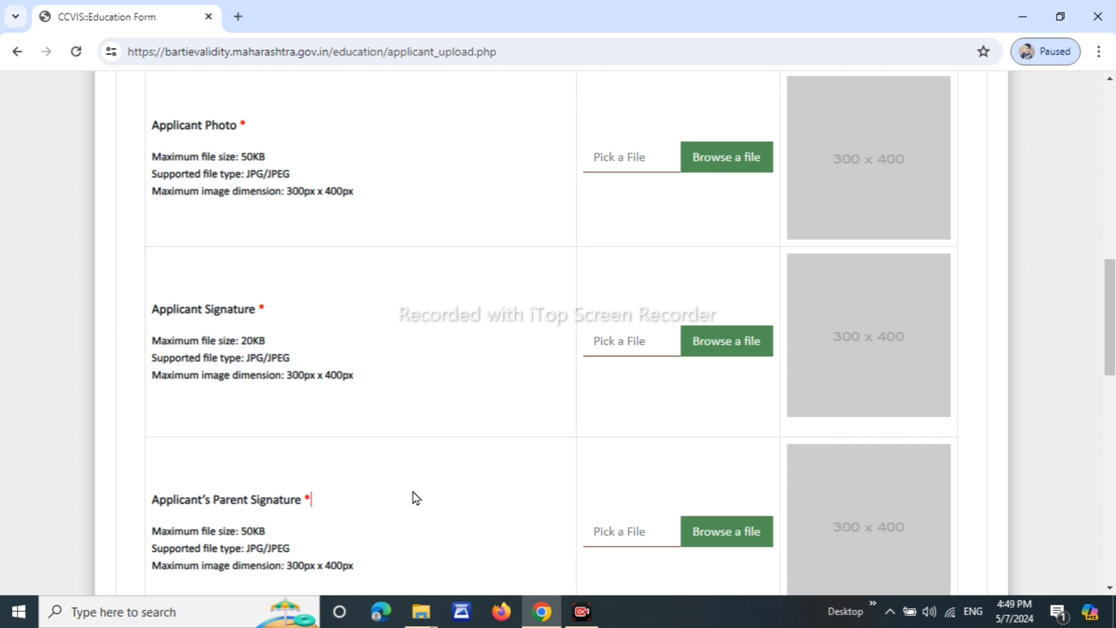
double_click(253, 157)
drag(246, 174, 324, 191)
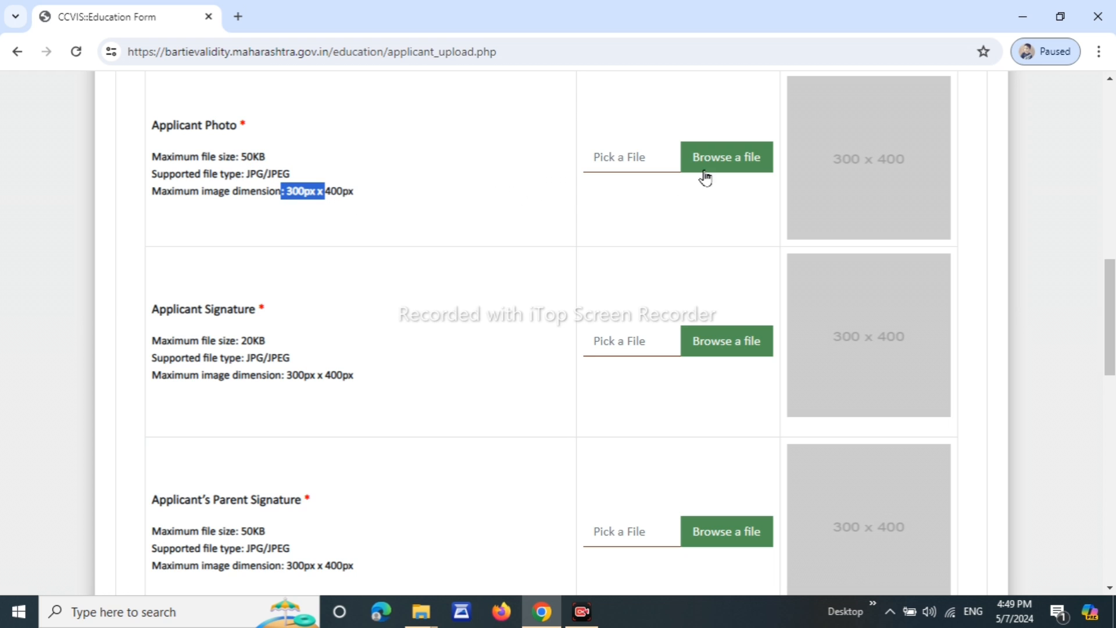
click(647, 157)
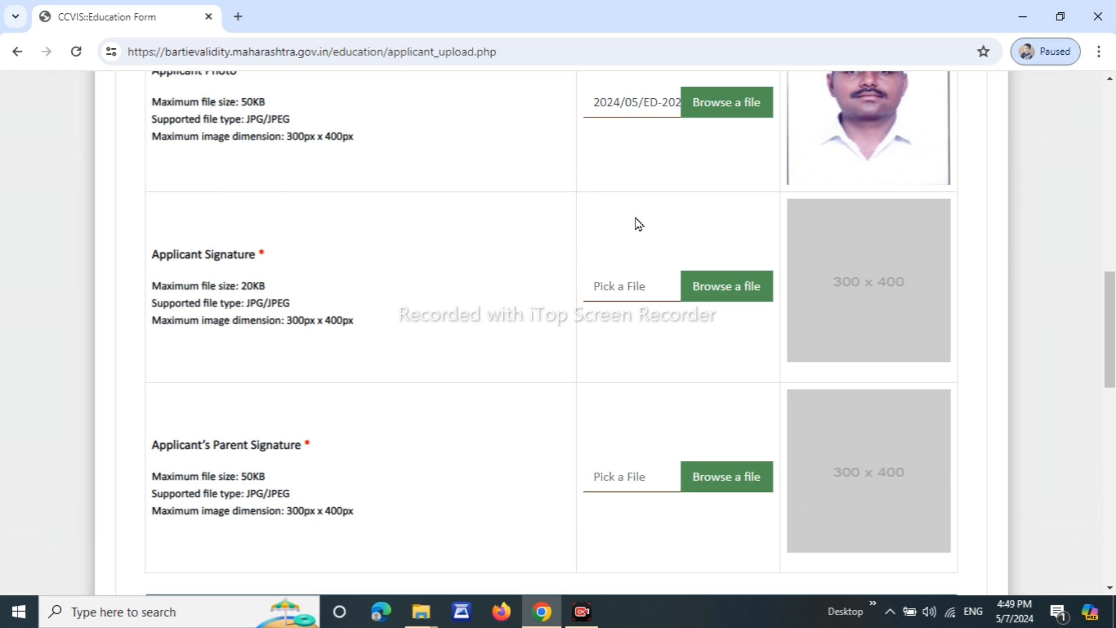
Upload the applicant's signature as a JPG/JPEG image within 20KB and 300px x 400px.
scroll(340, 235, down, 2)
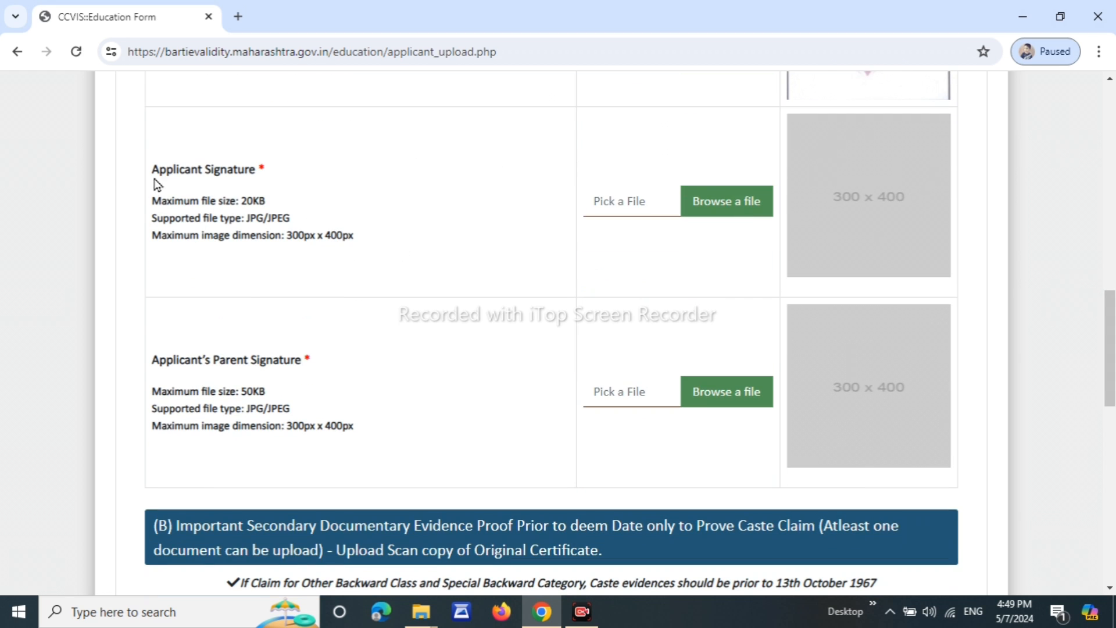
drag(154, 170, 366, 238)
click(270, 167)
click(429, 235)
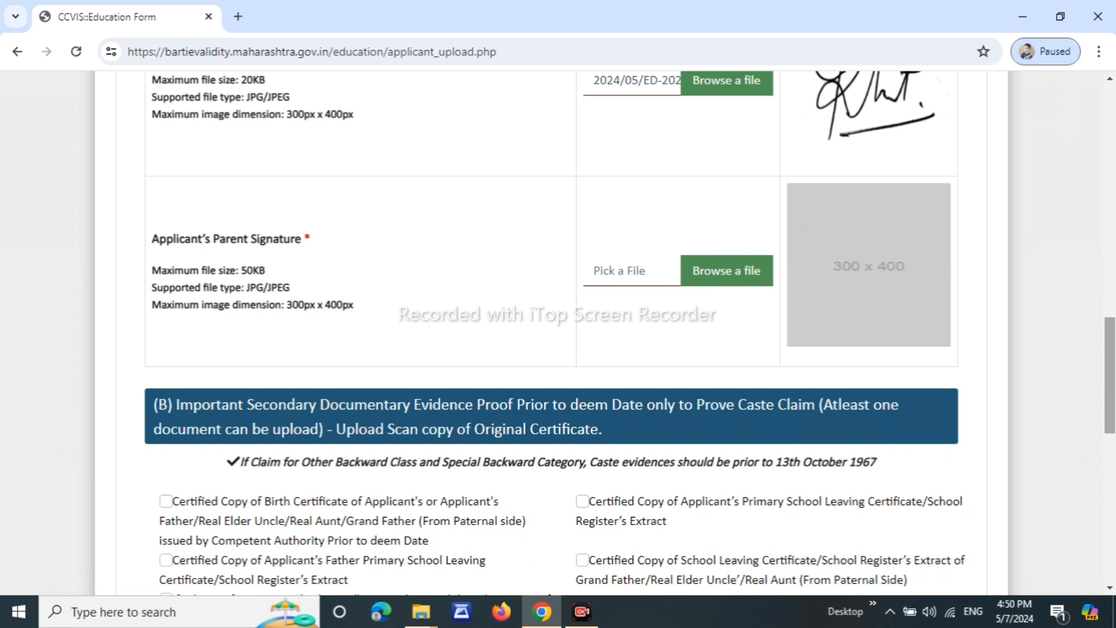
Upload the applicant's parent's signature as a JPG/JPEG image within 50KB and 300px x 400px.
drag(1111, 372, 1111, 391)
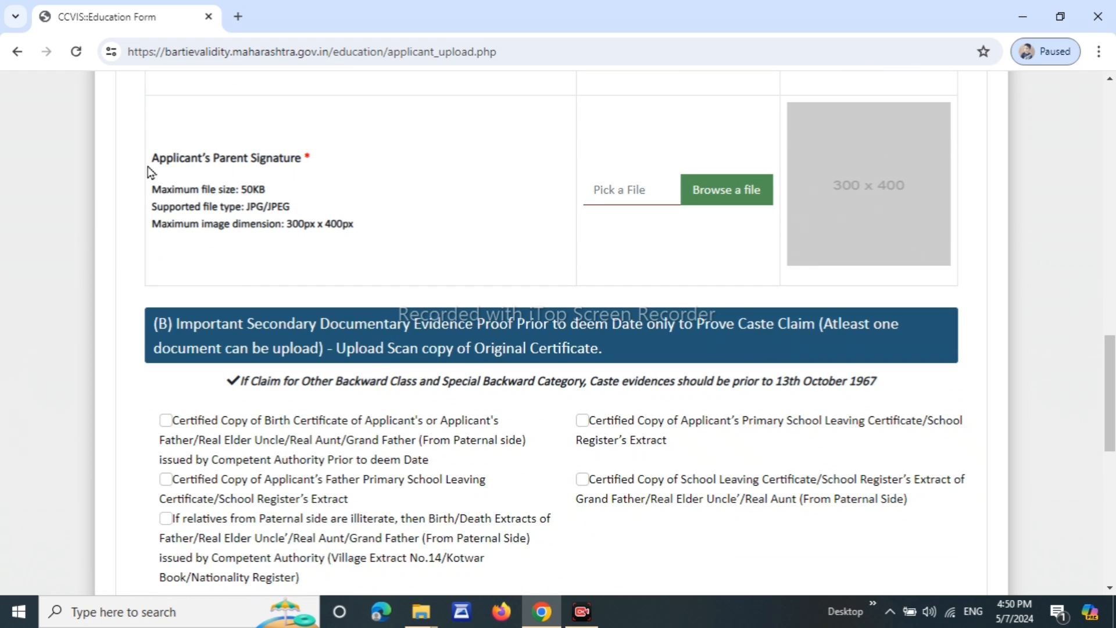
drag(148, 167, 323, 225)
click(312, 175)
click(204, 187)
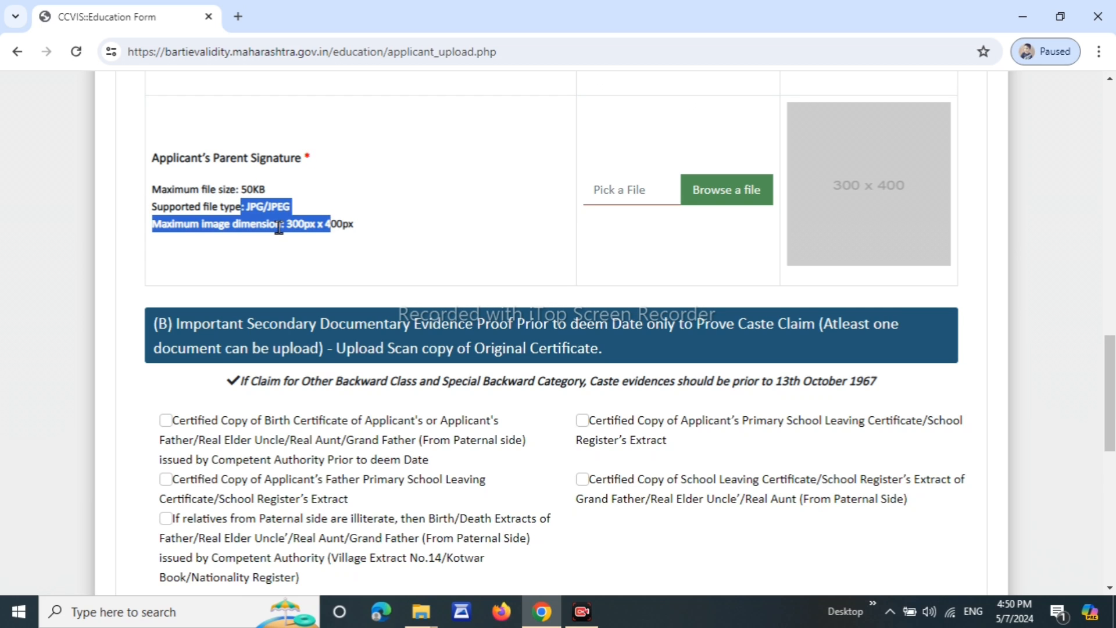
click(343, 225)
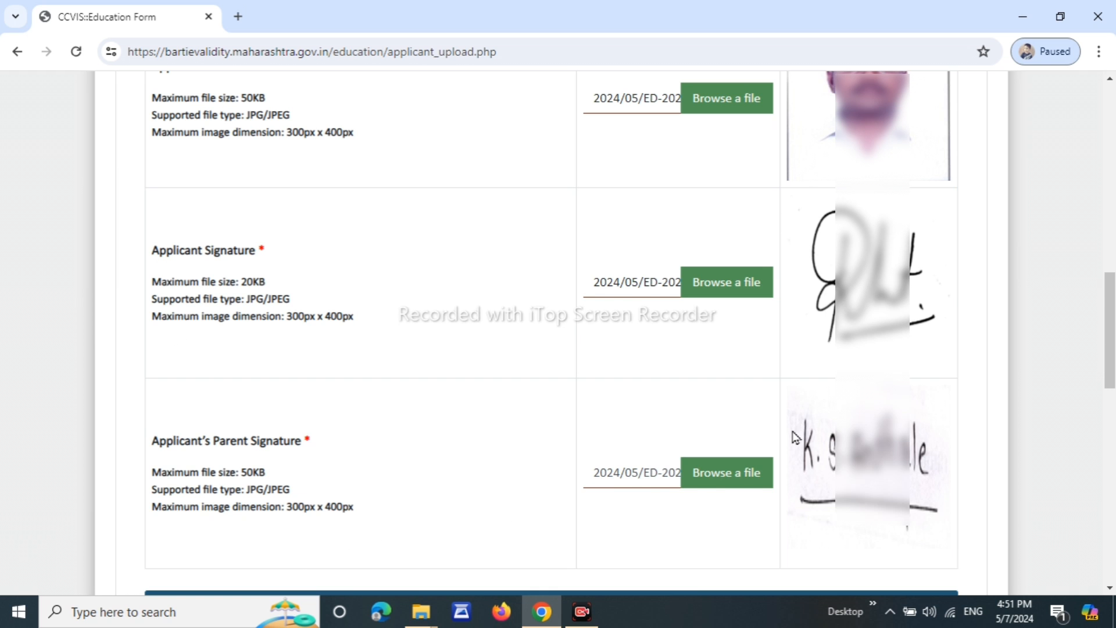
scroll(796, 437, down, 8)
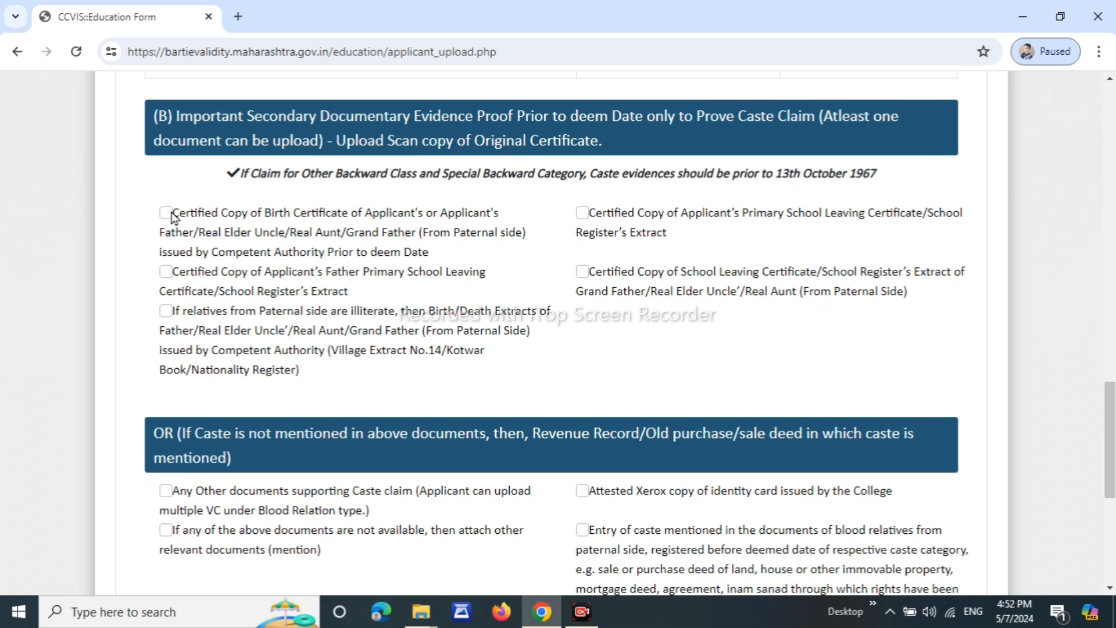
drag(197, 213, 475, 228)
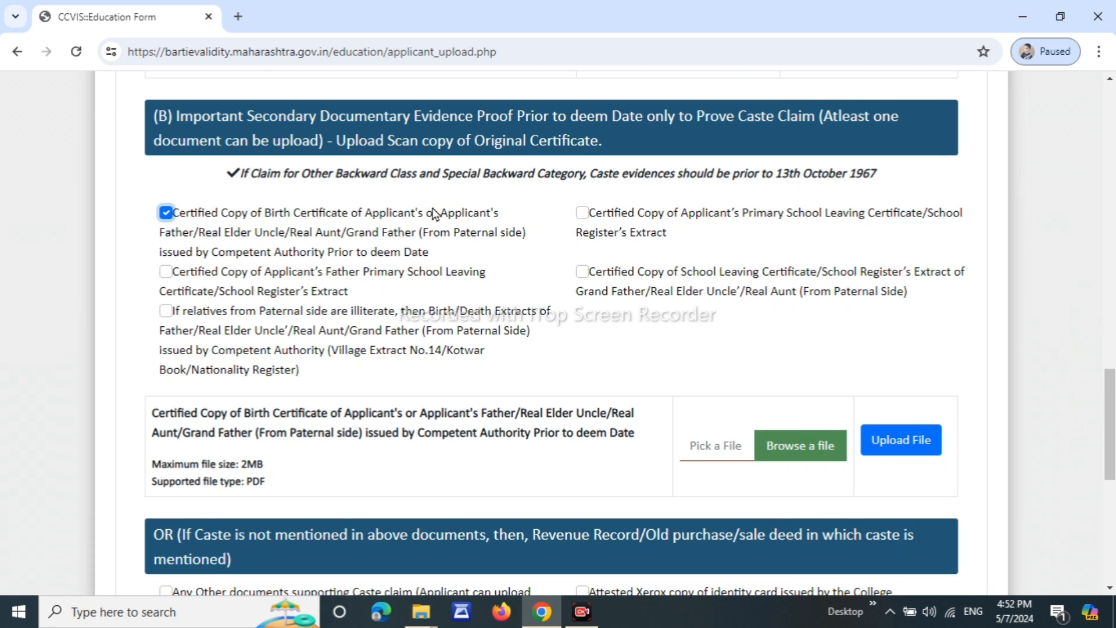
click(166, 214)
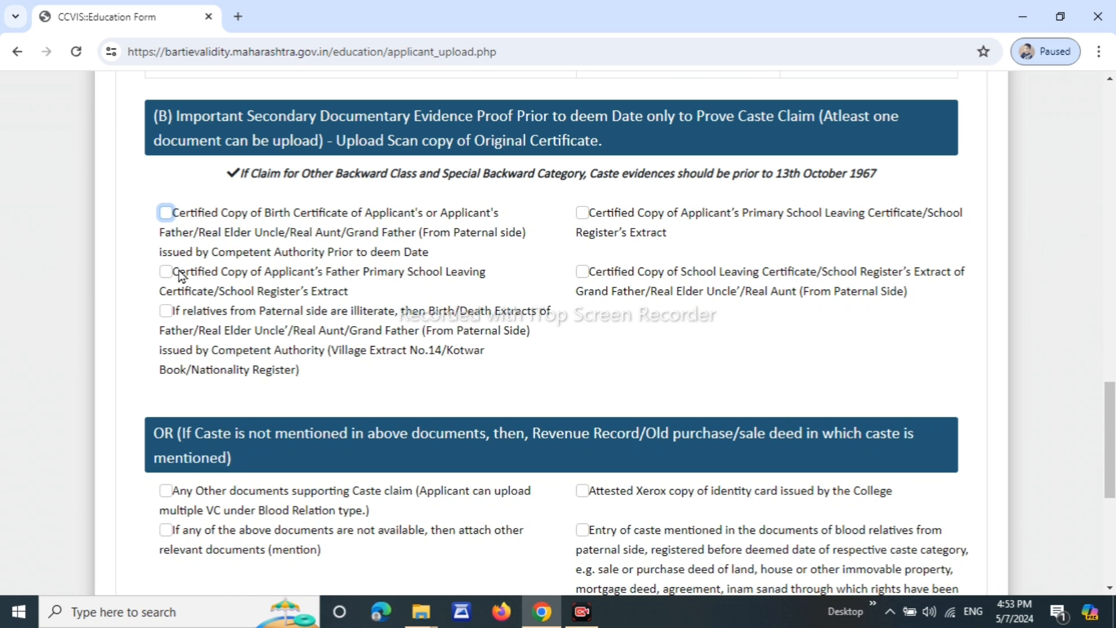
Select the father's primary school leaving certificate and the birth/death extracts for illiterate paternal relatives as secondary evidence.
drag(179, 274, 313, 296)
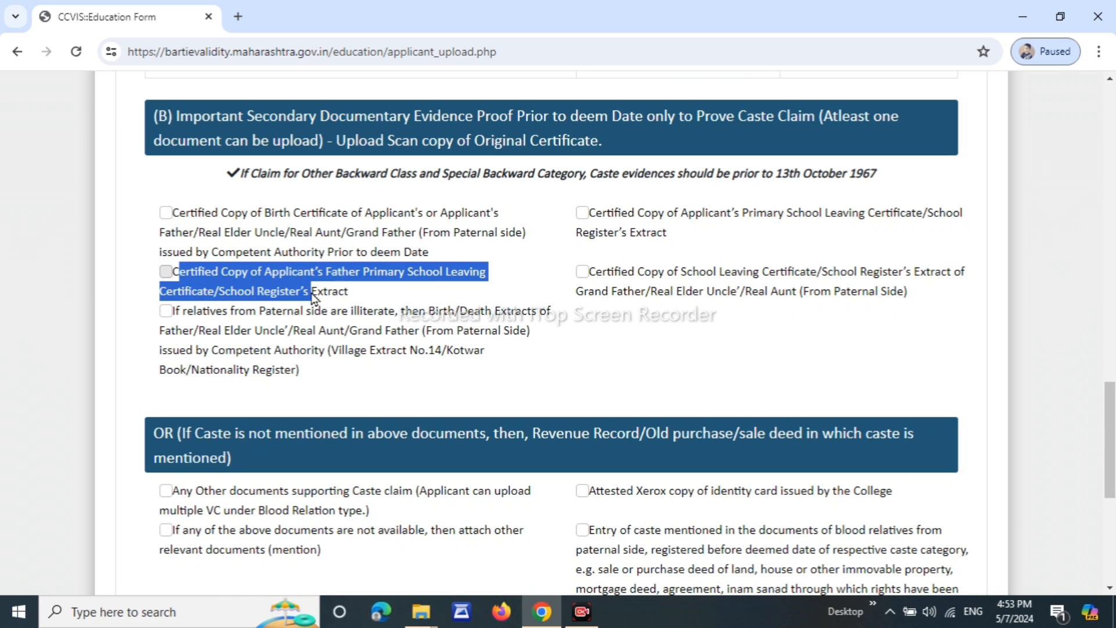
click(379, 295)
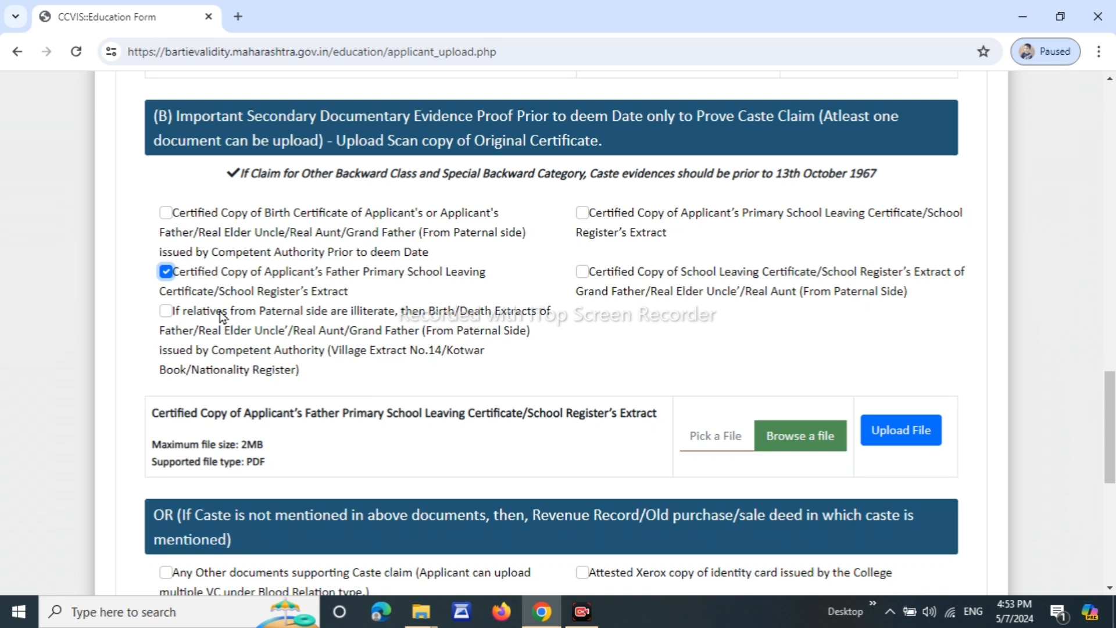
drag(342, 352, 435, 375)
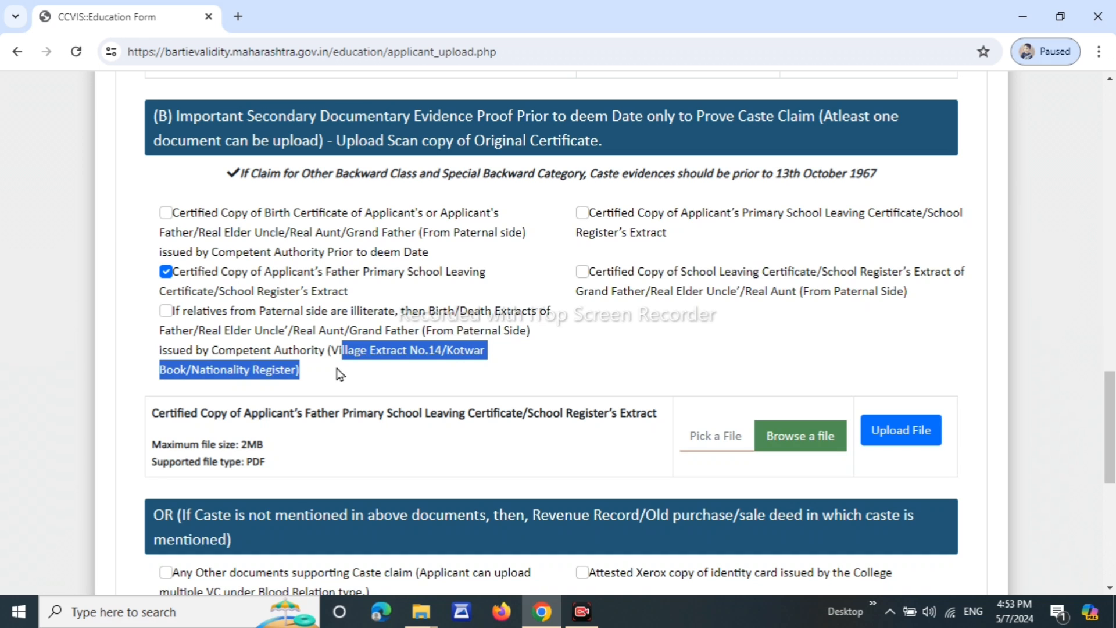
click(166, 311)
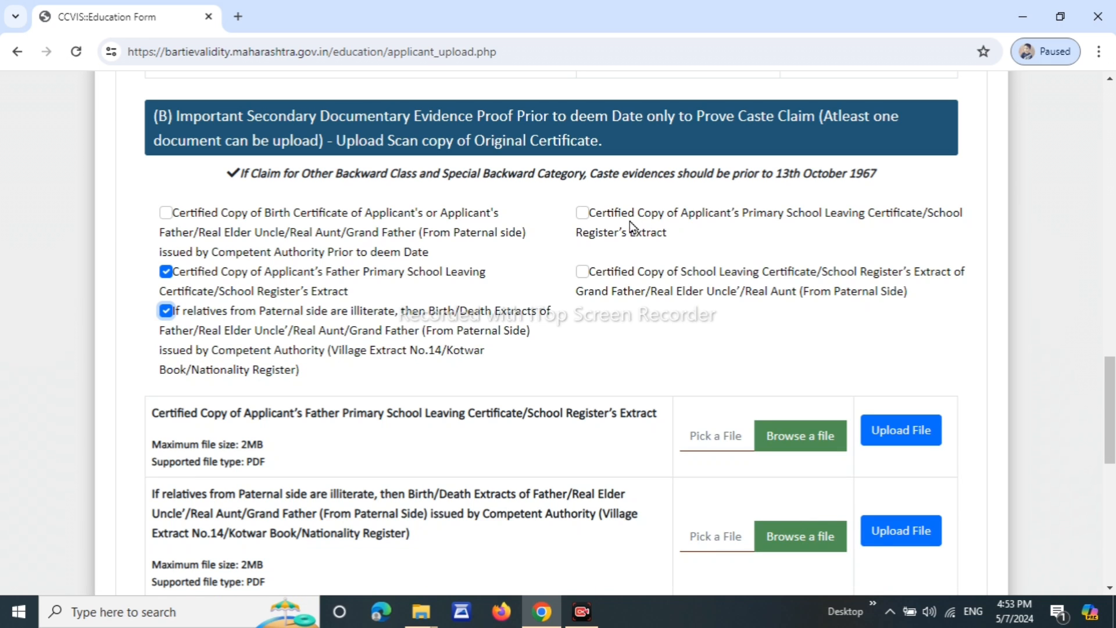
Select the certified copy of the applicant's primary school leaving certificate/school register's extract as secondary evidence.
drag(610, 214, 927, 220)
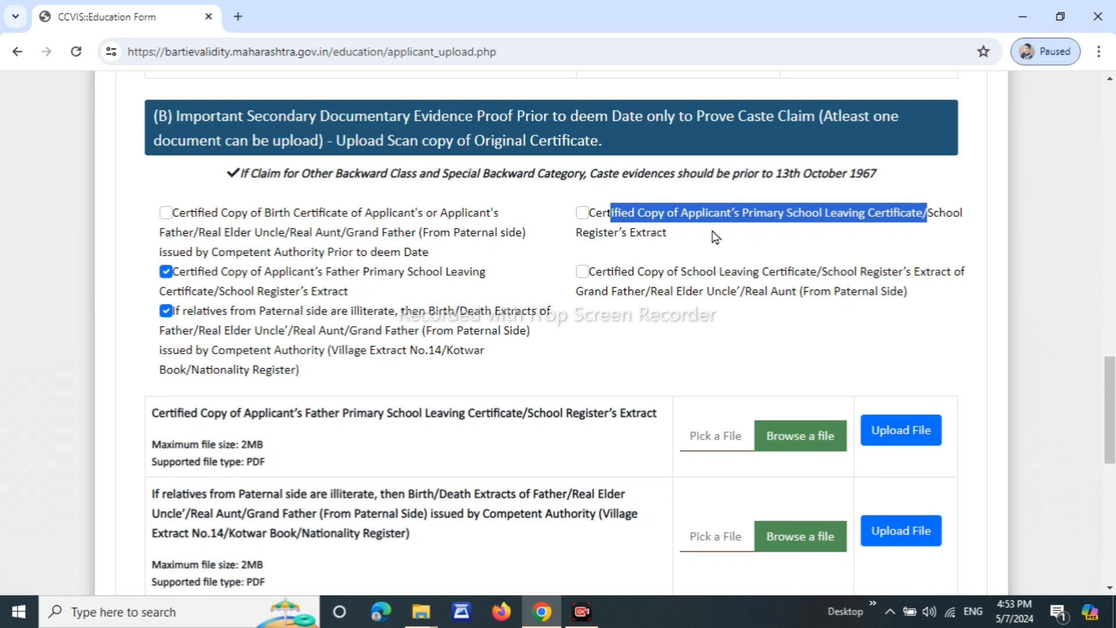
click(583, 212)
click(731, 237)
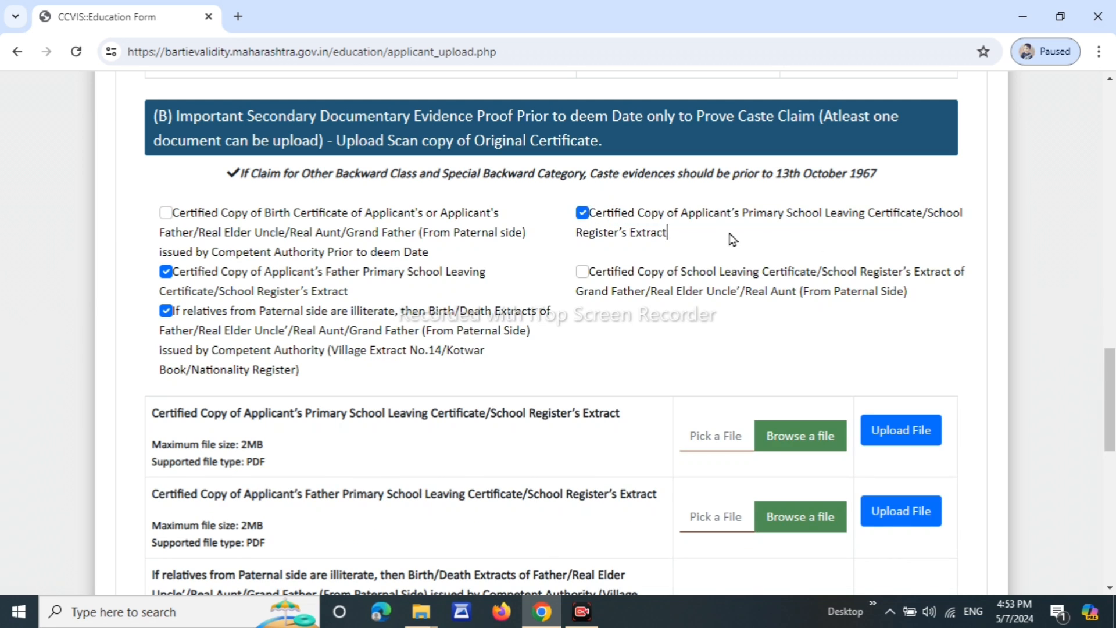
click(581, 212)
drag(584, 292, 836, 280)
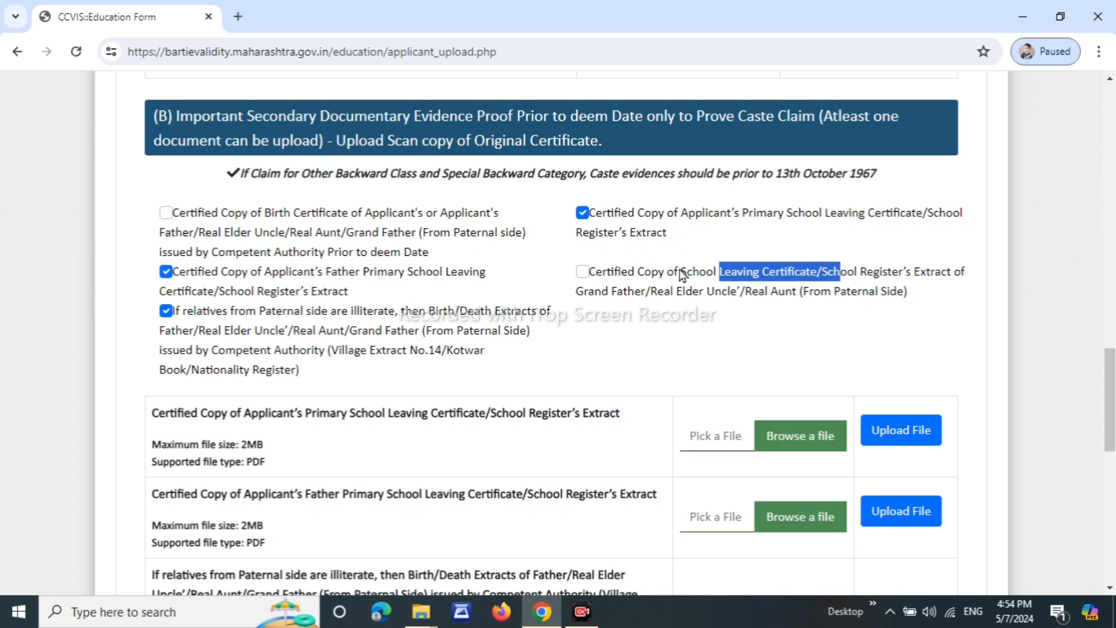
Upload the applicant's primary school leaving certificate/school register's extract as a PDF within 2MB.
scroll(1107, 401, down, 2)
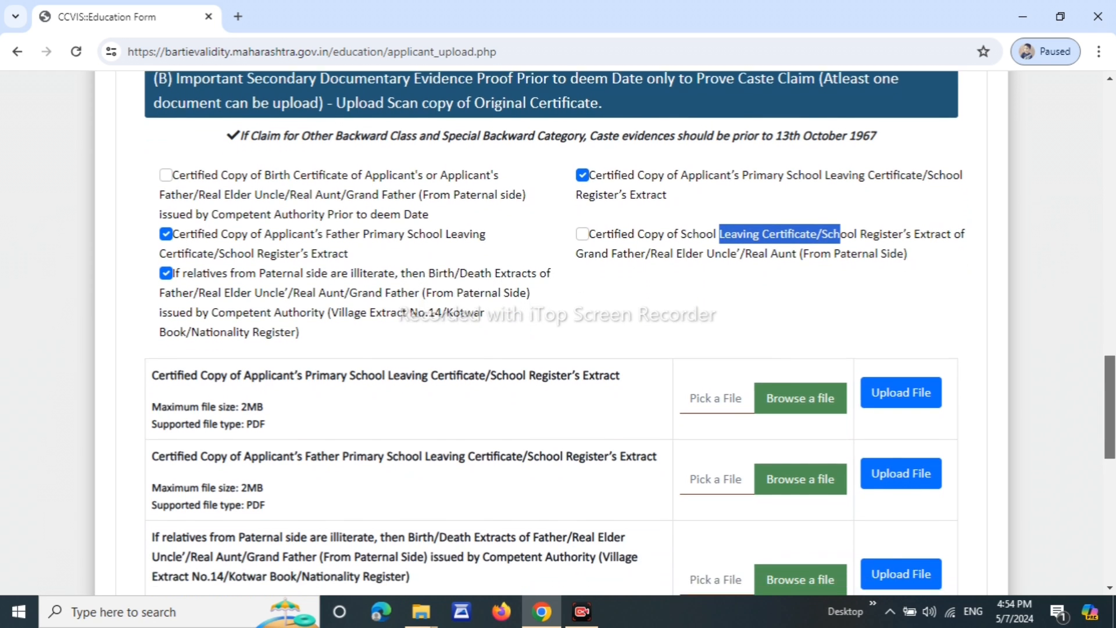
scroll(558, 332, down, 2)
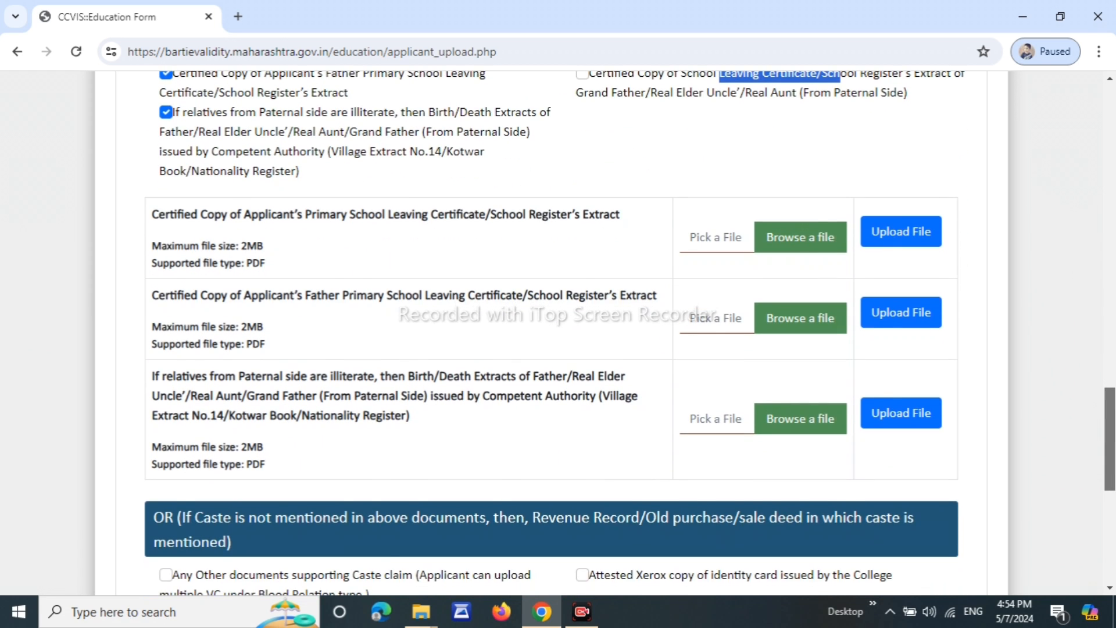
drag(201, 214, 490, 216)
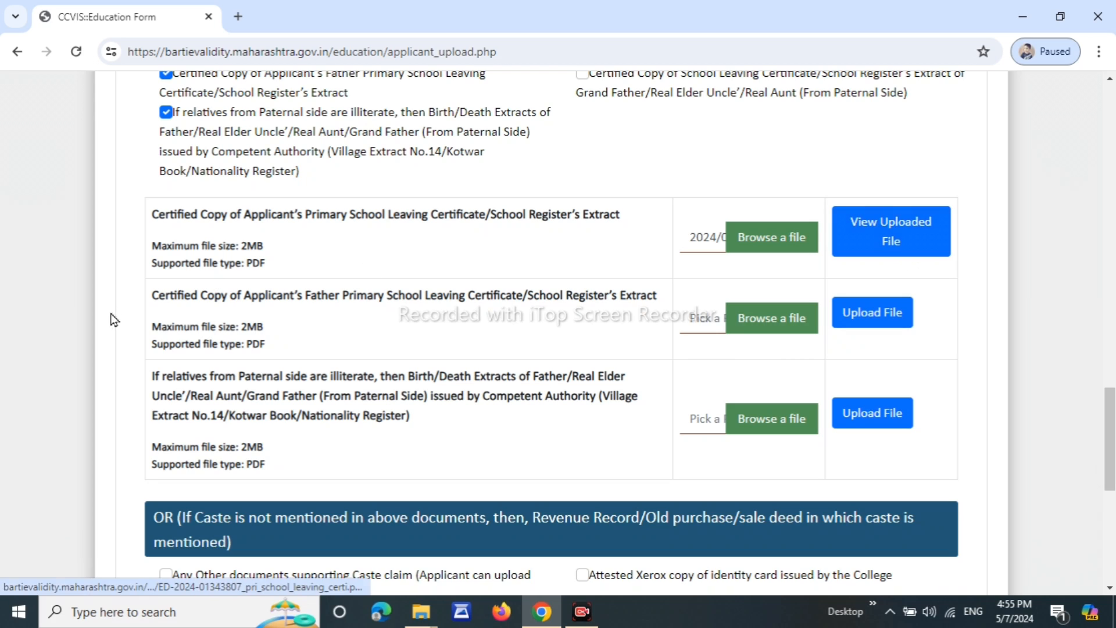
Upload the father's primary school leaving certificate/school register's extract as a PDF within 2MB.
drag(159, 293, 472, 316)
click(358, 325)
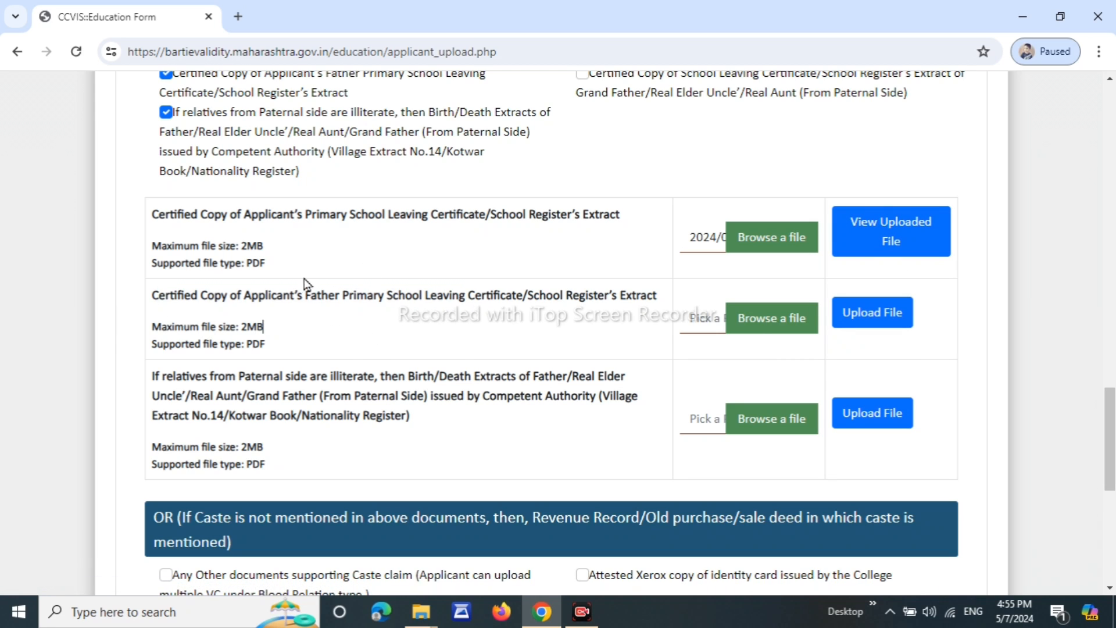
drag(303, 293, 338, 296)
click(706, 332)
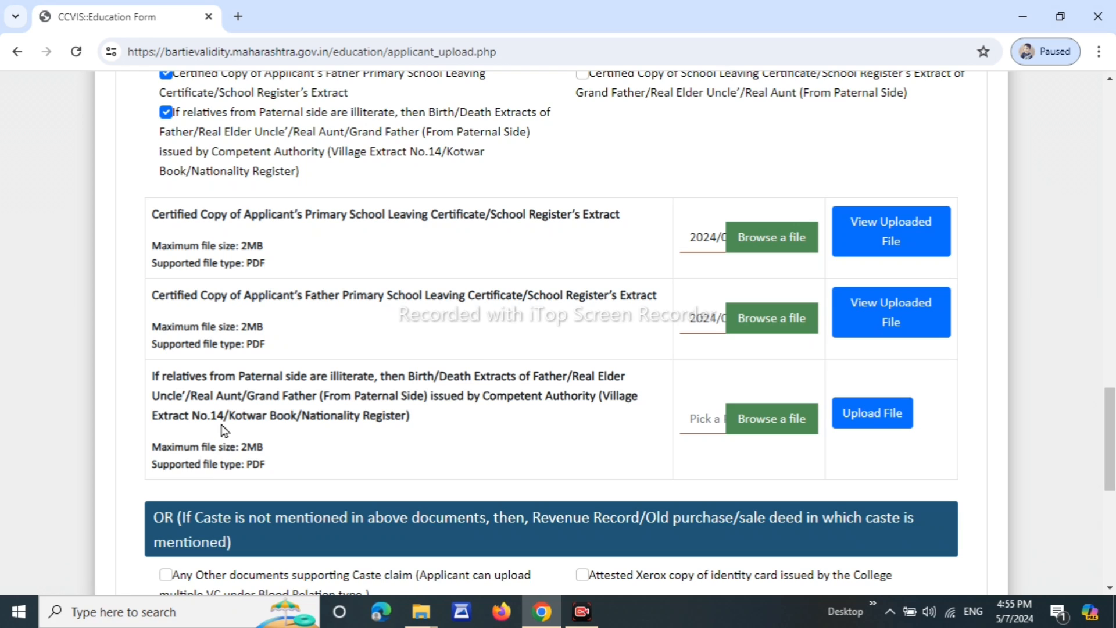
Upload the paternal relatives' birth/death extract (Village Extract No.14/Kotwar Book/Nationality Register) as a PDF within 2MB.
drag(229, 415, 369, 425)
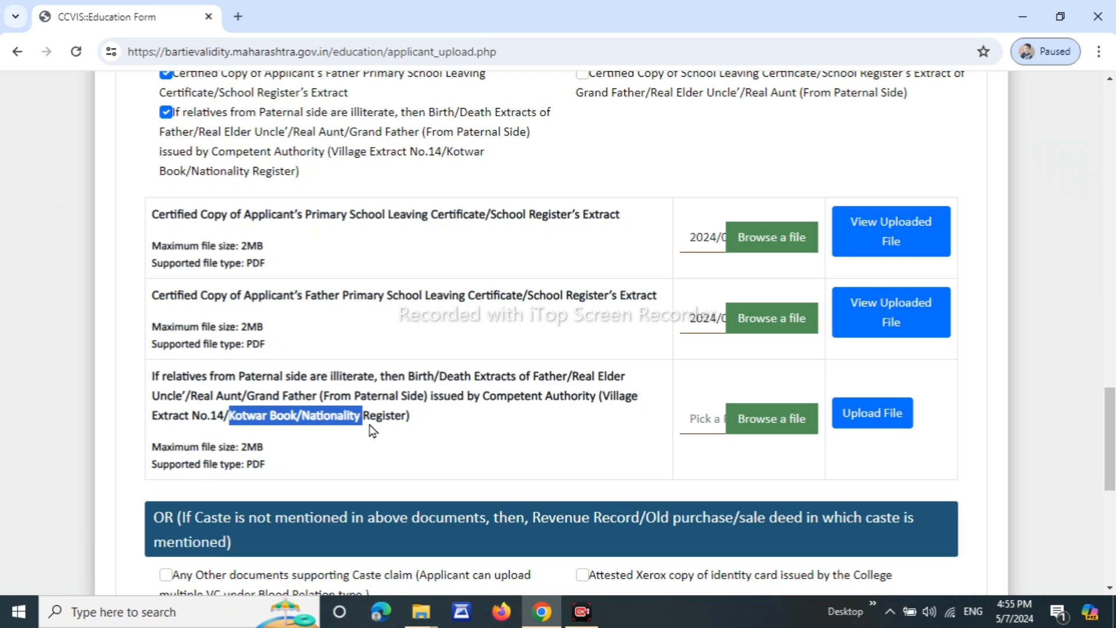
click(381, 436)
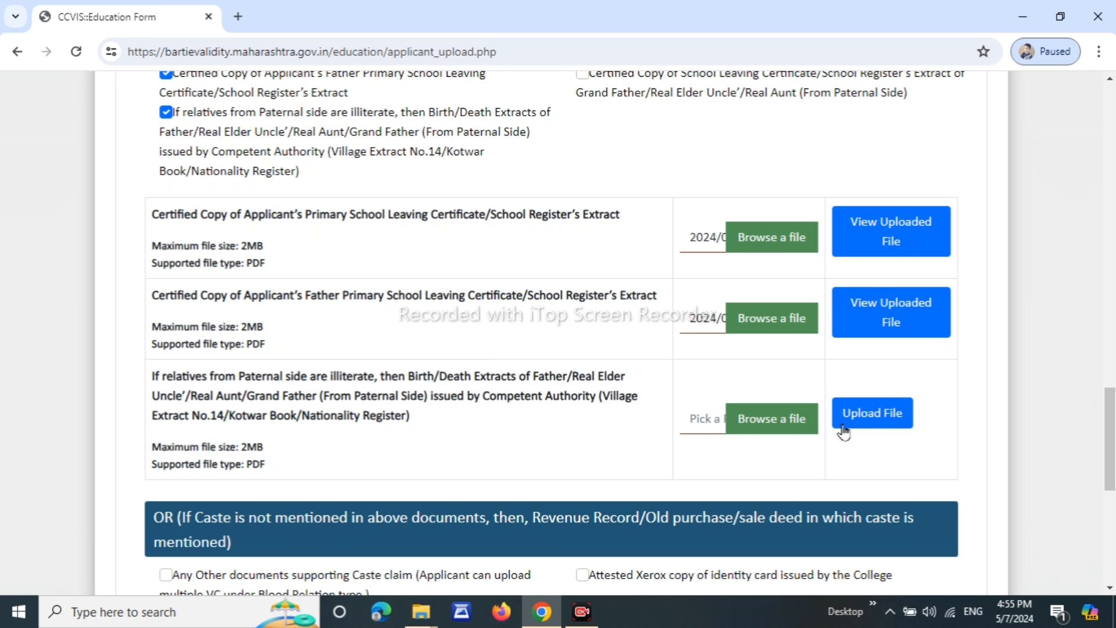
click(763, 426)
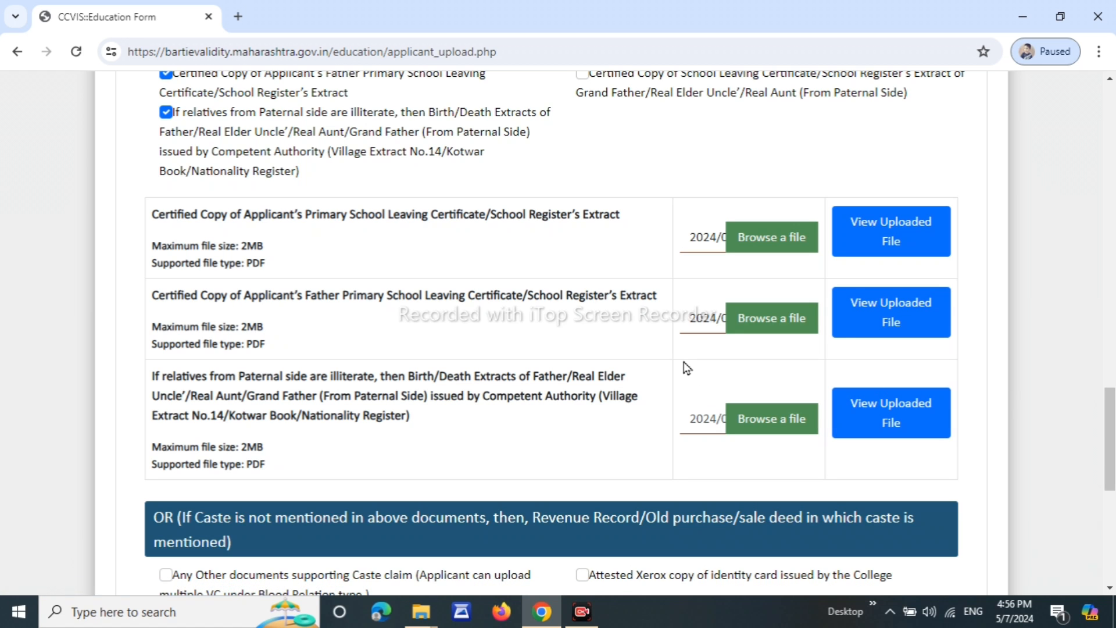
Select the attested Xerox copy of the identity card issued by the college among the alternative supporting documents.
scroll(535, 395, down, 4)
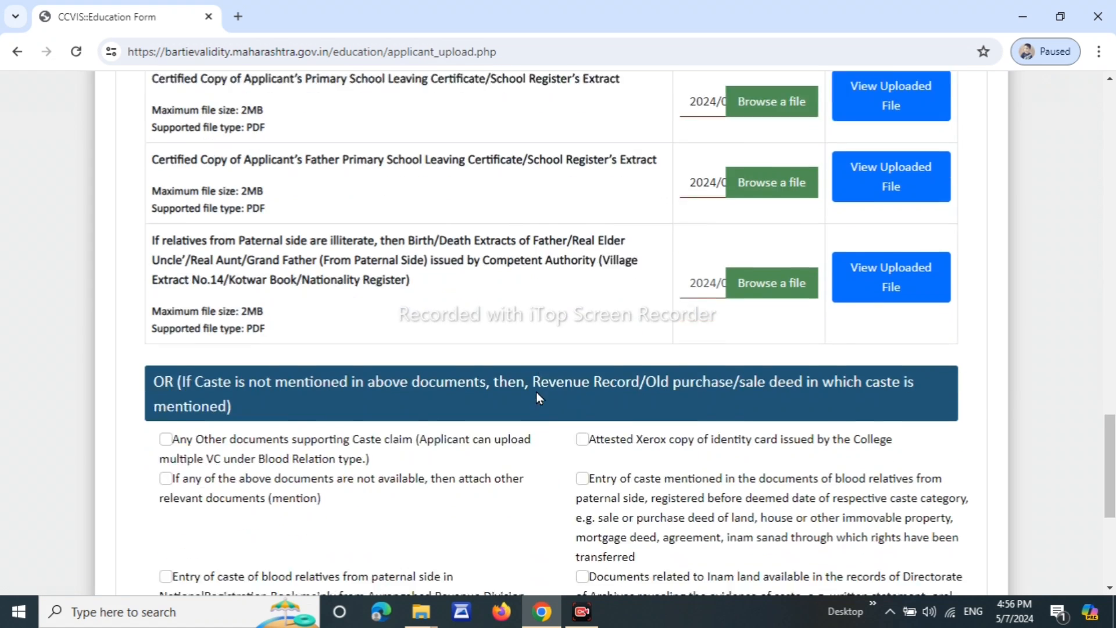
scroll(539, 398, down, 1)
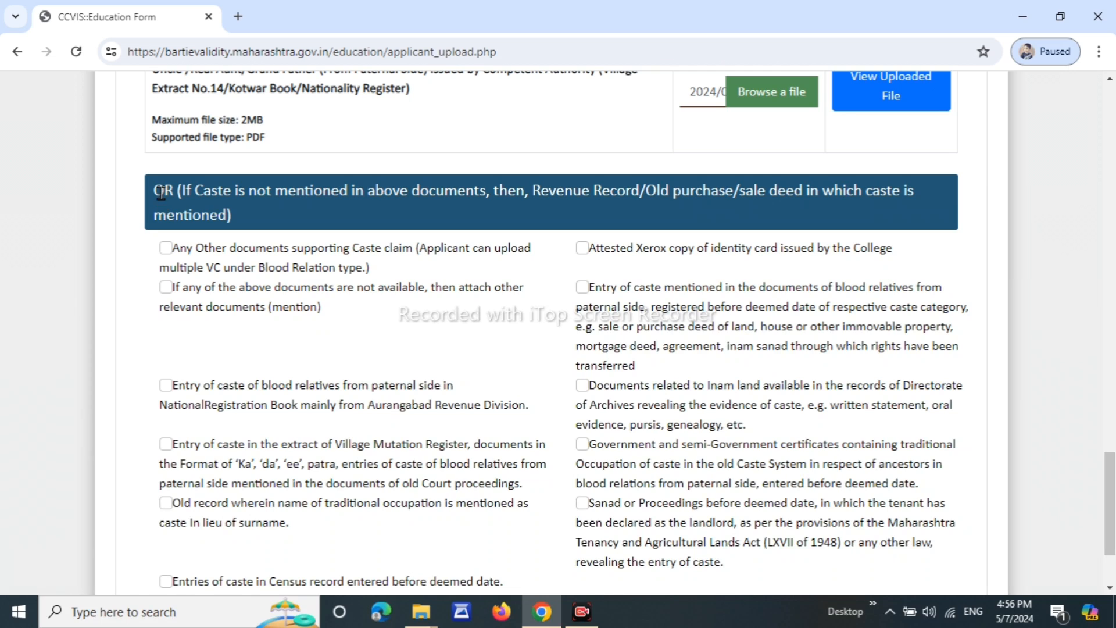
drag(155, 192, 225, 214)
click(263, 213)
drag(516, 189, 779, 208)
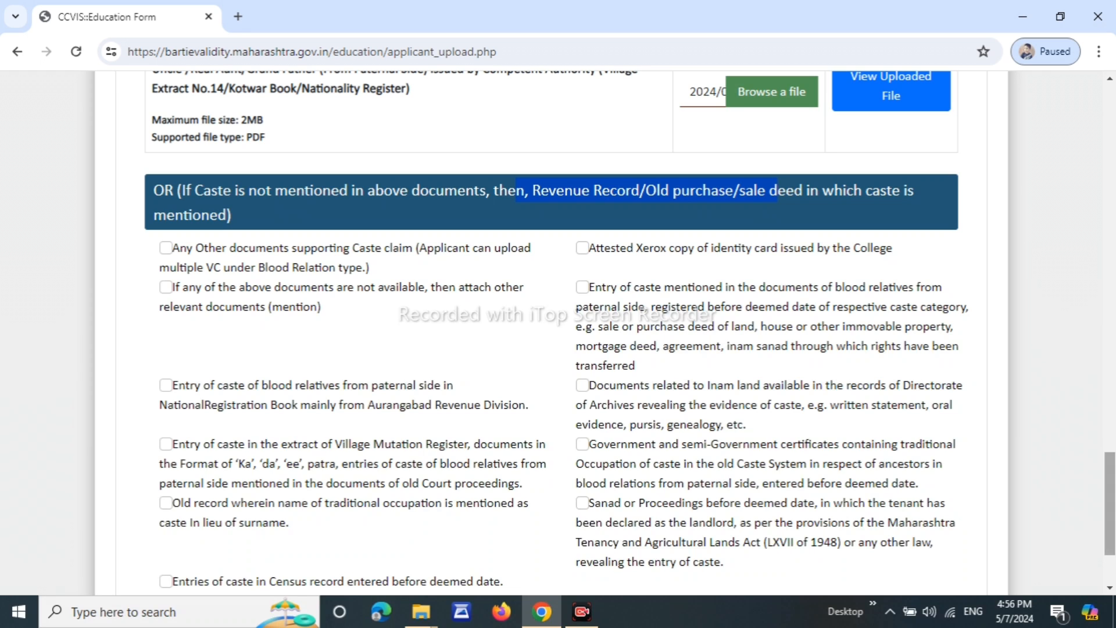
scroll(558, 331, down, 2)
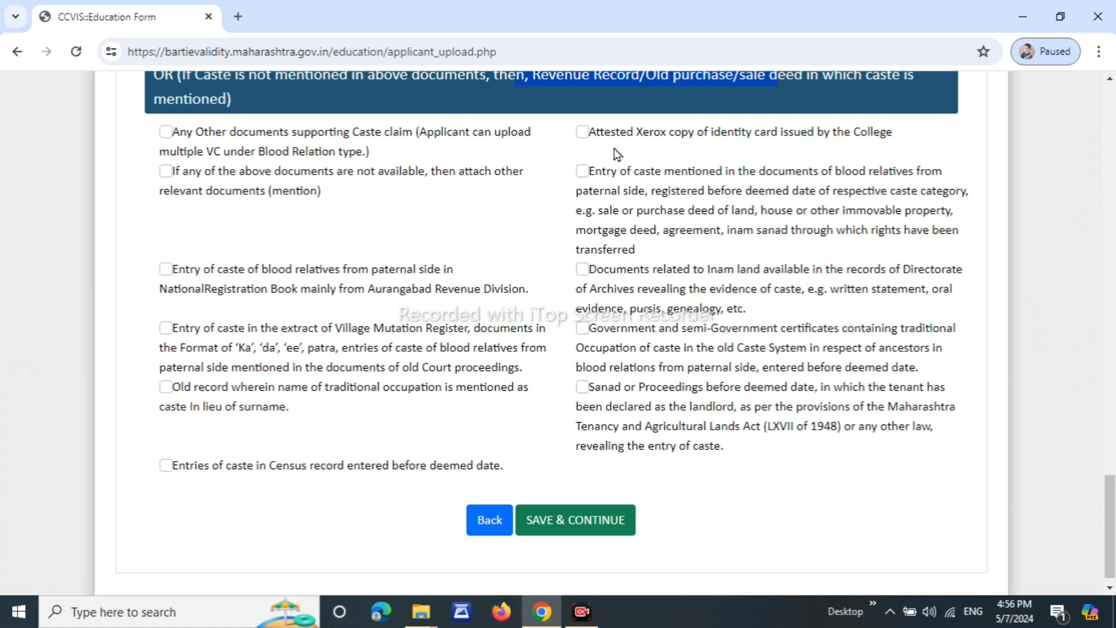
drag(614, 136, 905, 150)
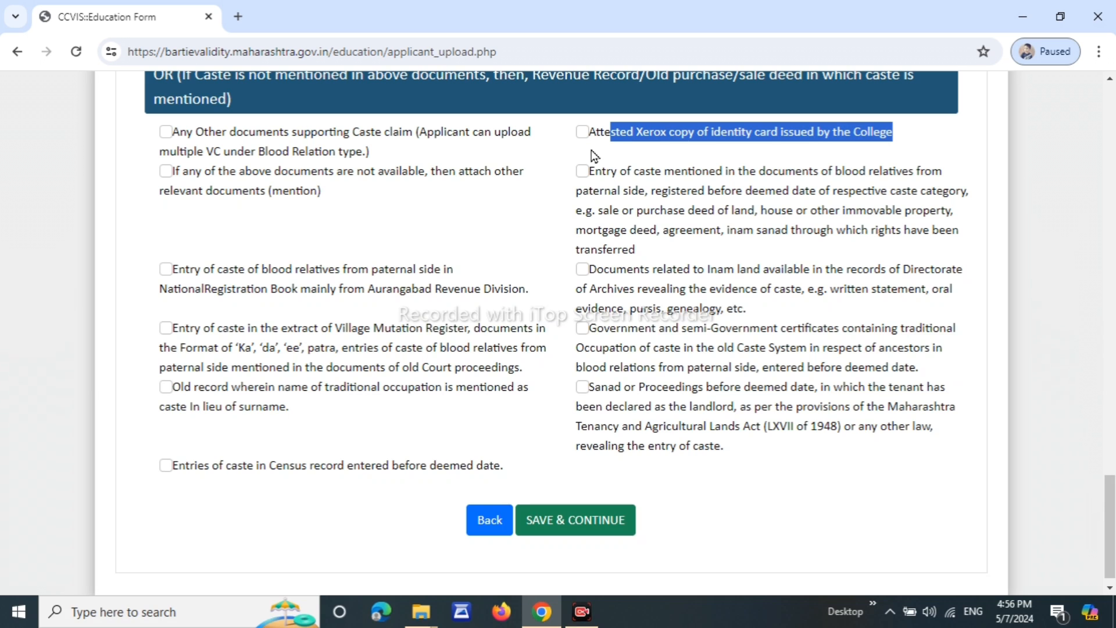
click(583, 132)
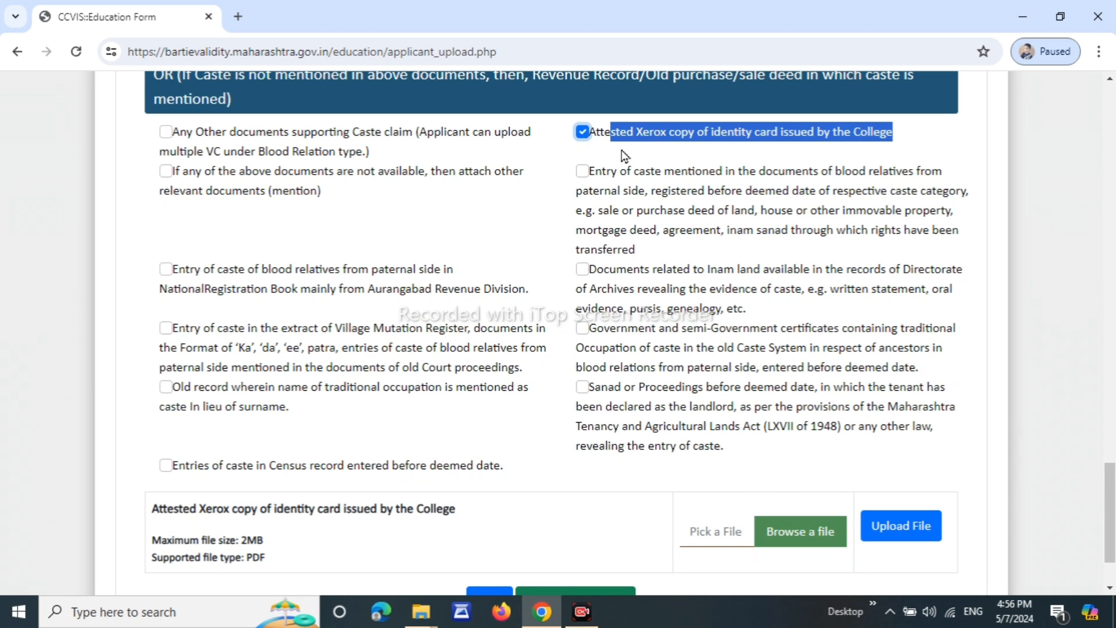
Upload the attested Xerox copy of the college identity card as a PDF within 2MB.
scroll(644, 167, down, 1)
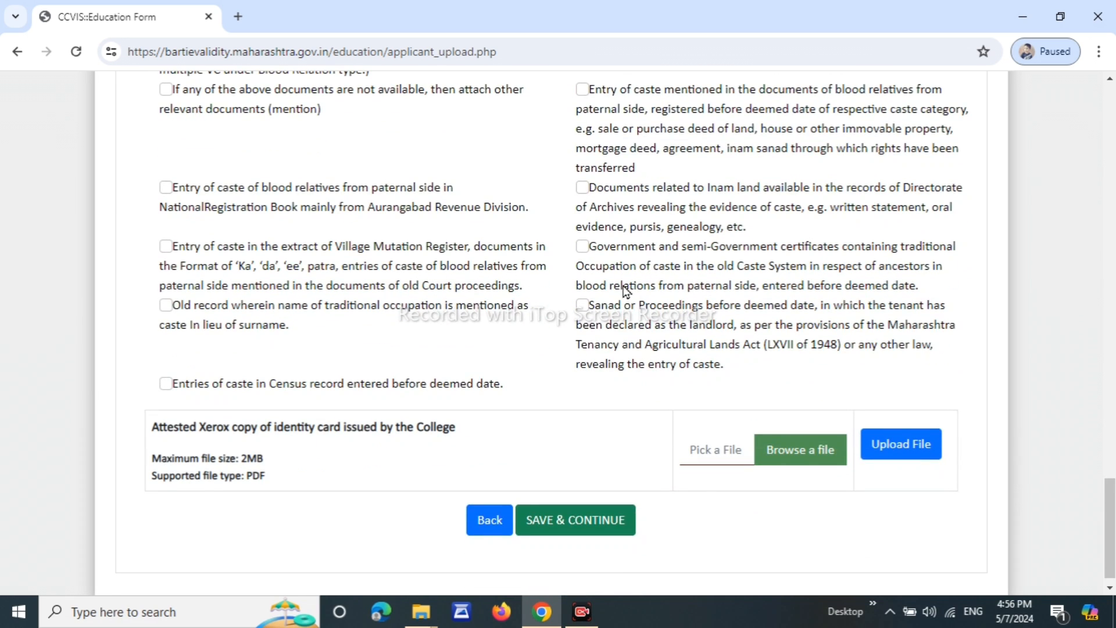
click(700, 448)
double_click(231, 169)
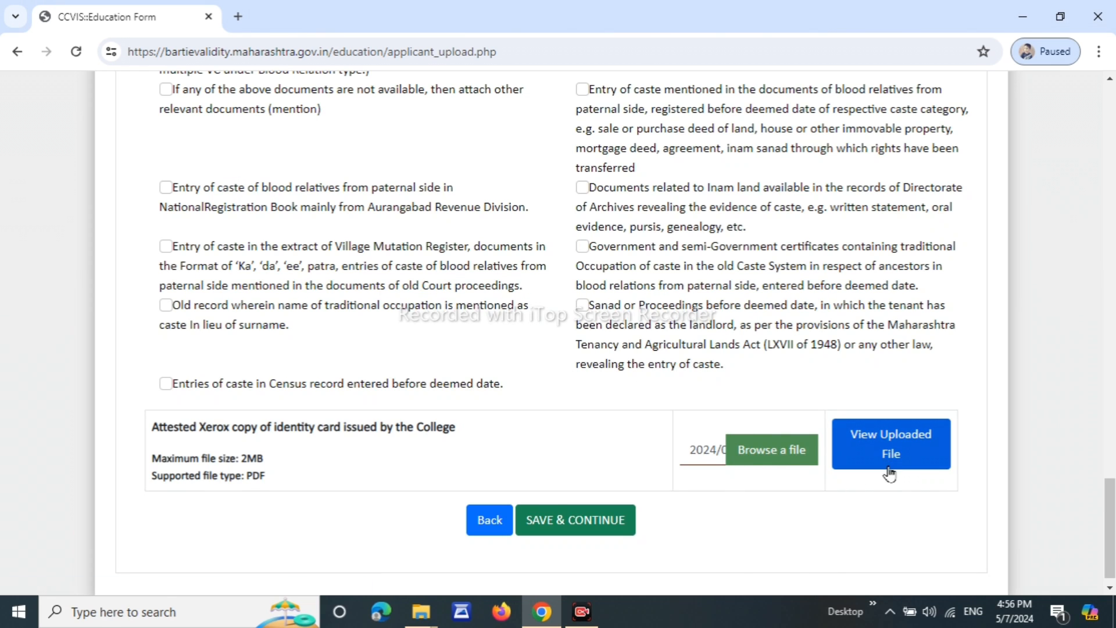
Check the uploaded documents, save them and confirm continuing to the application preview.
scroll(872, 465, down, 1)
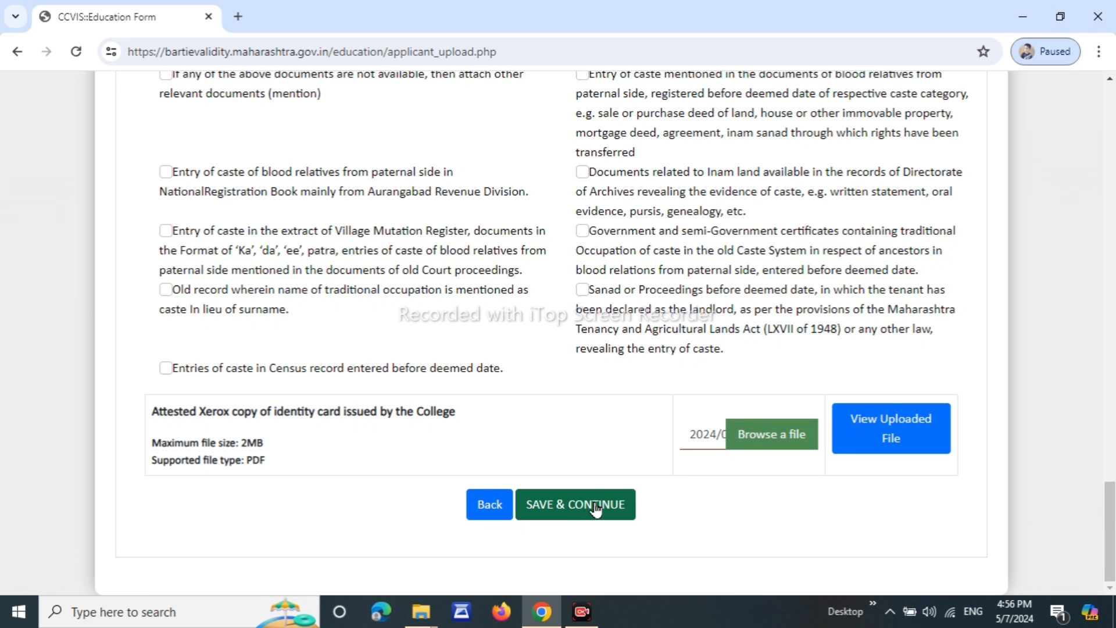
scroll(608, 490, up, 10)
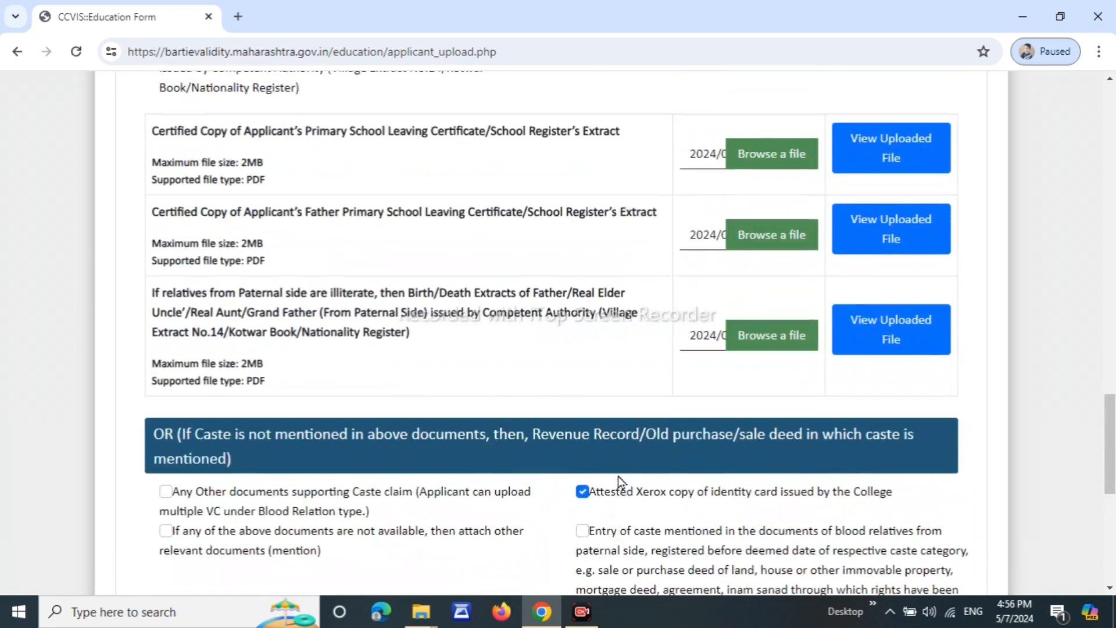
scroll(619, 474, down, 10)
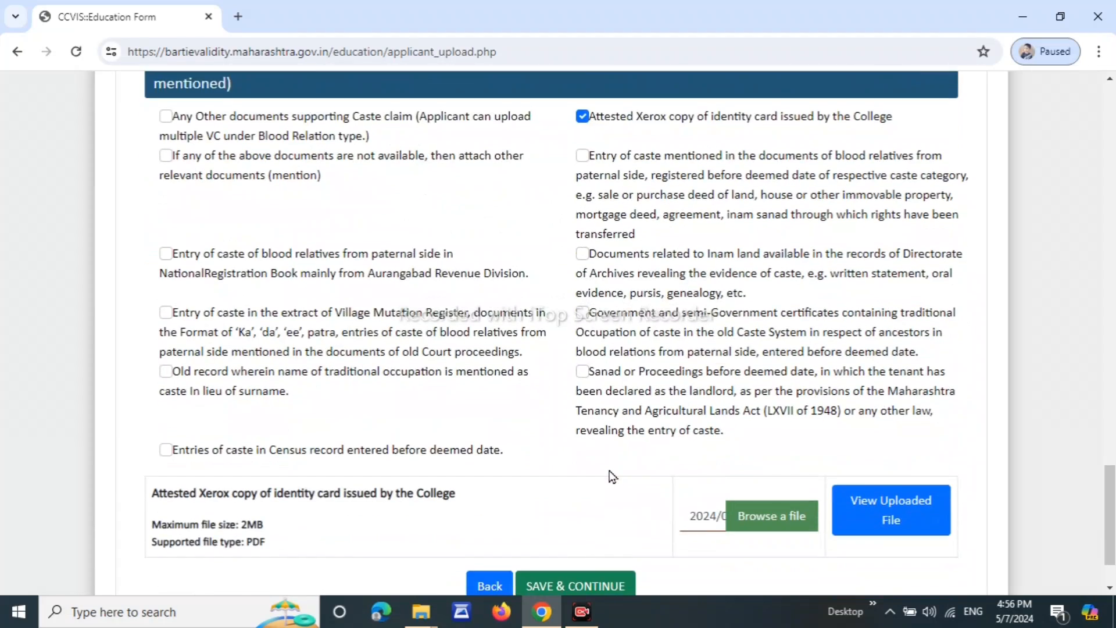
click(594, 505)
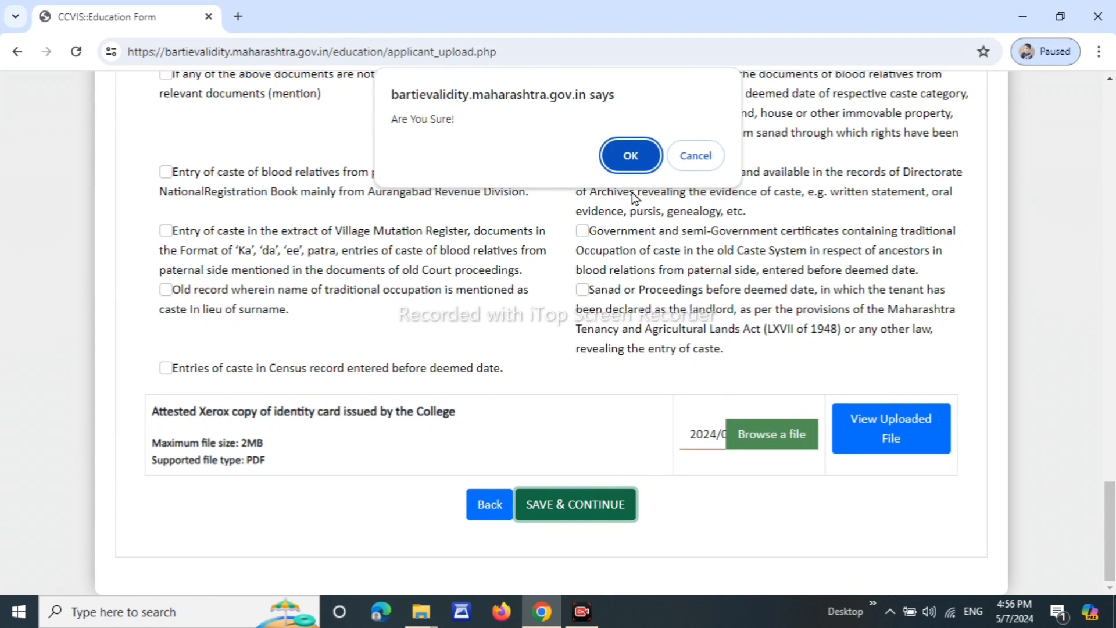
click(629, 153)
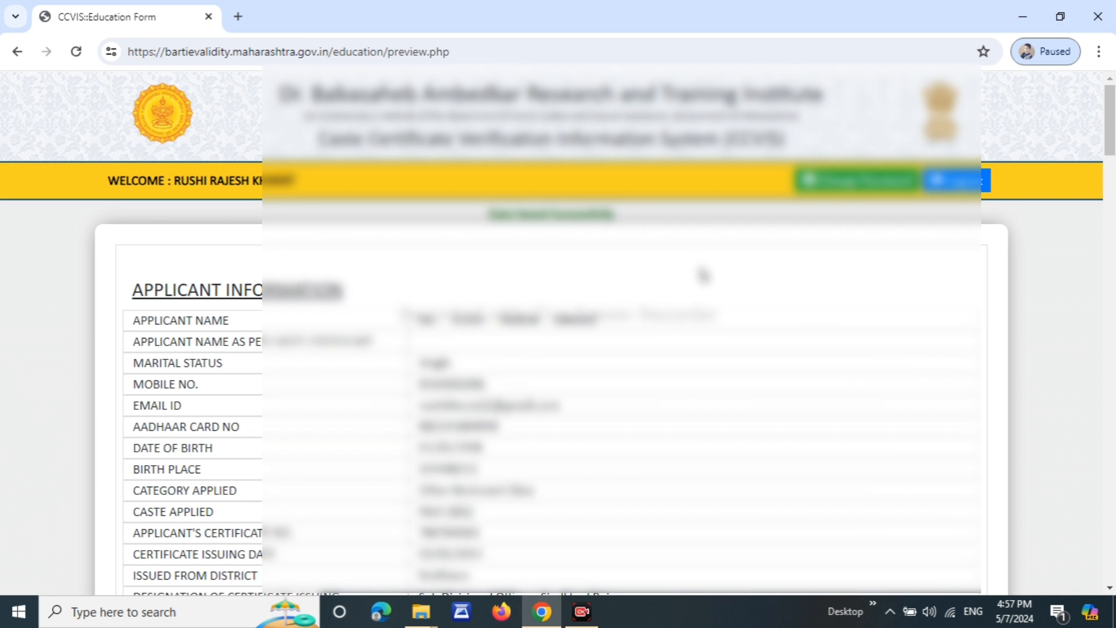
Accept the declaration at the end of the preview and make the final submission with the captcha code.
scroll(705, 261, down, 10)
scroll(705, 240, down, 11)
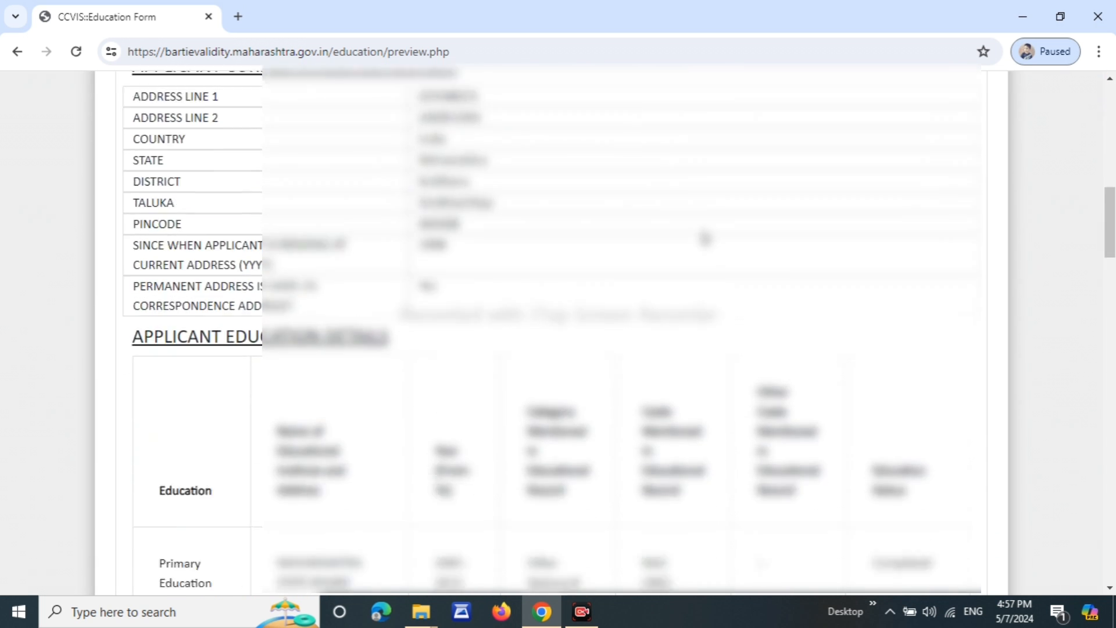
scroll(705, 237, down, 20)
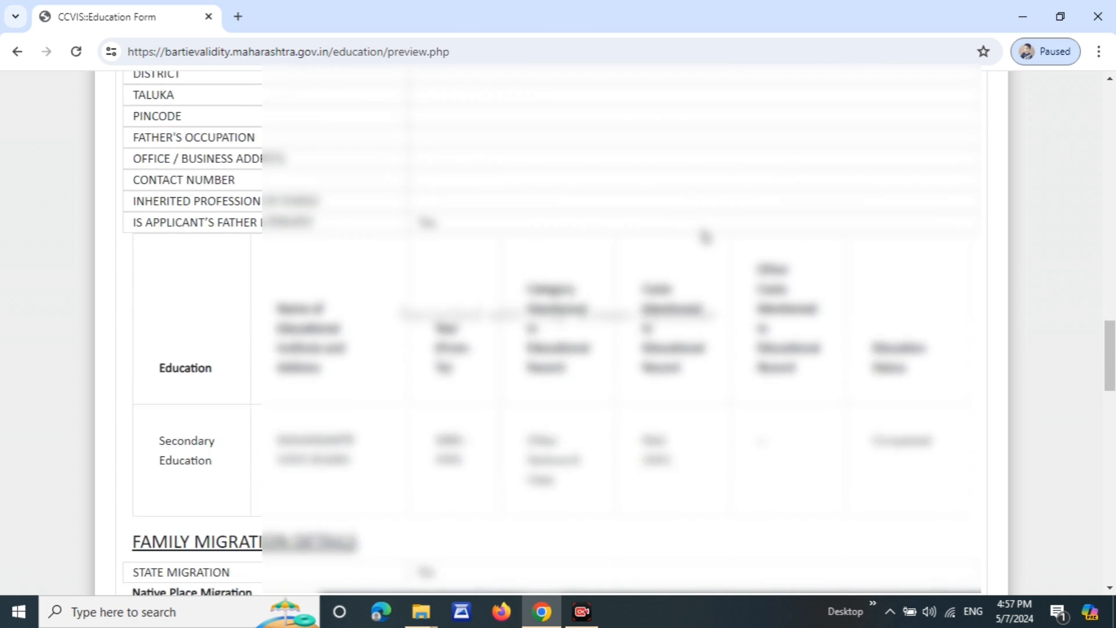
scroll(708, 236, down, 8)
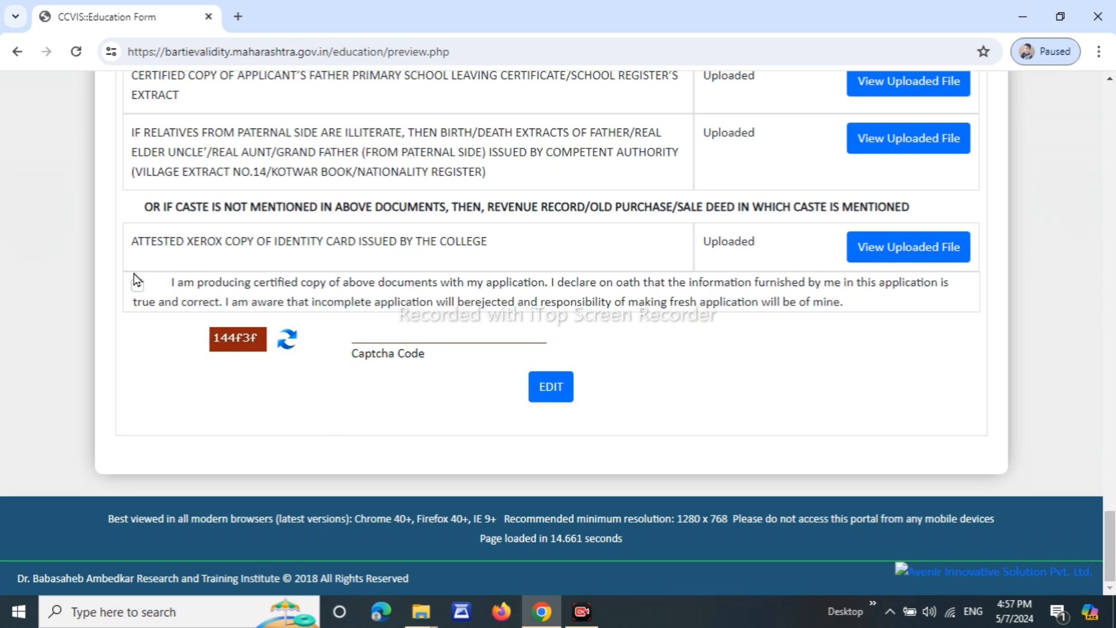
click(137, 287)
click(395, 333)
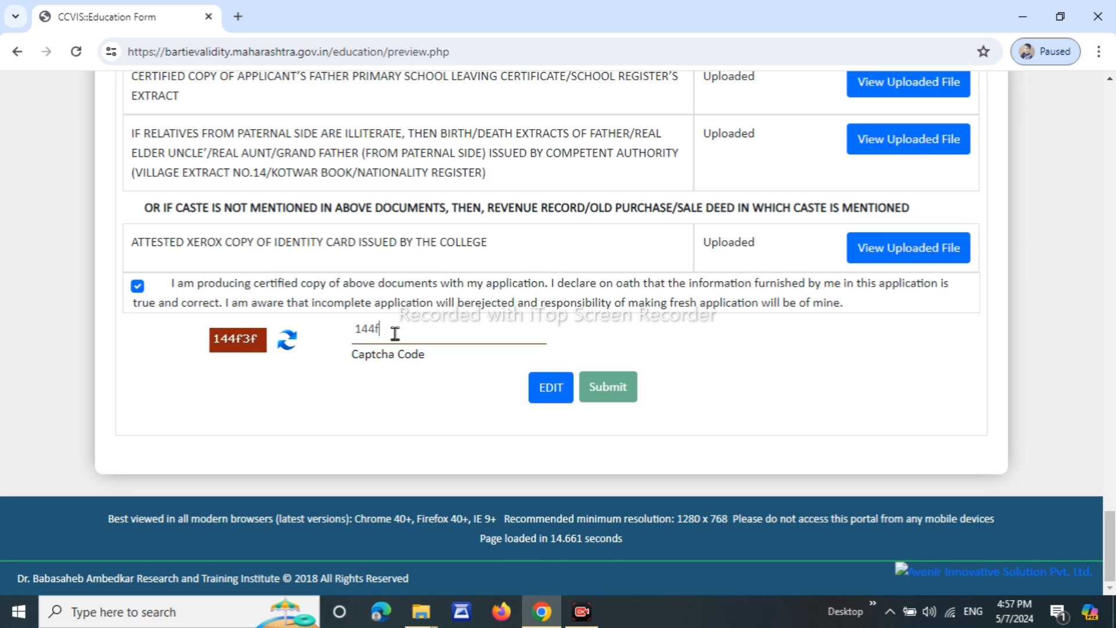
text(144f3f)
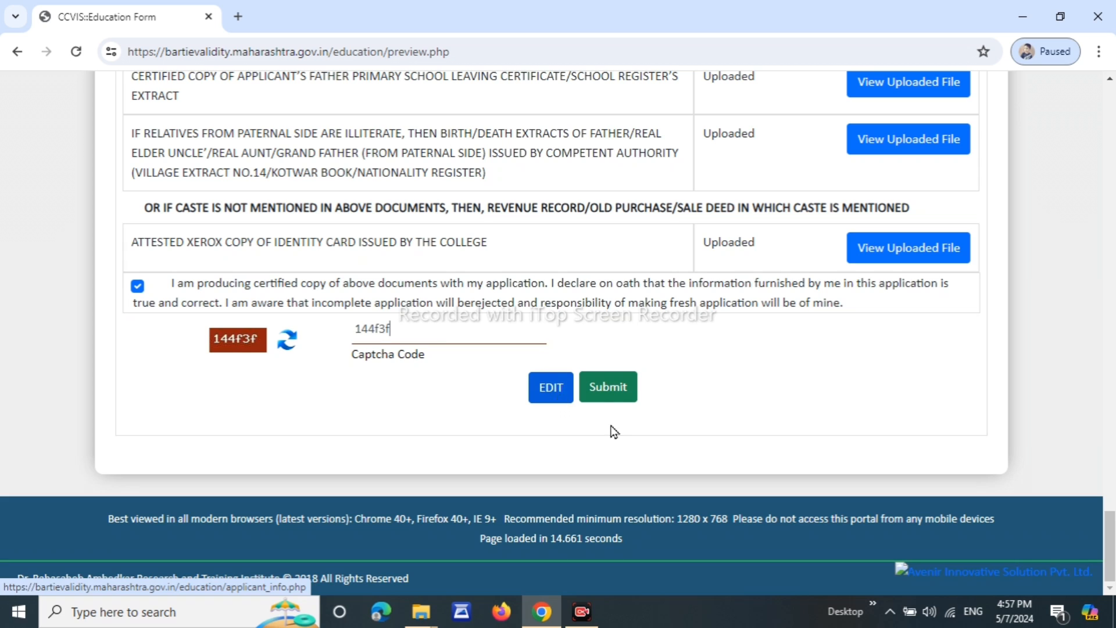
click(608, 395)
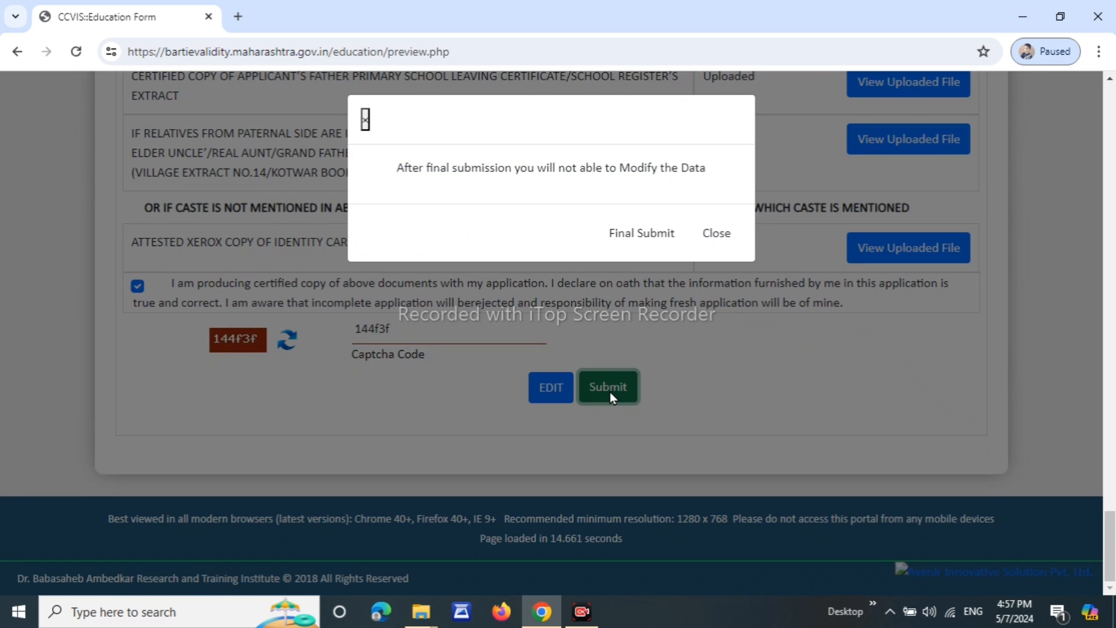
click(642, 233)
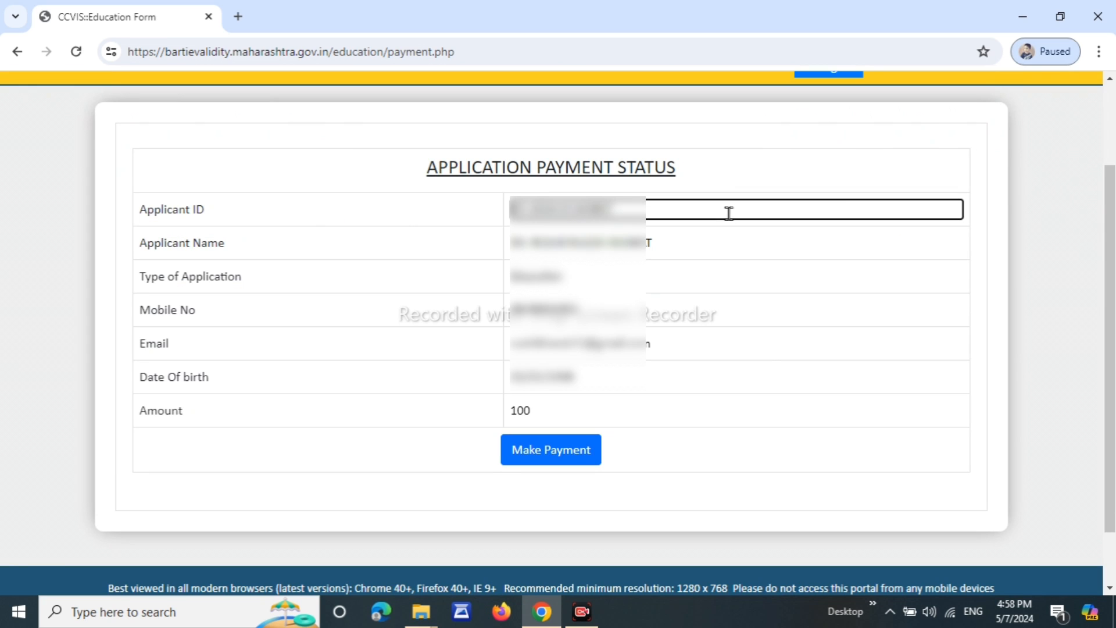
Start the application fee payment and look through the credit card, debit card, net banking and UPI options.
click(543, 454)
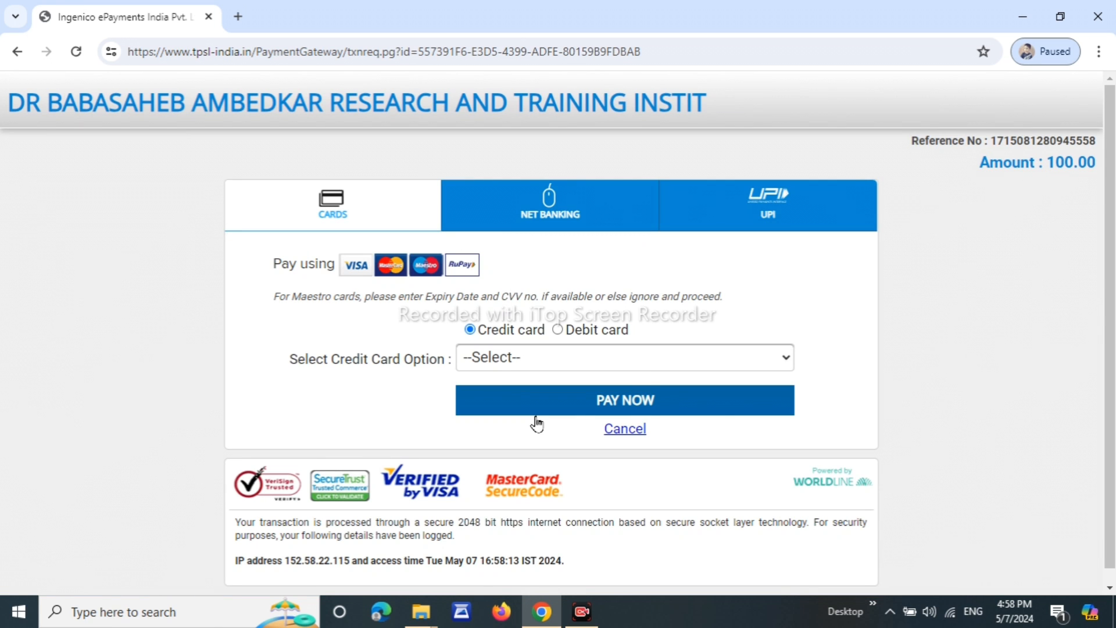
scroll(724, 405, down, 1)
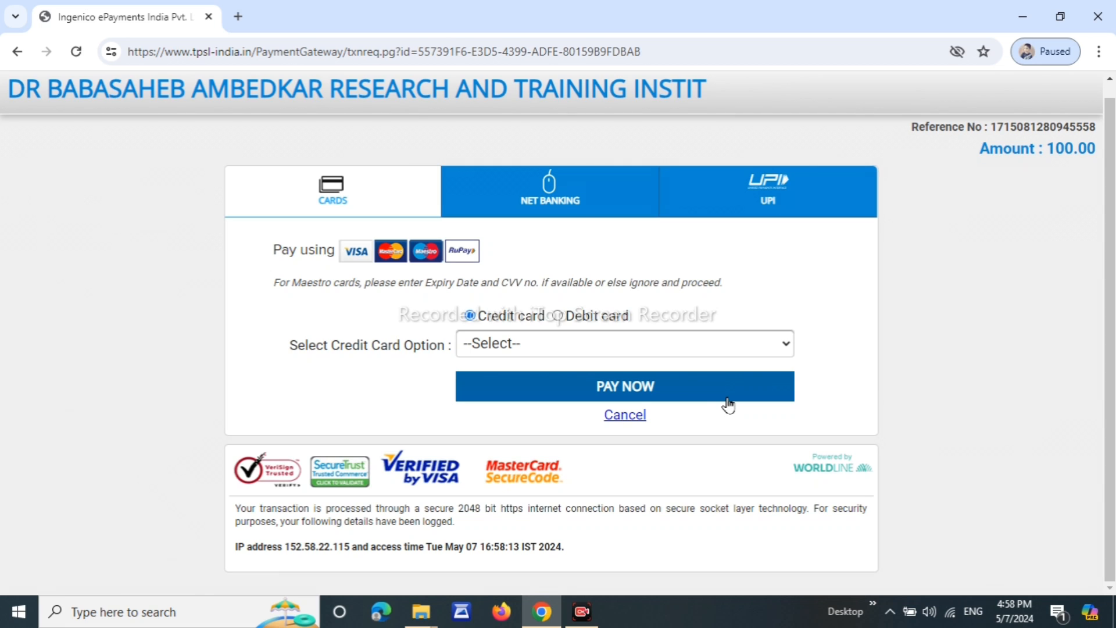
click(559, 318)
click(469, 316)
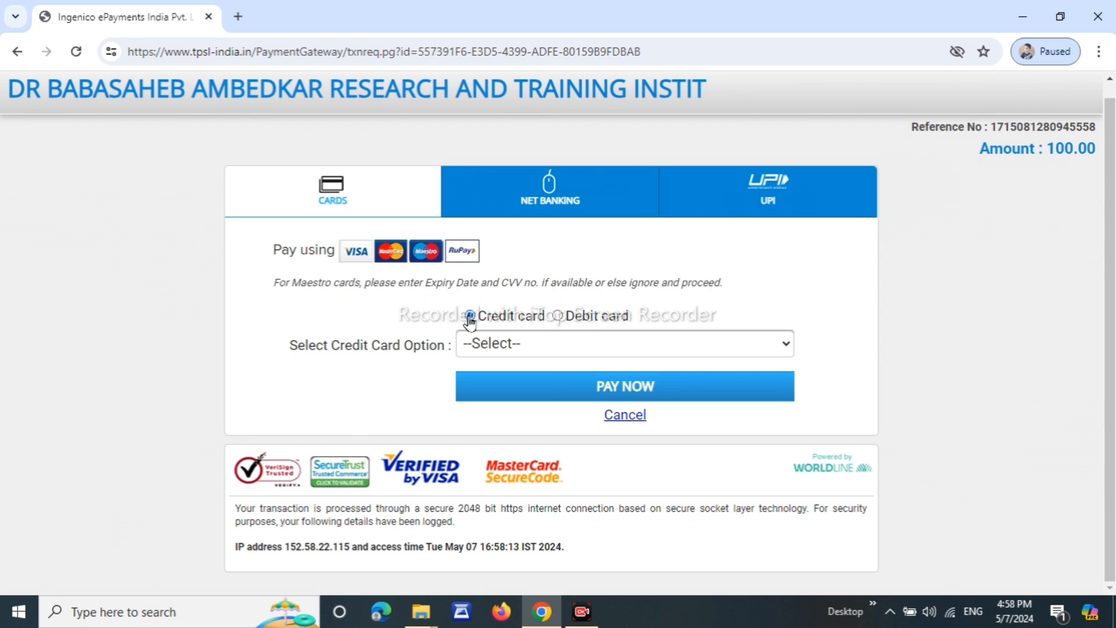
click(558, 316)
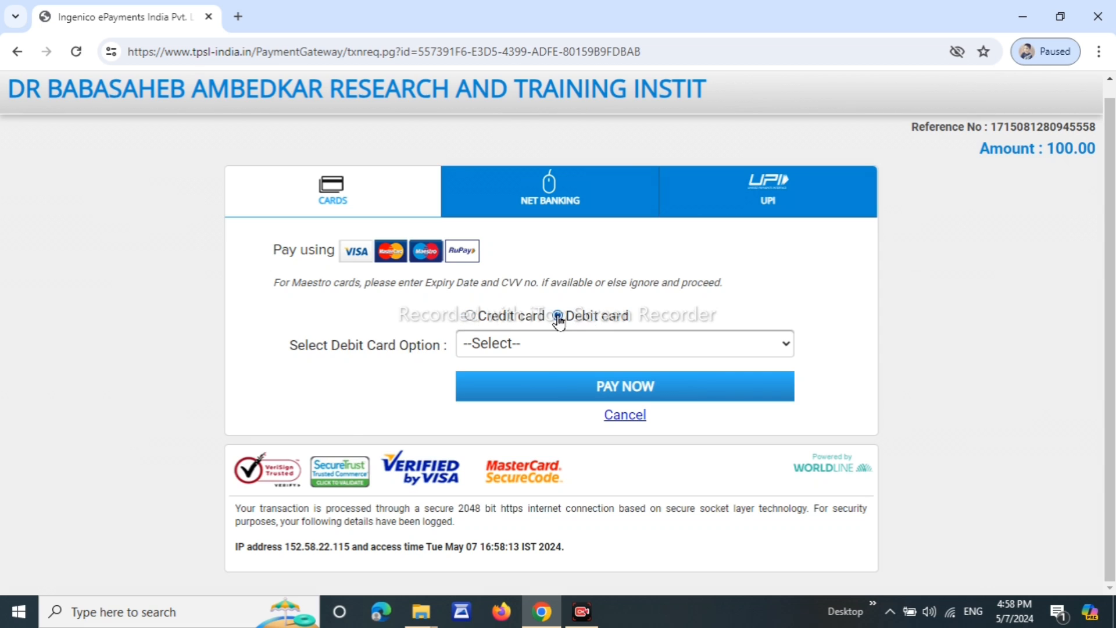
click(545, 203)
click(769, 216)
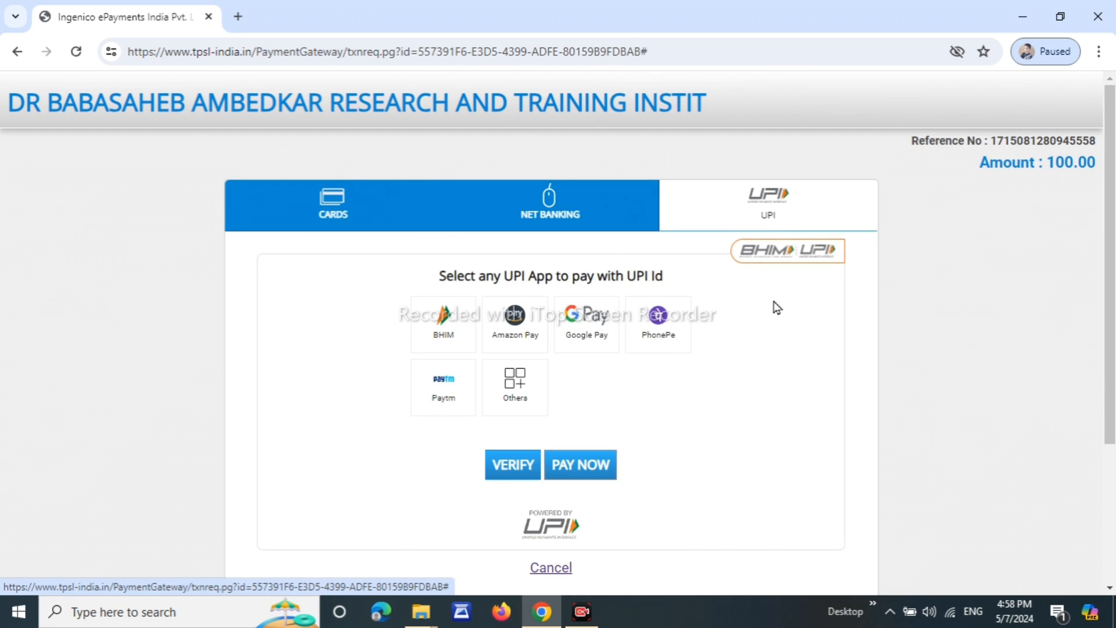
Choose PhonePe as the UPI app with the ybl handle and try to pay the application fee.
click(658, 321)
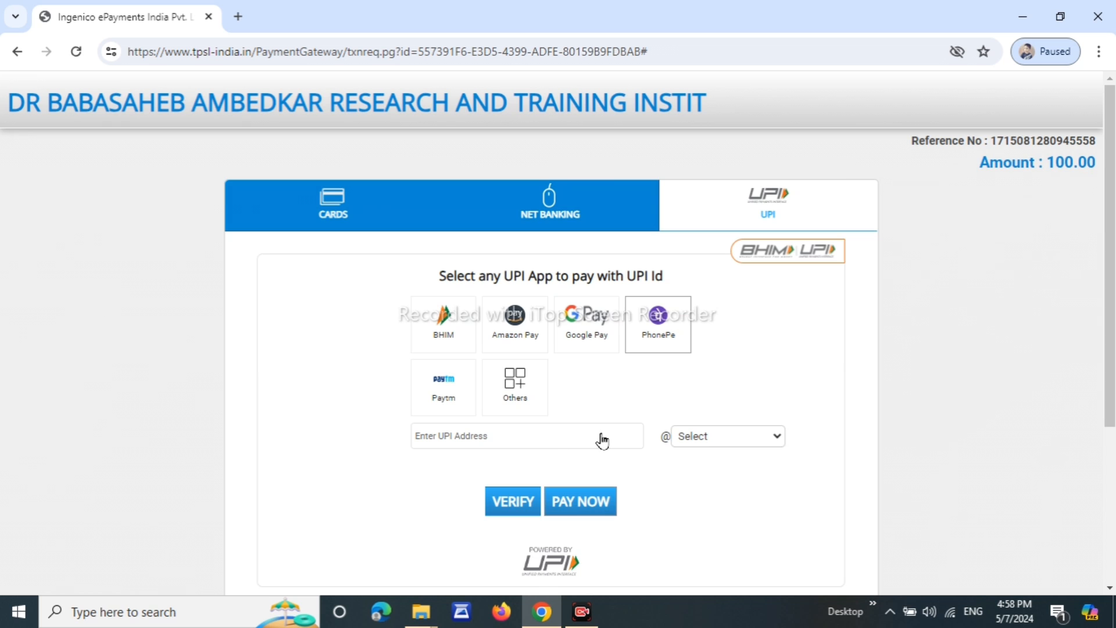
click(706, 436)
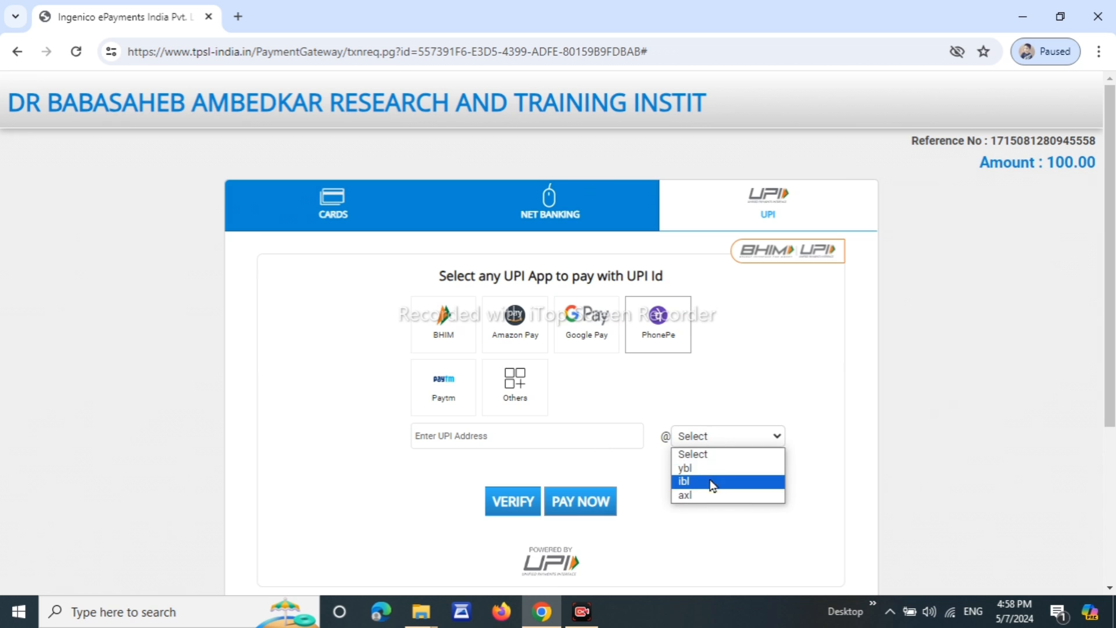
click(705, 467)
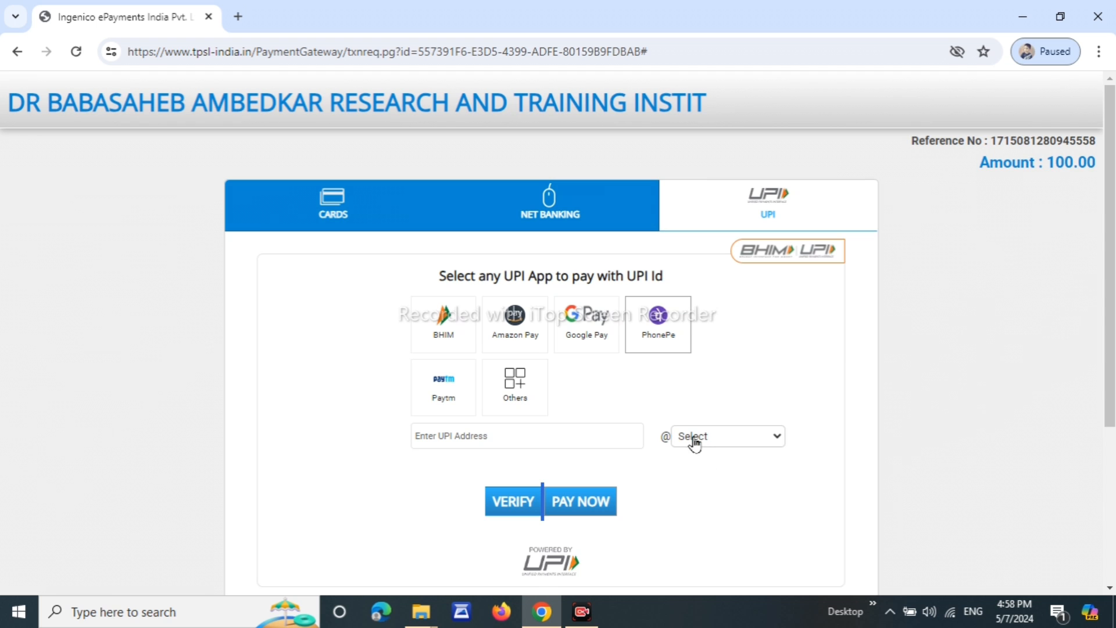
click(695, 437)
click(703, 468)
click(586, 504)
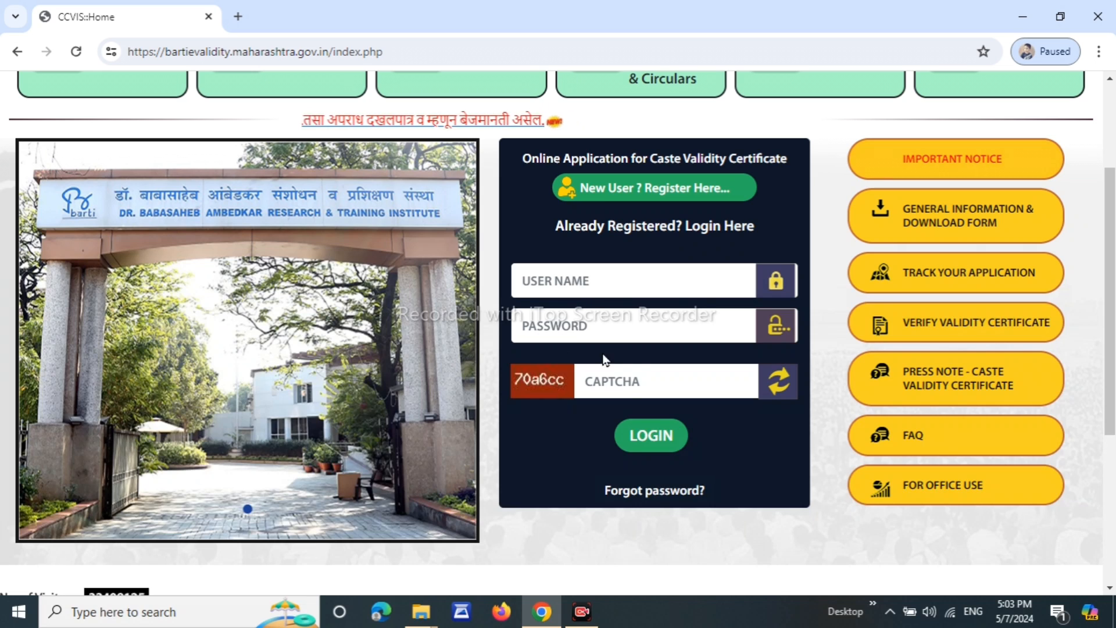
Enter the captcha code in the login form for the applicant account.
click(628, 384)
text(7)
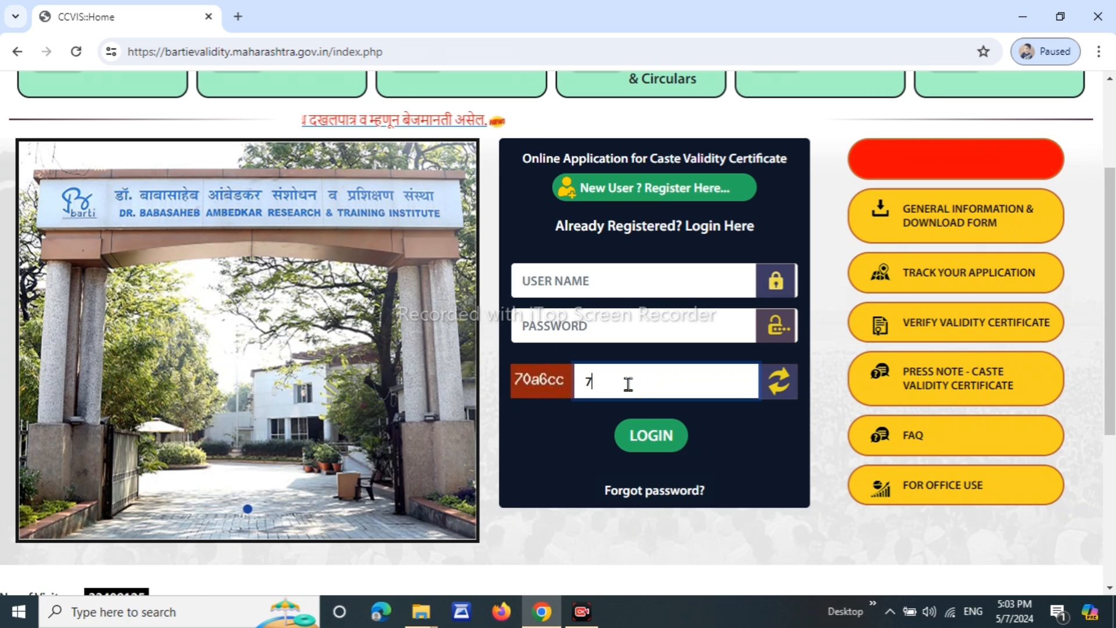
text(0a)
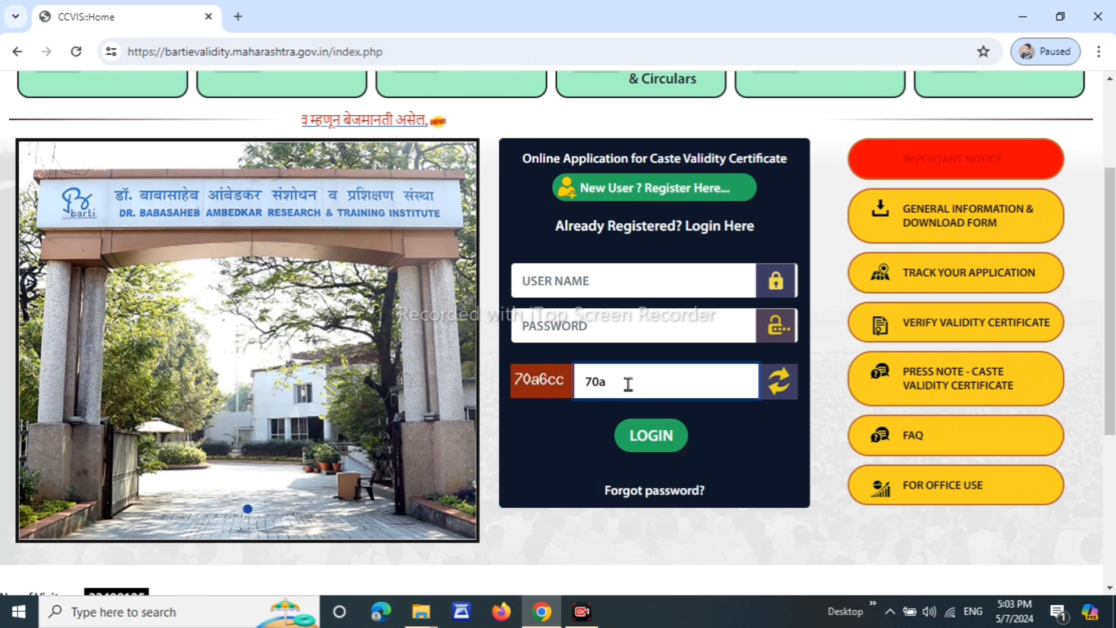
text(6)
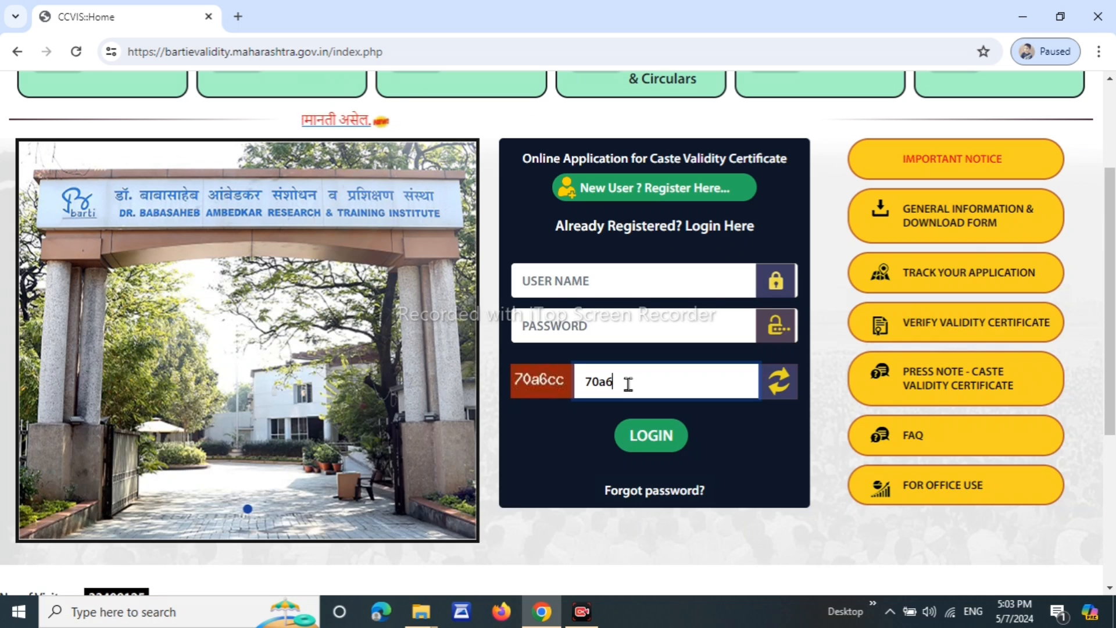
text(cc)
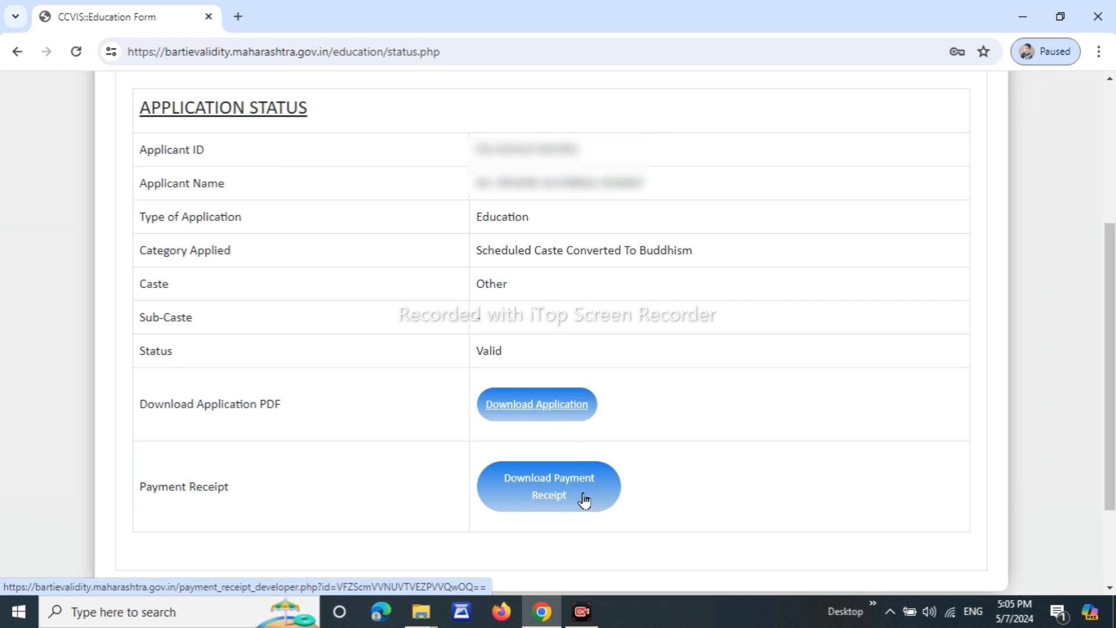
Download the payment receipt from the application status page and view it.
click(554, 478)
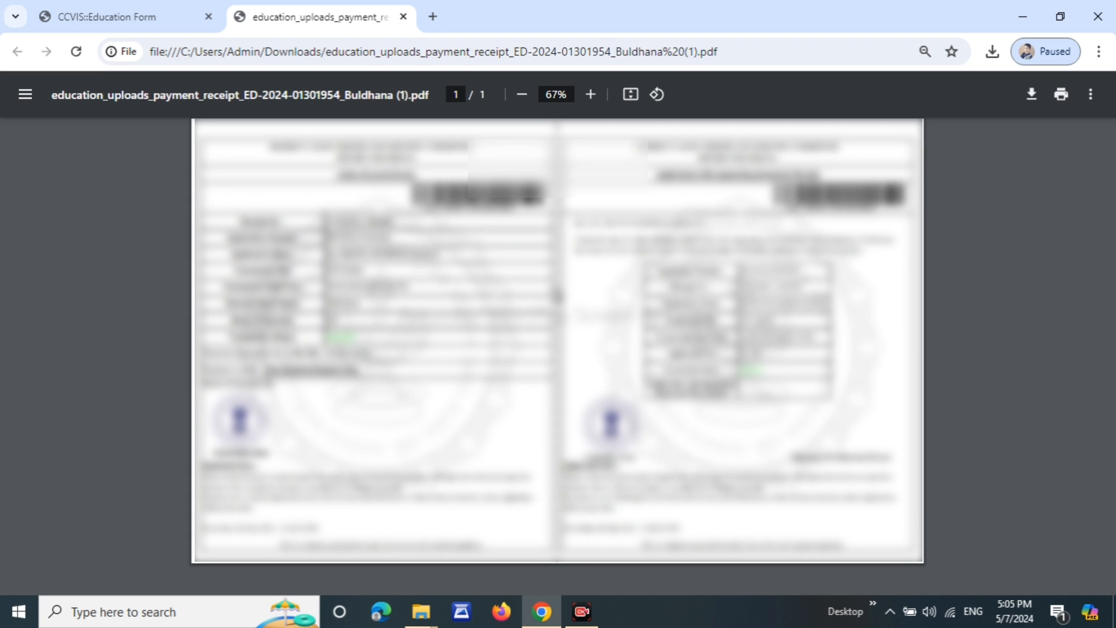
key(ctrl+Tab)
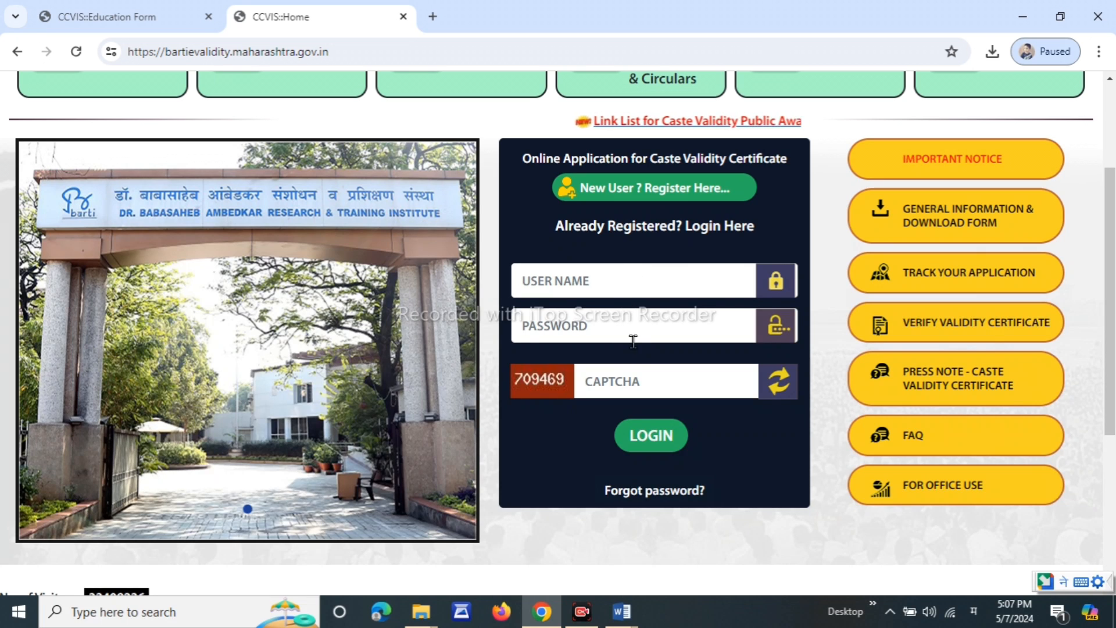
Enter the new captcha code on the portal's home page to log in again.
click(641, 379)
text(70)
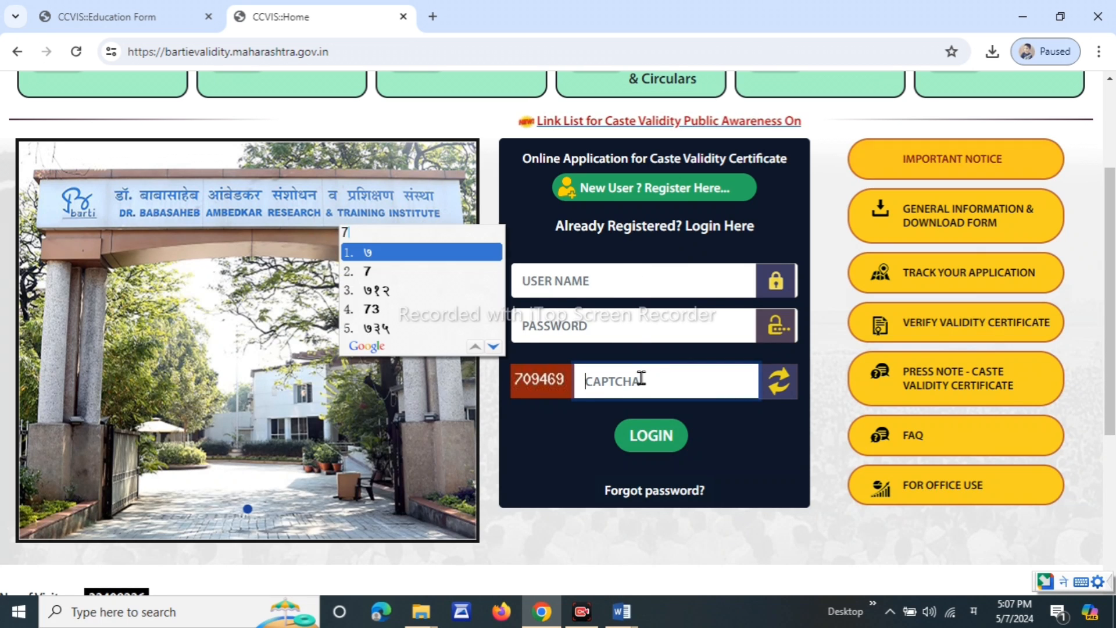
text(4)
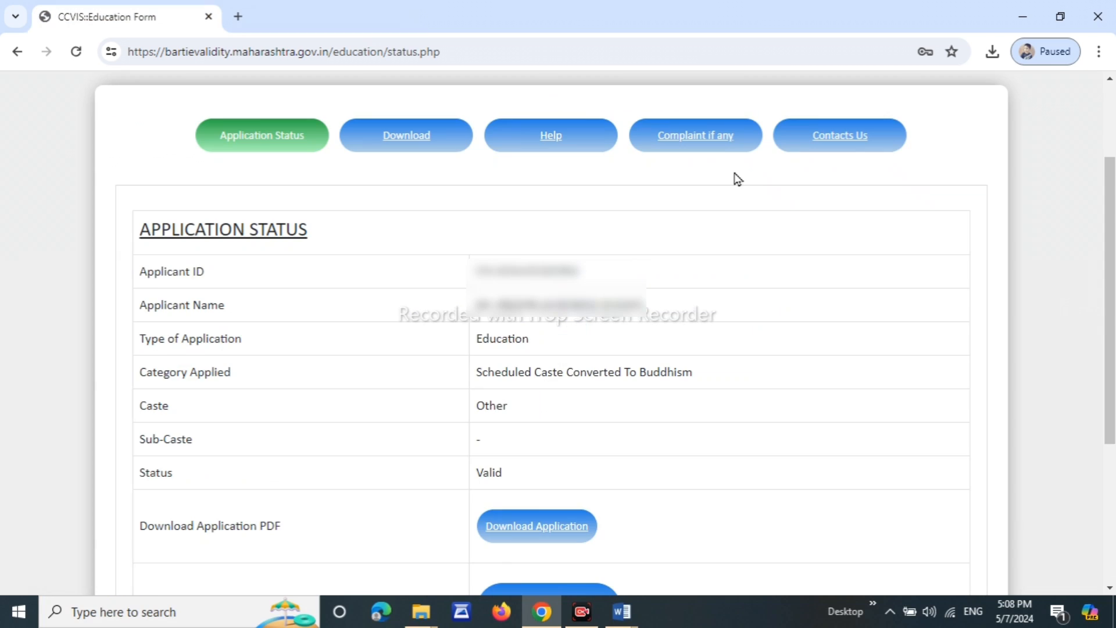
Open the caste validity certificate PDF from the account's certificate download page.
click(416, 139)
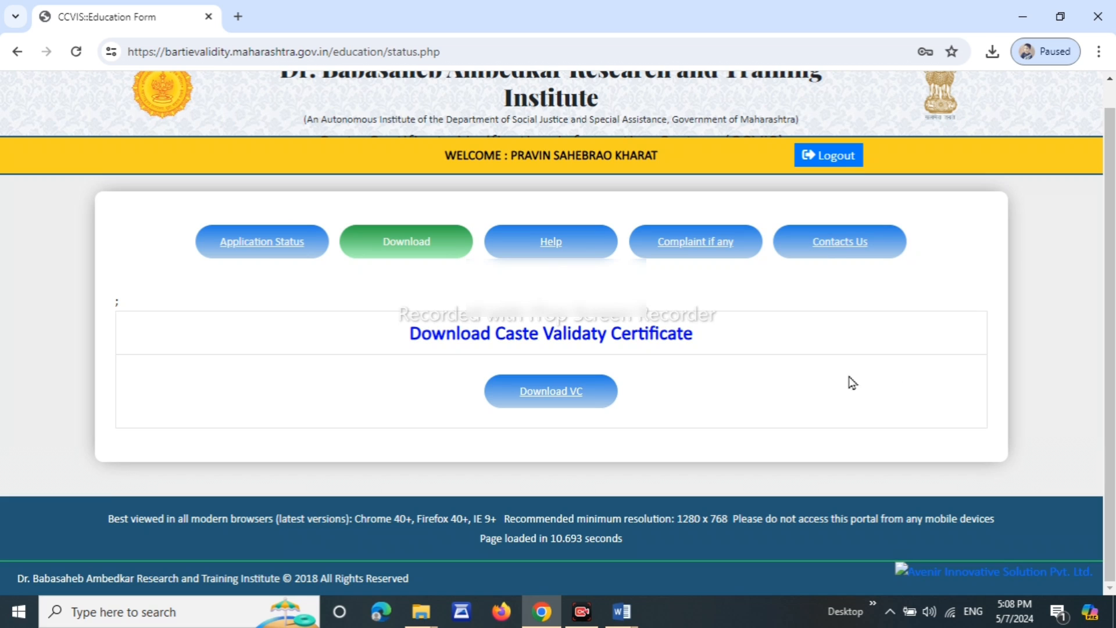
drag(422, 341, 653, 341)
click(671, 333)
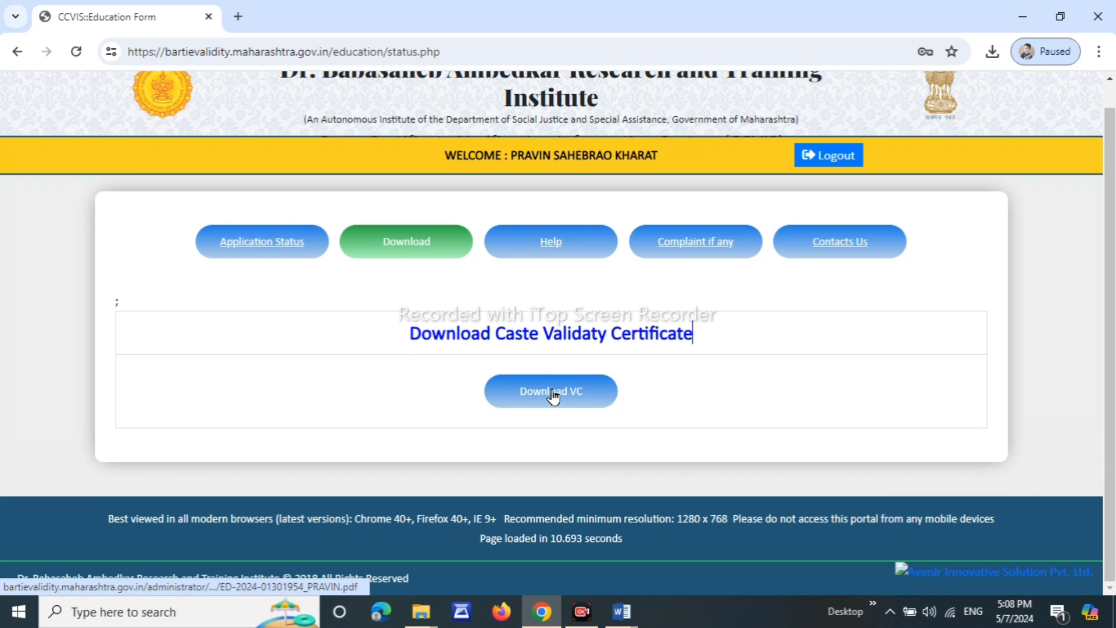
click(581, 397)
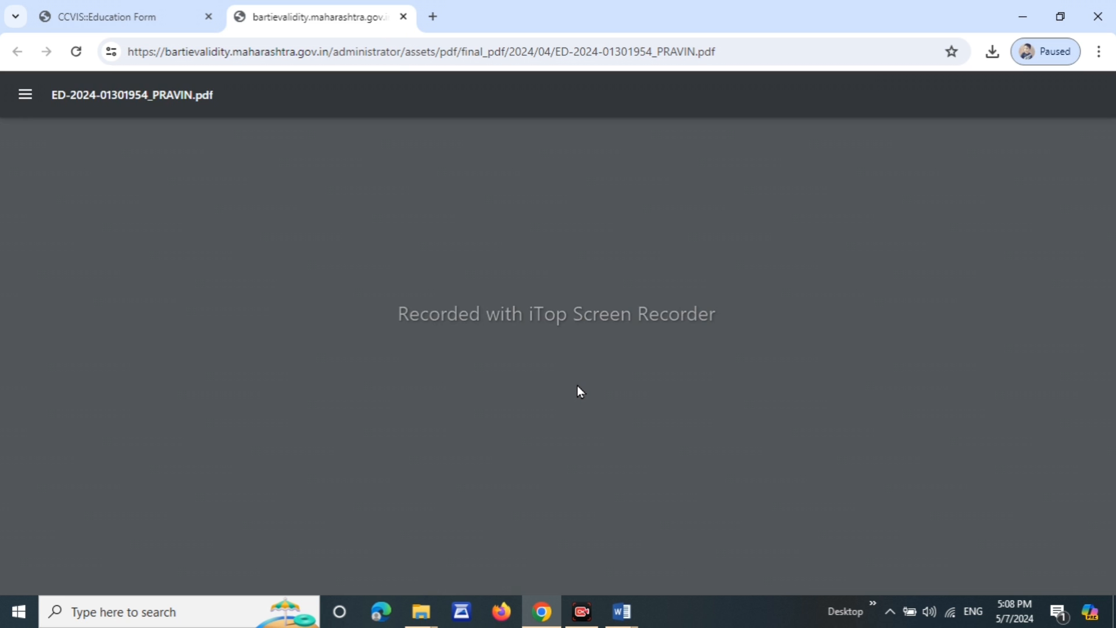
Examine the whole certificate of validity, from the header and decision text to the seal and digital signature.
scroll(607, 370, down, 8)
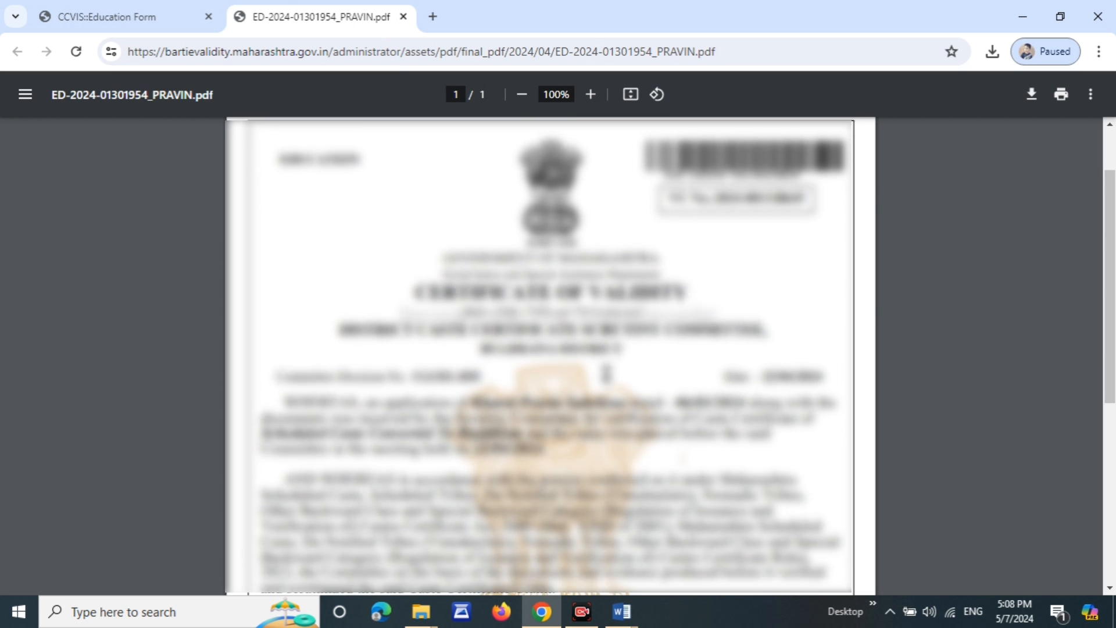
scroll(607, 372, up, 6)
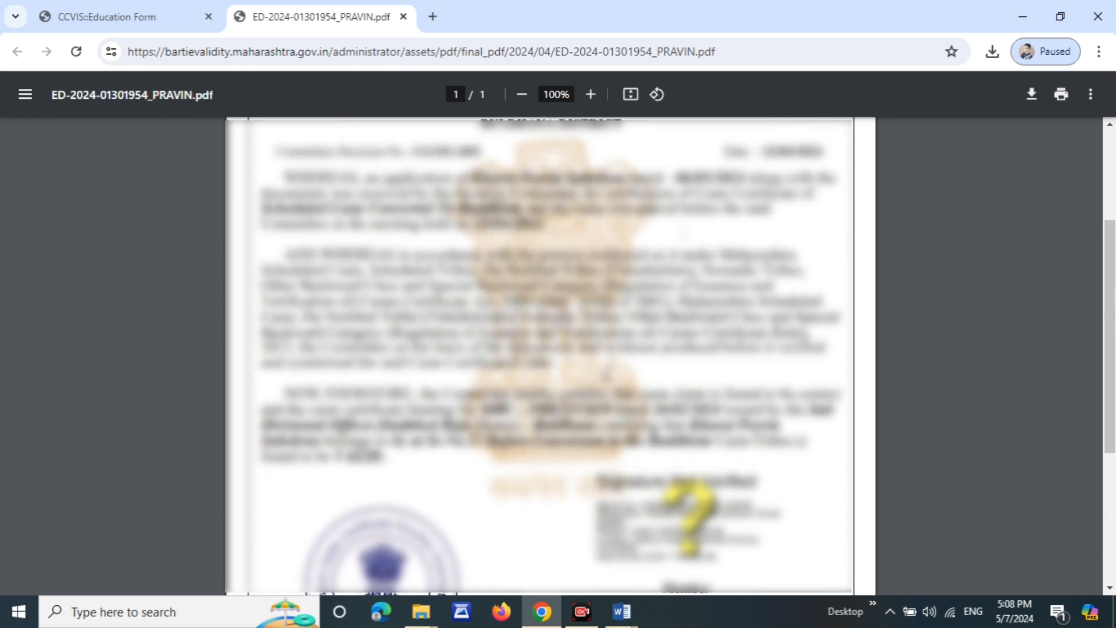
scroll(609, 363, down, 5)
scroll(610, 364, down, 1)
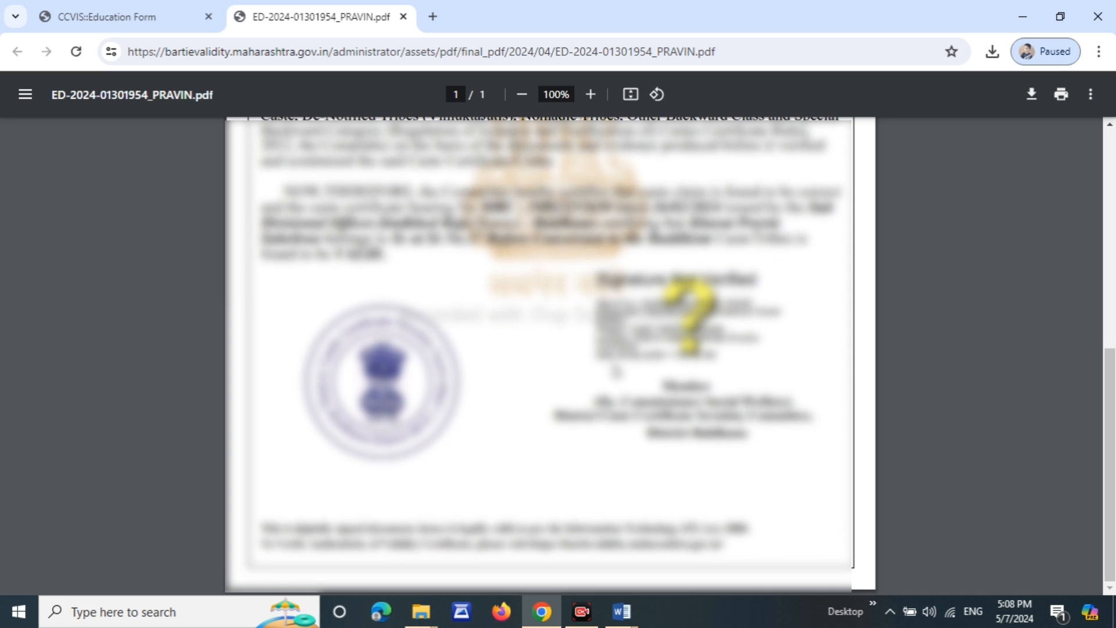
scroll(617, 365, up, 7)
scroll(619, 363, down, 8)
scroll(637, 373, up, 7)
scroll(632, 363, down, 5)
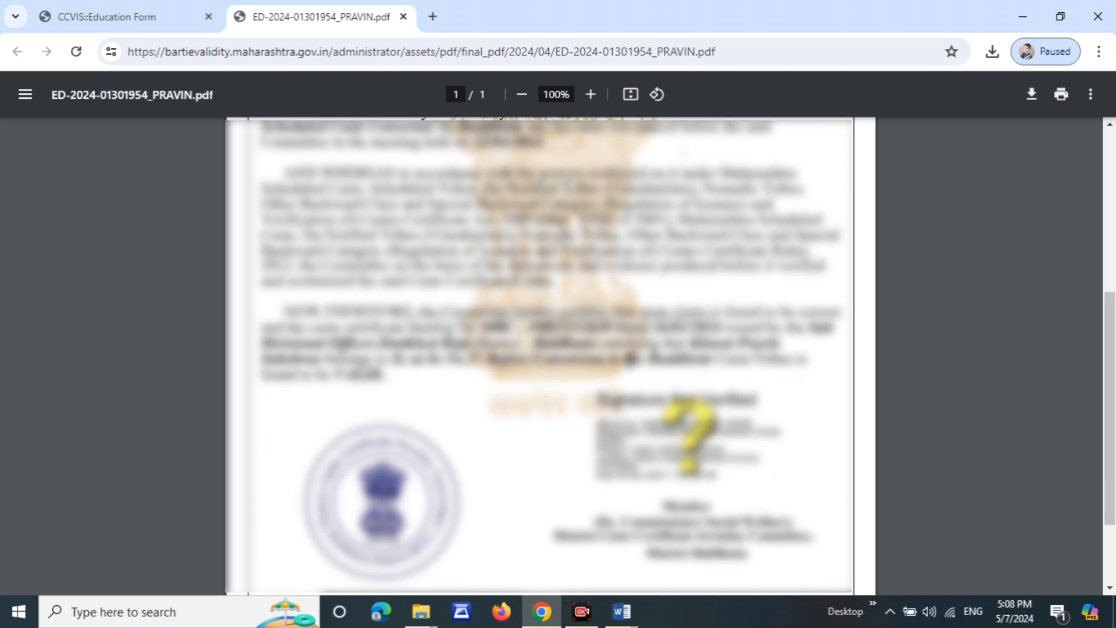
scroll(632, 363, down, 3)
scroll(632, 363, up, 8)
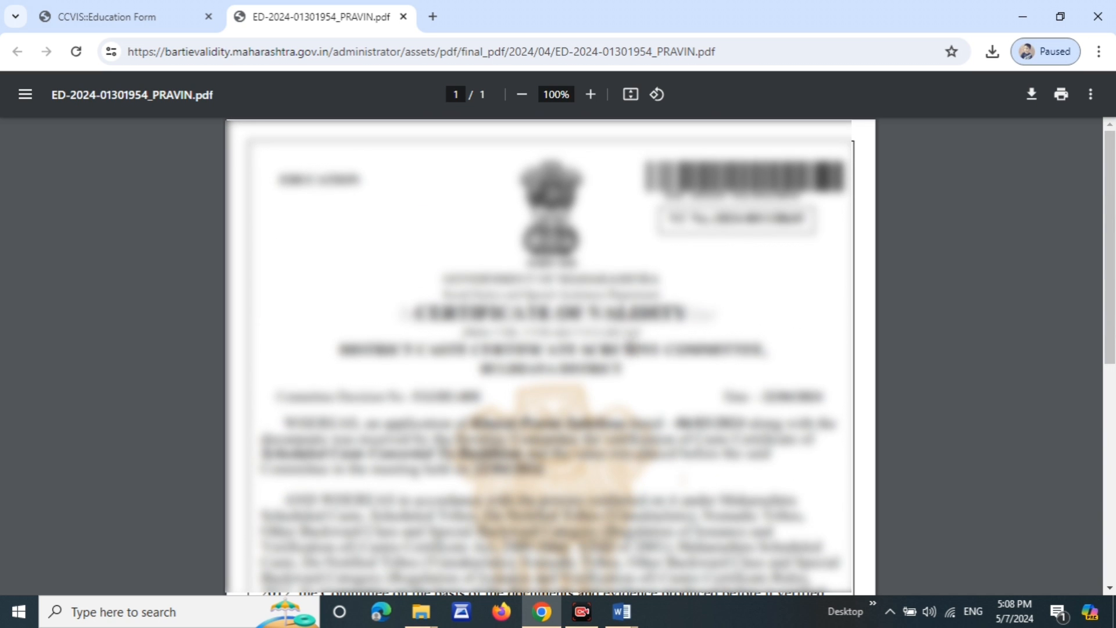